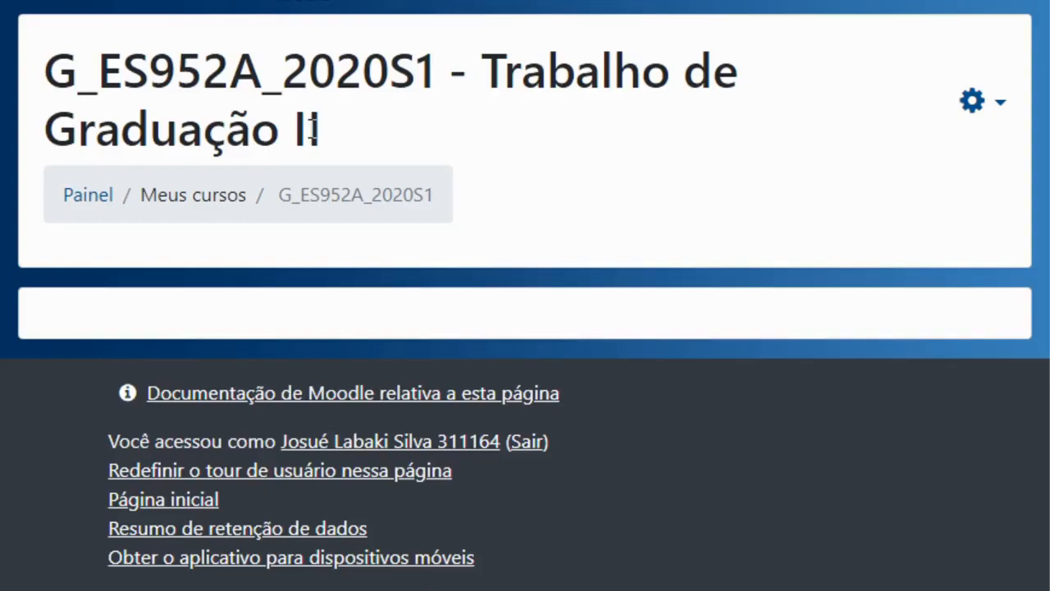
- Open the question list of the course's question bank through the full course administration page
click(1001, 107)
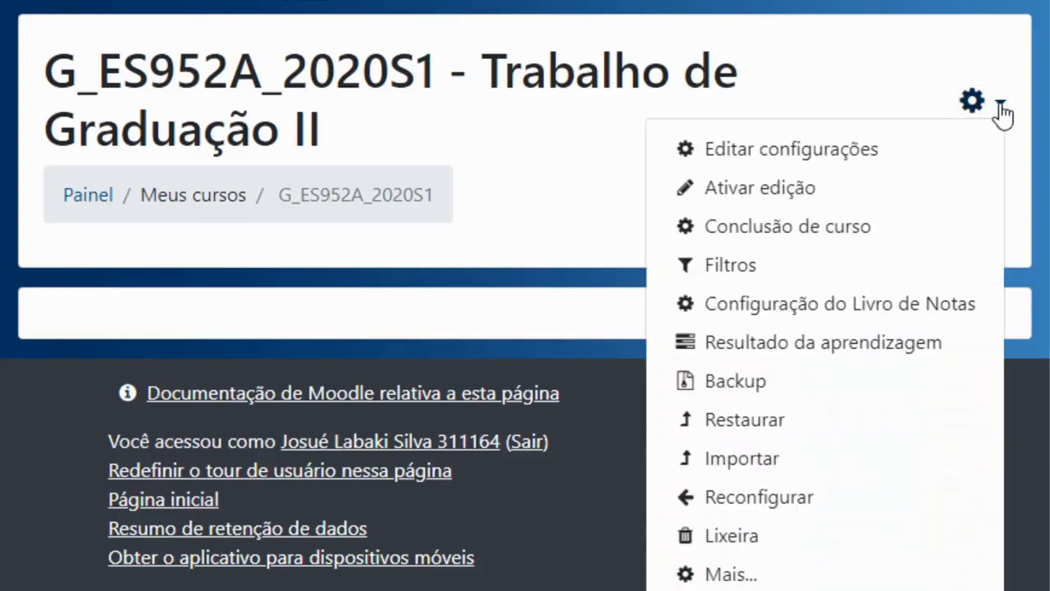
click(731, 577)
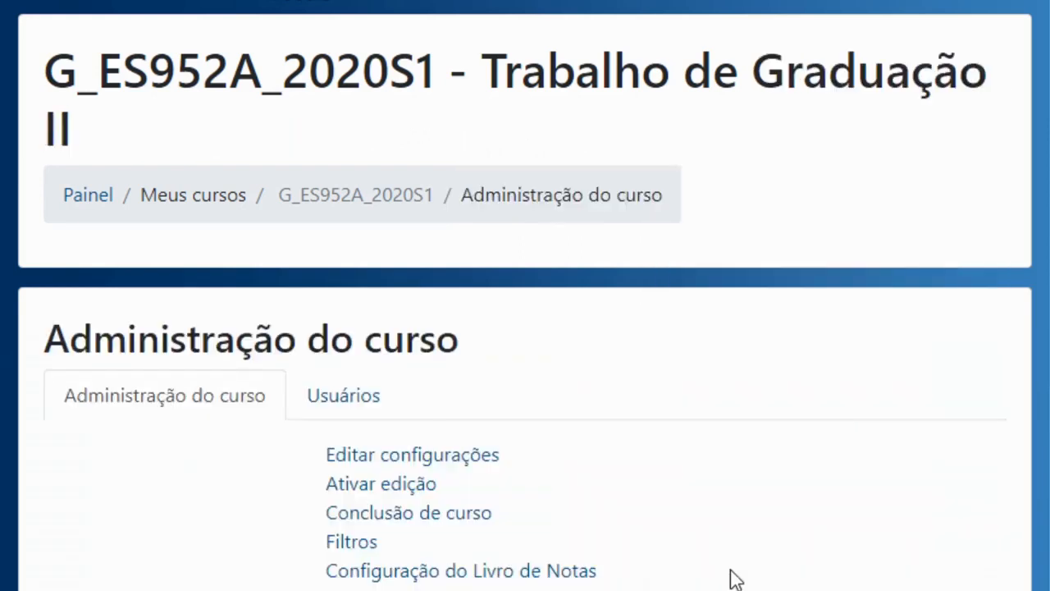
scroll(1029, 254, down, 7)
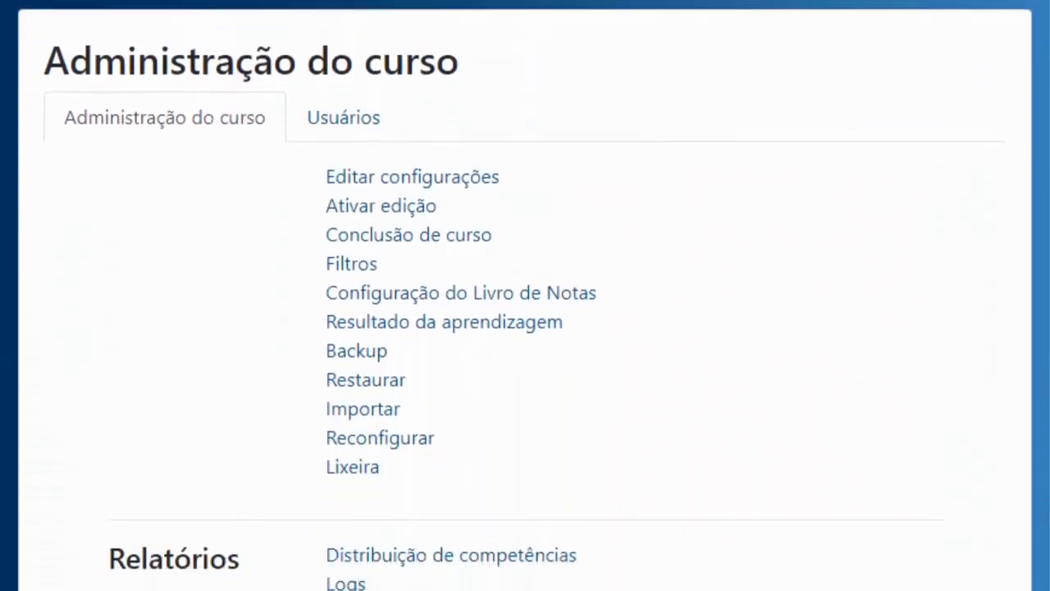
scroll(1029, 254, down, 3)
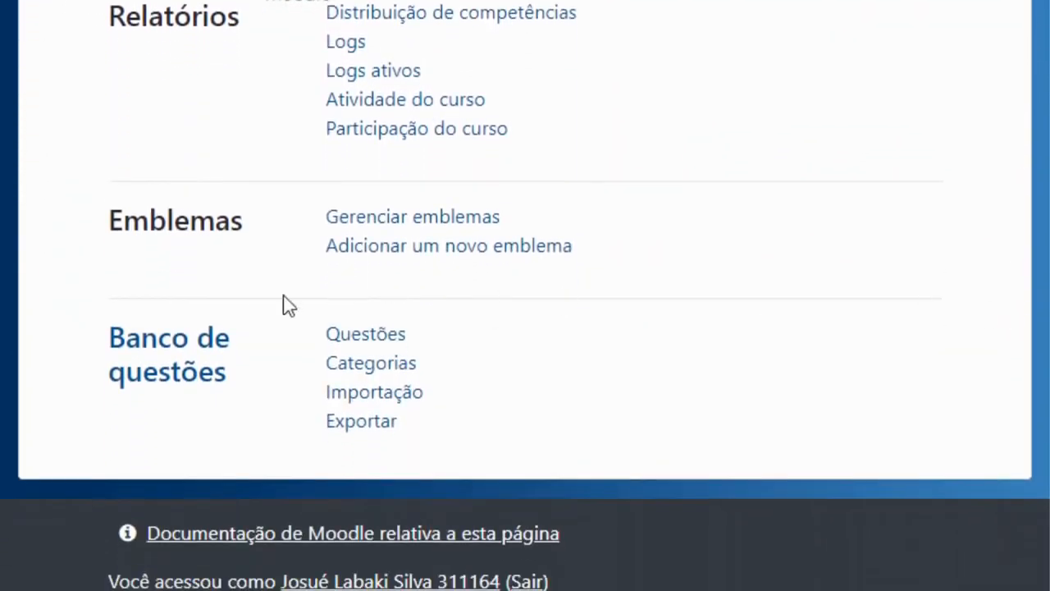
click(369, 343)
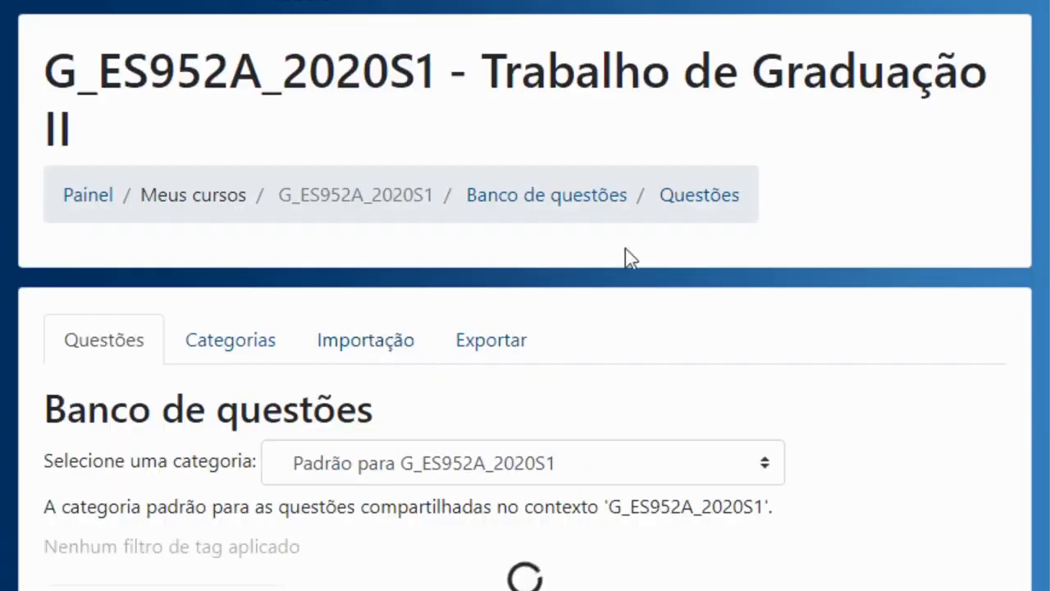
scroll(627, 258, down, 3)
scroll(1048, 171, down, 2)
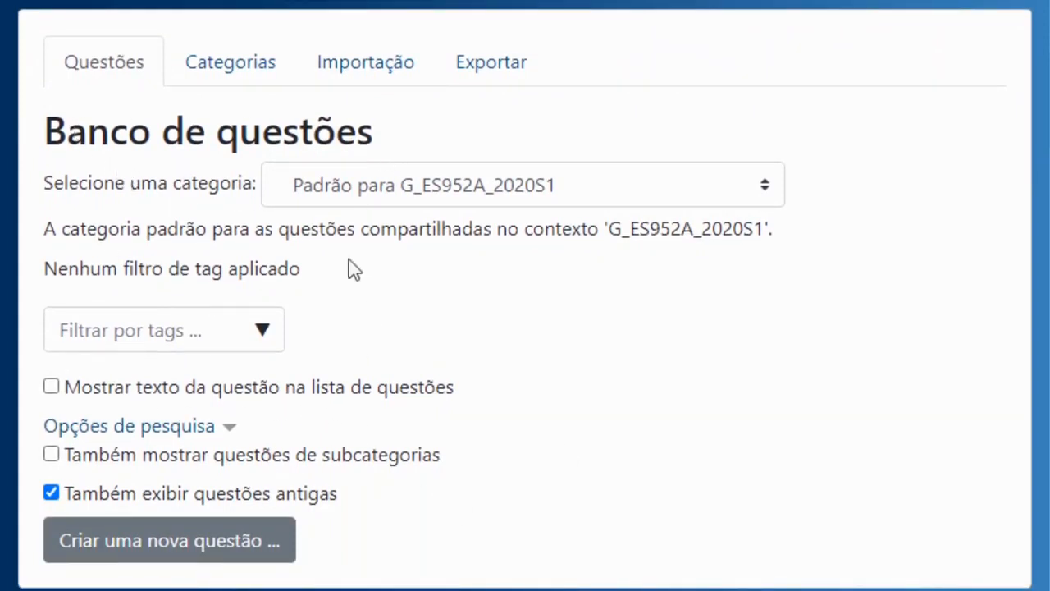
drag(45, 188, 260, 194)
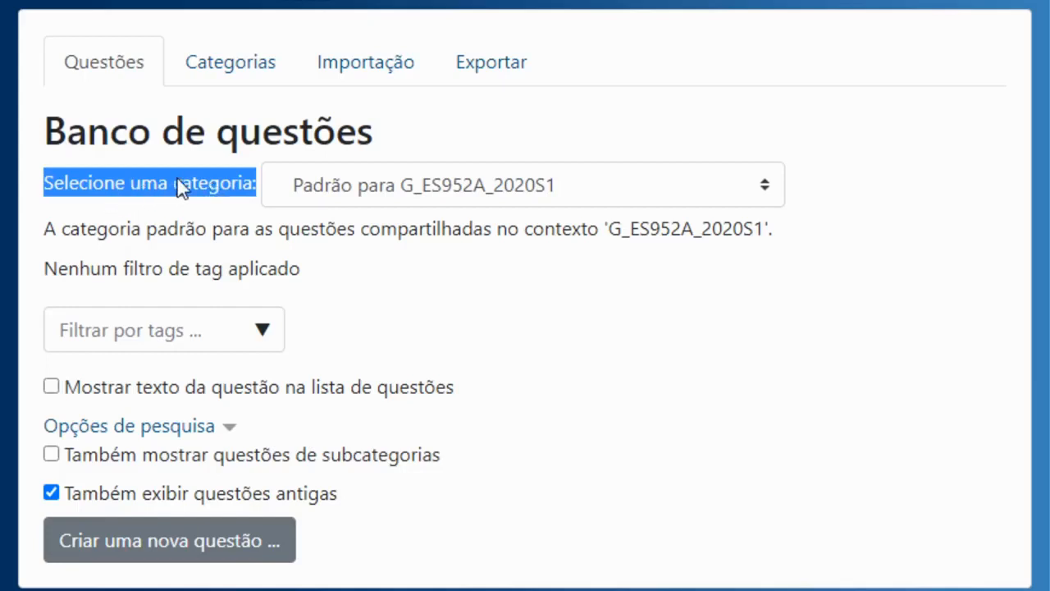
click(250, 184)
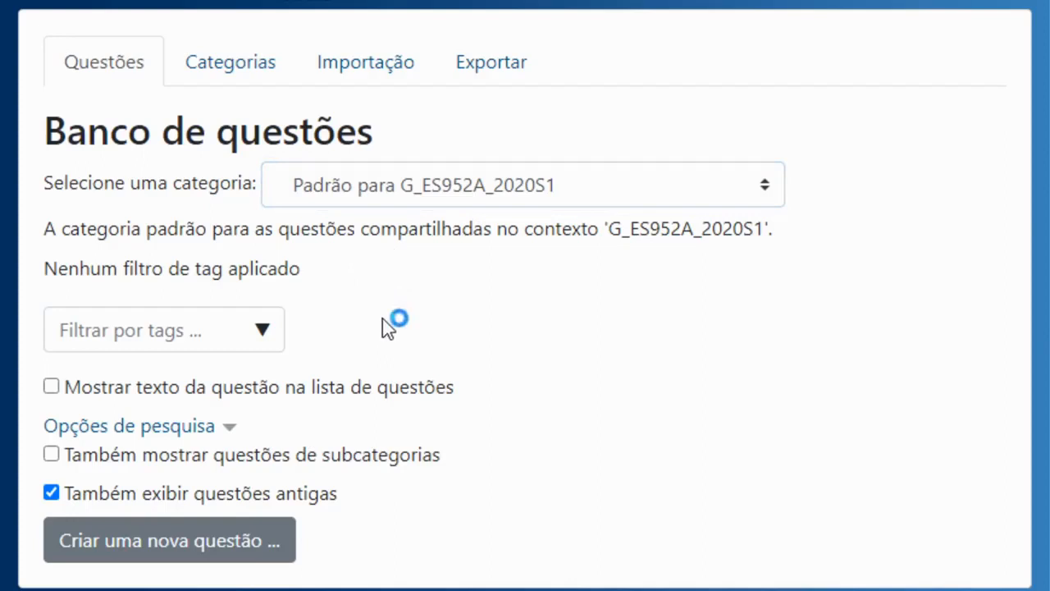
- Add a question category named "primeira prova" under the parent category "Padrão para G_ES952A_2020S1"
click(228, 76)
scroll(526, 296, down, 4)
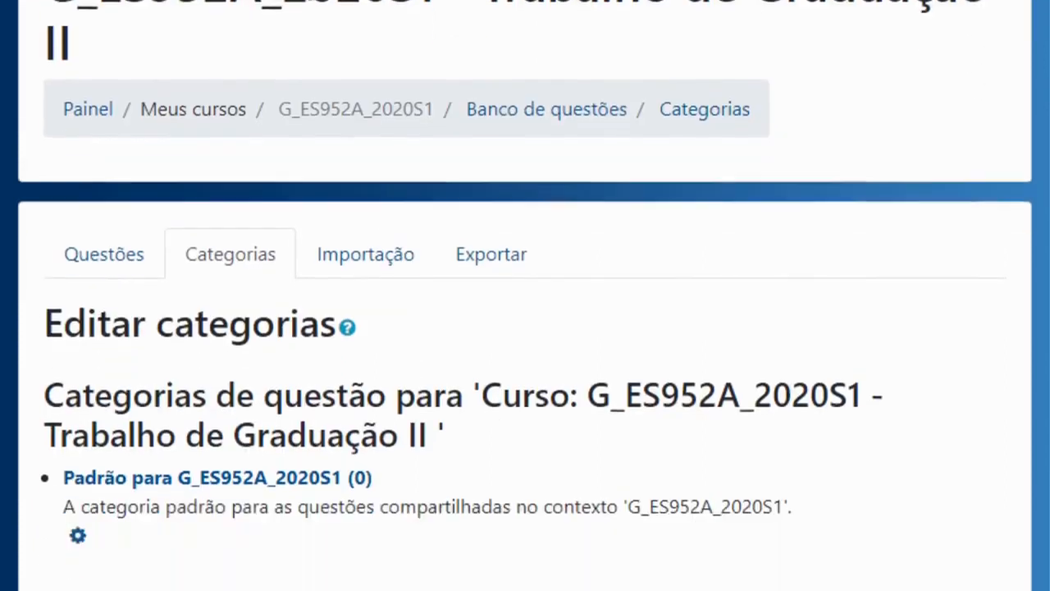
scroll(525, 328, down, 1)
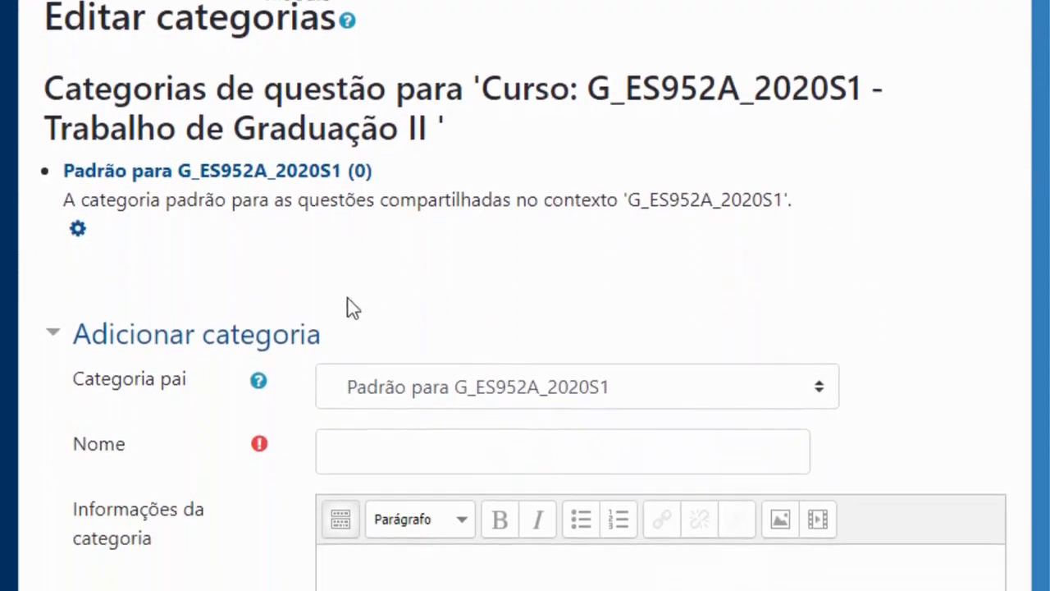
click(403, 452)
scroll(403, 452, down, 2)
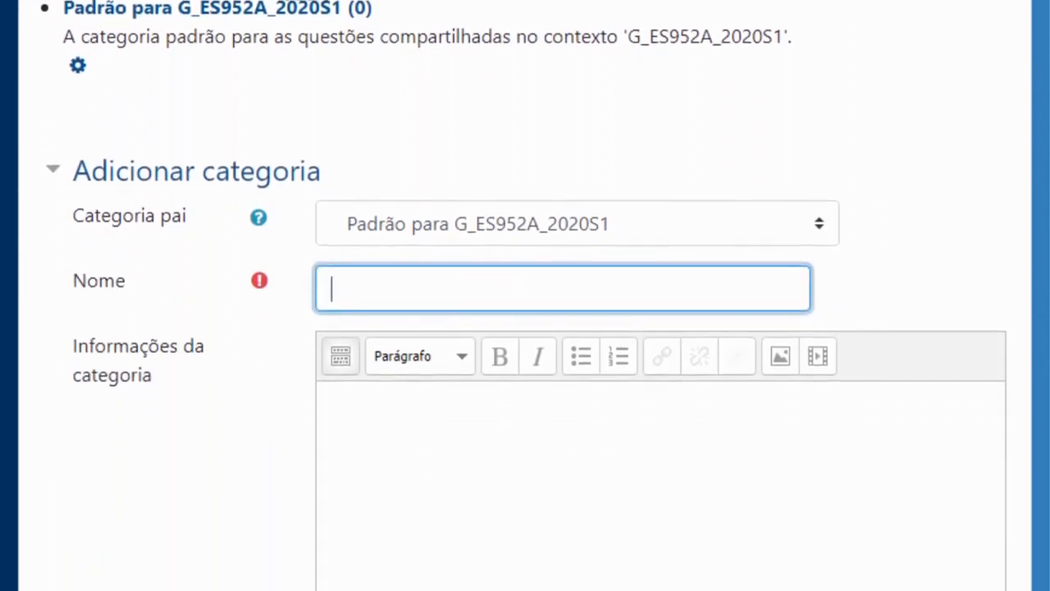
text(primeira prova)
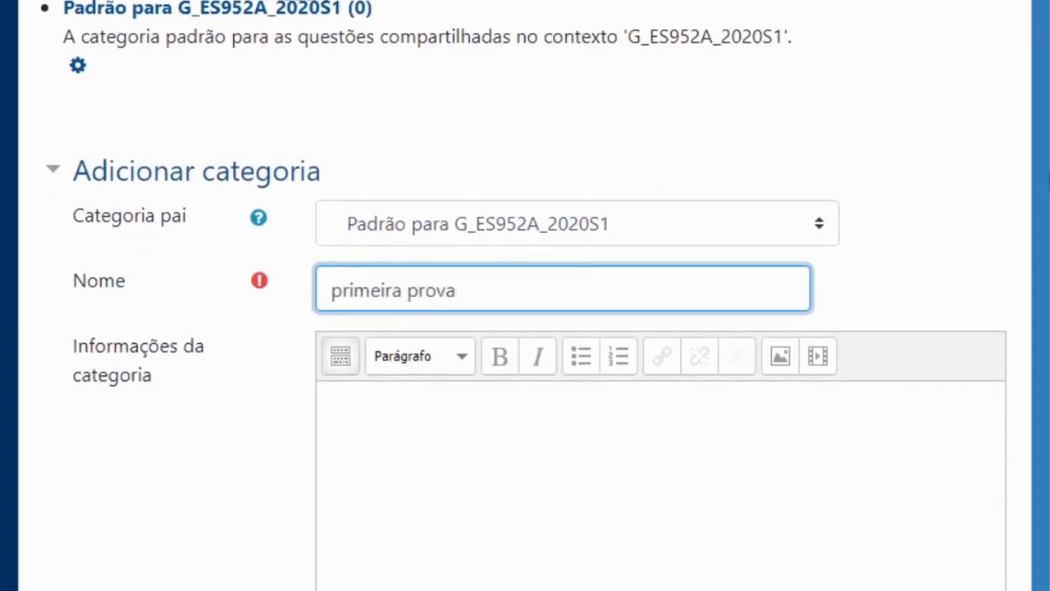
click(620, 232)
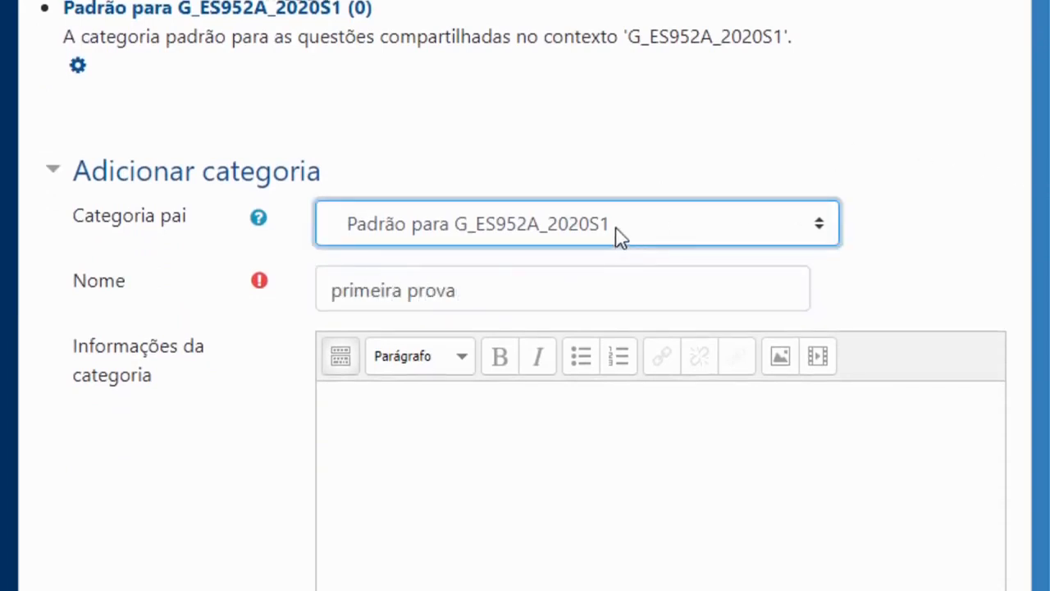
scroll(922, 297, down, 6)
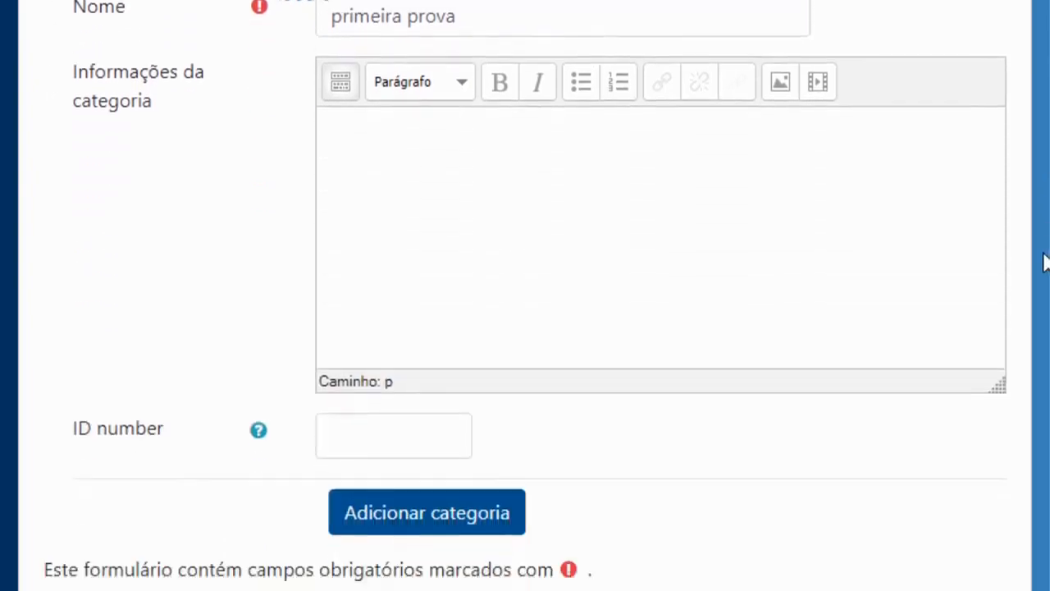
click(459, 342)
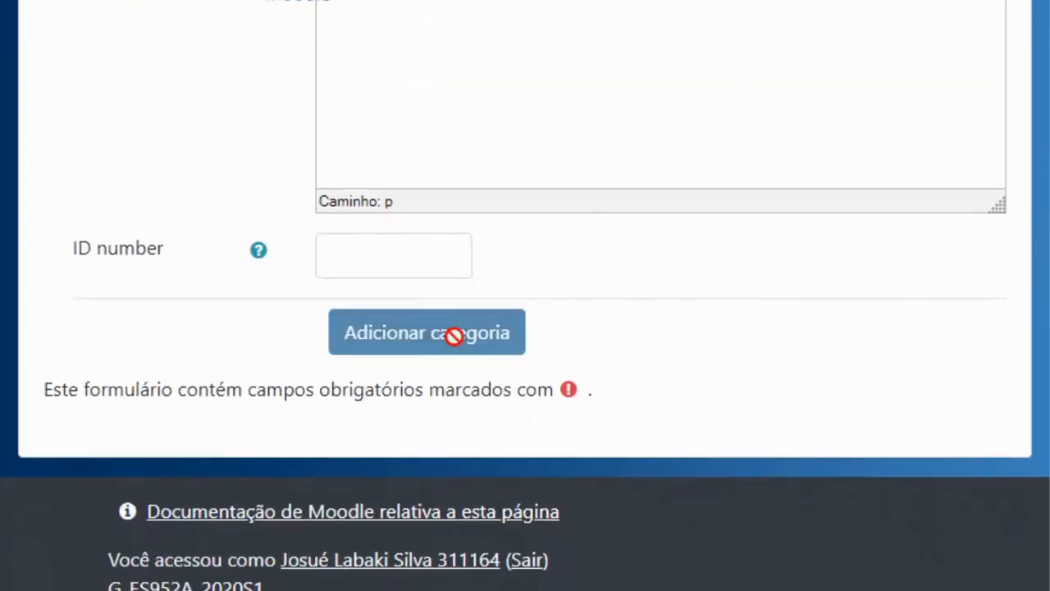
- Add a subcategory named "p1 questao1" with "primeira prova" as its parent category
scroll(525, 295, down, 5)
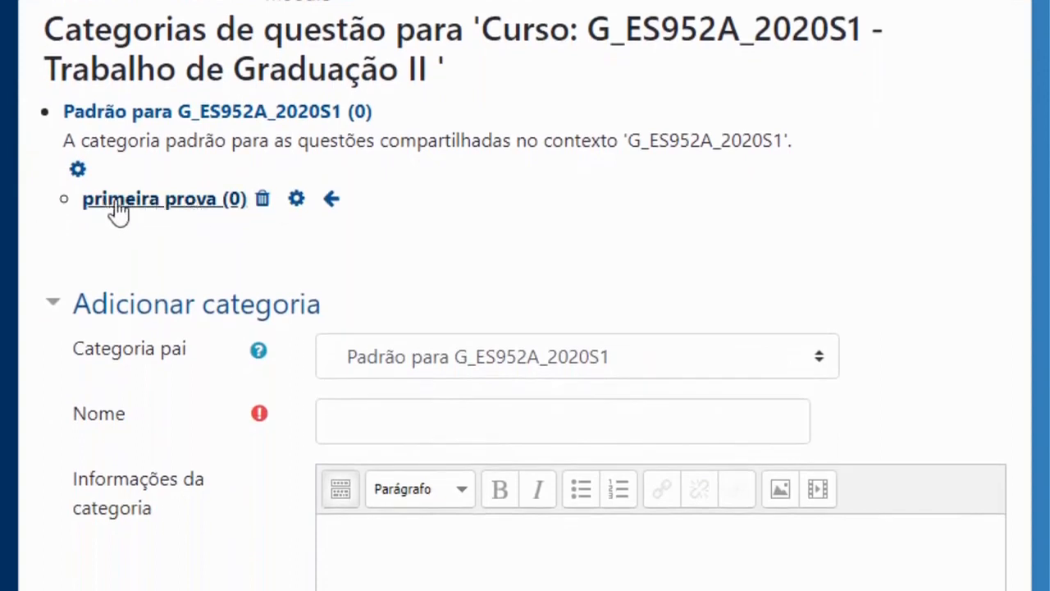
click(424, 420)
scroll(524, 260, down, 2)
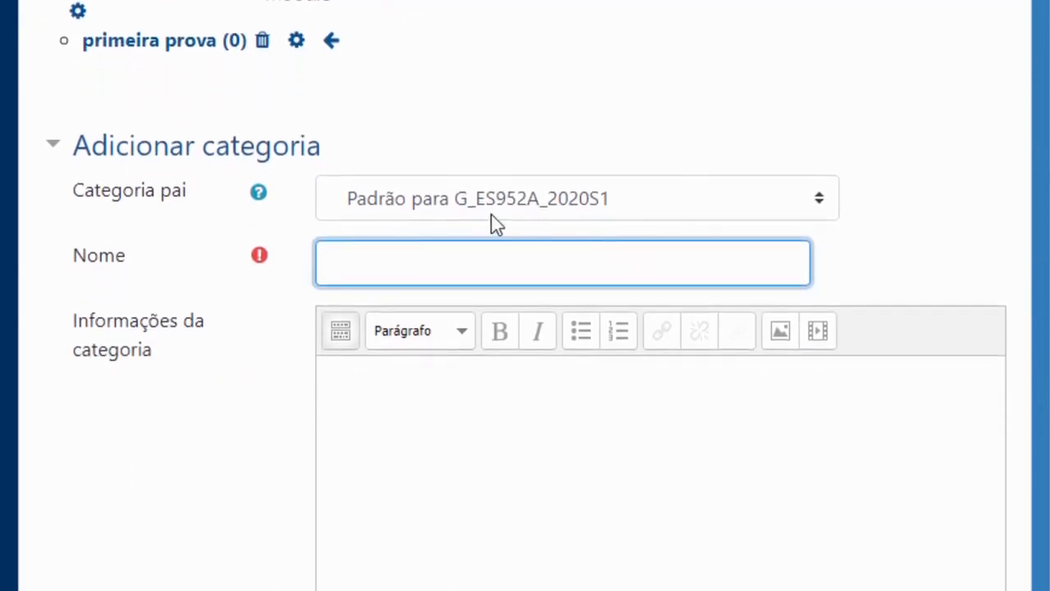
click(459, 208)
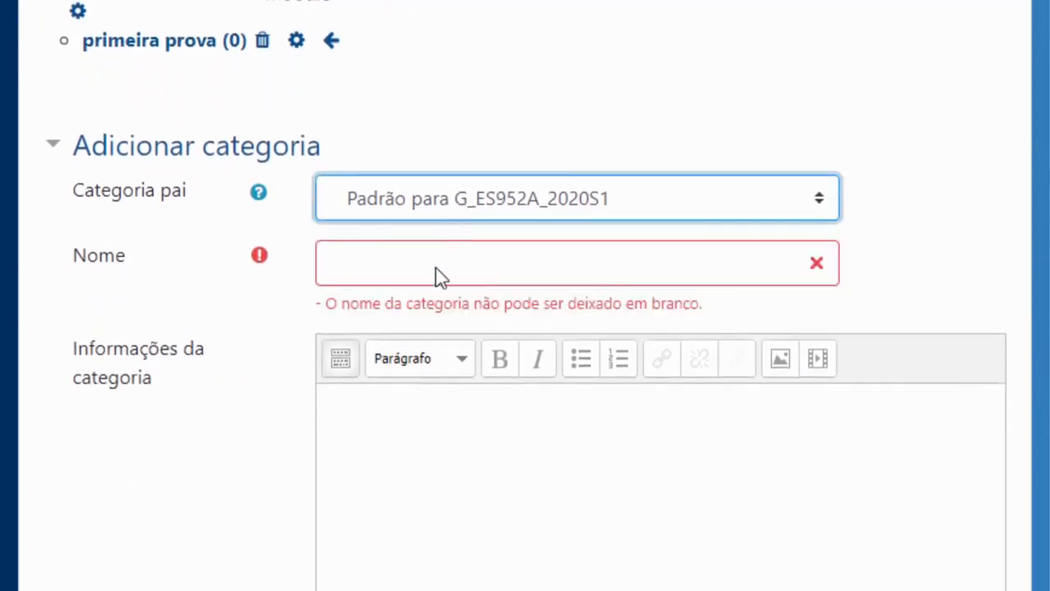
key(Down)
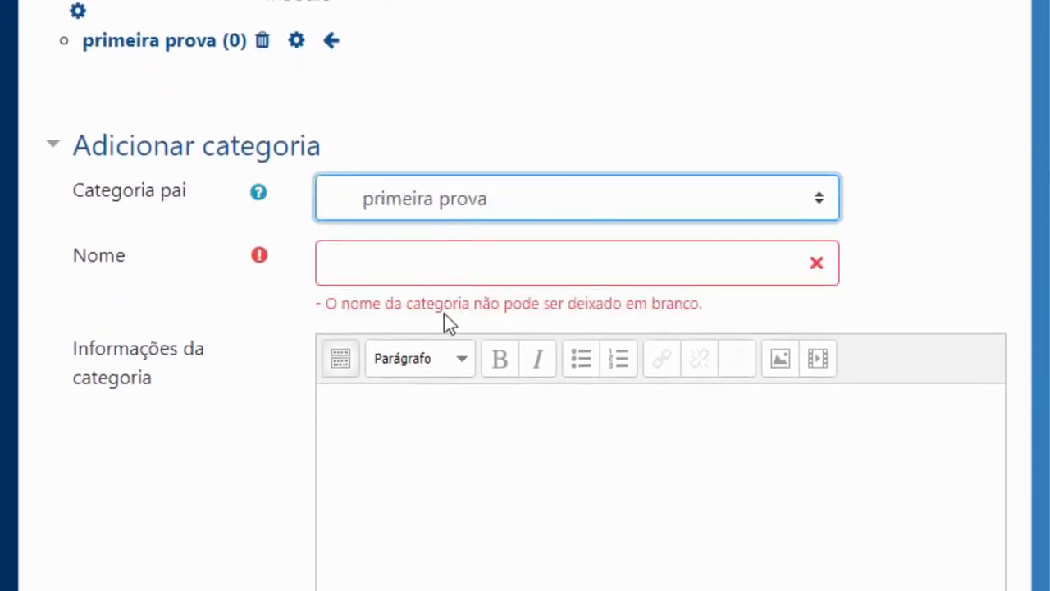
click(447, 261)
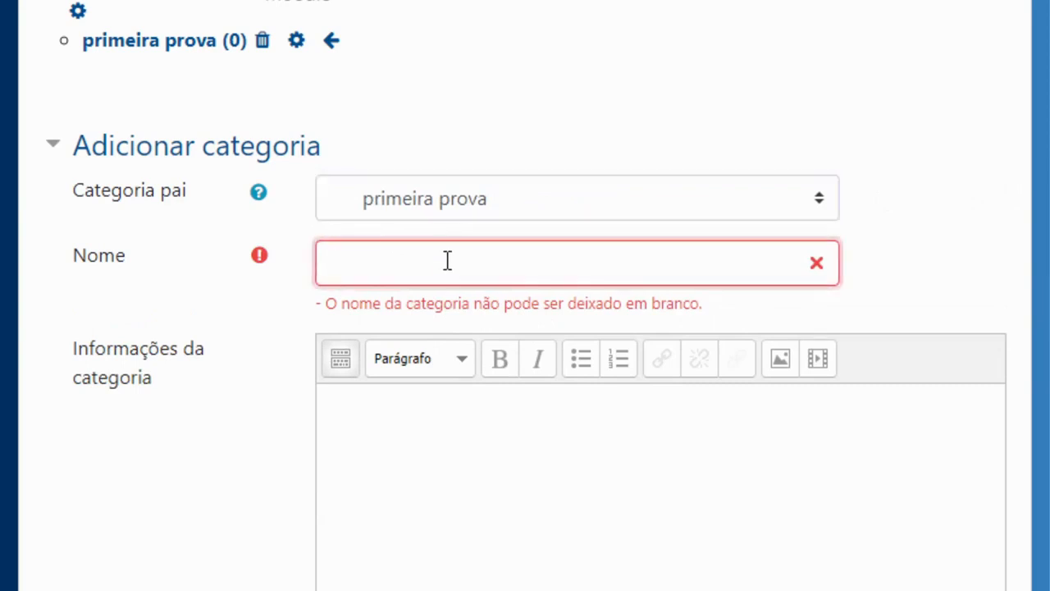
text(p1 questao1)
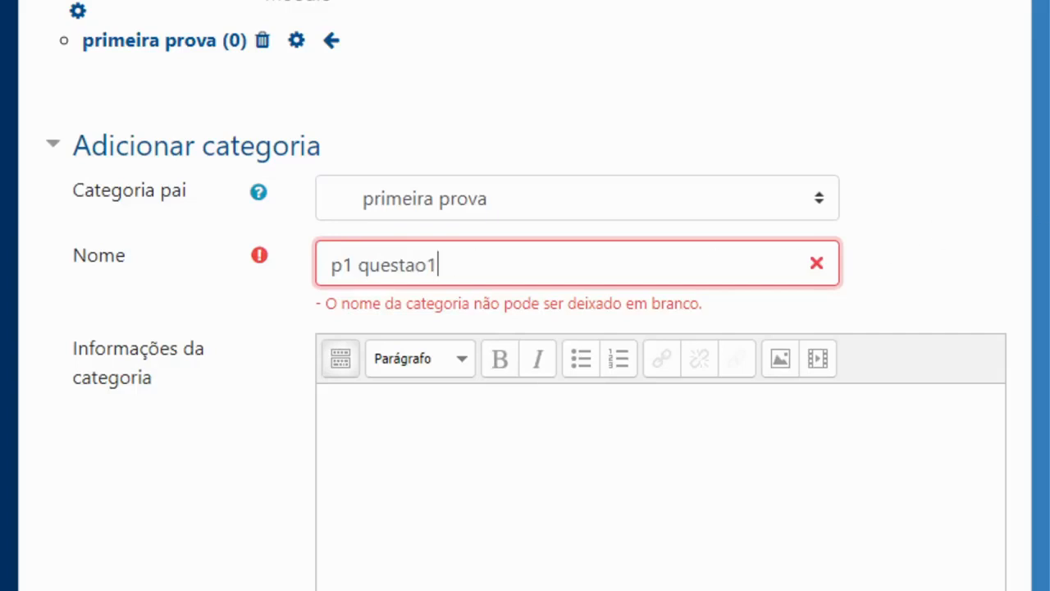
scroll(902, 238, down, 1)
scroll(525, 328, down, 2)
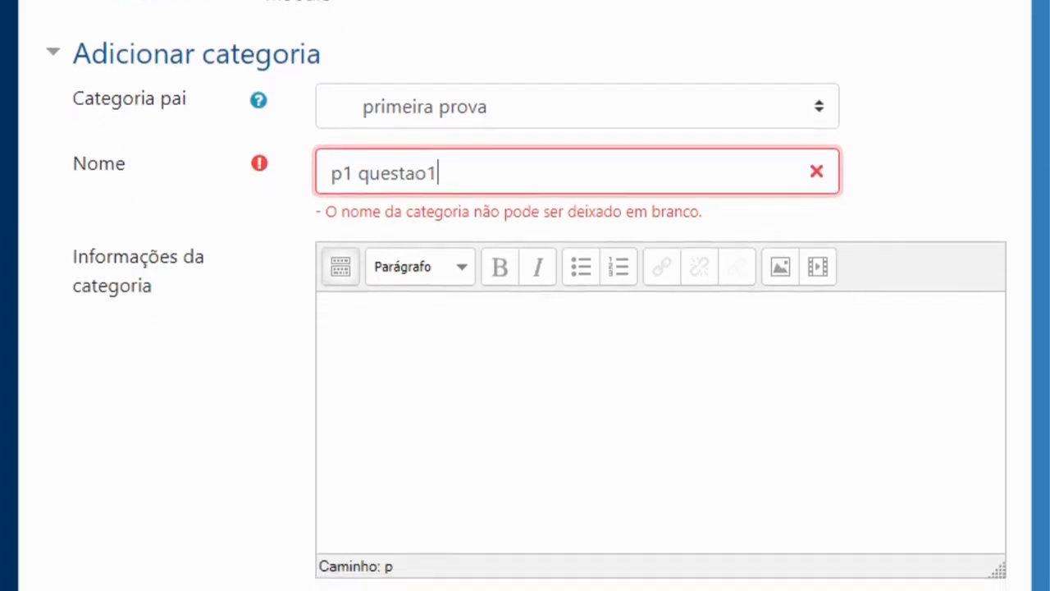
scroll(525, 328, down, 1)
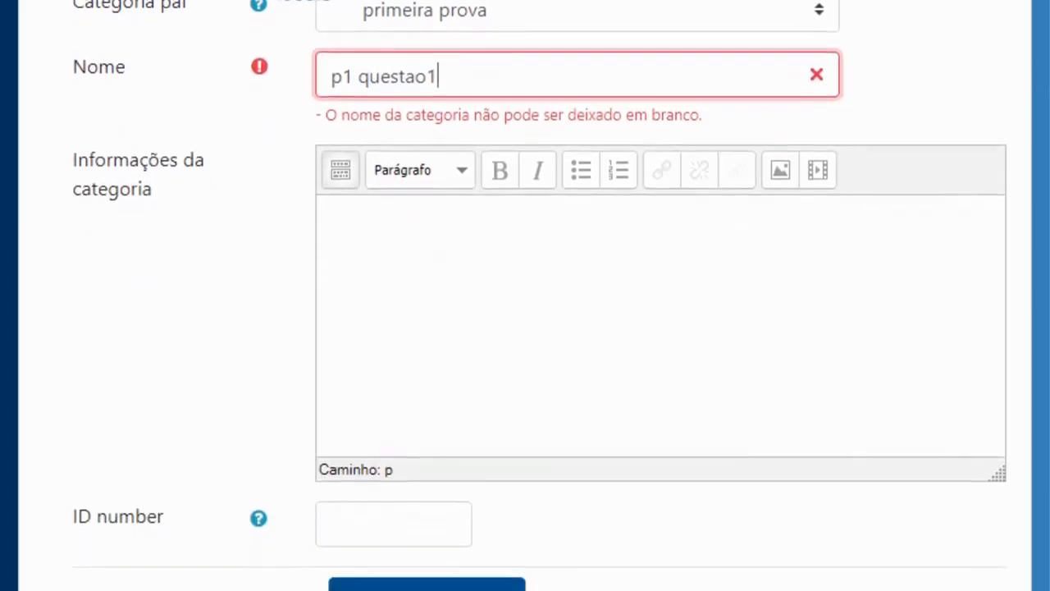
key(Return)
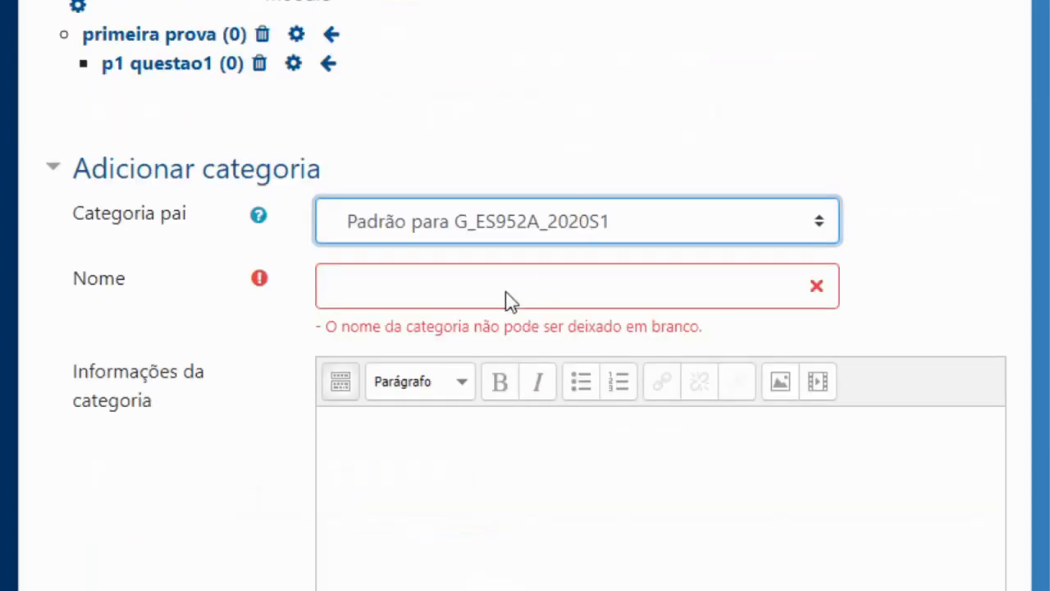
- Add a subcategory named "p1 questao2" with "primeira prova" as its parent category
key(Down)
click(452, 289)
text(p1)
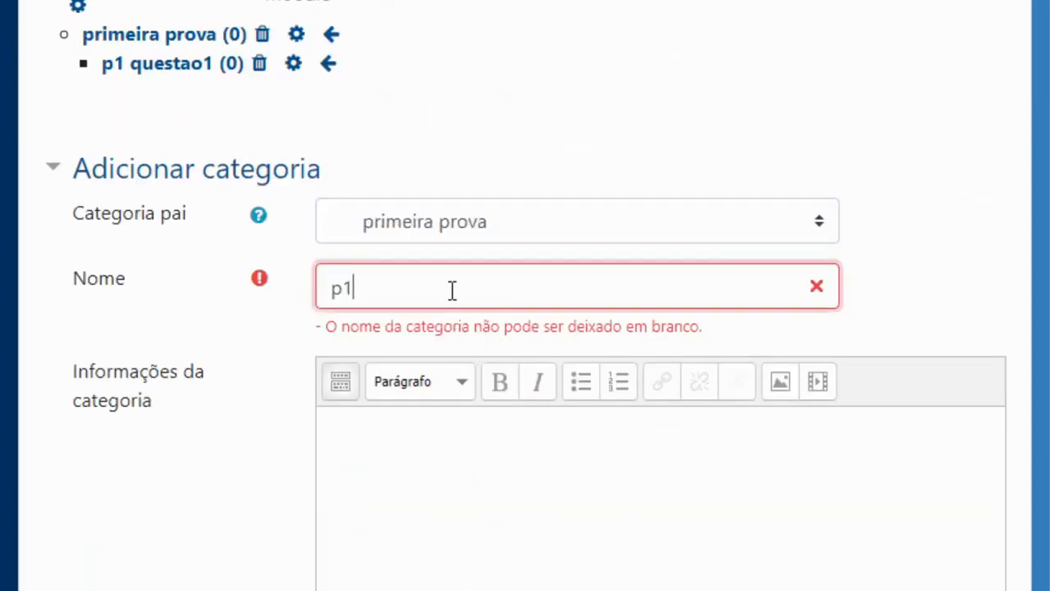
text( questao2)
scroll(443, 283, down, 4)
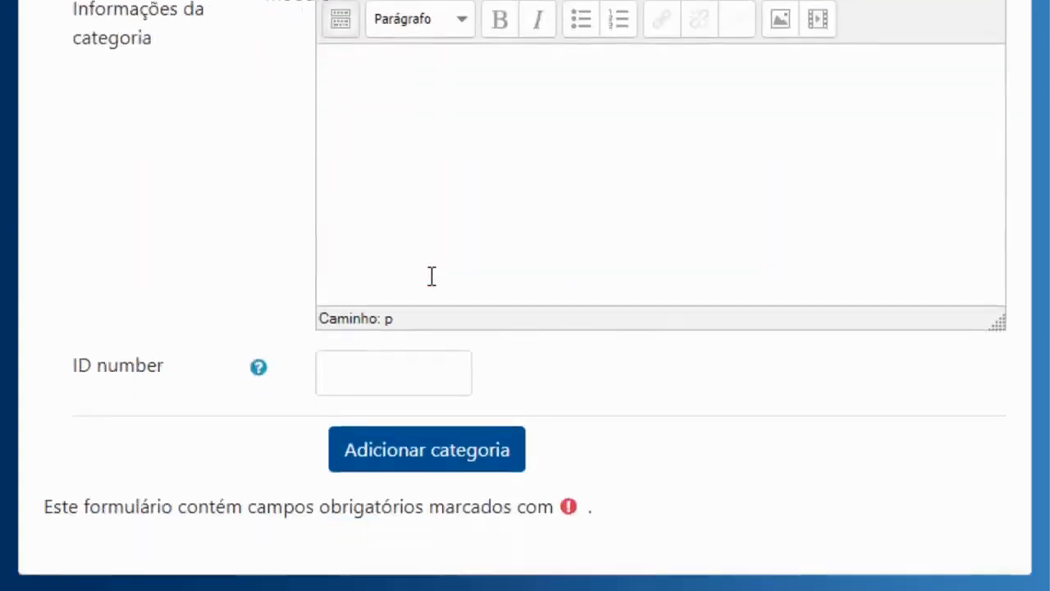
click(414, 478)
- Add a subcategory named "p1 questao3" with "primeira prova" as its parent category
scroll(469, 365, down, 7)
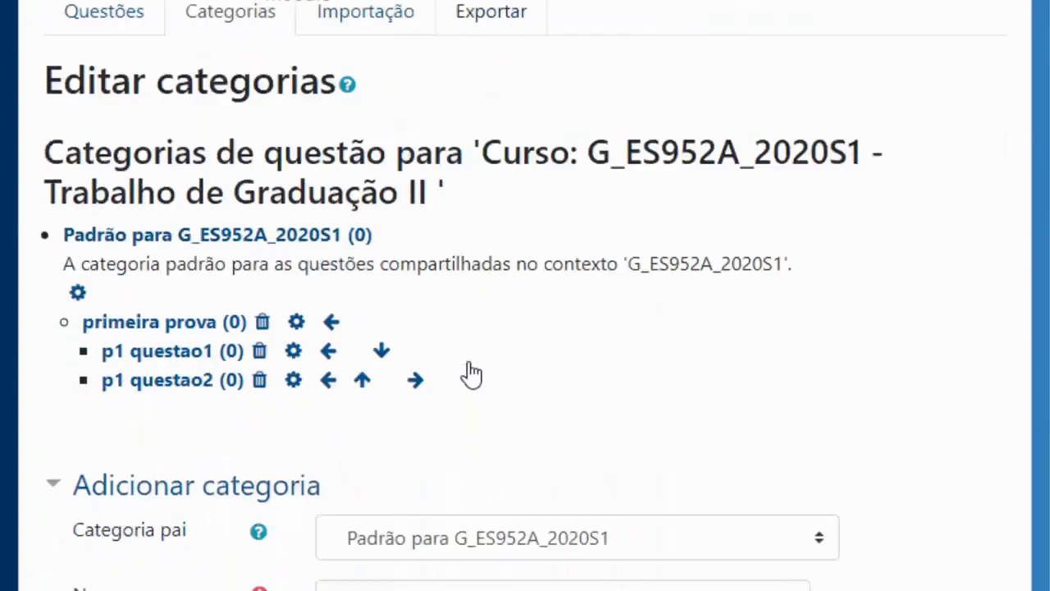
click(473, 336)
text(p1 q)
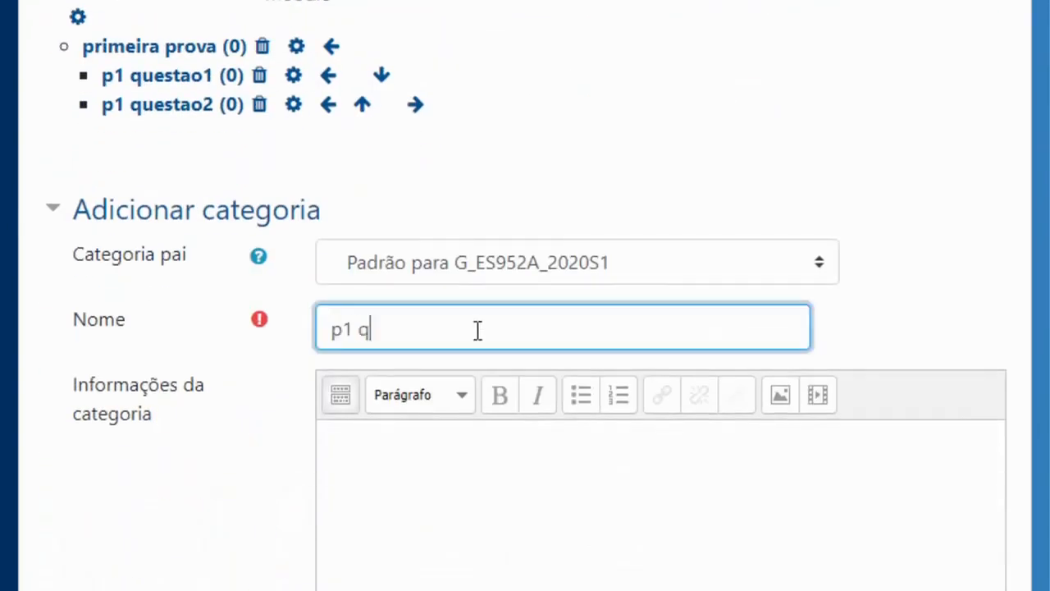
text(uestao3)
click(525, 271)
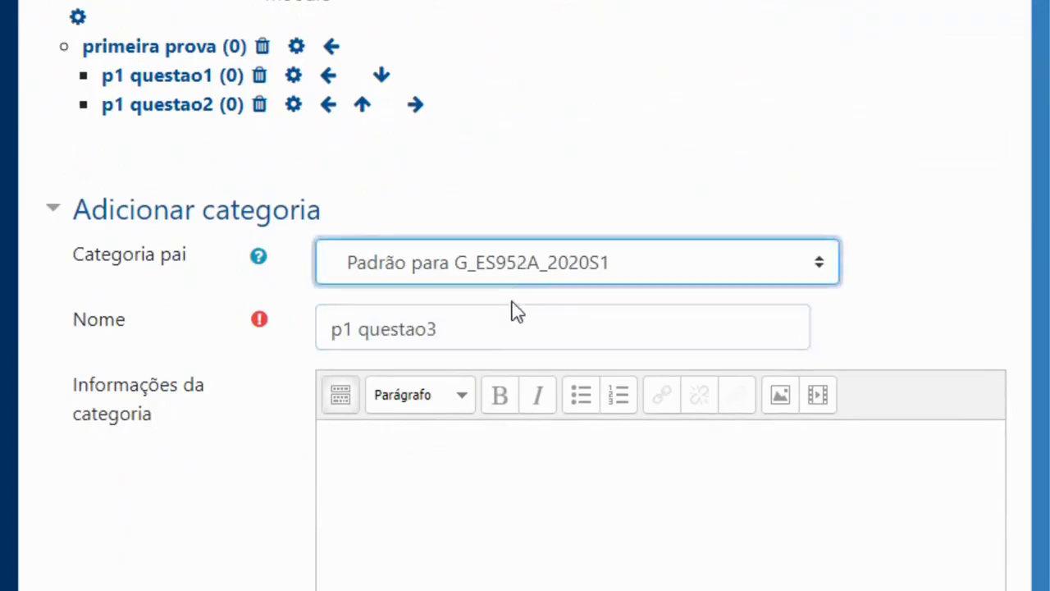
key(Down)
scroll(481, 387, down, 5)
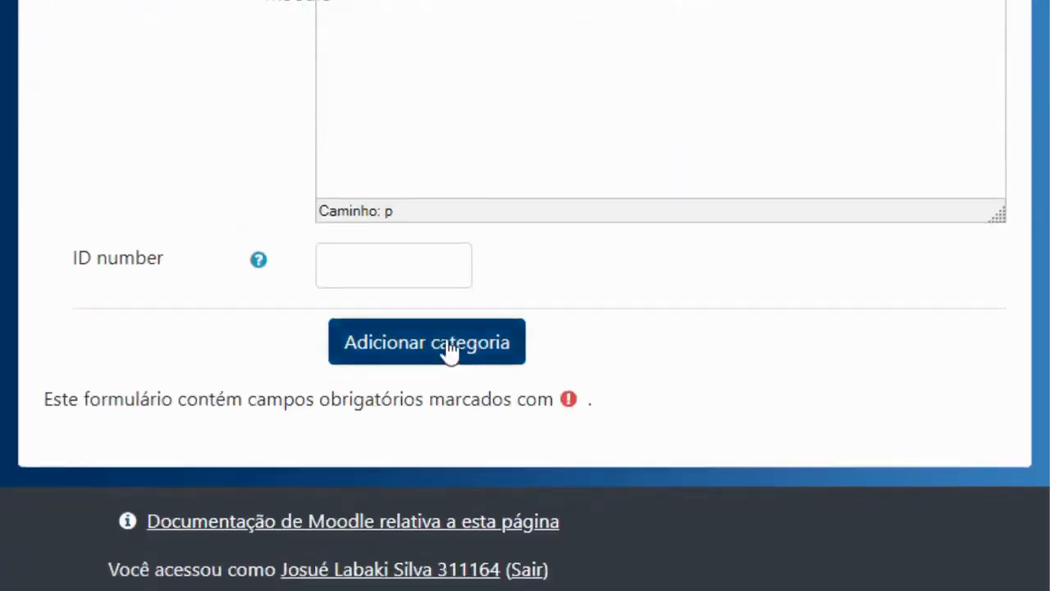
click(451, 352)
- Return from the category editor to the question bank's question list and its category selection
scroll(183, 281, down, 4)
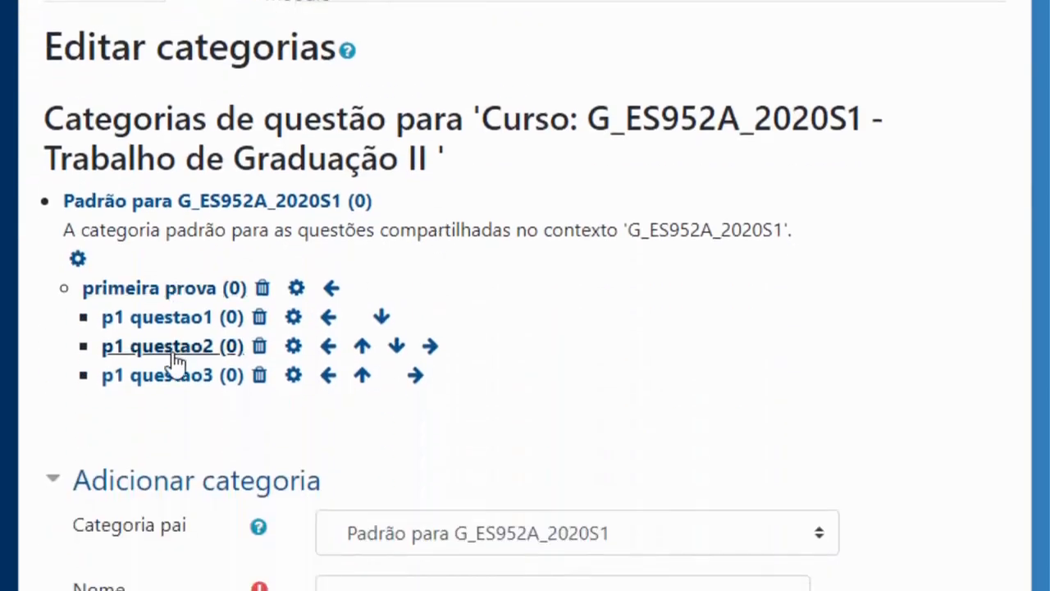
scroll(169, 229, up, 1)
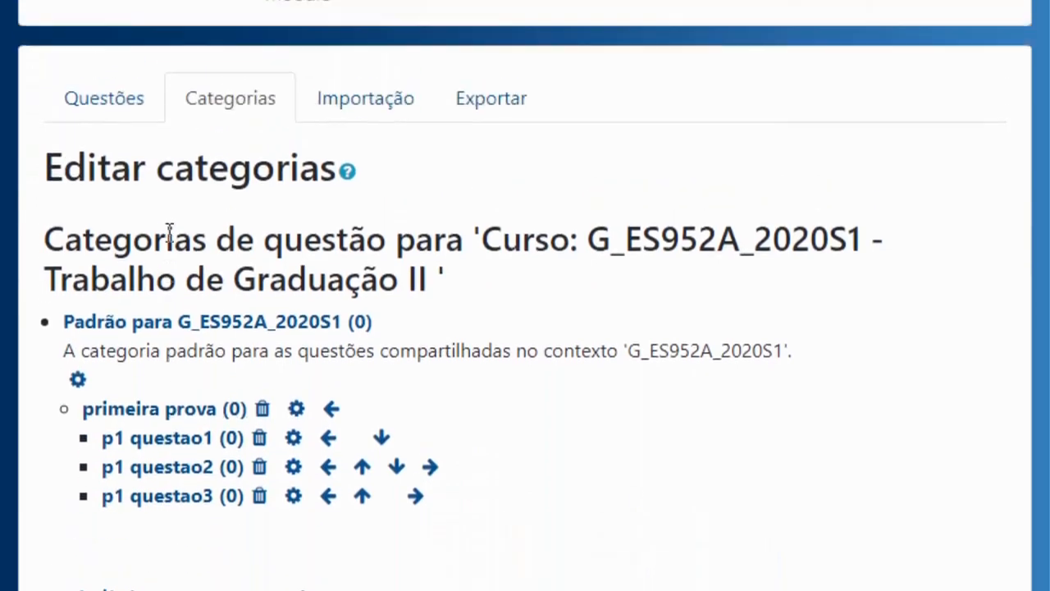
click(104, 100)
scroll(582, 298, down, 4)
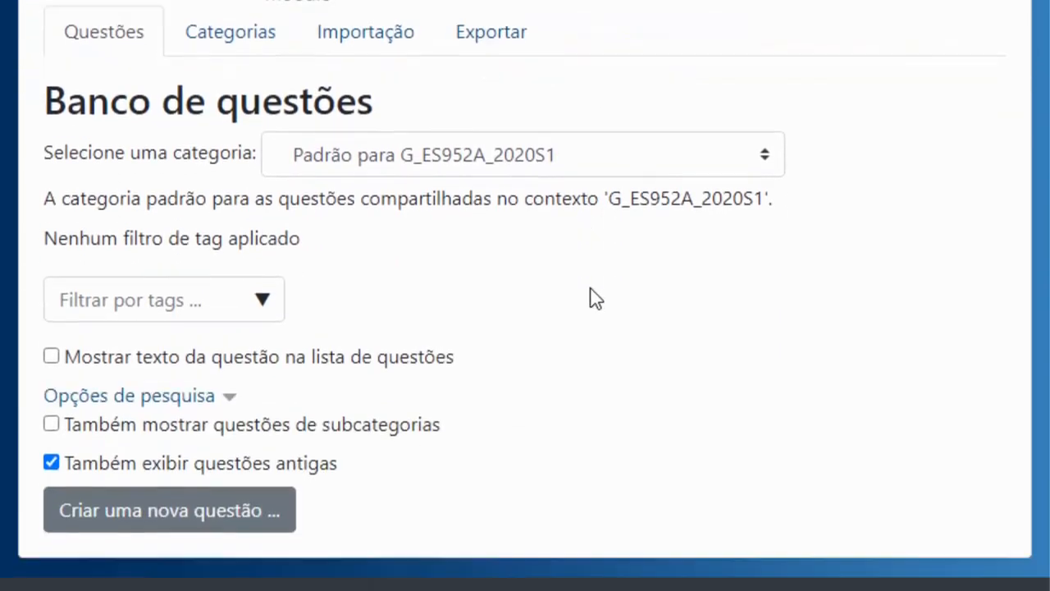
scroll(525, 295, up, 1)
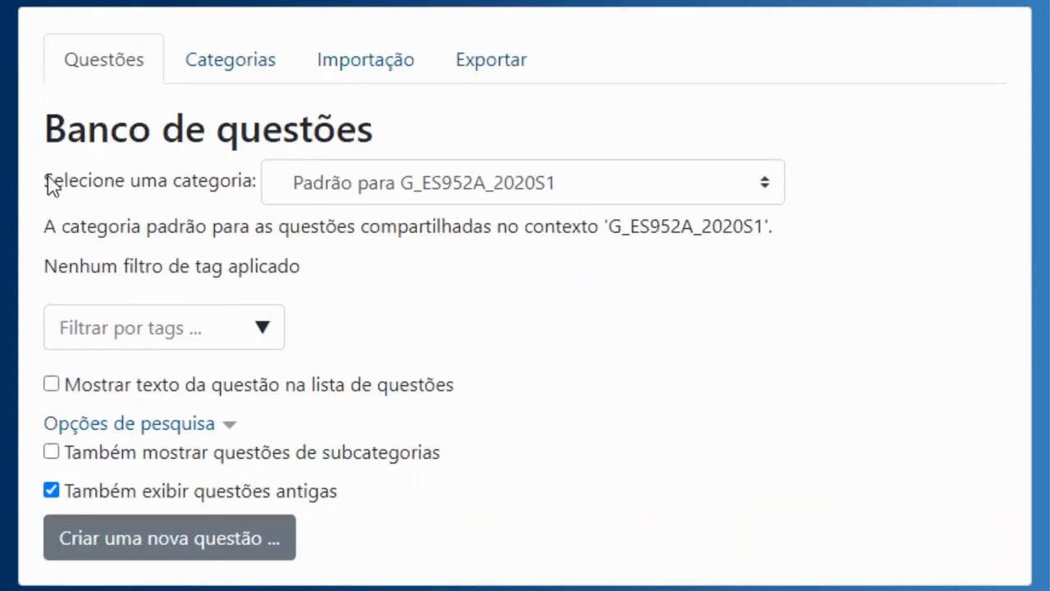
drag(48, 184, 234, 197)
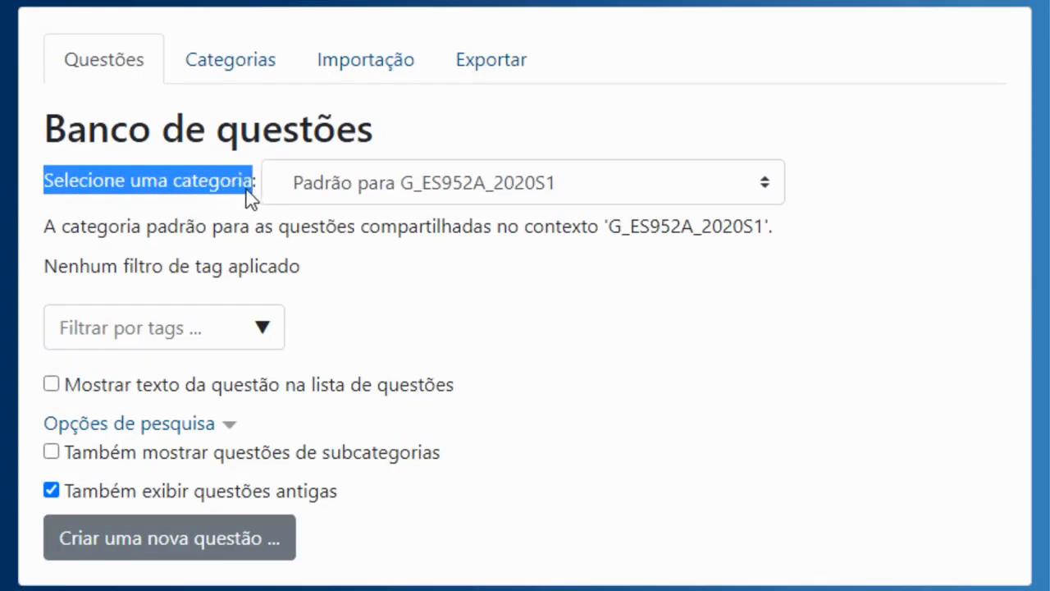
- Select the "p1 questao1" category in the question bank
click(247, 190)
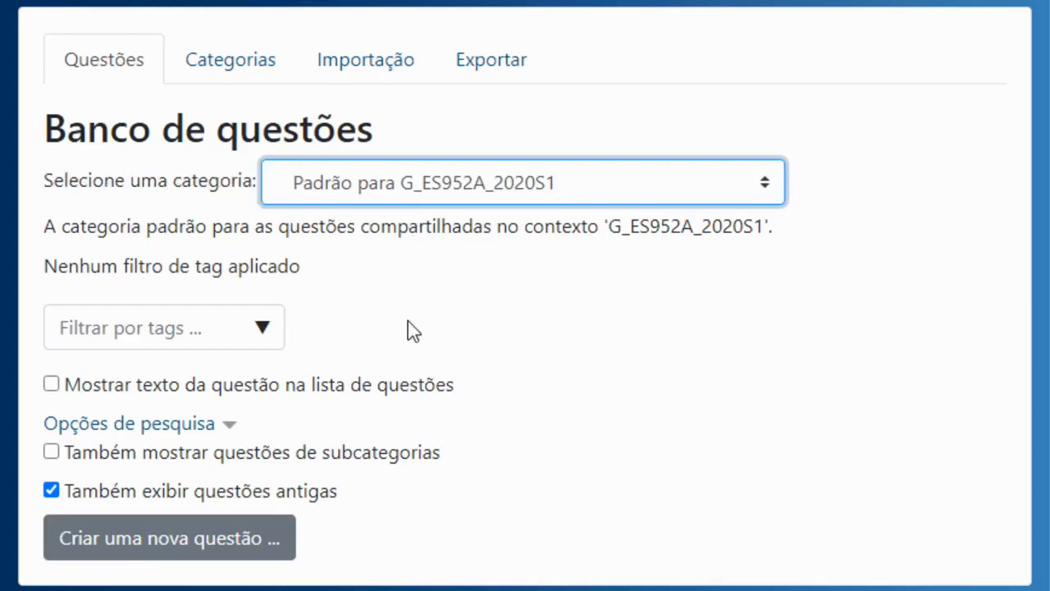
key(Down)
scroll(860, 197, down, 1)
scroll(526, 328, down, 2)
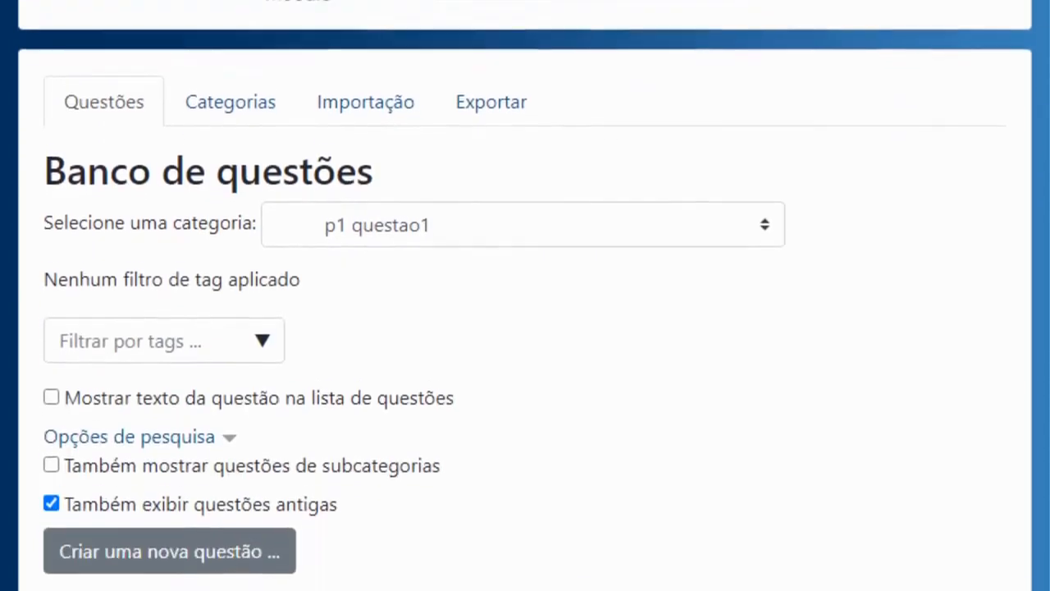
- Create a new question of the type "Múltipla escolha" in the "p1 questao1" category
scroll(788, 230, down, 1)
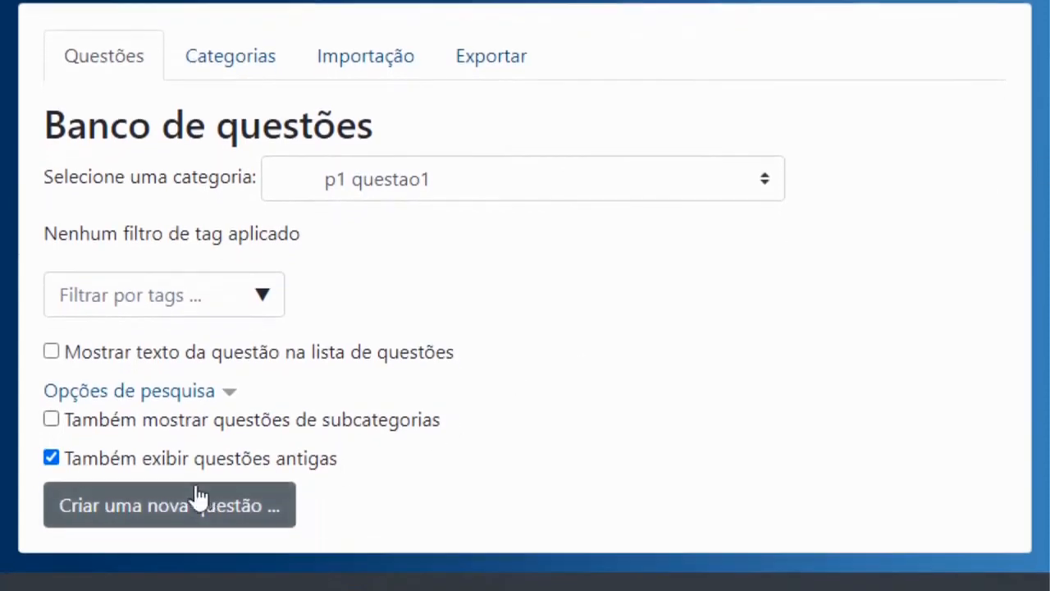
click(150, 513)
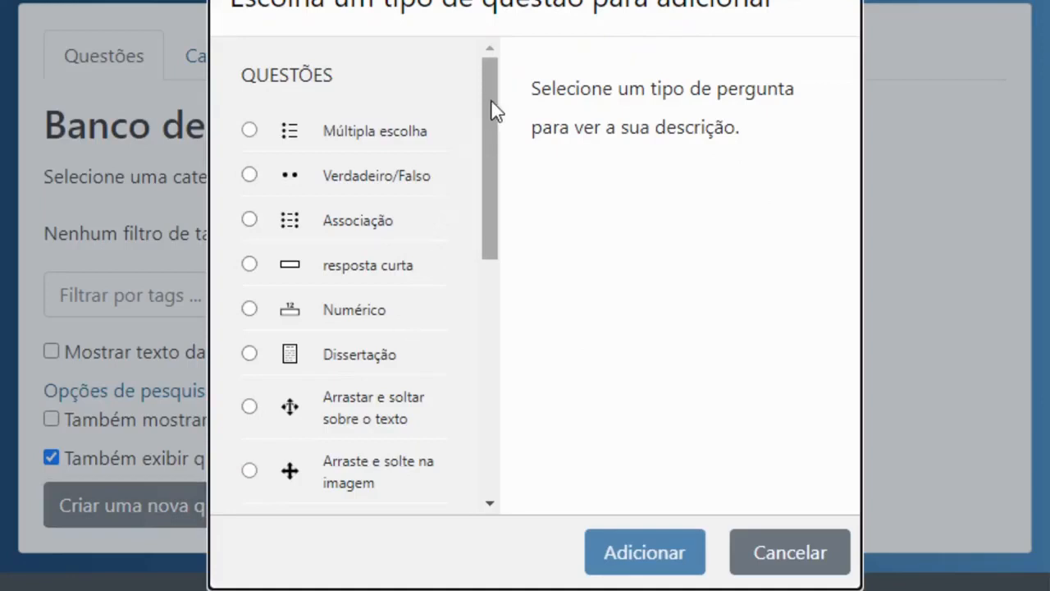
mouse_move(493, 109)
mouse_down()
mouse_move(488, 363)
mouse_move(490, 102)
mouse_up()
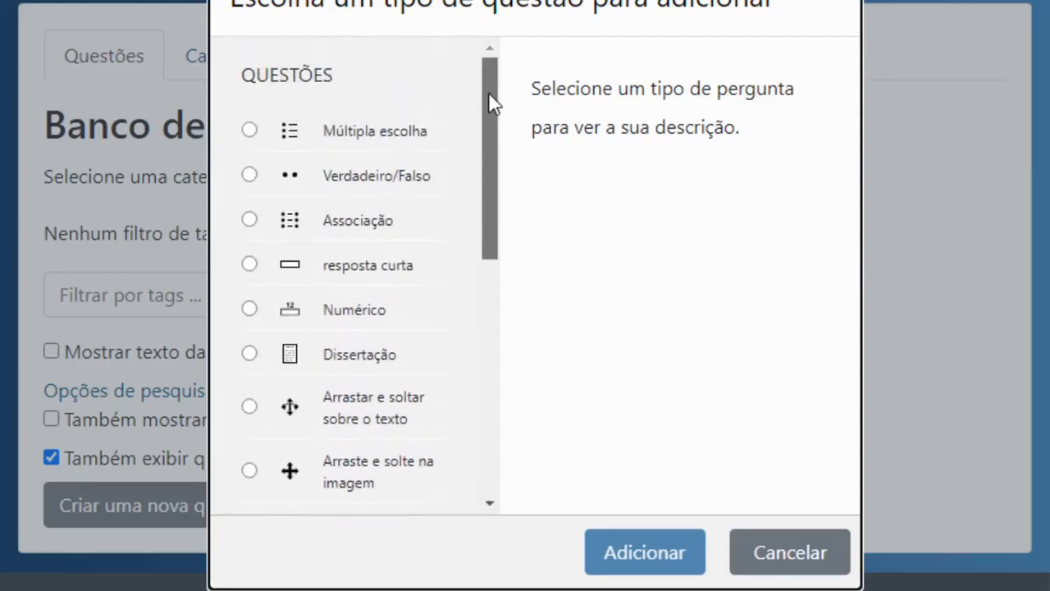
click(249, 132)
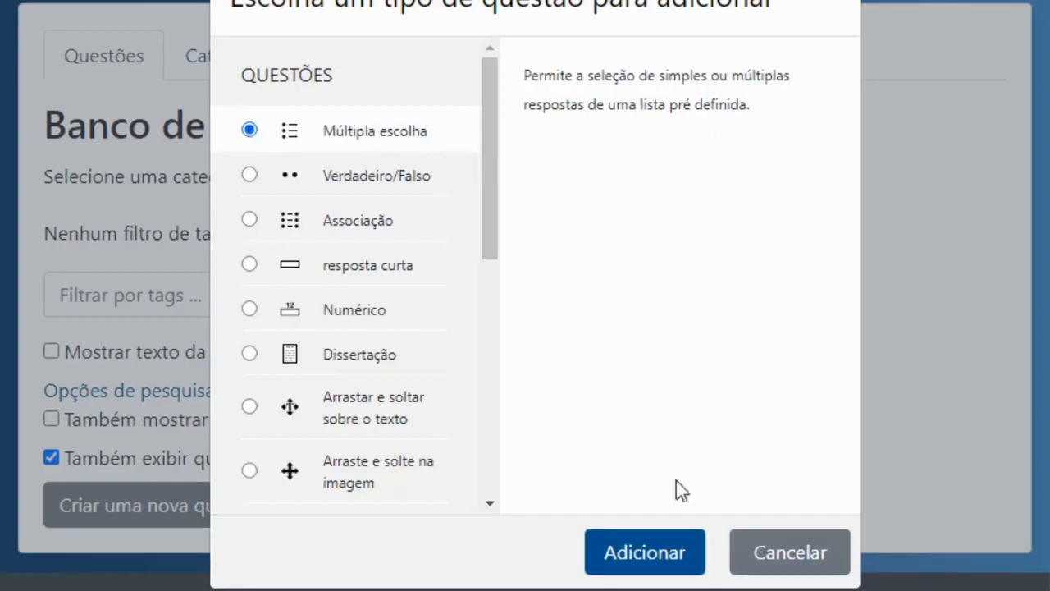
click(647, 554)
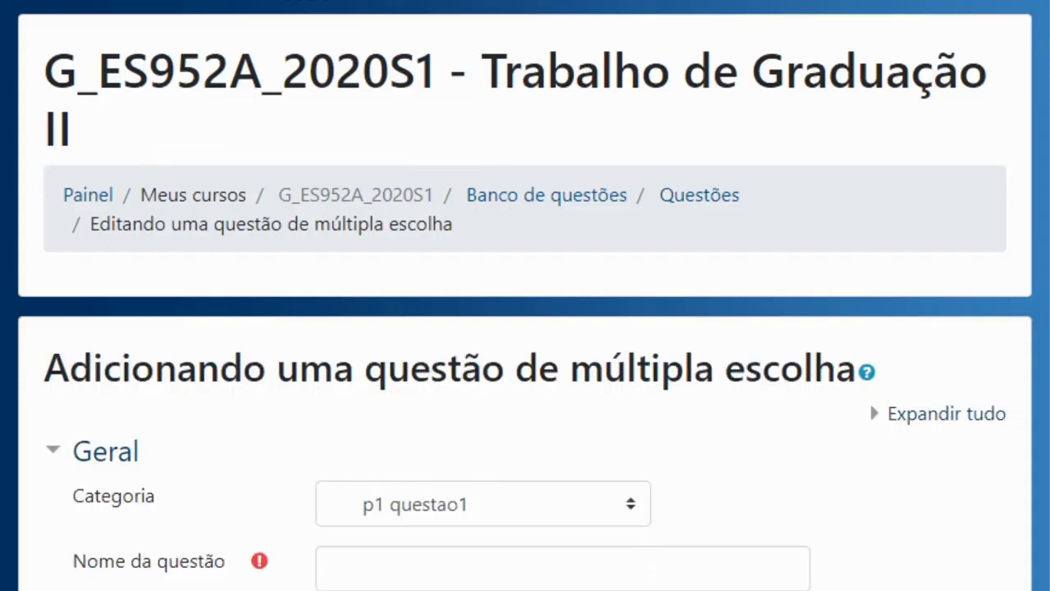
- Name the multiple-choice question "p1 questao1 versao1 diagramatensao"
scroll(870, 401, down, 5)
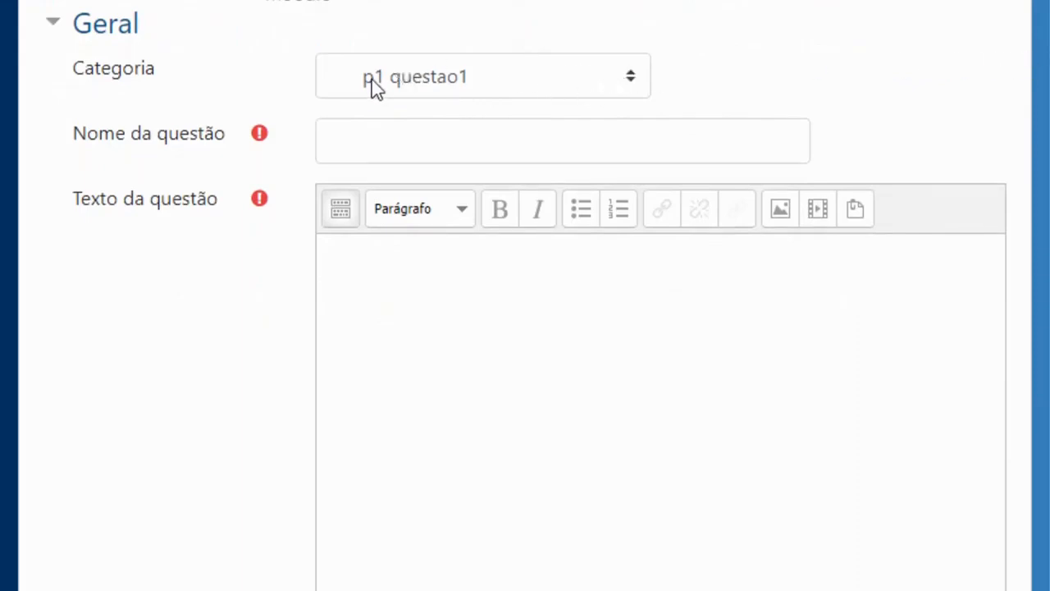
click(447, 145)
text(p1 que)
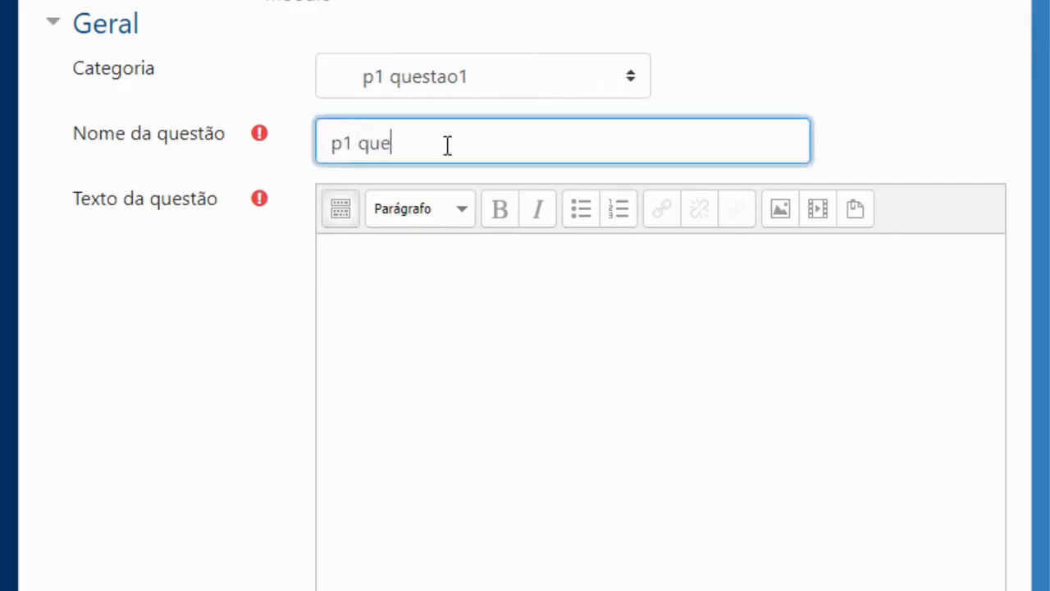
text(stao1 persao1)
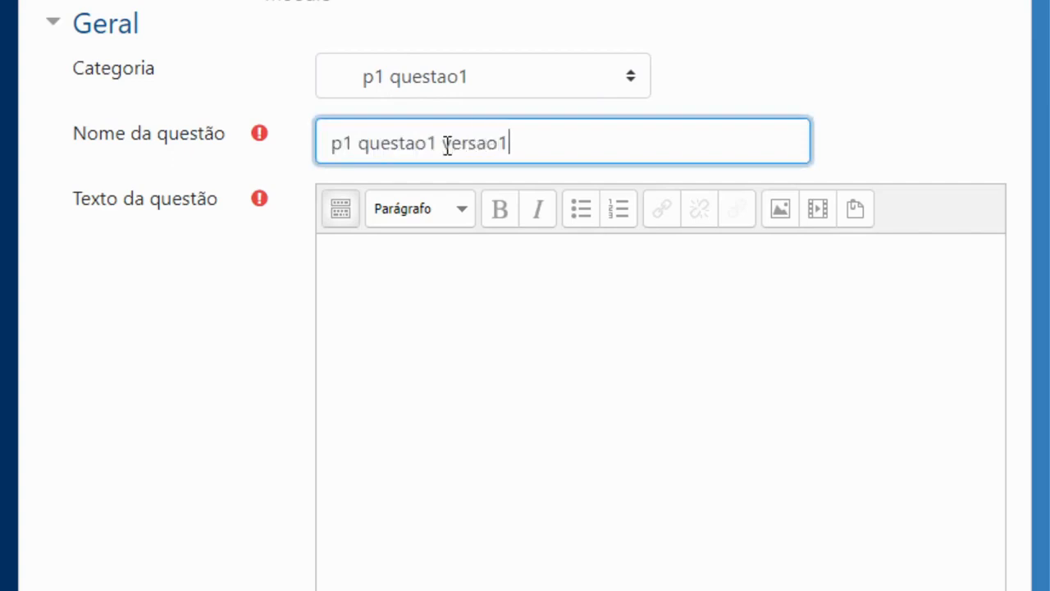
text( diagrama)
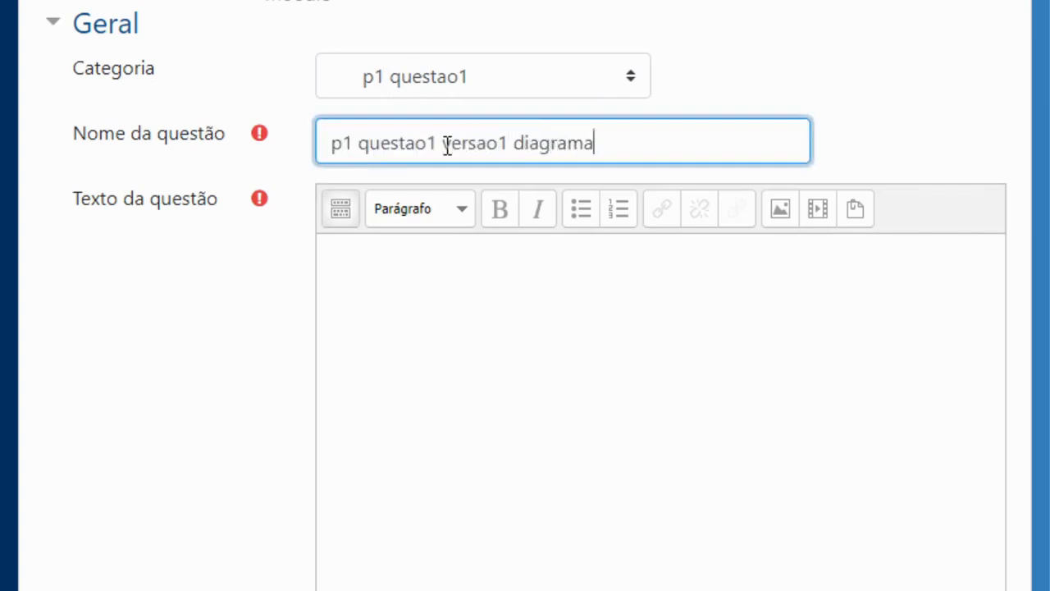
text(tensao)
- Write the question text "Considerando o seguinte diagrama, qual é o material mais rígido?"
click(541, 292)
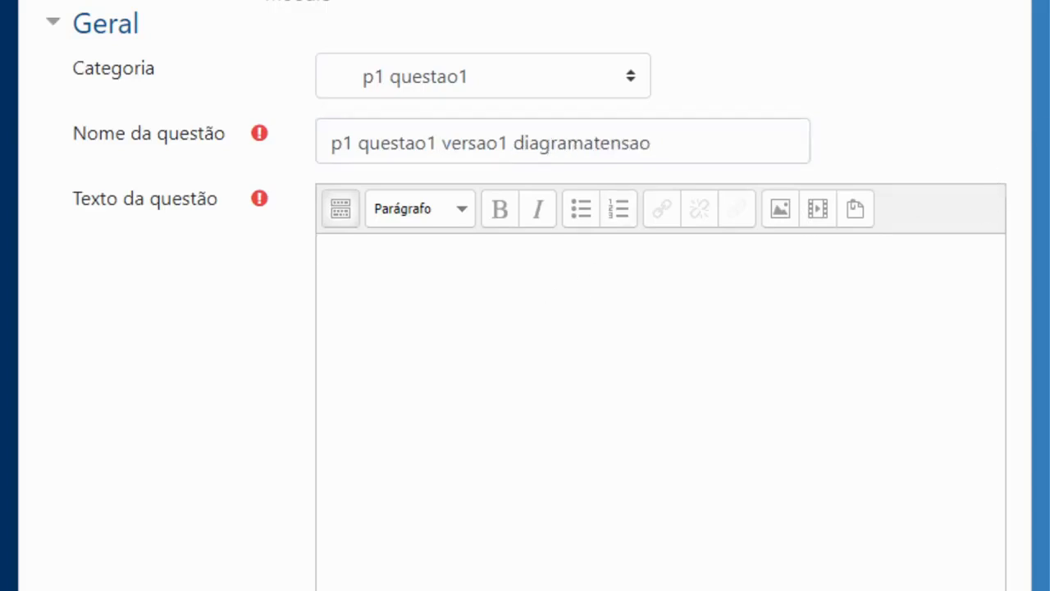
scroll(525, 296, down, 2)
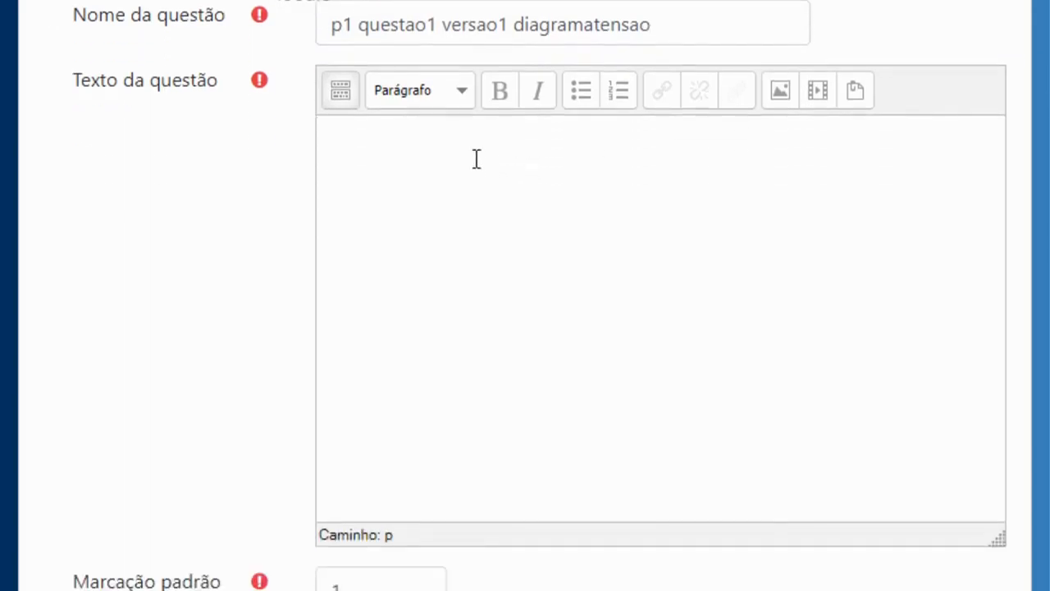
text(onsidere)
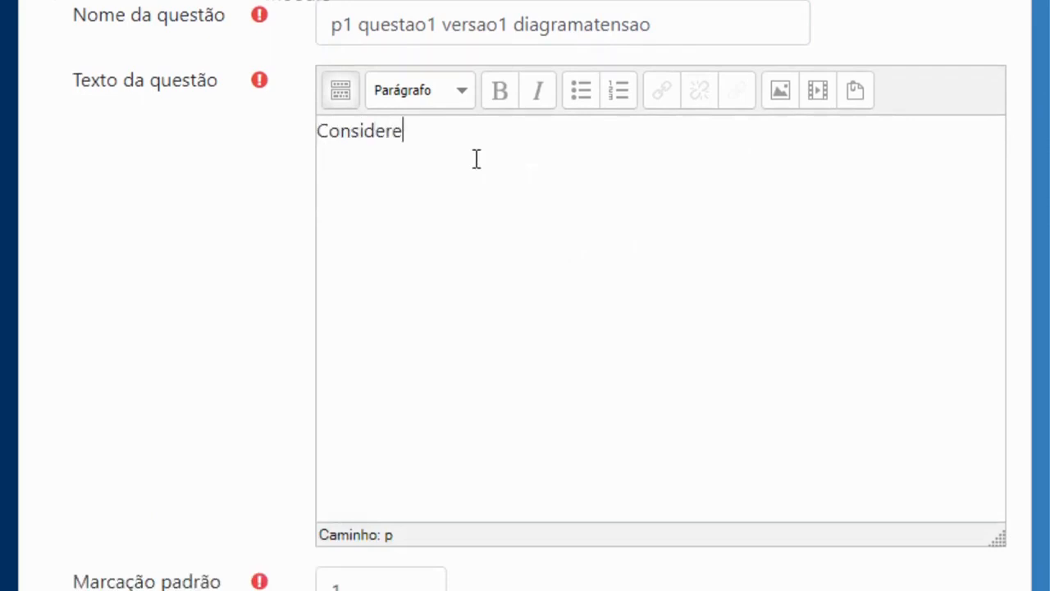
key(BackSpace)
text(ando o seguinte di)
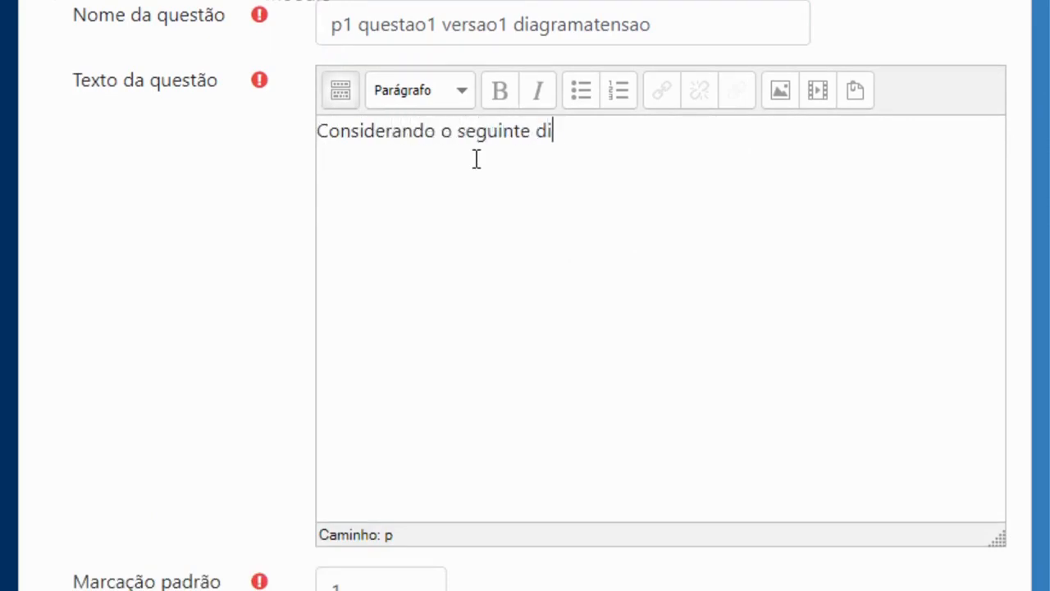
text(agrama, qual é )
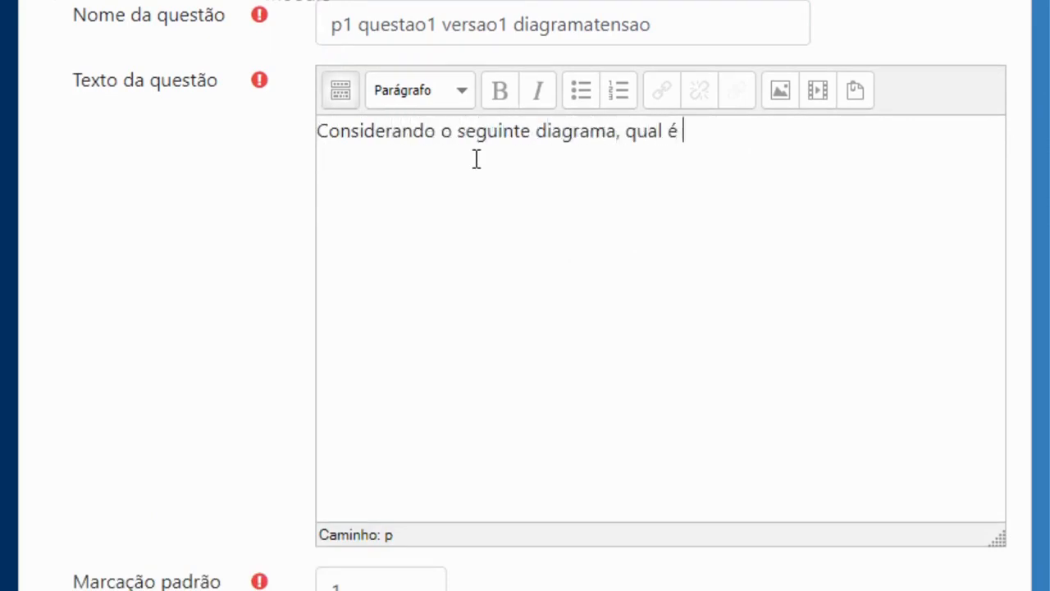
text(o material mais ríg)
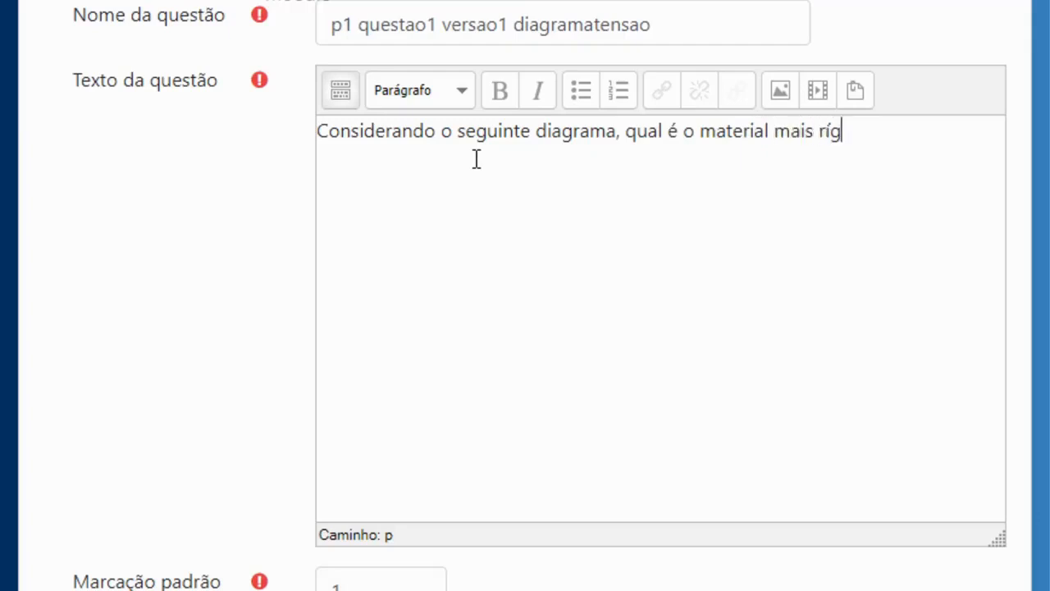
text(id)
key(BackSpace)
text(ido?)
- Upload the image diagrama.jpg from the desktop and insert it into the question text
click(780, 97)
click(462, 162)
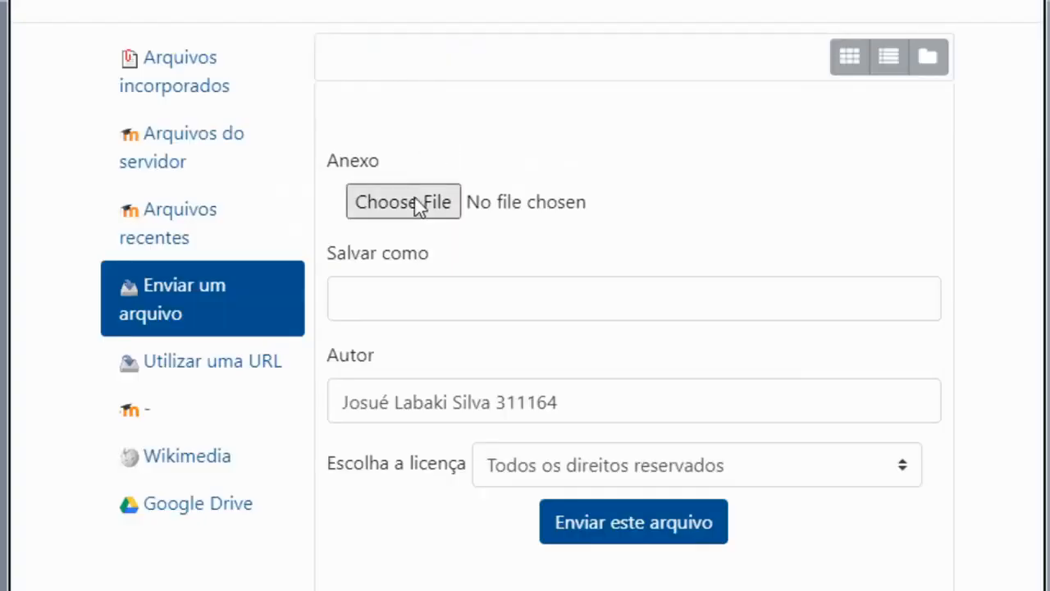
click(415, 200)
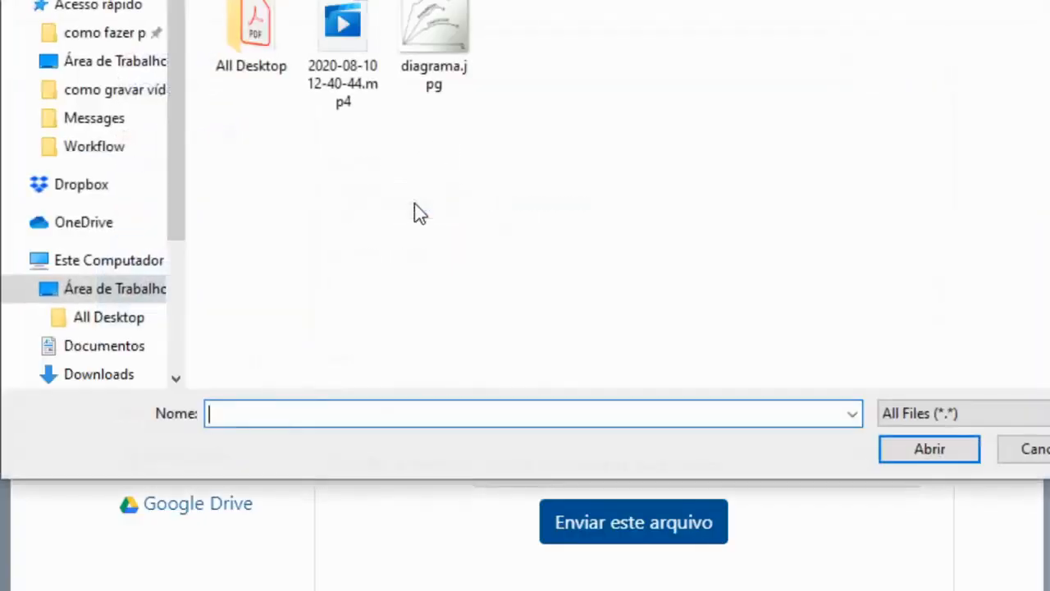
click(439, 21)
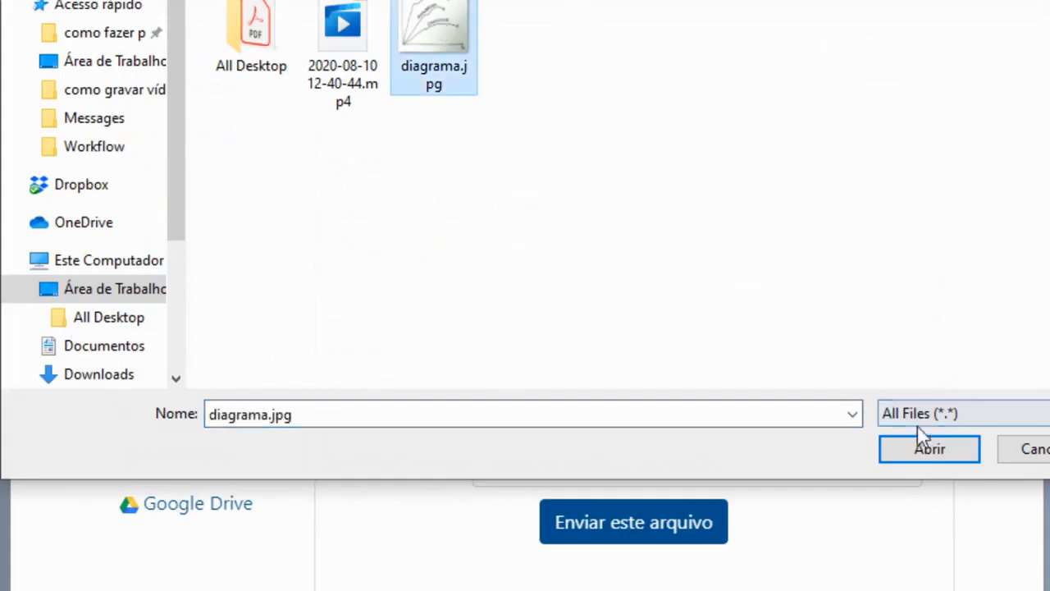
click(924, 447)
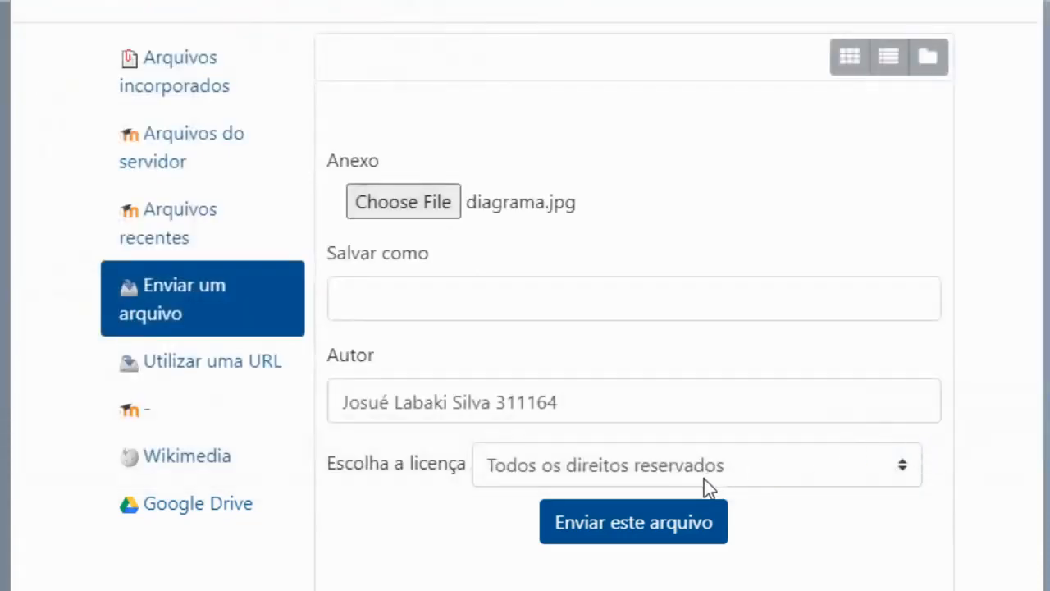
click(628, 531)
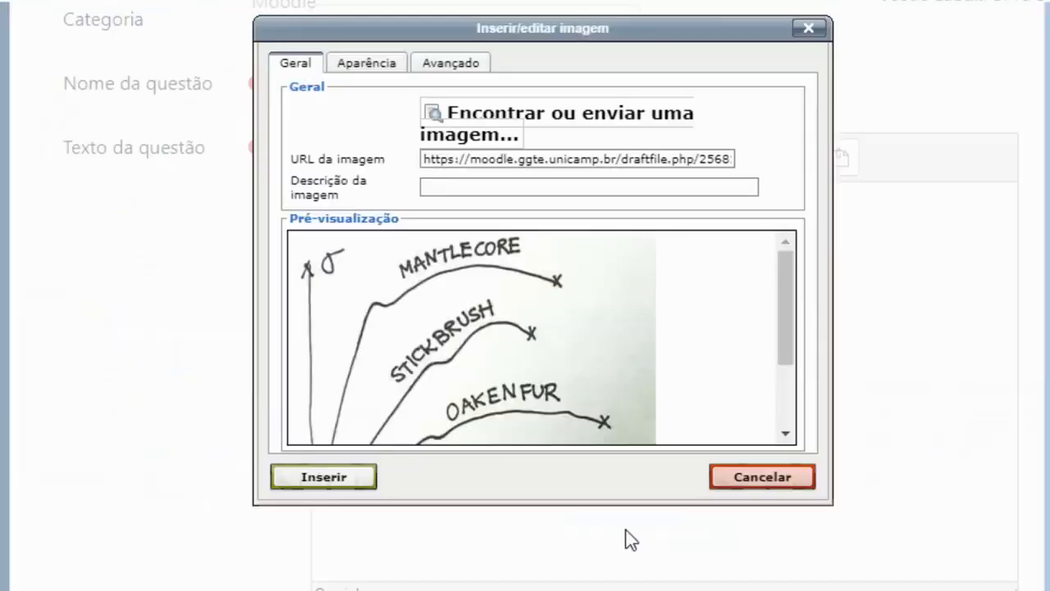
click(338, 478)
- Add the line "Dica: $$\sigma=E\epsilon$$" below the diagram in the question text
click(498, 320)
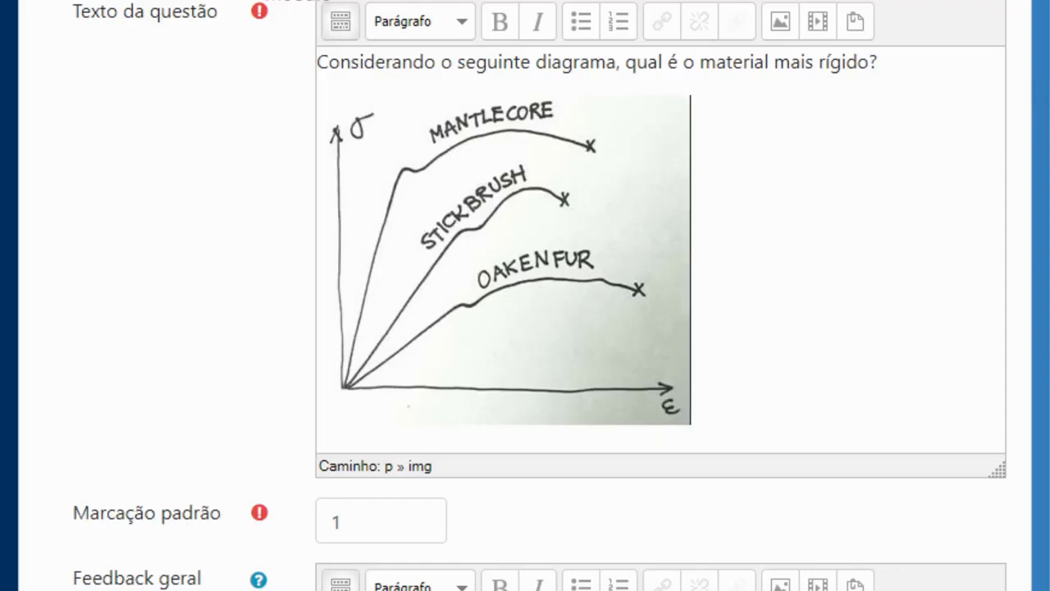
key(Return)
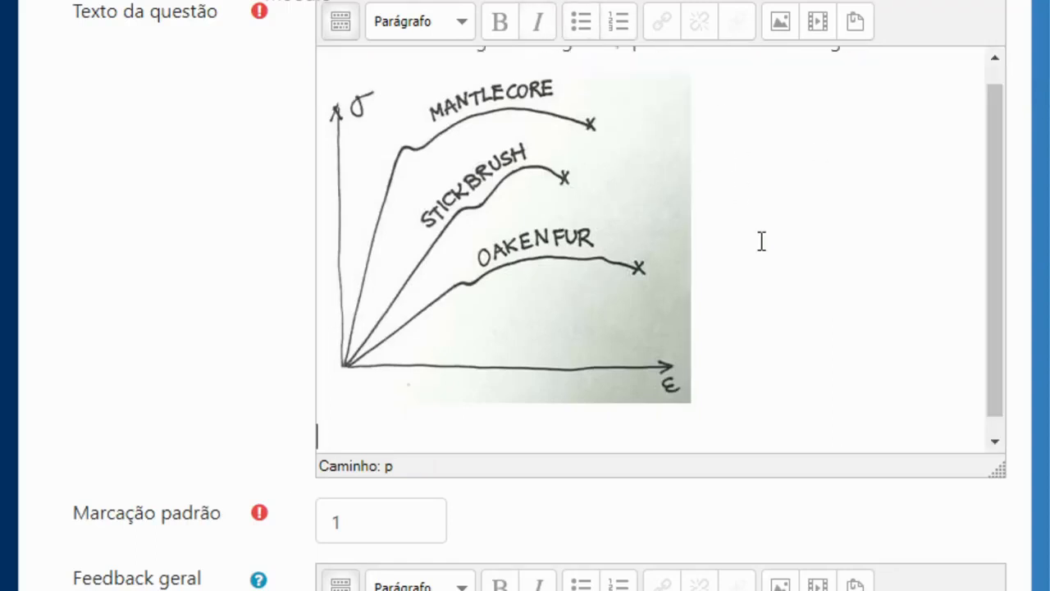
text(Dica: $$\sigma=)
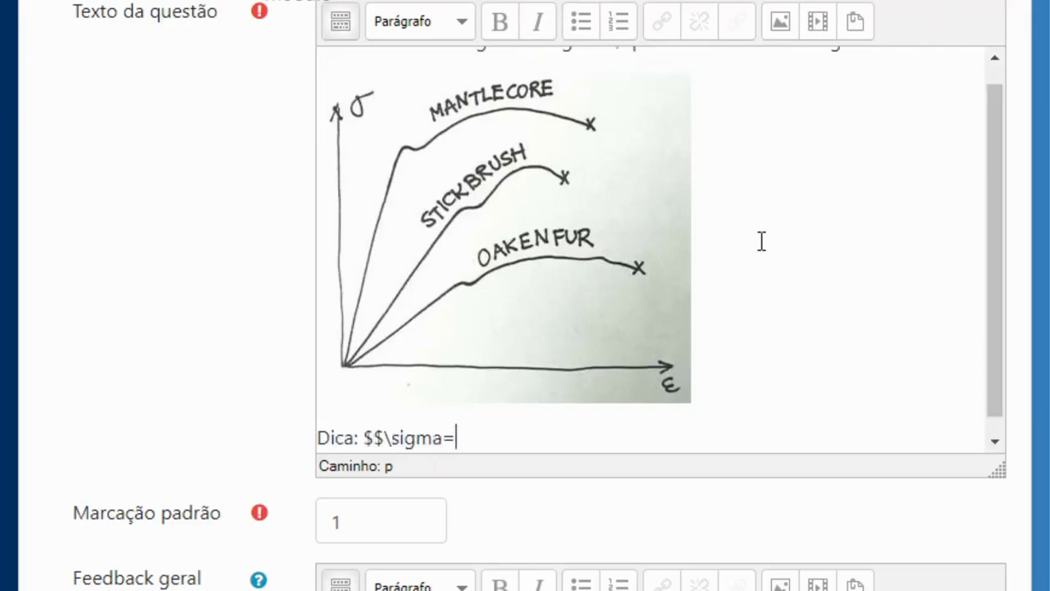
text(E\epsilon$$)
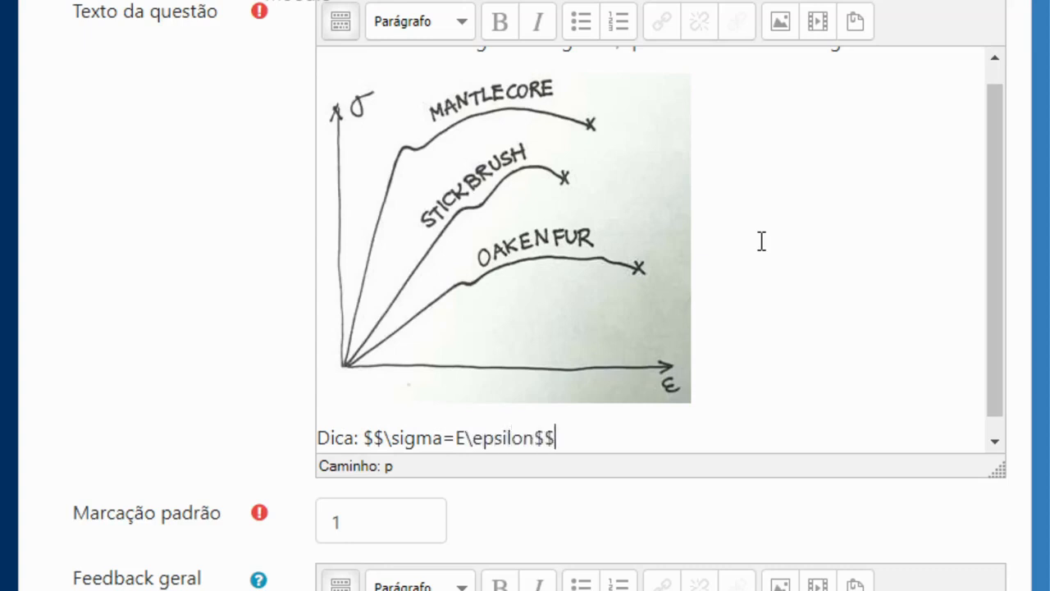
- Start a second hint line labelled "Dica2:" under the first hint
key(Return)
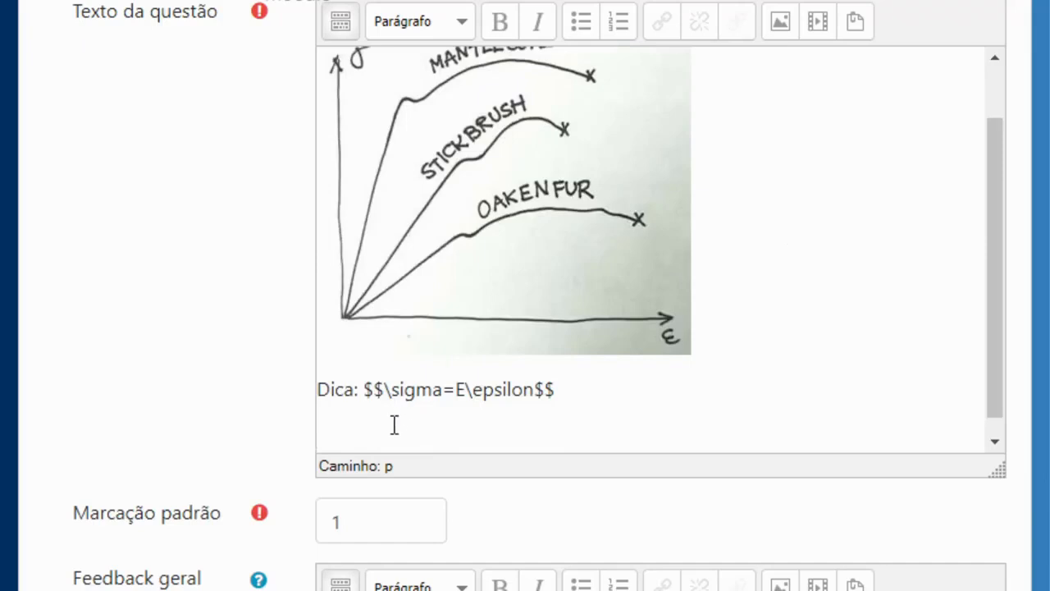
text(Diga2)
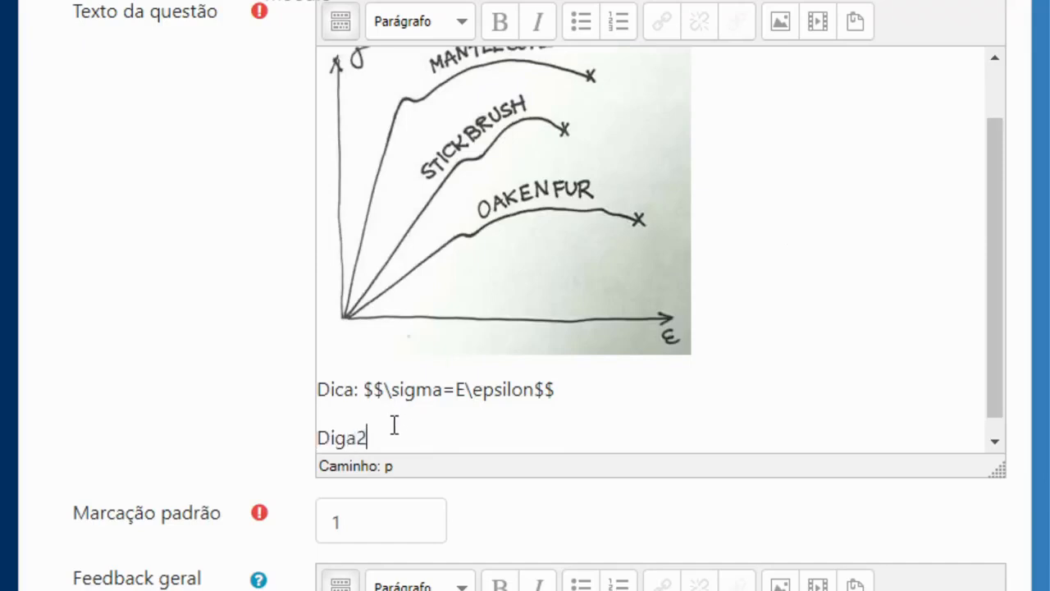
key(BackSpace)
key(BackSpace)
text(ca2:)
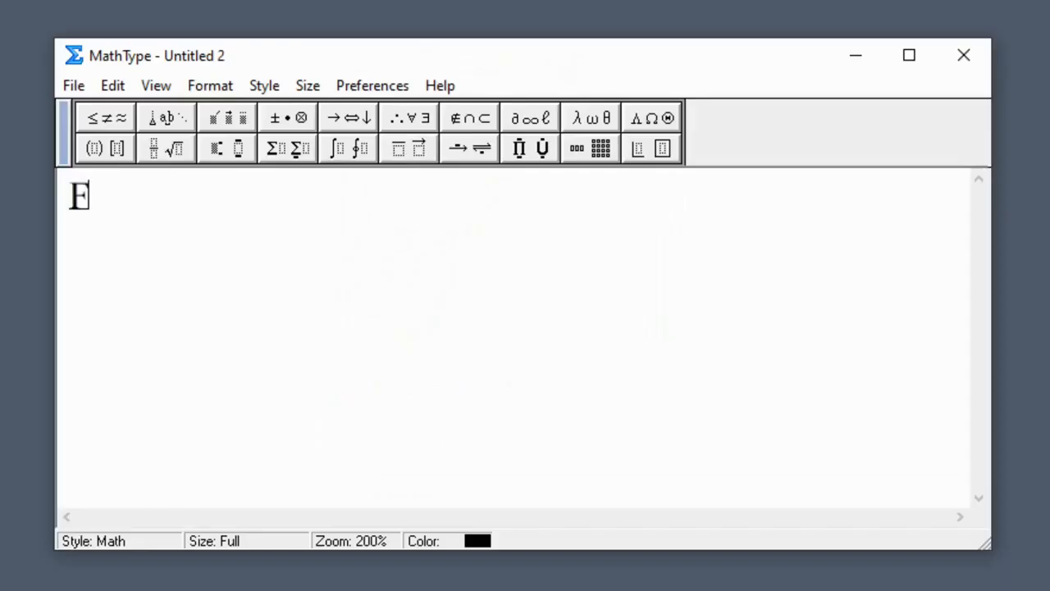
- Build the equation F = [k11 k12; k21 k22]{u1; u2} in MathType, with a vector arrow over F, and paste its LaTeX between $$ after "Dica2:"
click(92, 148)
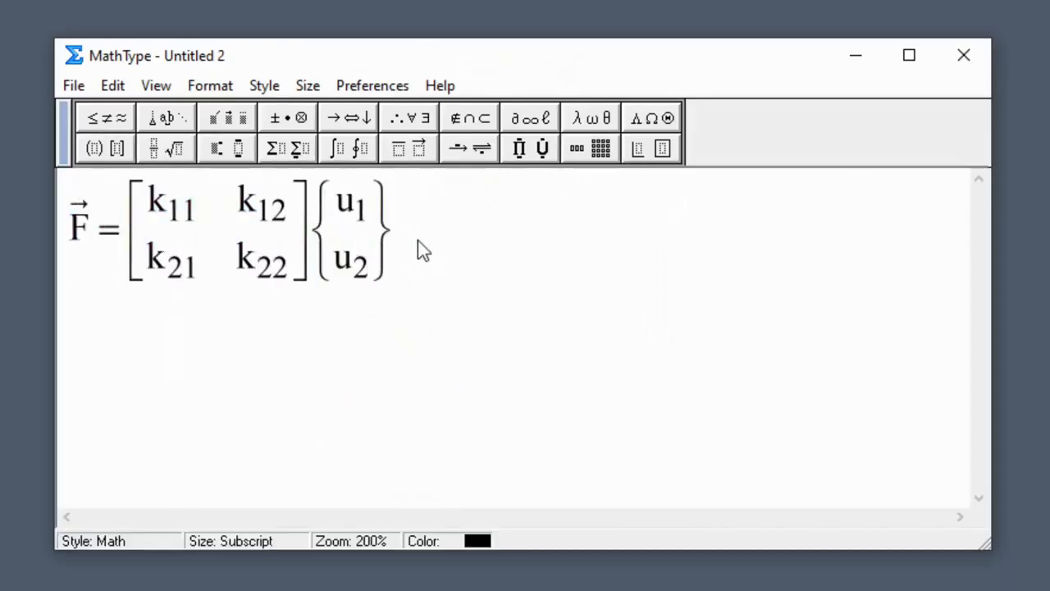
drag(418, 240, 70, 228)
click(112, 85)
click(159, 197)
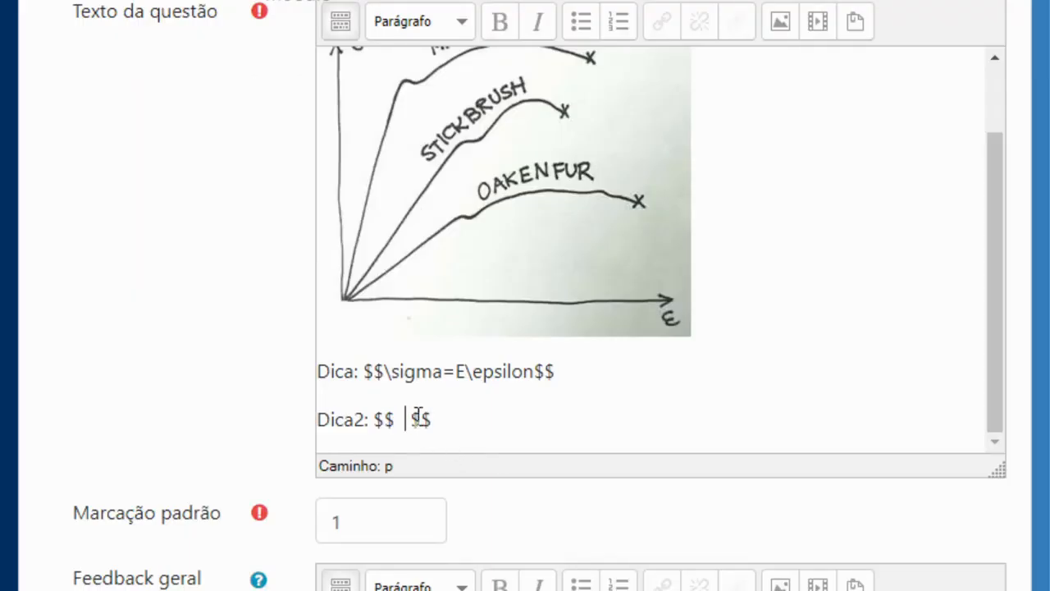
key(ctrl+v)
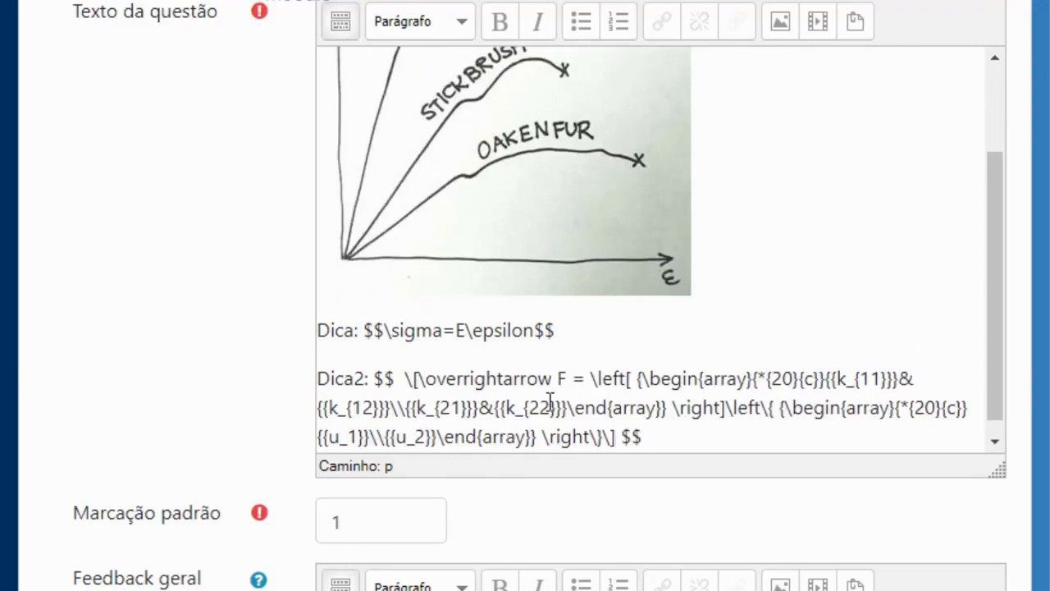
drag(335, 378, 678, 430)
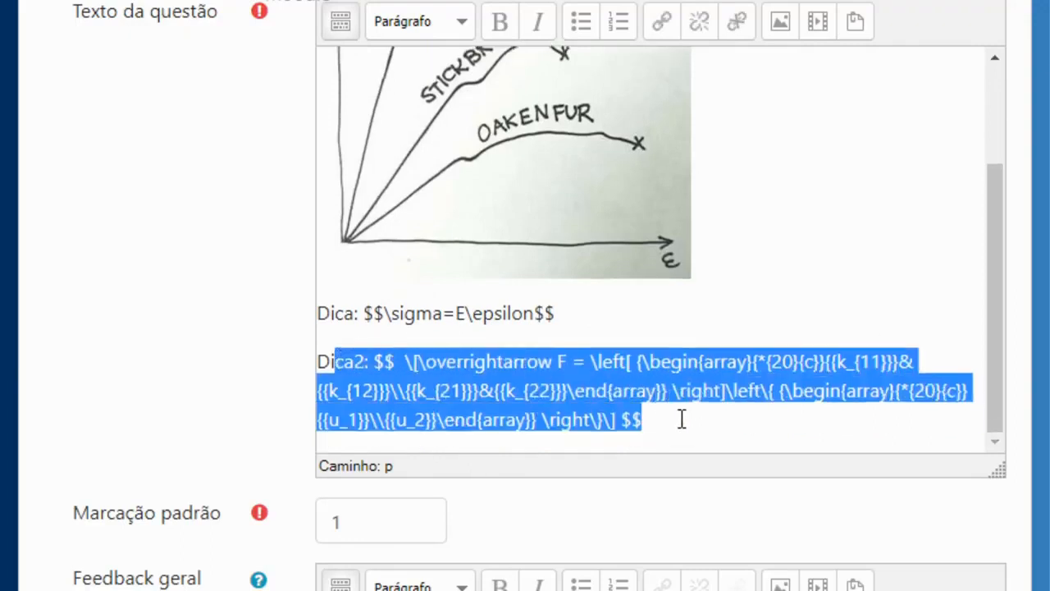
click(680, 422)
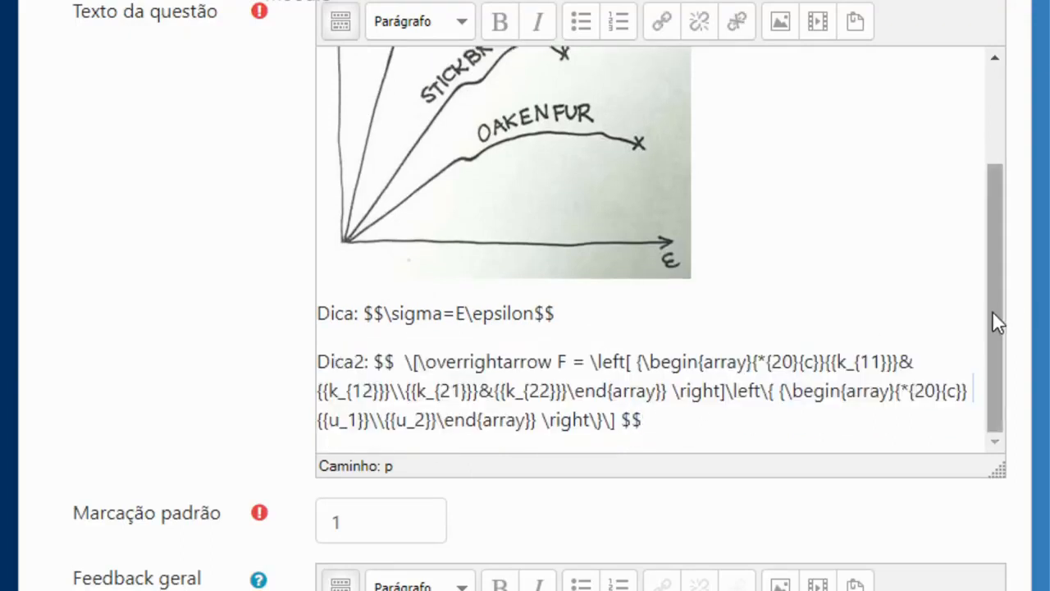
drag(992, 311, 989, 291)
scroll(911, 82, up, 1)
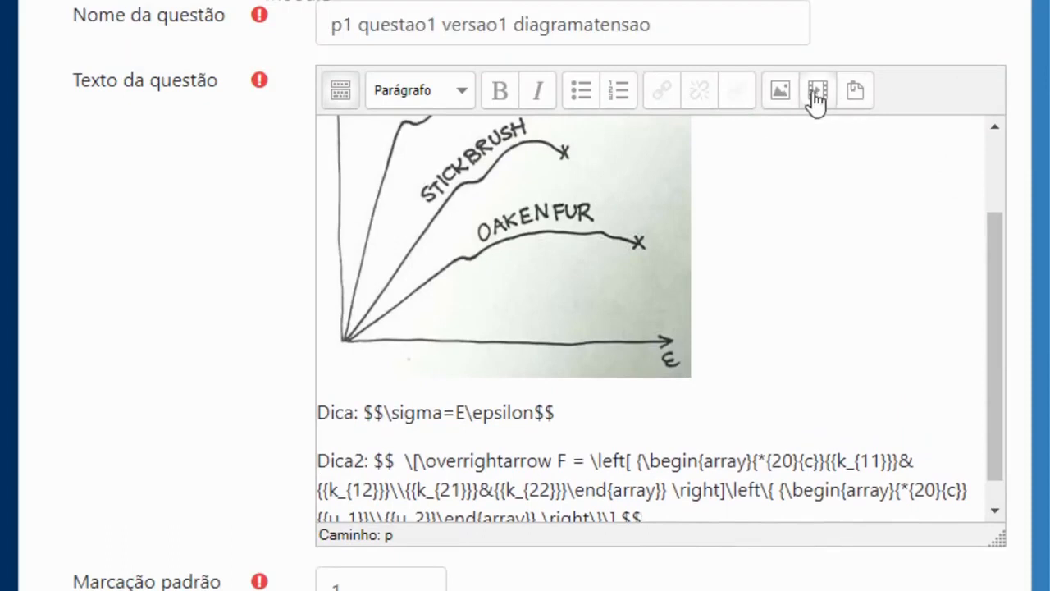
- Examine the question text's extra formatting tools and the settings for number of answers, option shuffling and choice numbering
click(340, 92)
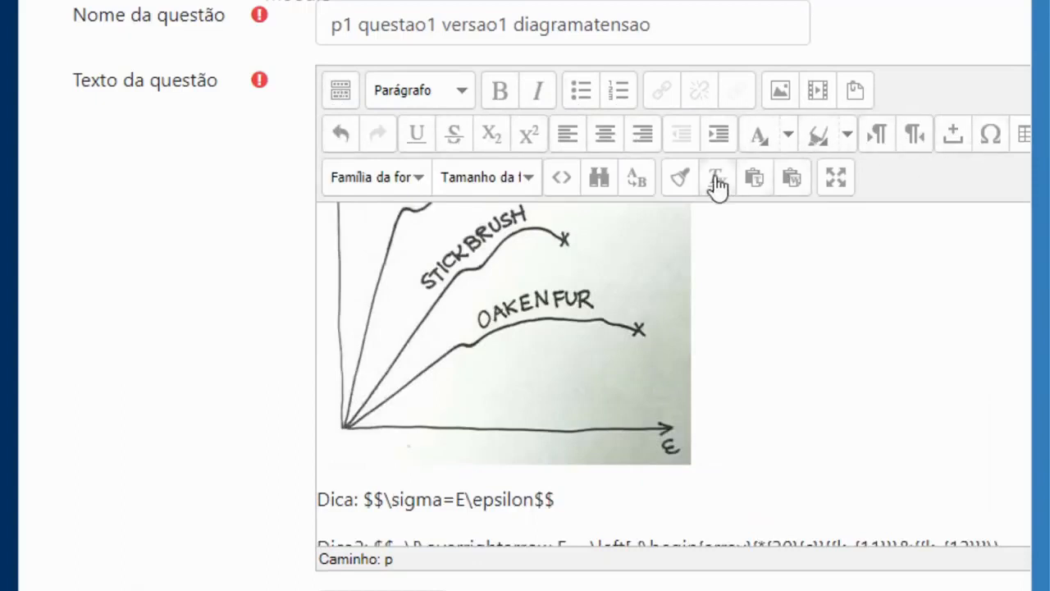
click(341, 94)
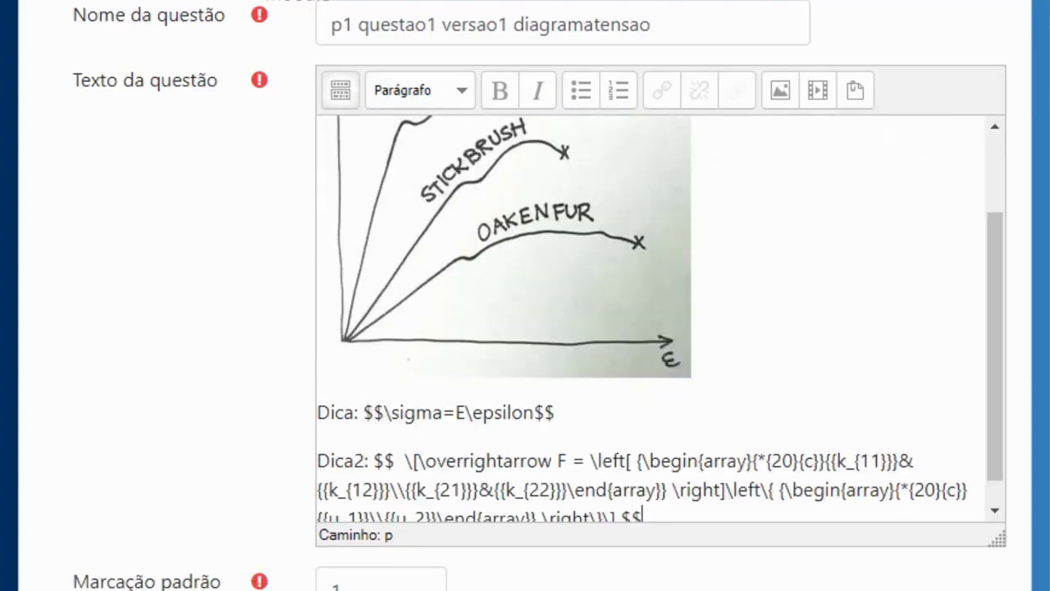
scroll(525, 295, down, 6)
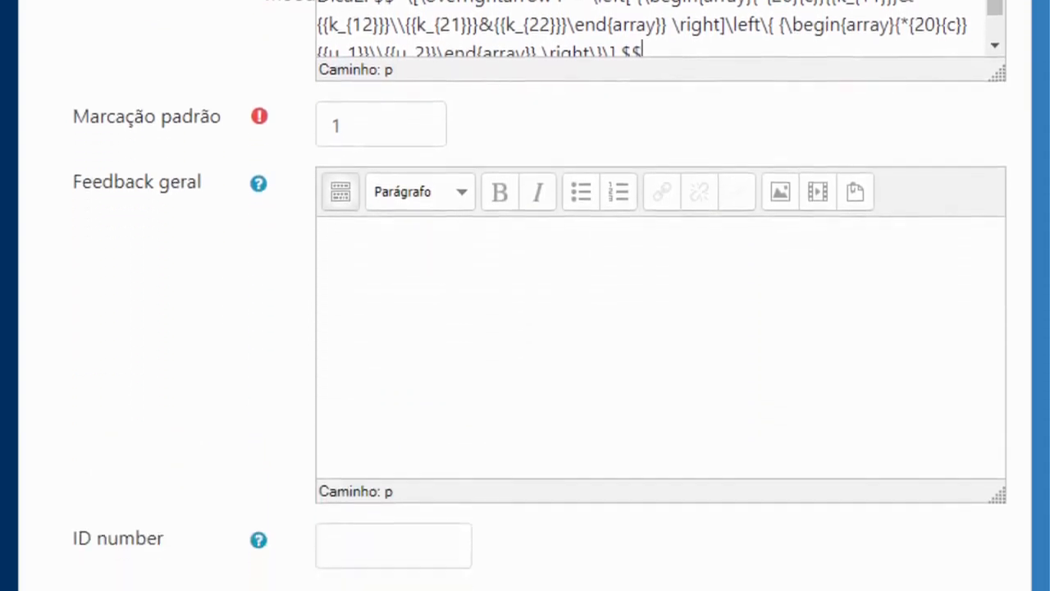
scroll(525, 295, down, 3)
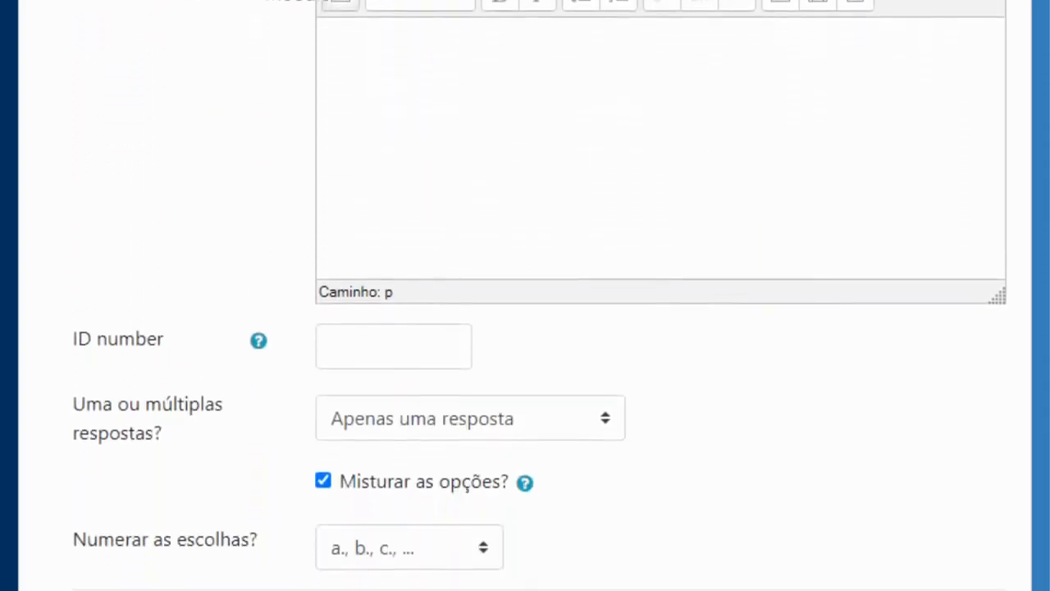
scroll(525, 296, down, 3)
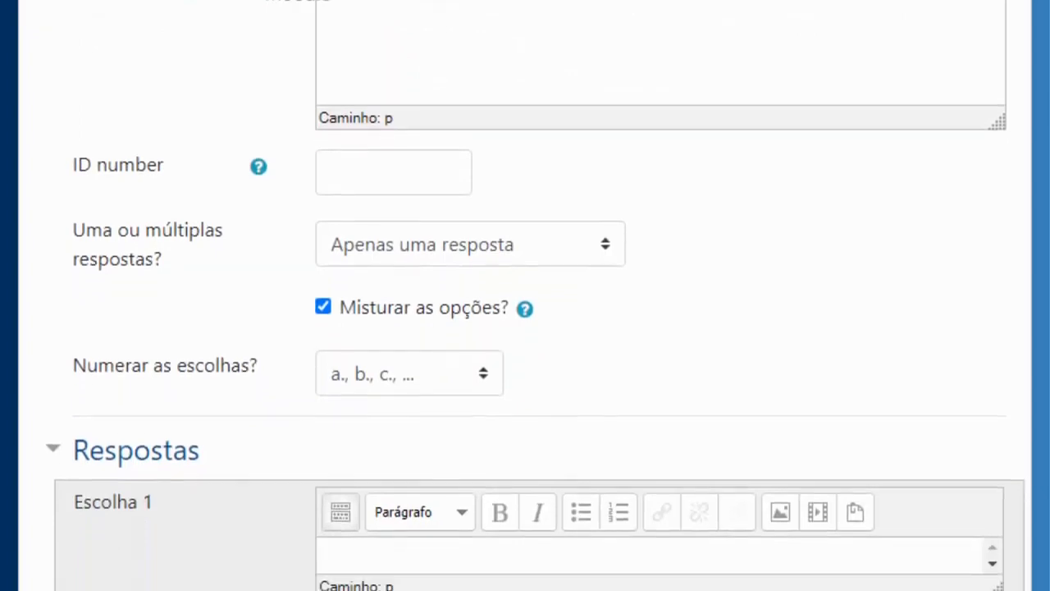
scroll(525, 295, down, 1)
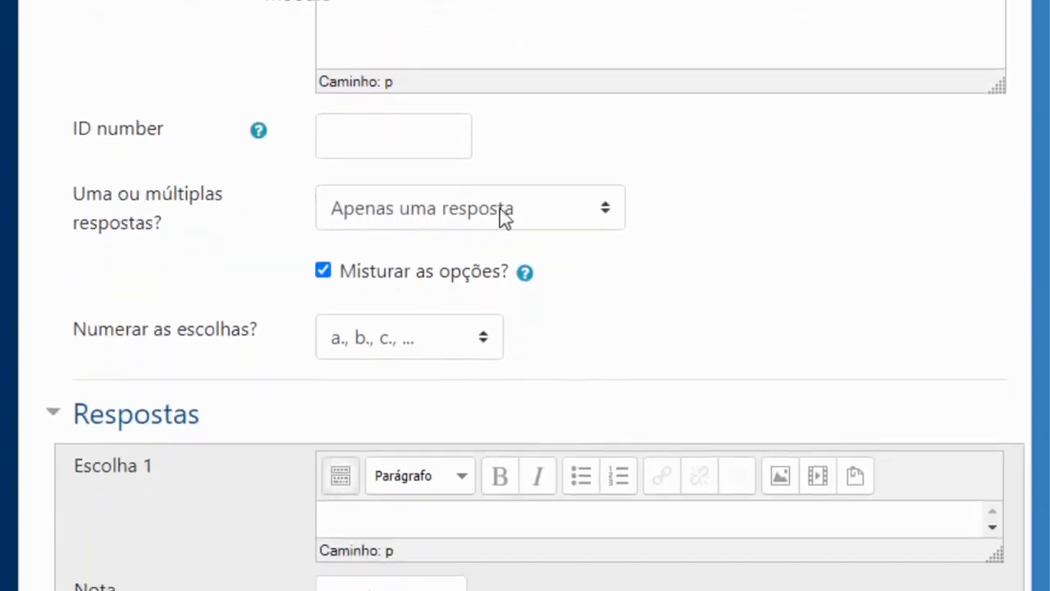
click(514, 215)
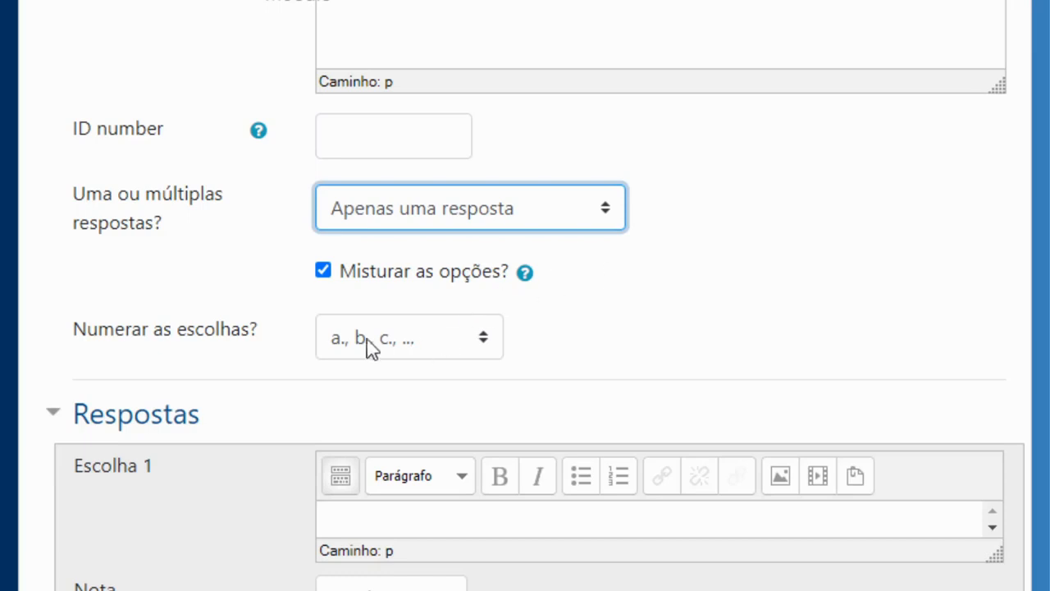
click(482, 344)
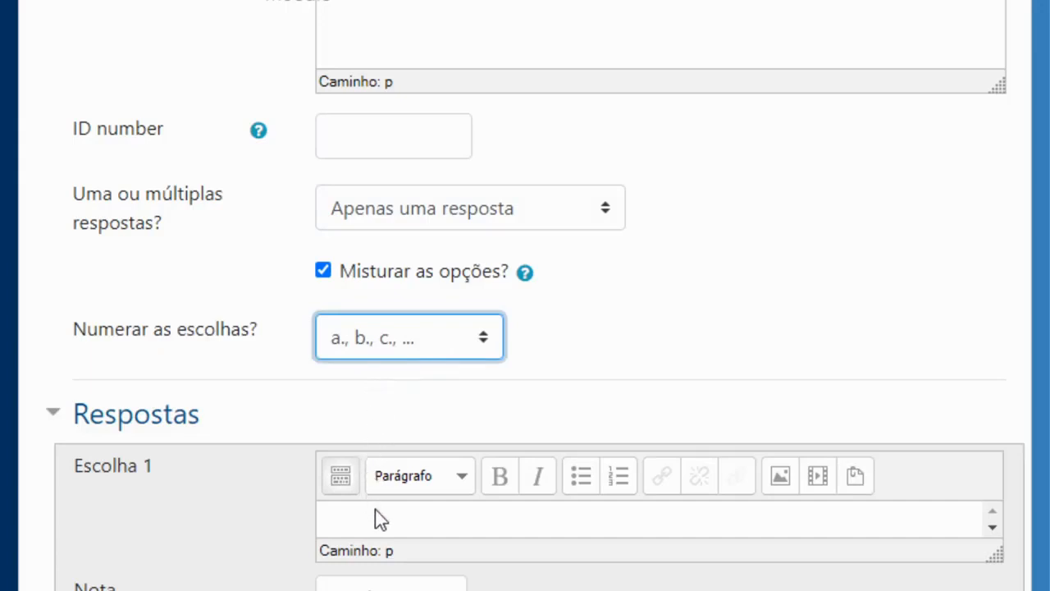
- Enter "Mantlecore" as the first answer choice and set its grade to 100%
scroll(381, 518, down, 5)
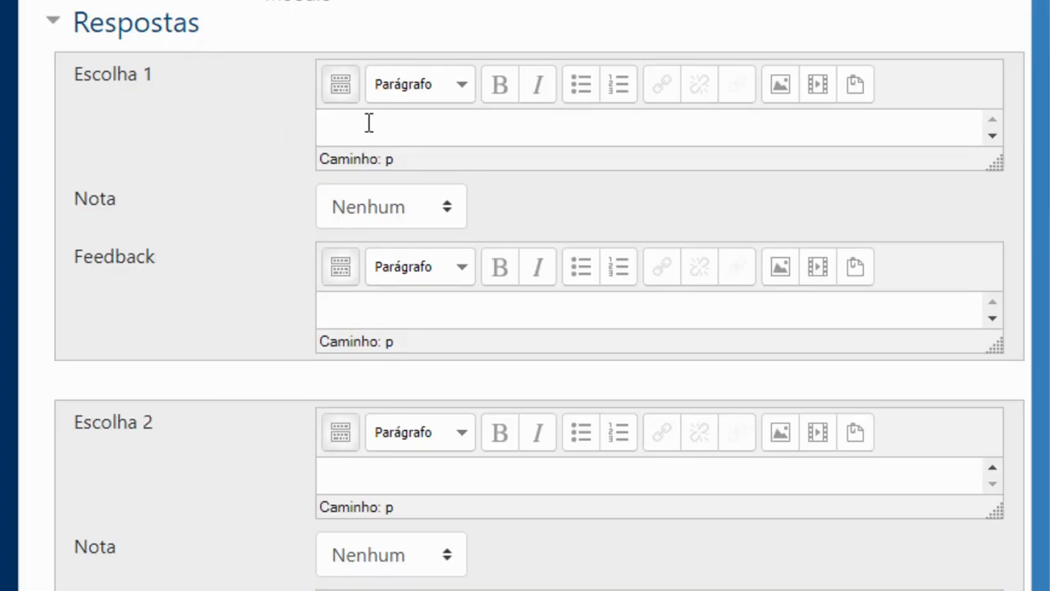
text(Manticore)
click(426, 212)
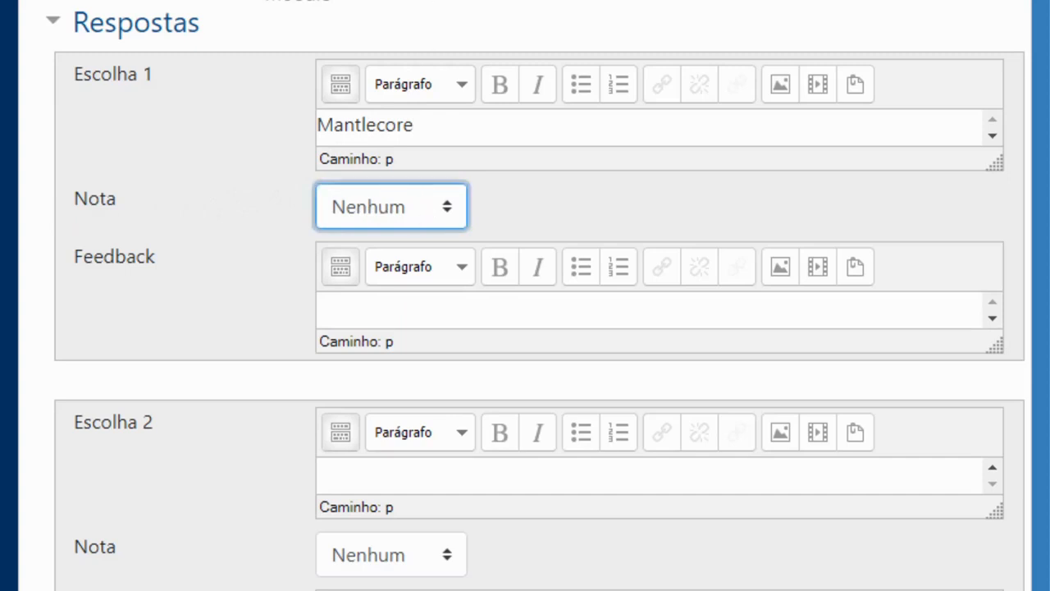
key(Down)
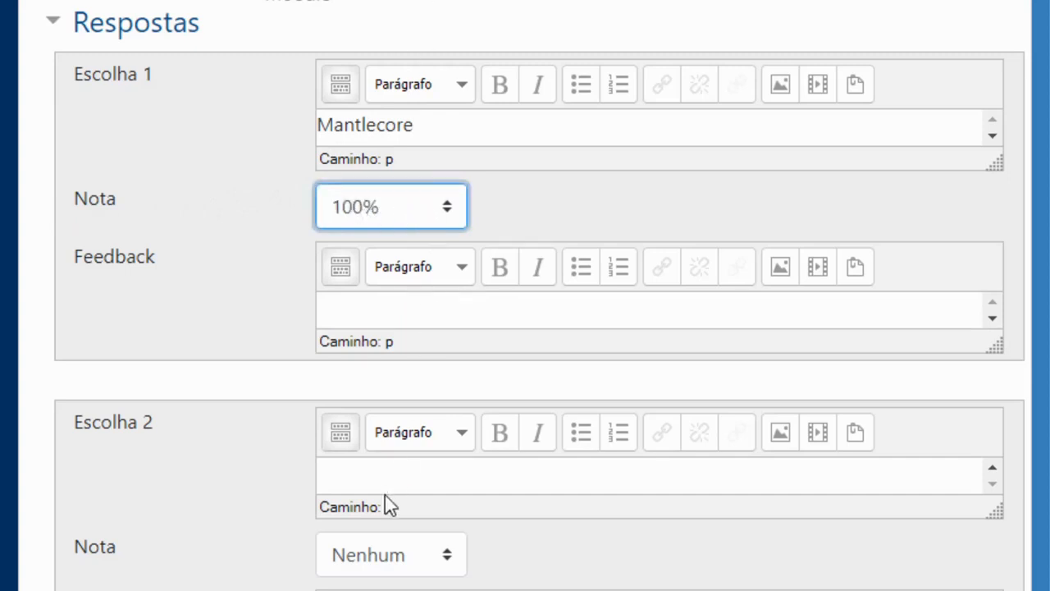
- Enter "Stickbrush" as choice 2 and "Oakenfur" as choice 3, keeping the grade of both at Nenhum
click(378, 475)
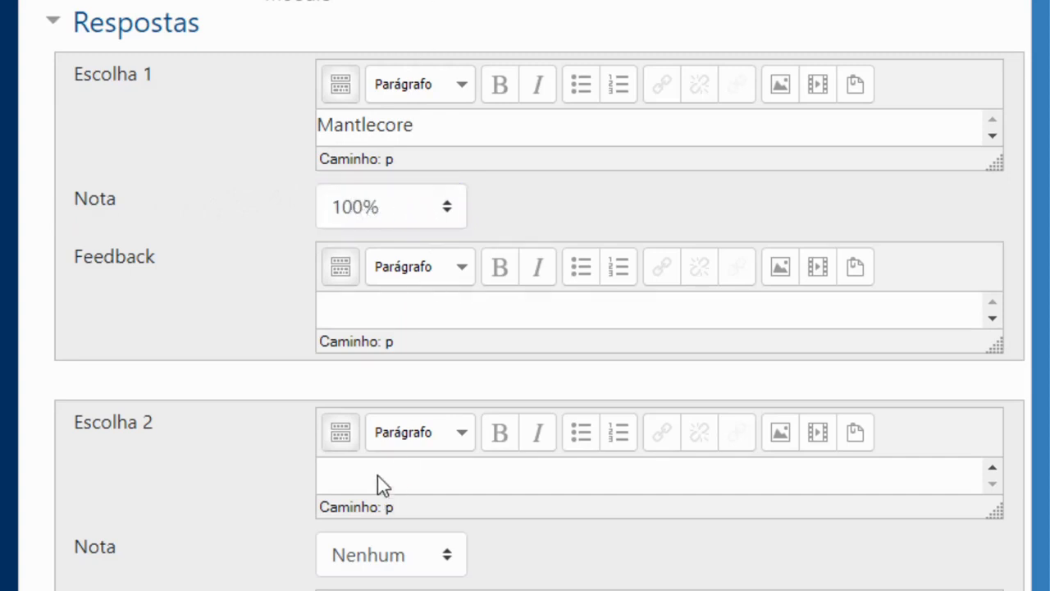
text(Stickbrush)
key(Return)
scroll(410, 427, down, 5)
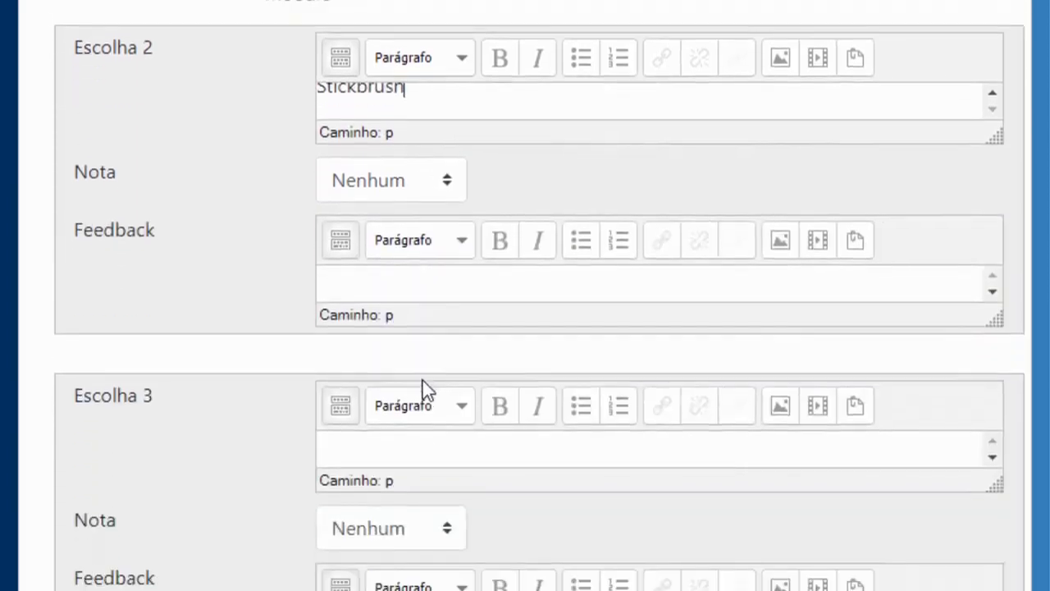
text(Oakenfur)
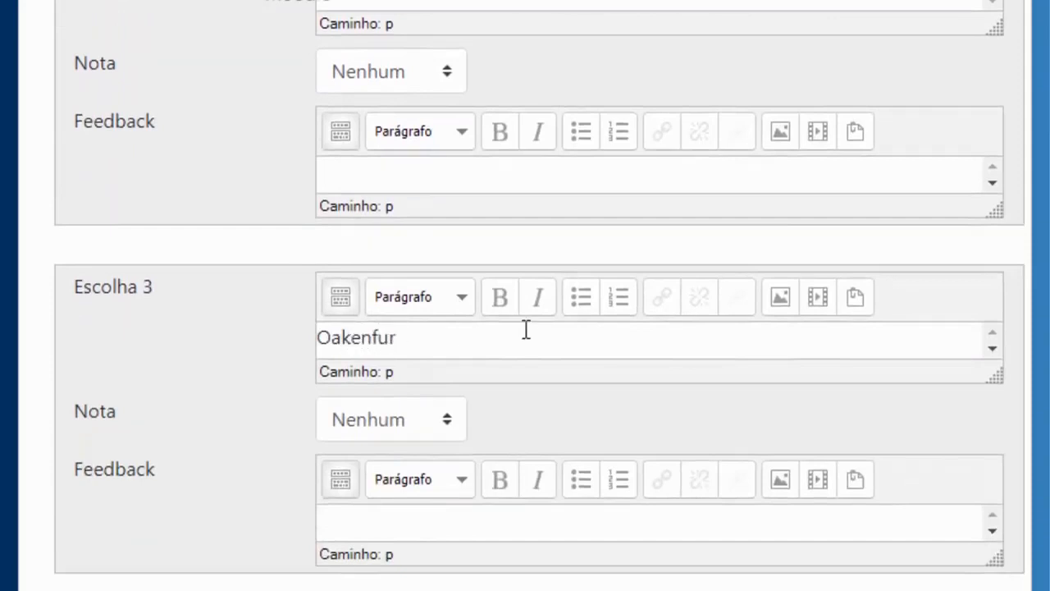
scroll(300, 279, up, 3)
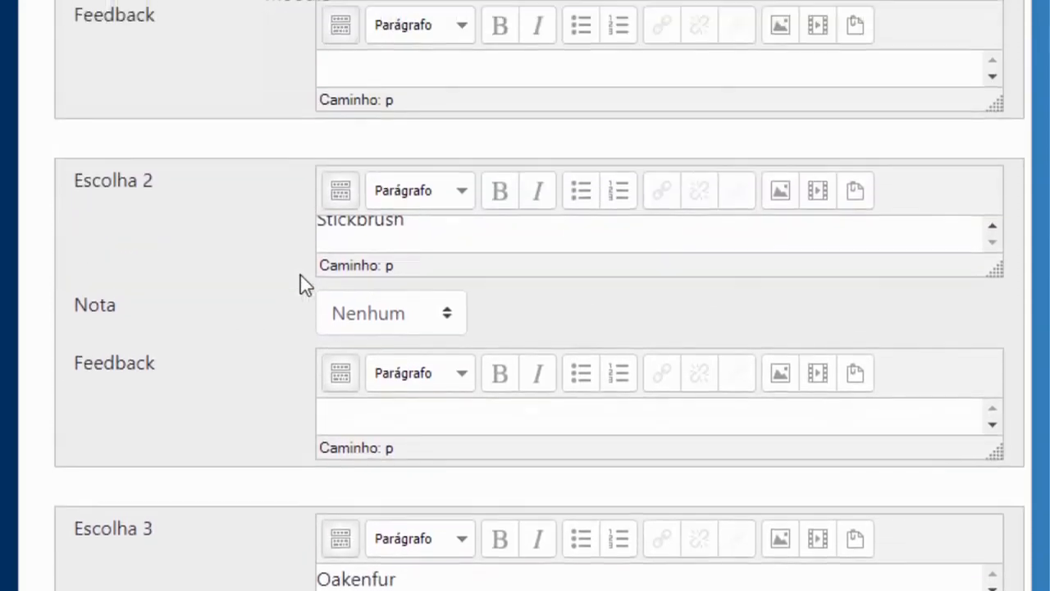
click(404, 325)
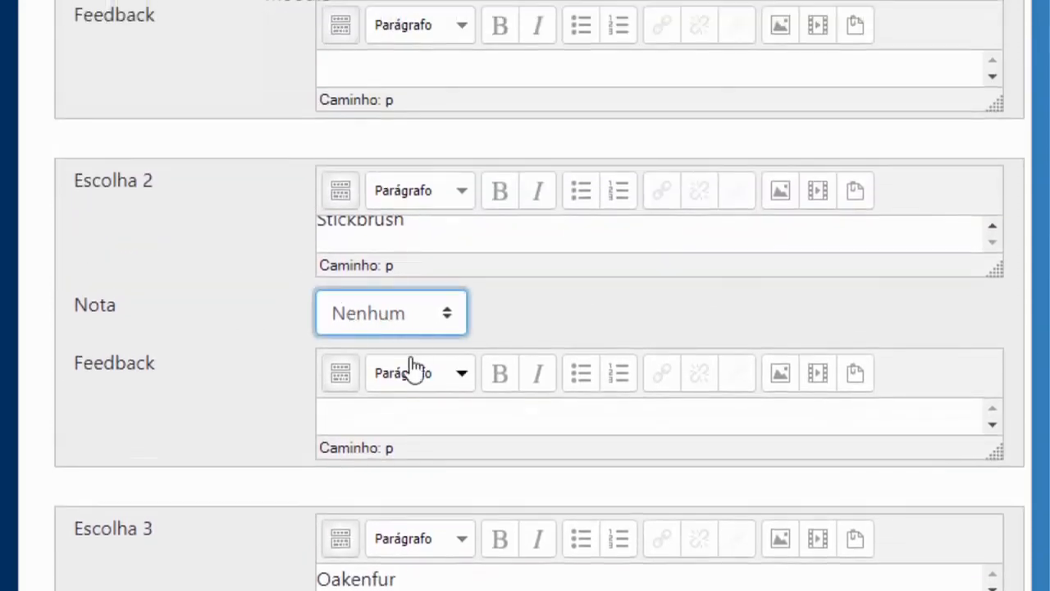
scroll(410, 361, down, 3)
click(408, 421)
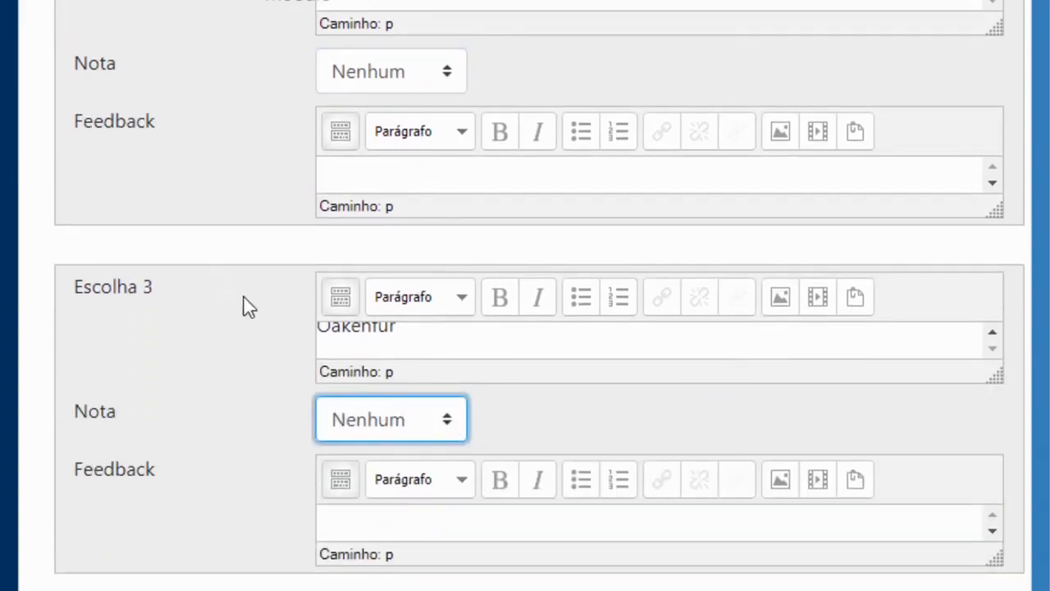
- Examine the formatting tools of choice 3, the blank choices 4 and 5, and the option for adding three more choices
scroll(283, 270, down, 5)
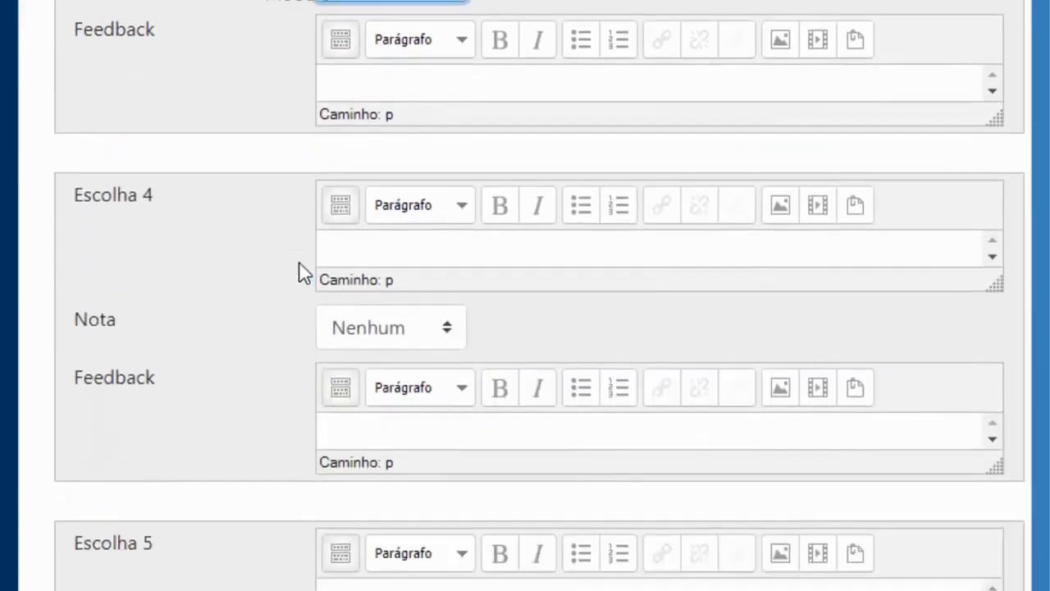
scroll(304, 274, down, 1)
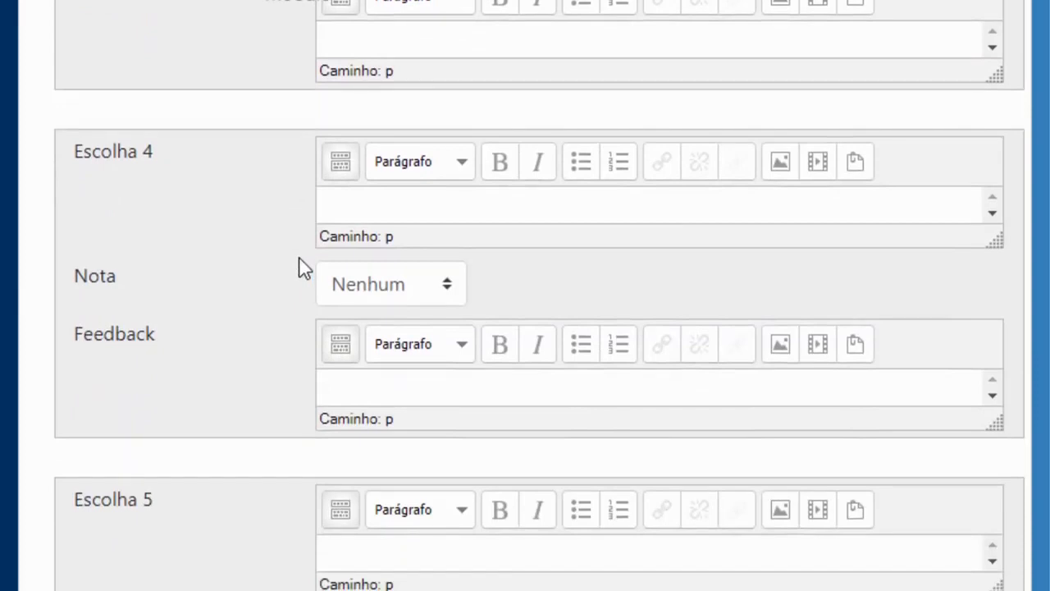
scroll(302, 268, up, 5)
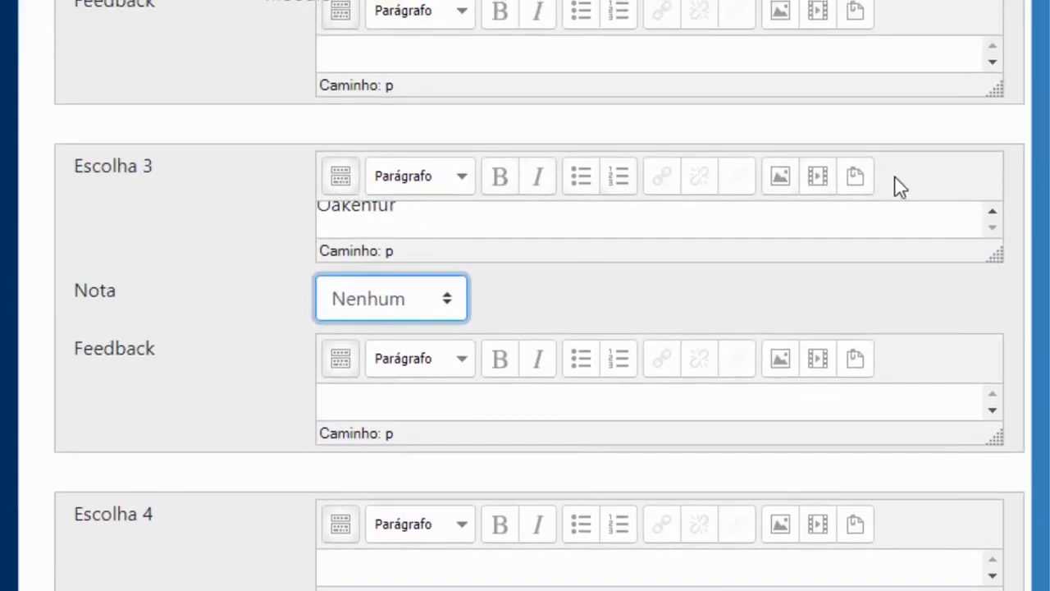
click(427, 222)
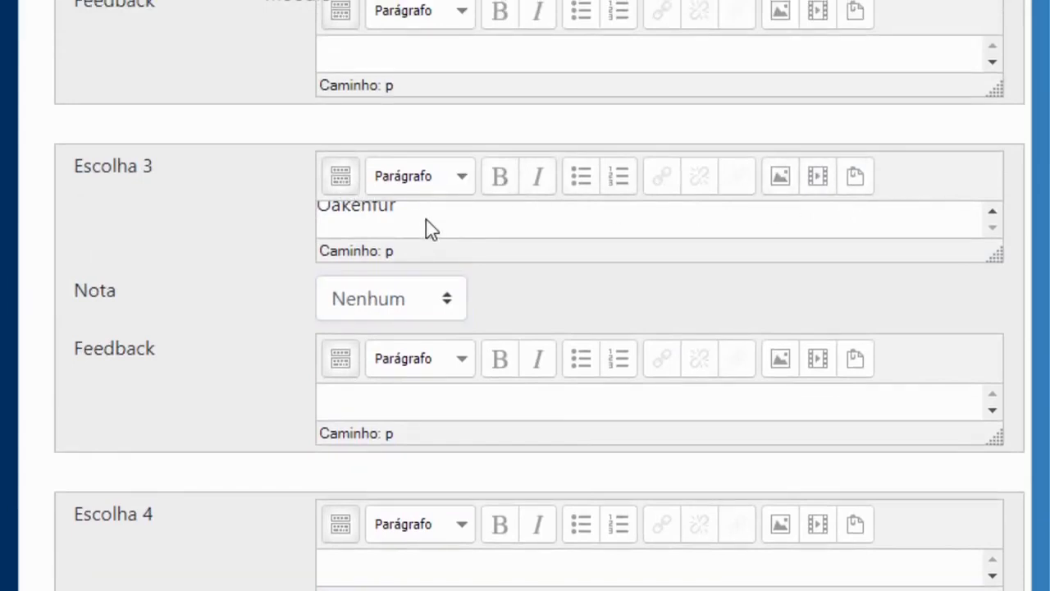
click(341, 177)
click(341, 177)
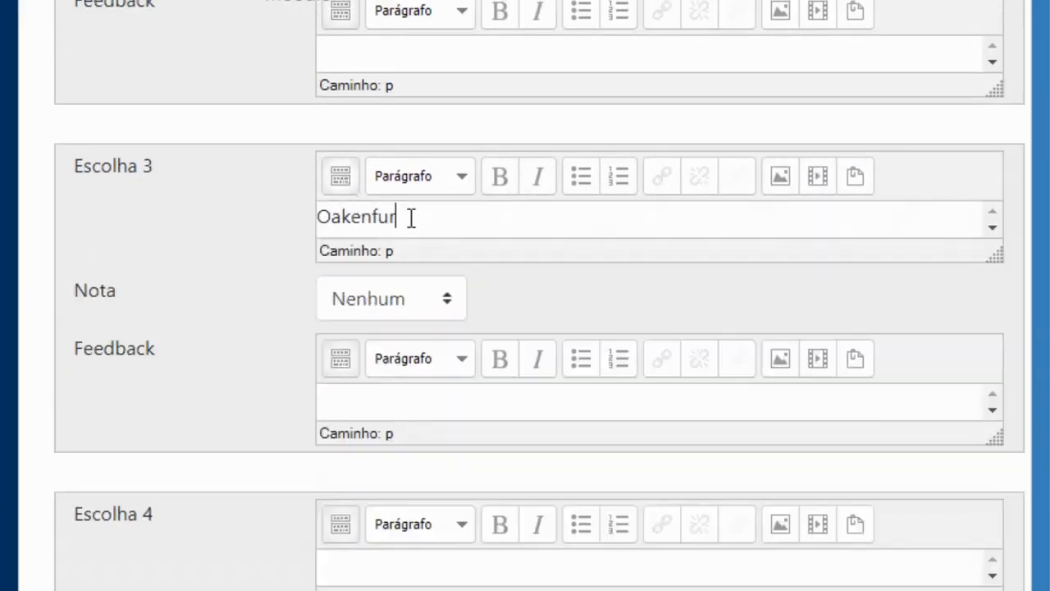
scroll(246, 267, down, 5)
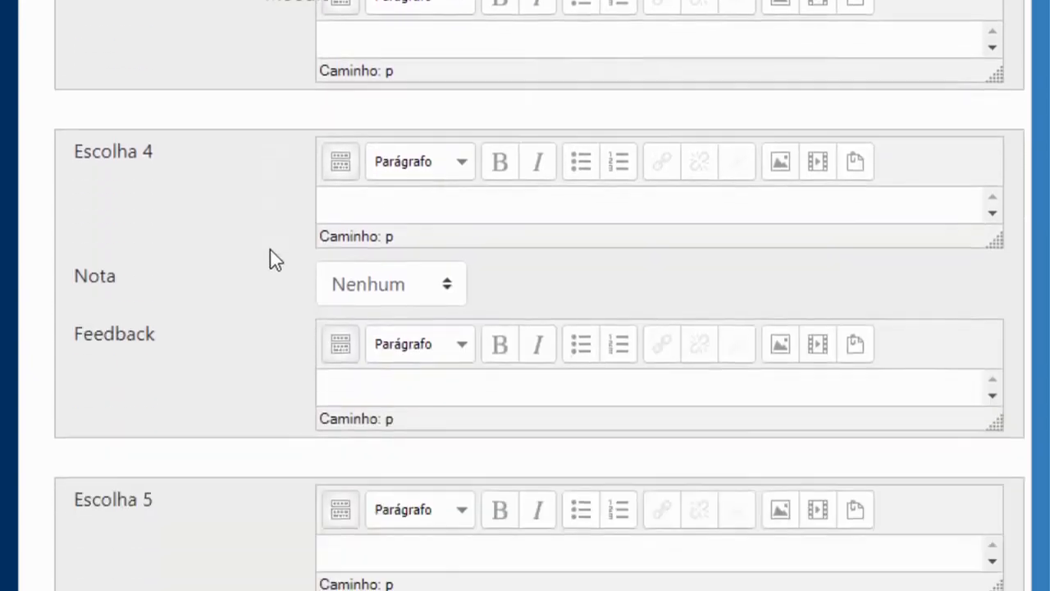
scroll(328, 263, down, 3)
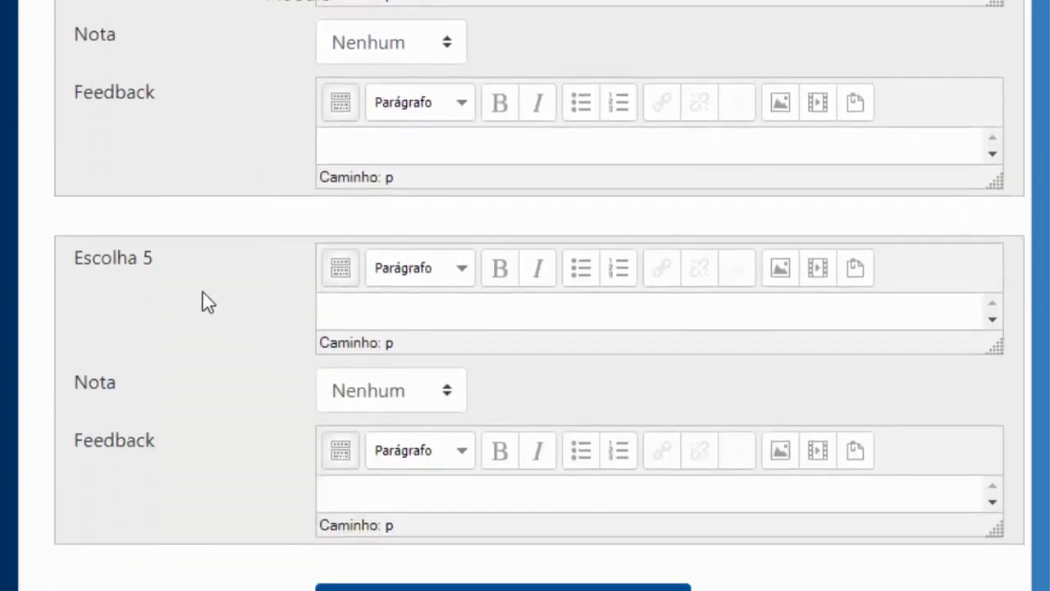
scroll(274, 298, down, 1)
scroll(291, 302, down, 1)
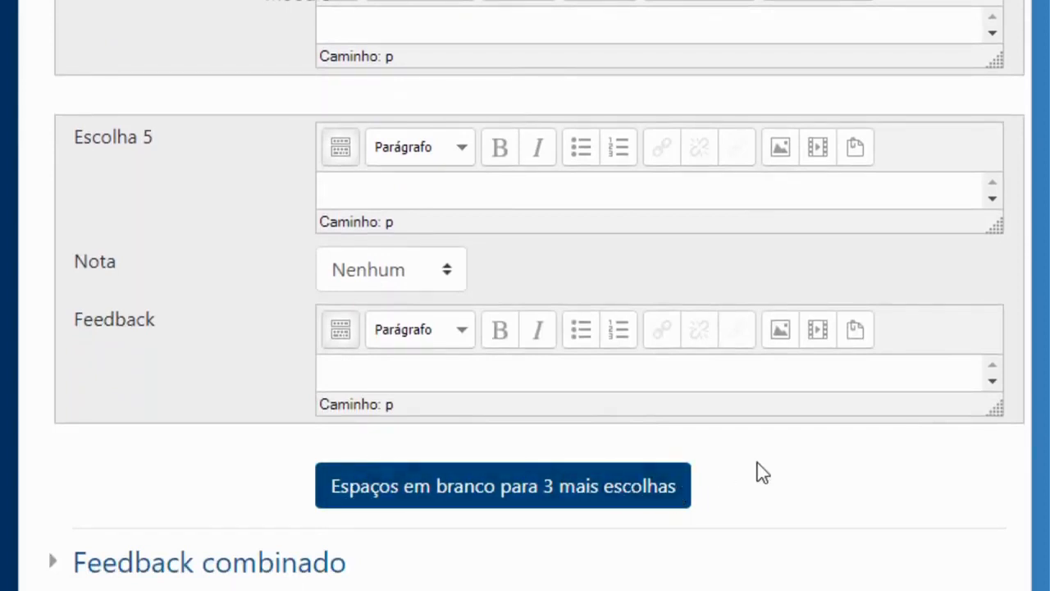
scroll(525, 295, up, 3)
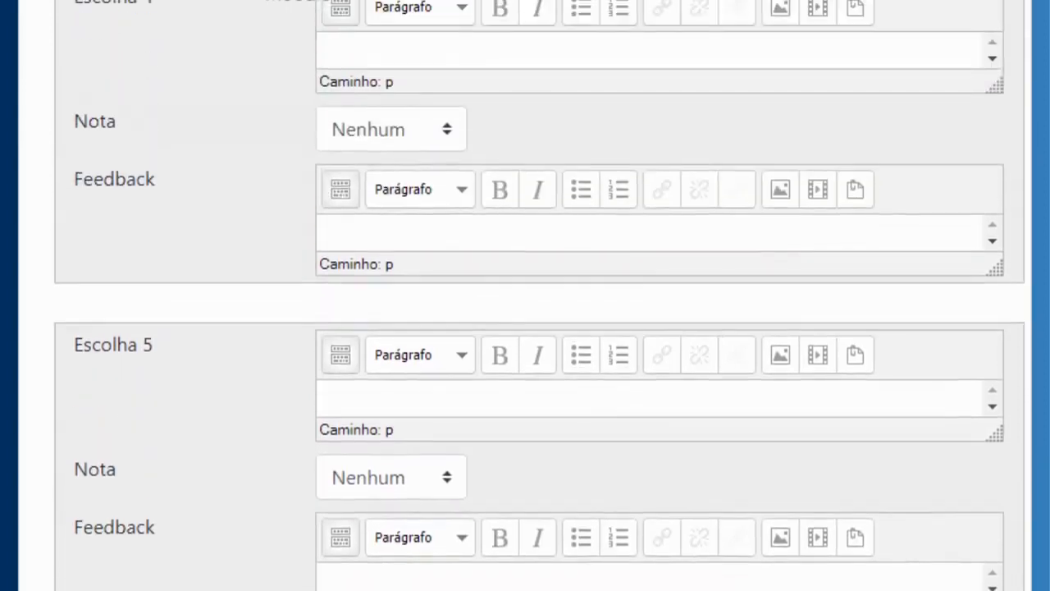
scroll(525, 295, down, 2)
scroll(525, 295, down, 1)
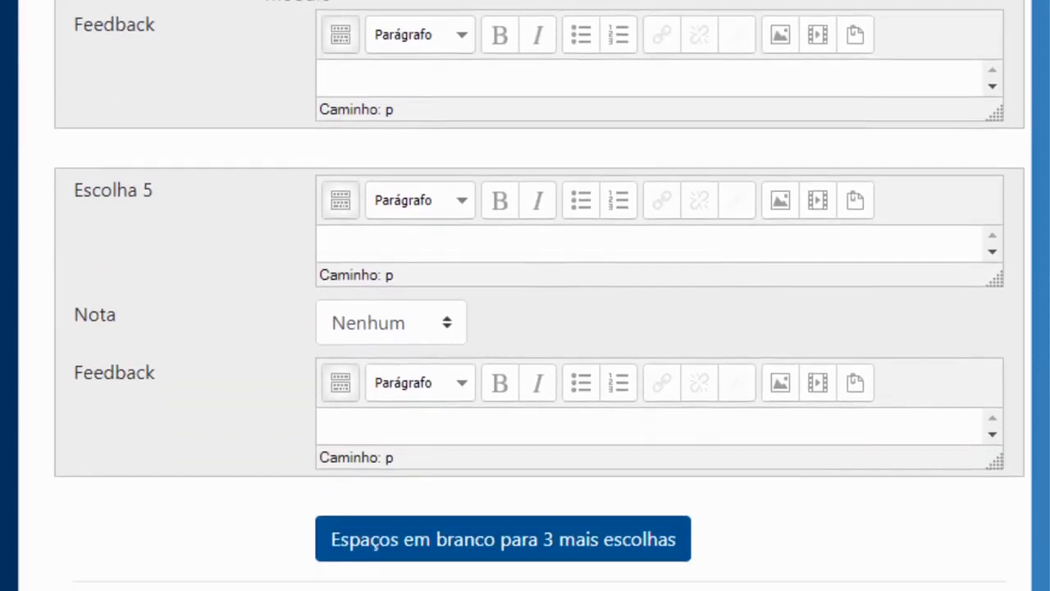
scroll(525, 295, down, 5)
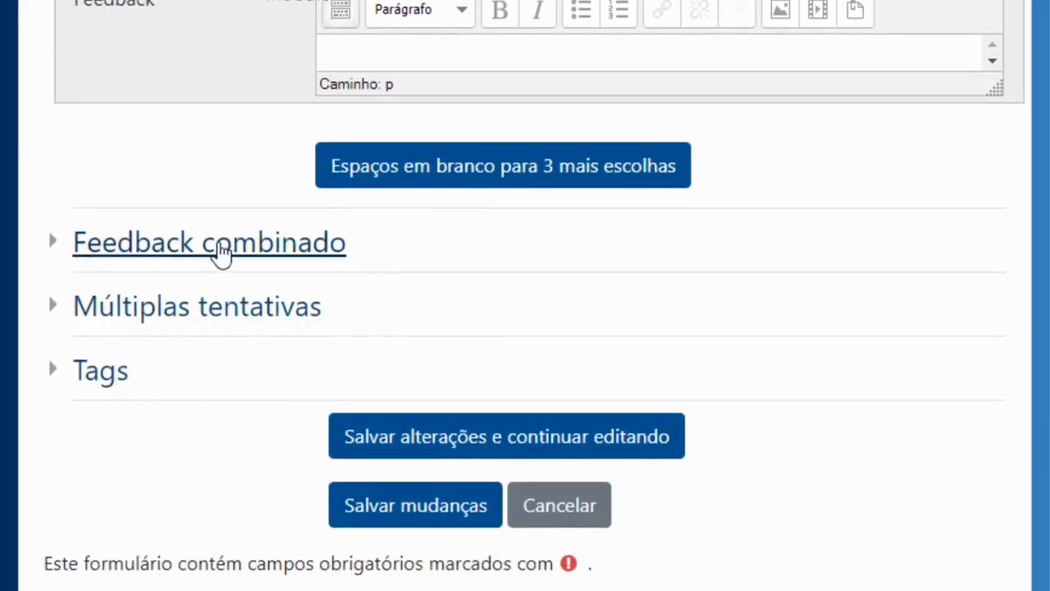
- Examine the combined feedback, multiple attempts and tags sections of the question form, collapsing each one again
click(48, 244)
click(51, 244)
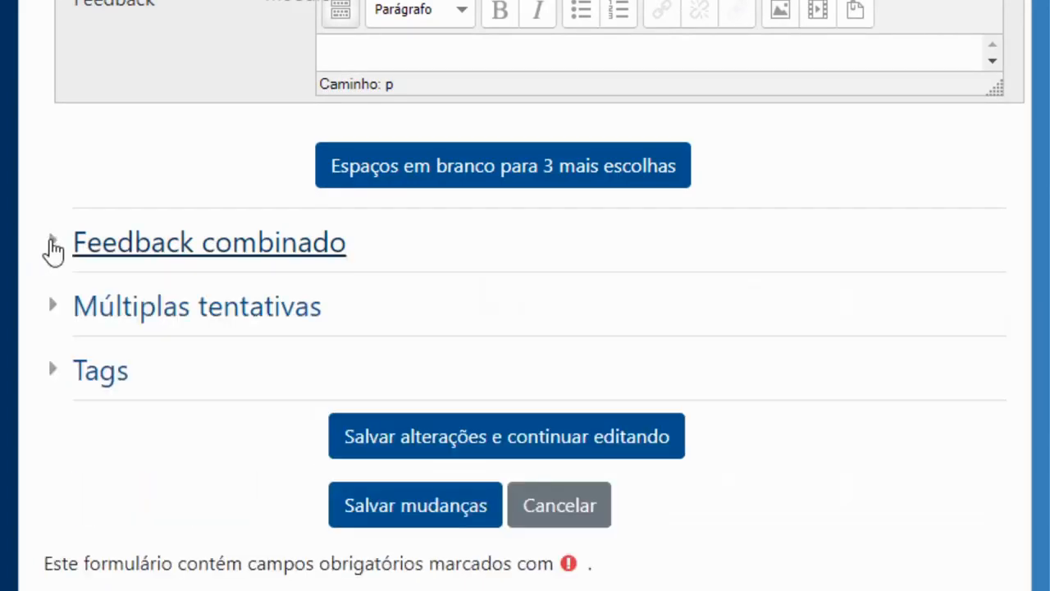
click(53, 309)
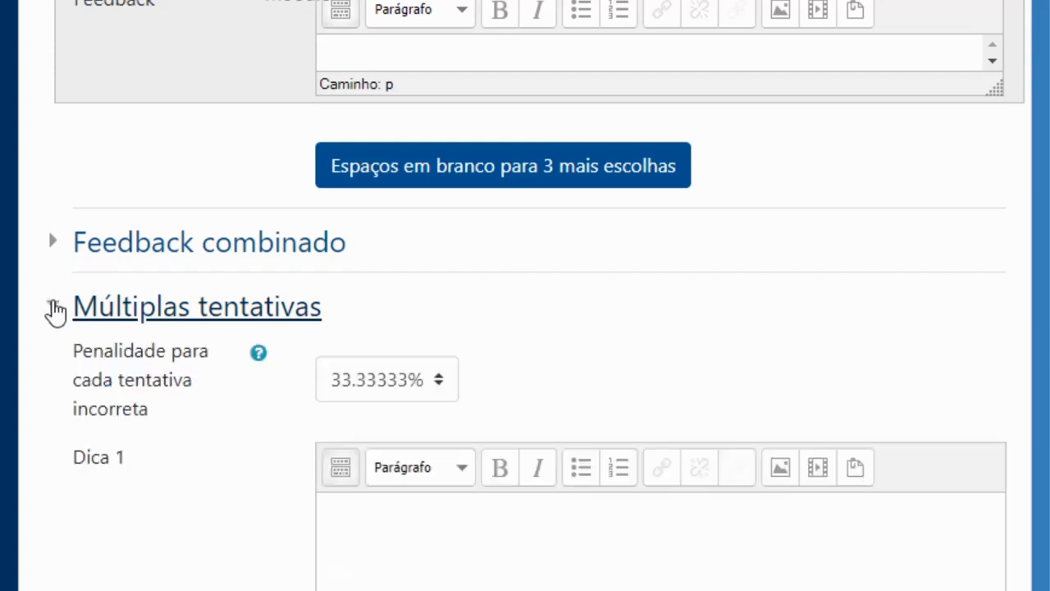
click(54, 310)
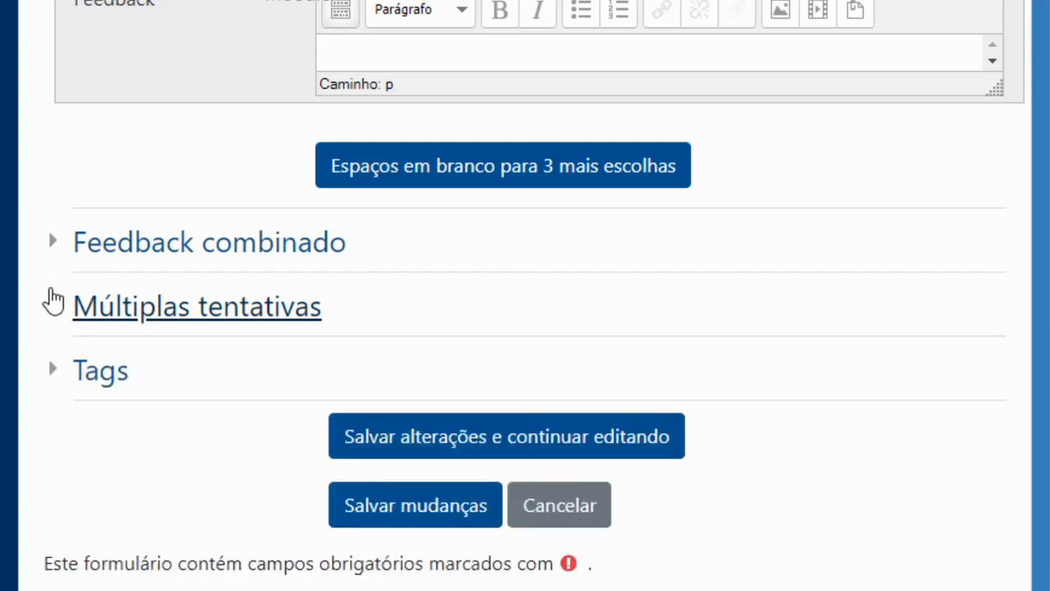
click(54, 376)
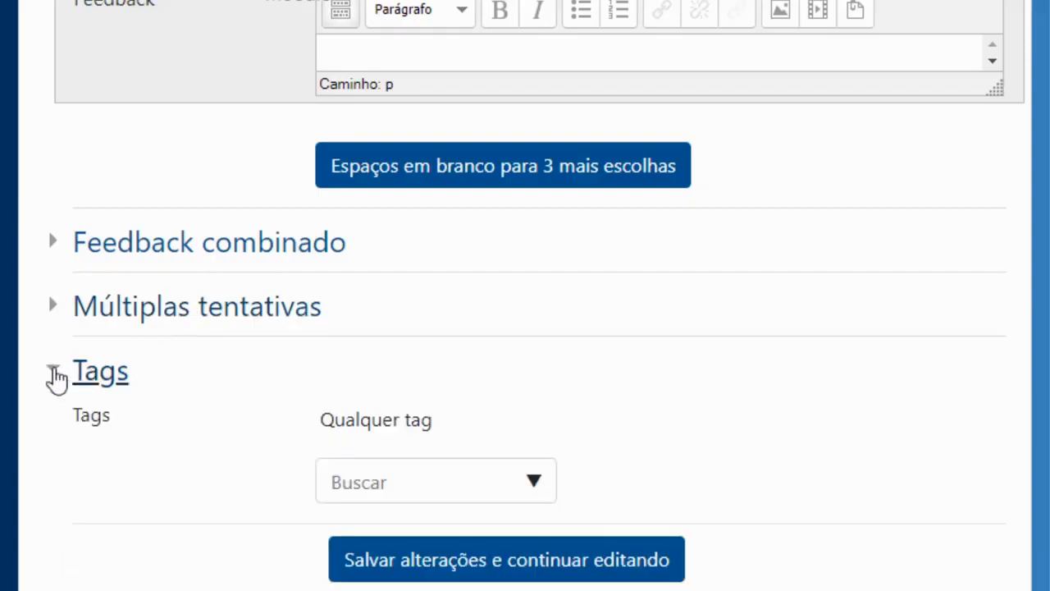
click(56, 376)
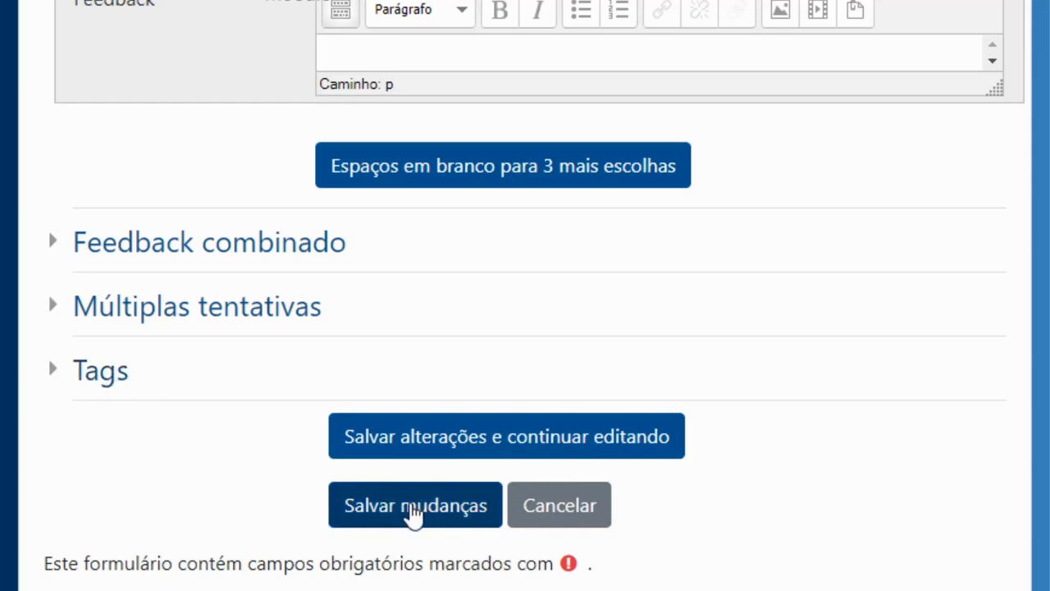
- Save the multiple-choice question to the p1 questao1 category and return to the question bank
click(414, 513)
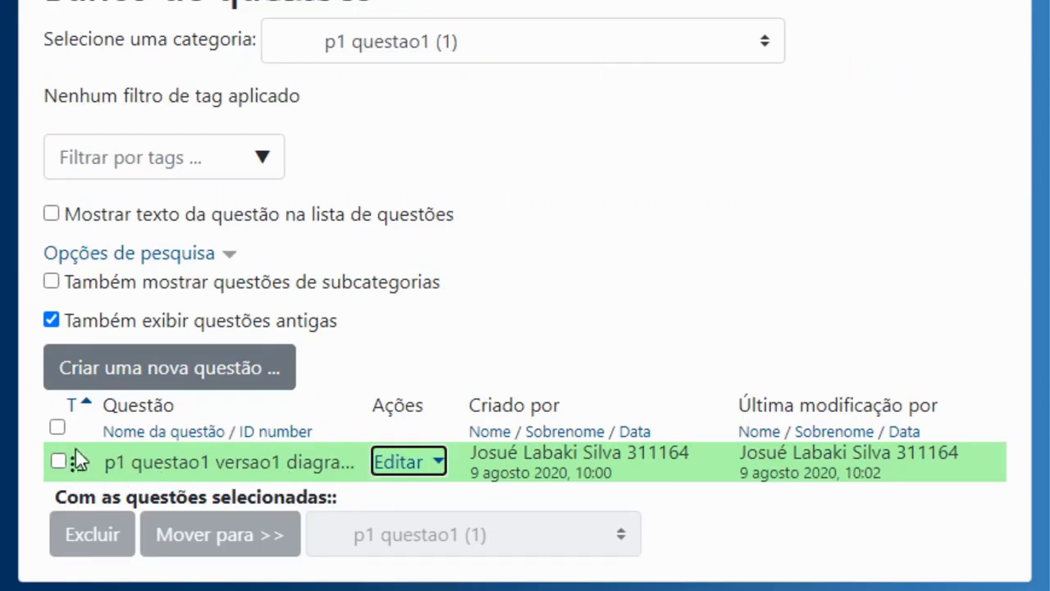
click(652, 282)
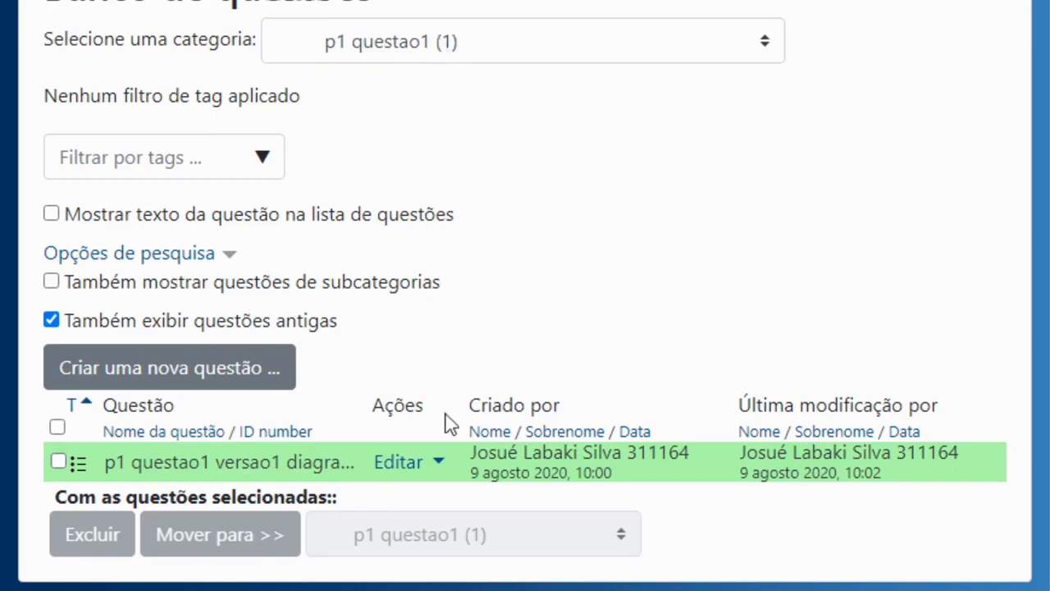
- Preview the p1 questao1 versao1 question and review its diagram, formulas and answer choices
click(440, 470)
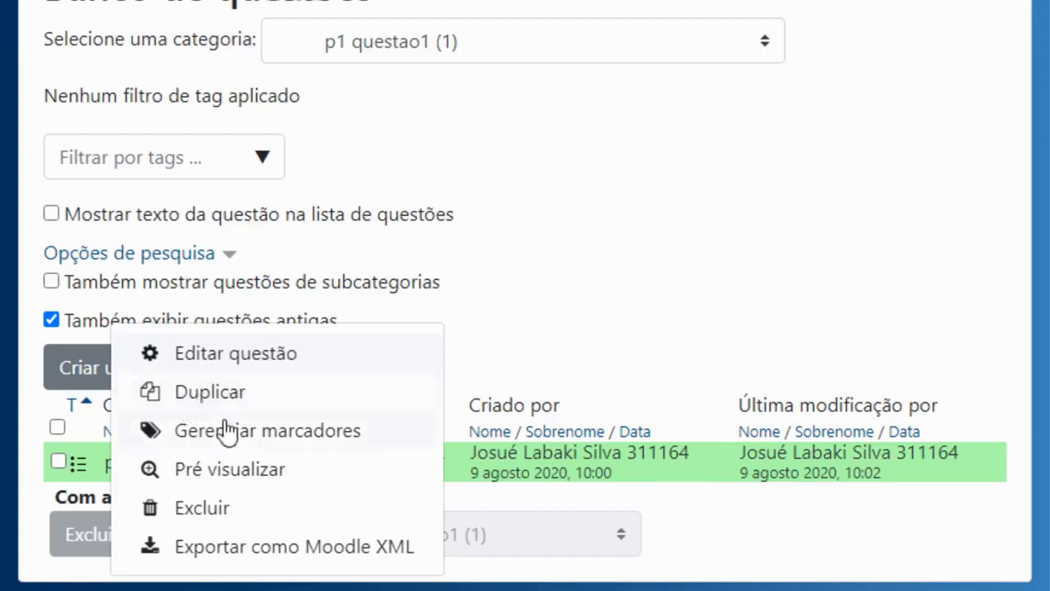
click(244, 475)
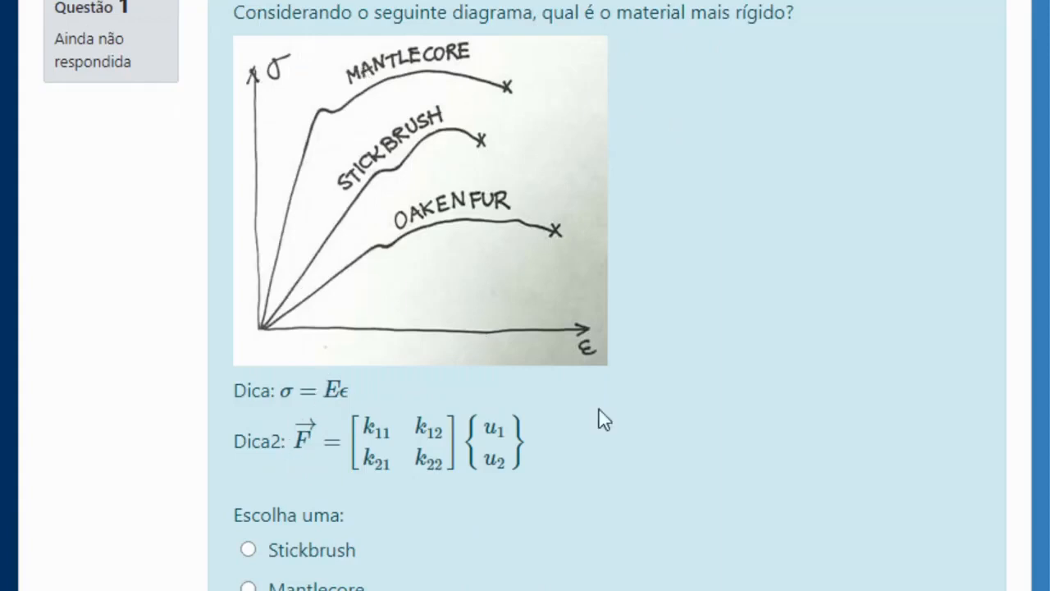
scroll(392, 416, down, 2)
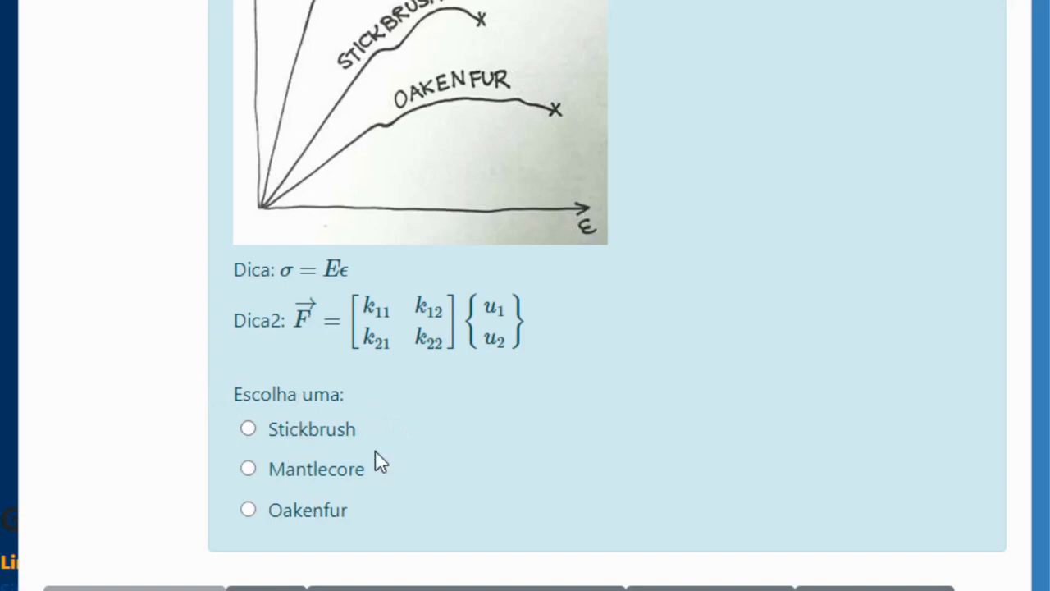
drag(235, 394, 349, 396)
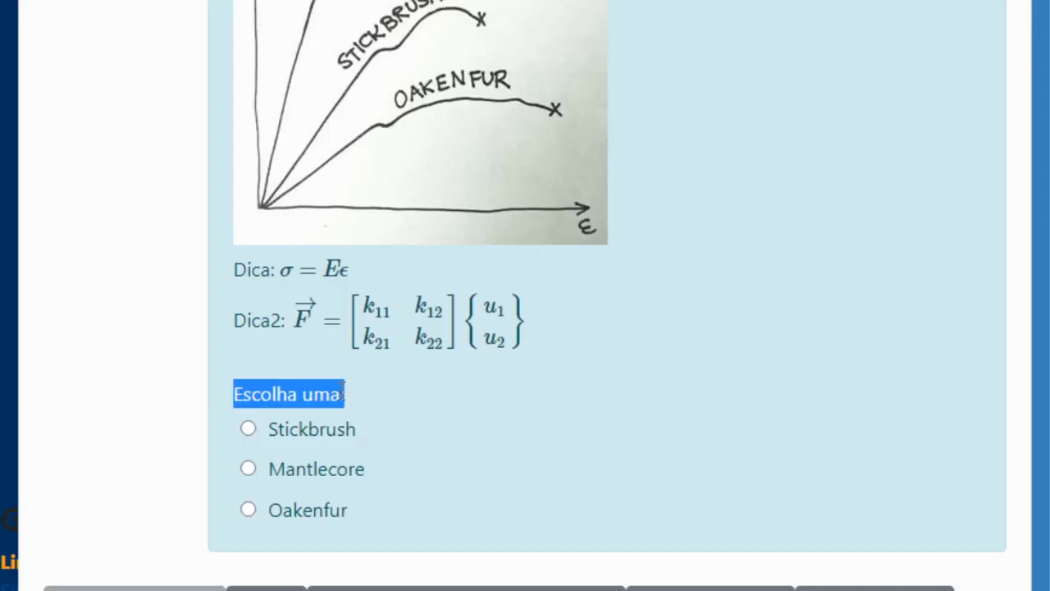
click(342, 392)
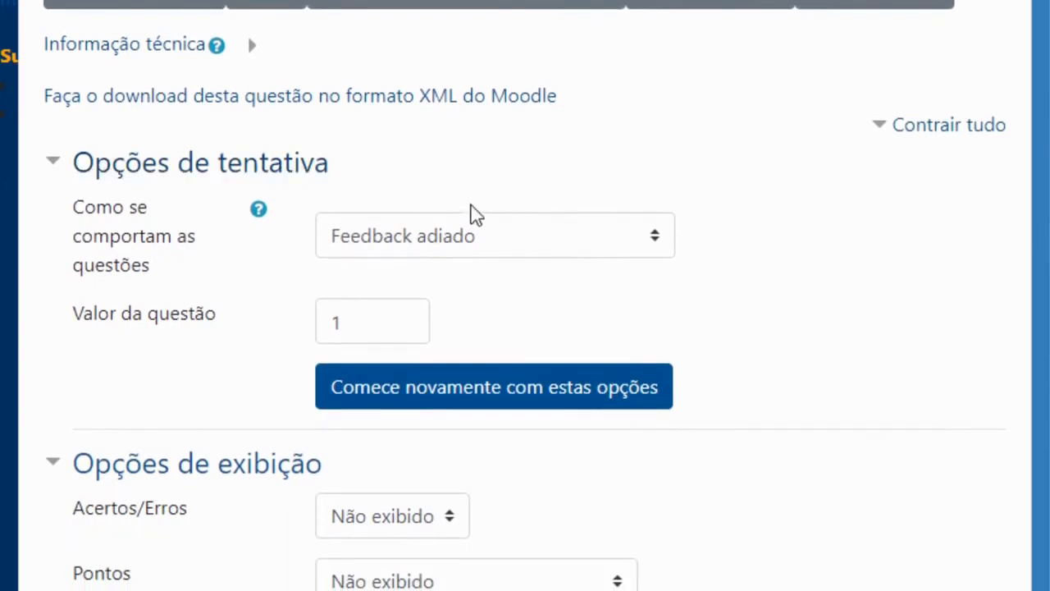
- Examine the preview's attempt options and display options, collapsing each section after viewing it
click(484, 235)
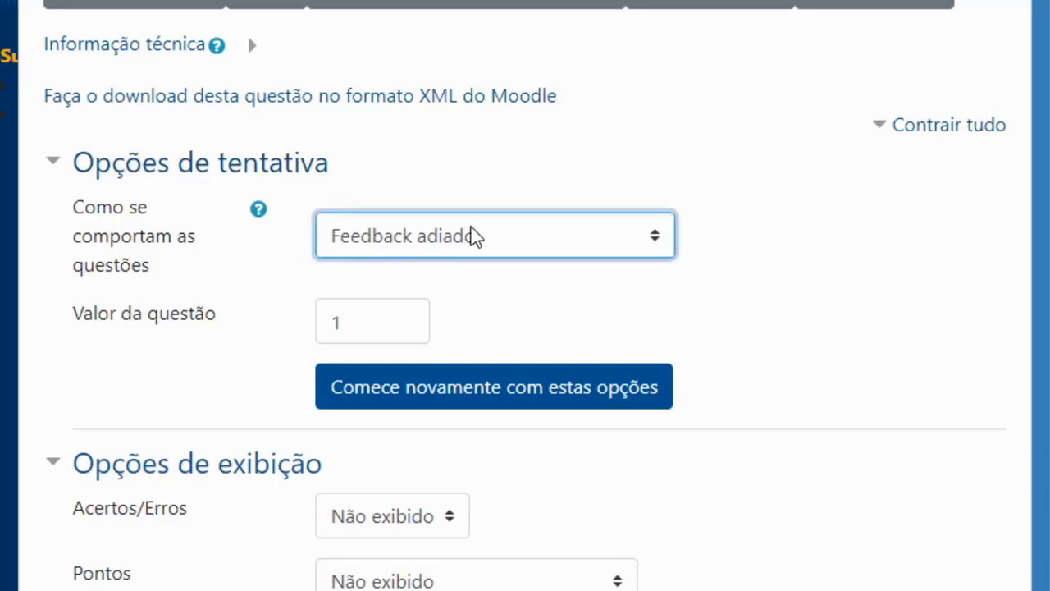
click(54, 179)
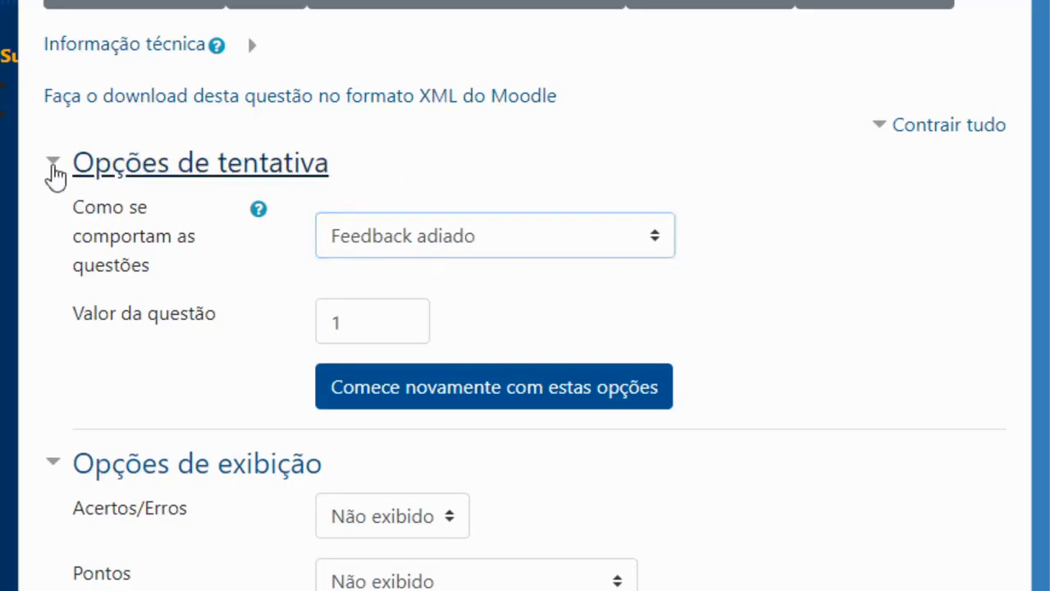
scroll(525, 328, down, 3)
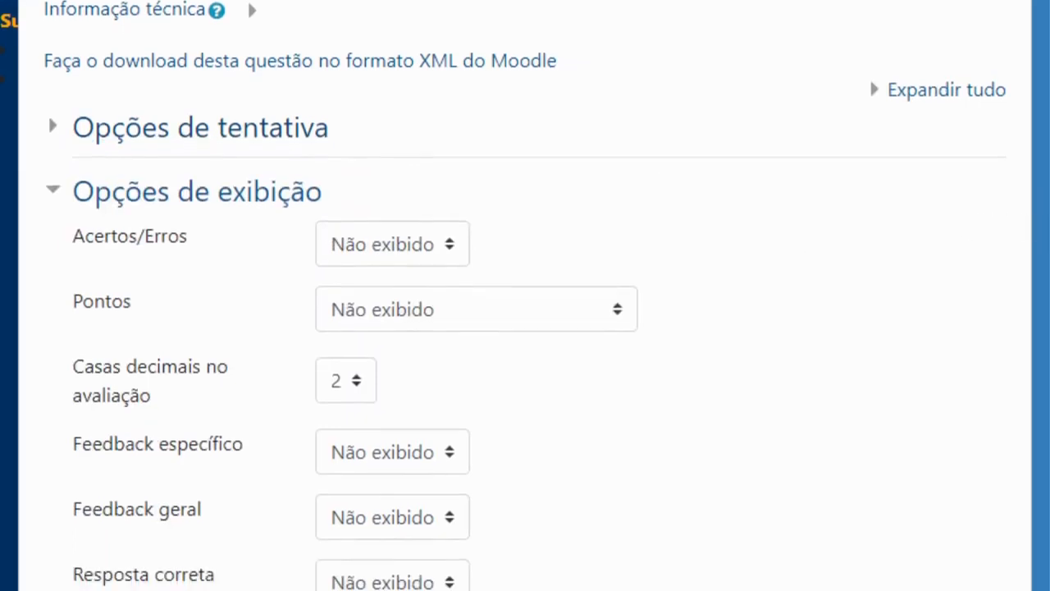
scroll(782, 235, down, 1)
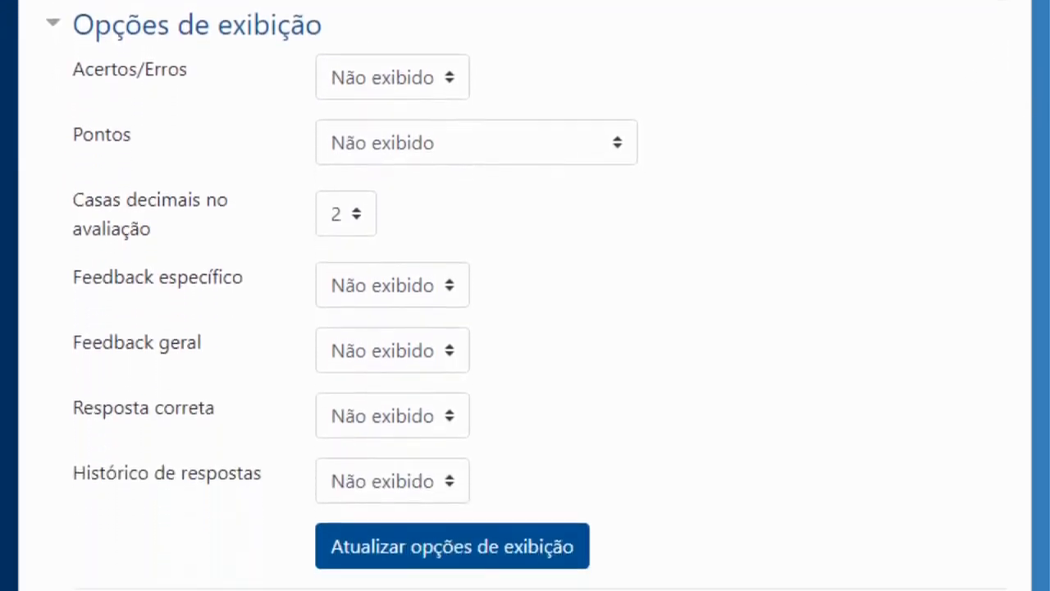
click(396, 72)
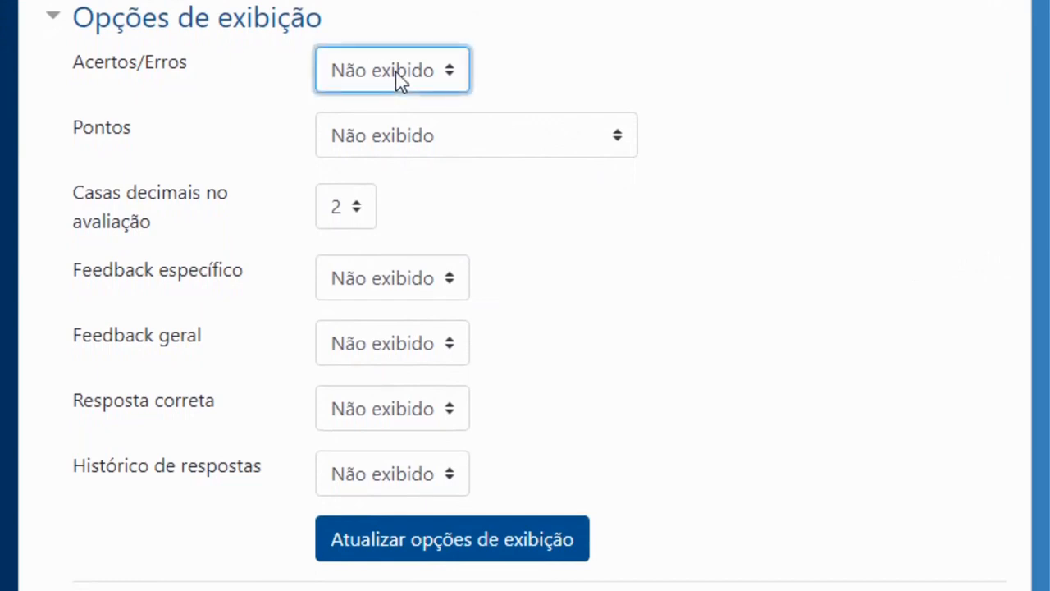
click(394, 136)
click(387, 279)
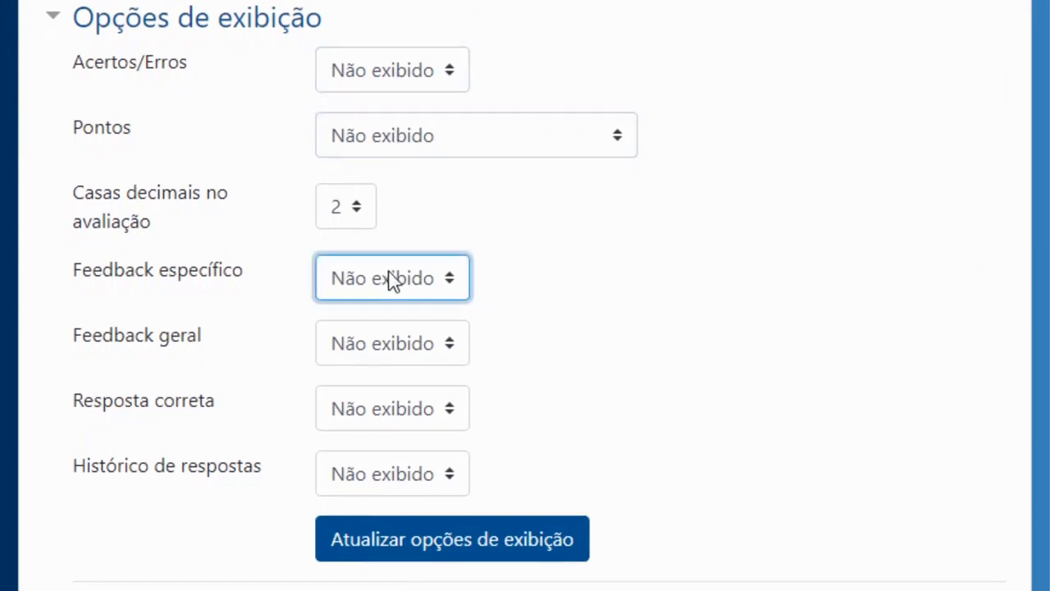
click(389, 354)
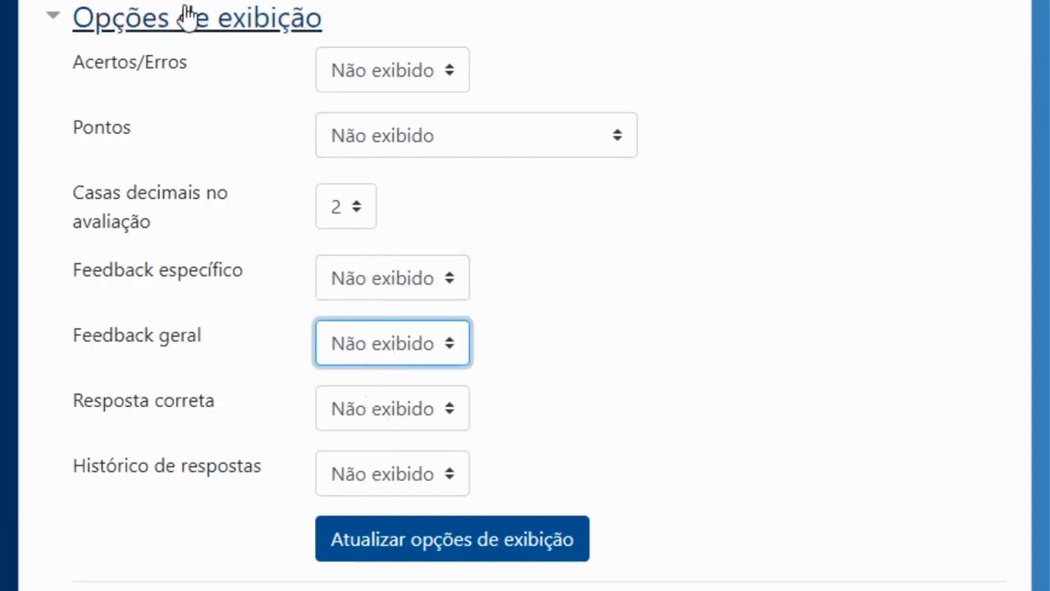
click(56, 25)
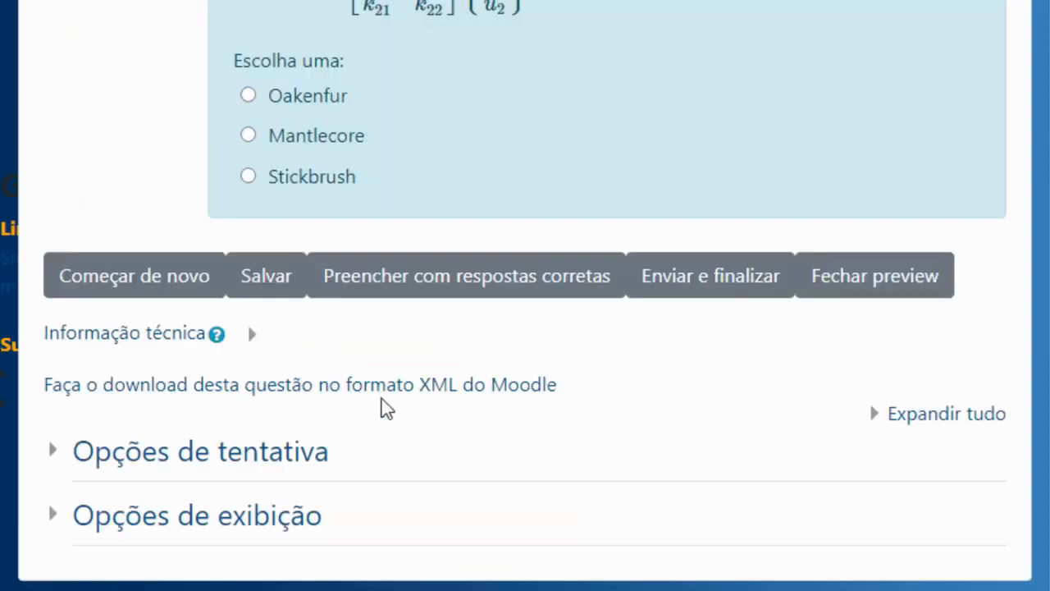
- Update the preview with its existing display options and collapse the display and attempt sections again
click(50, 515)
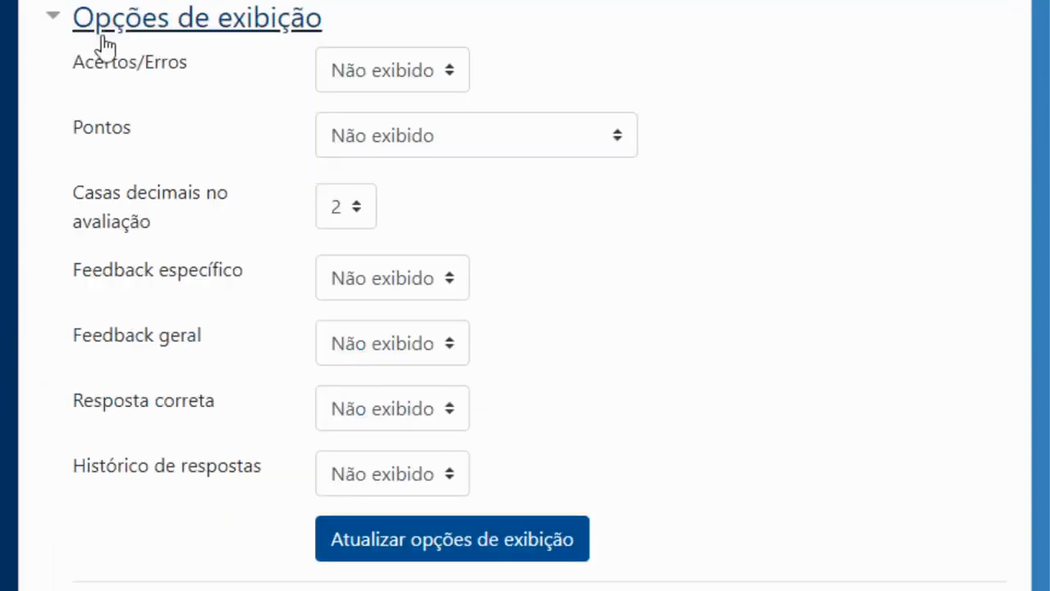
click(444, 548)
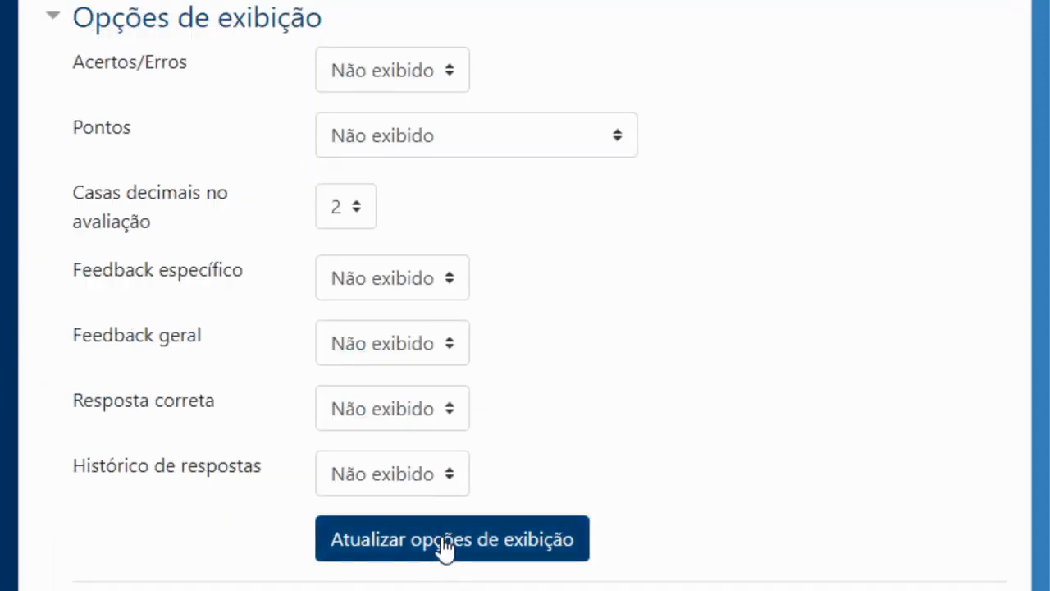
scroll(446, 368, down, 15)
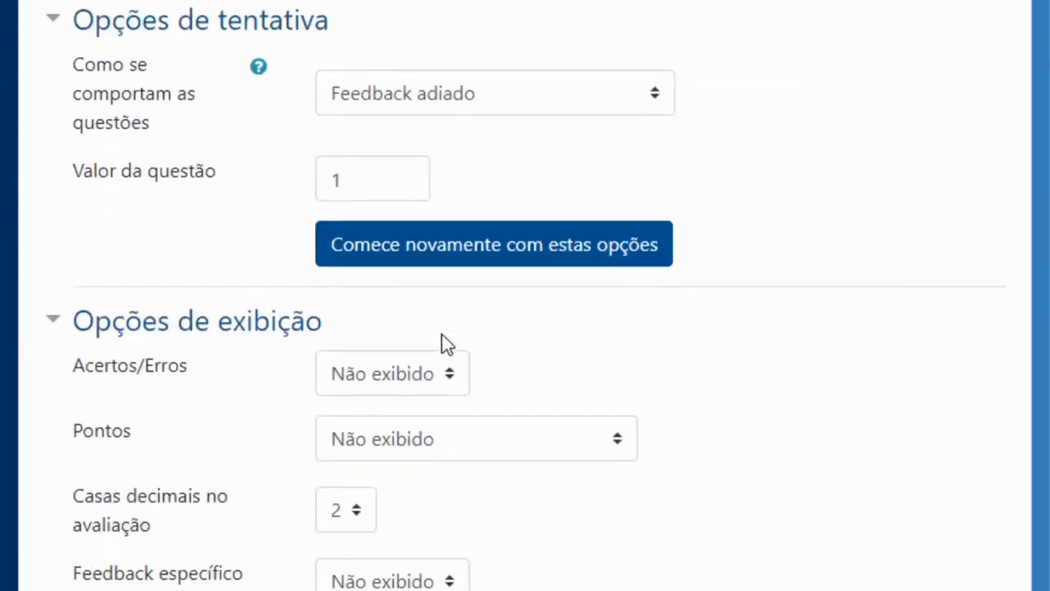
click(54, 325)
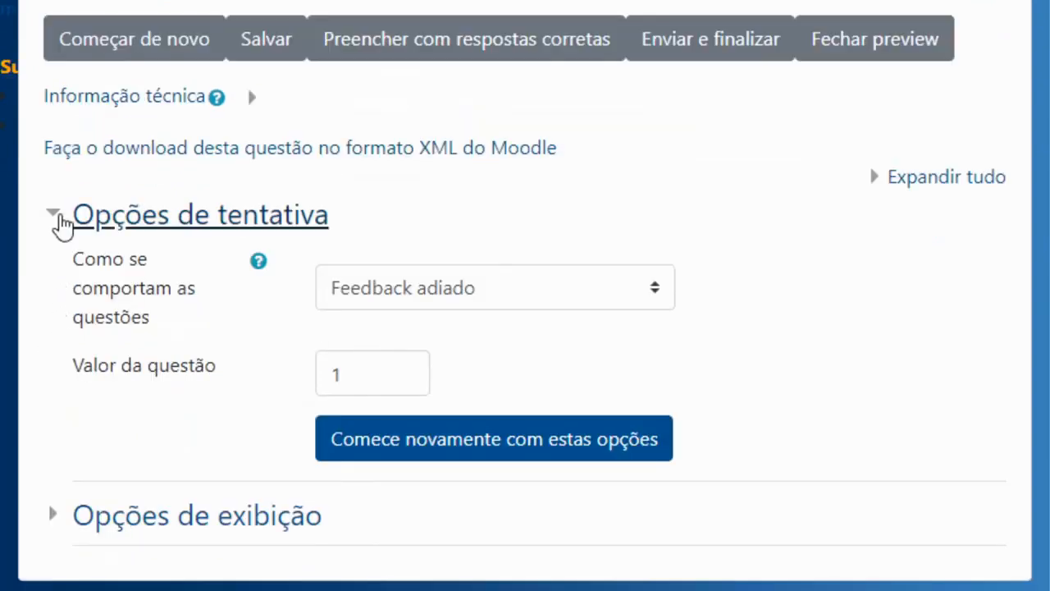
click(59, 219)
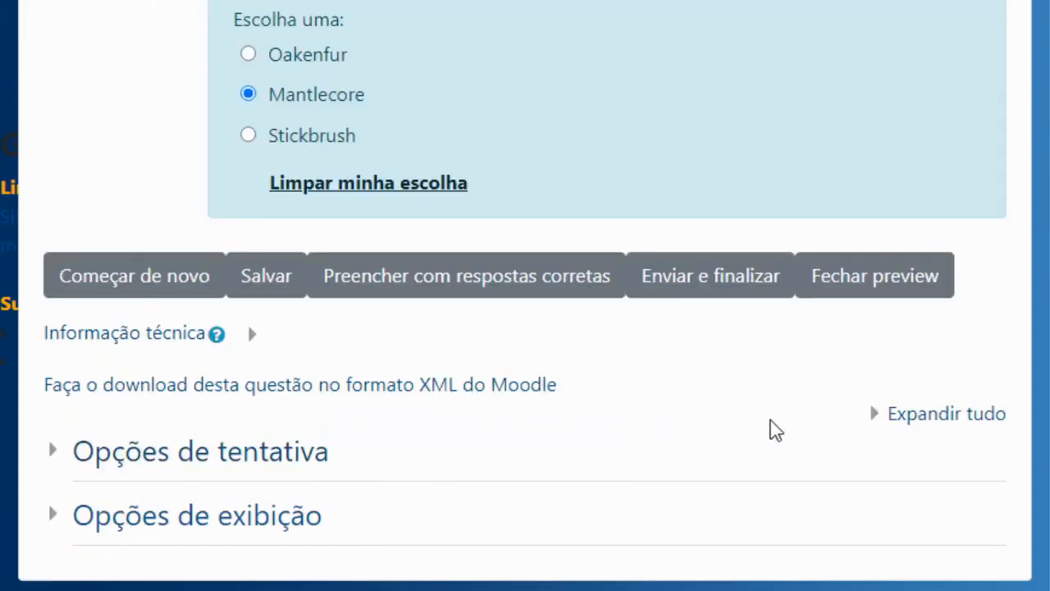
- Test clearing the selected choice and filling in the correct answer in the preview, and return to the question bank
scroll(525, 295, up, 1)
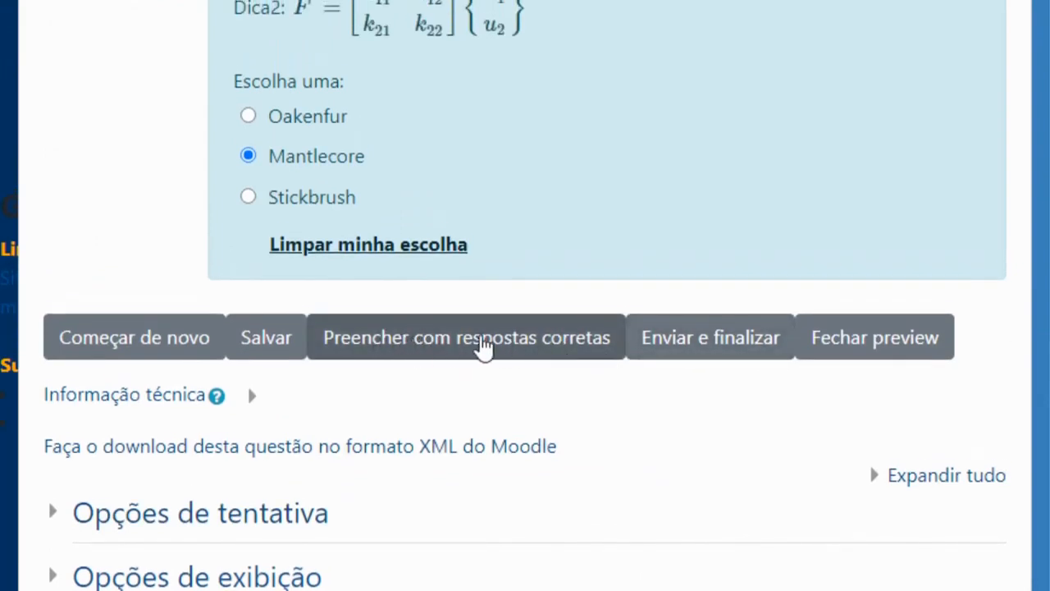
click(430, 246)
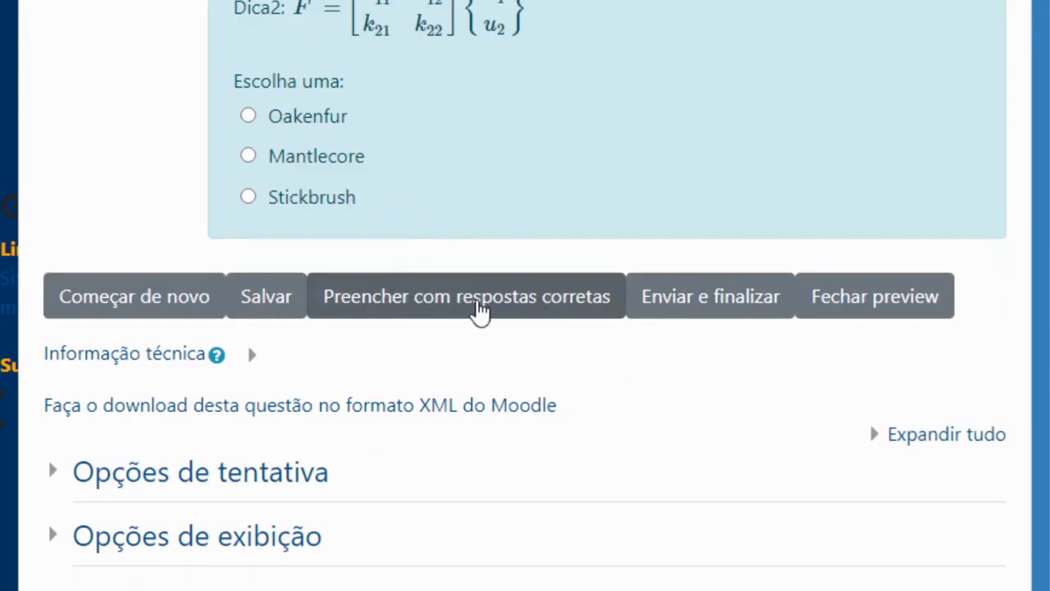
click(480, 305)
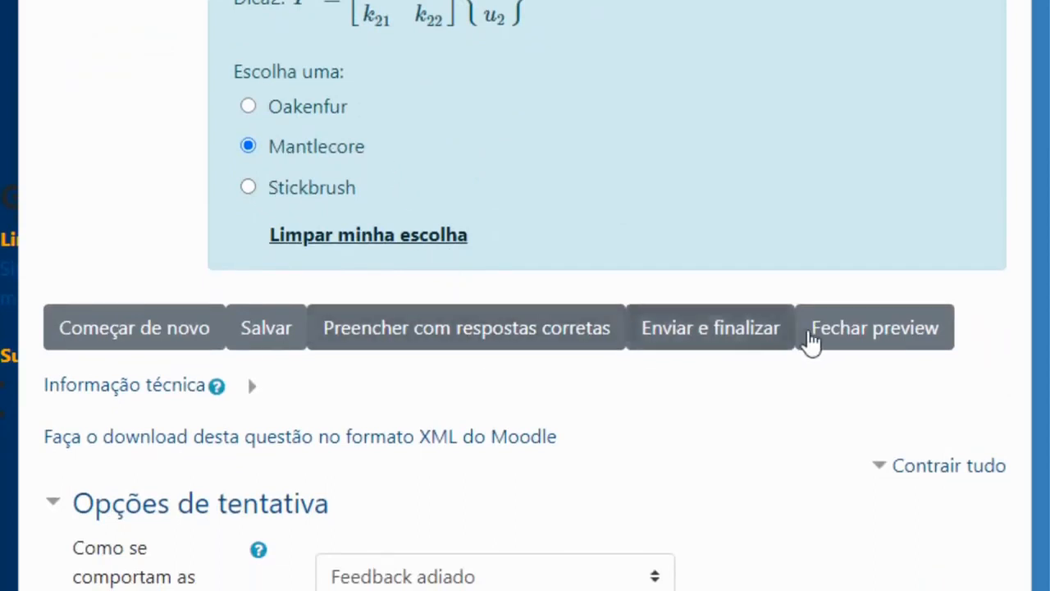
click(866, 340)
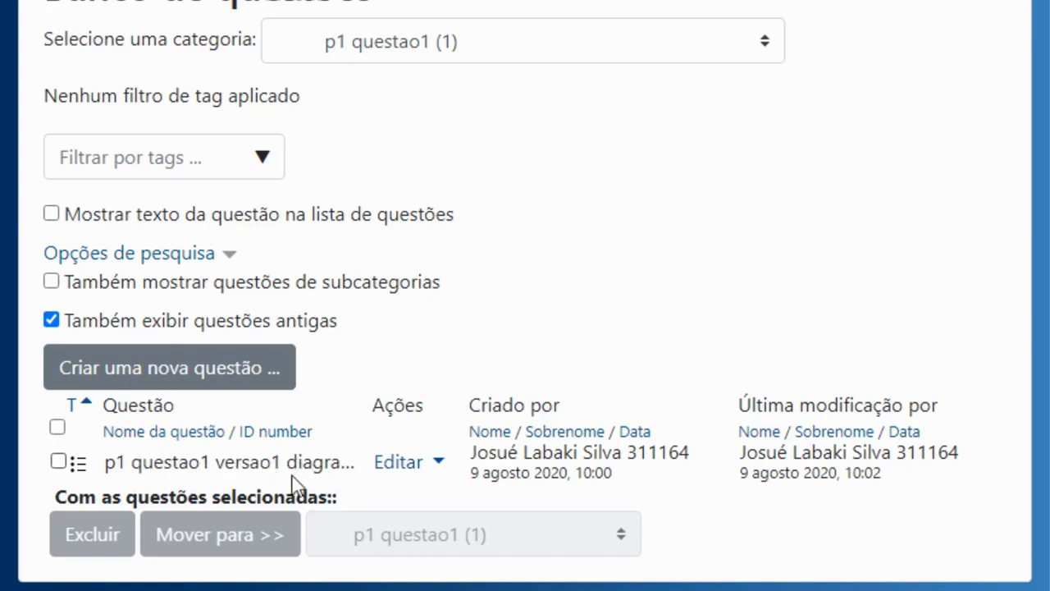
- Duplicate the p1 questao1 versao1 question within its current category
click(435, 466)
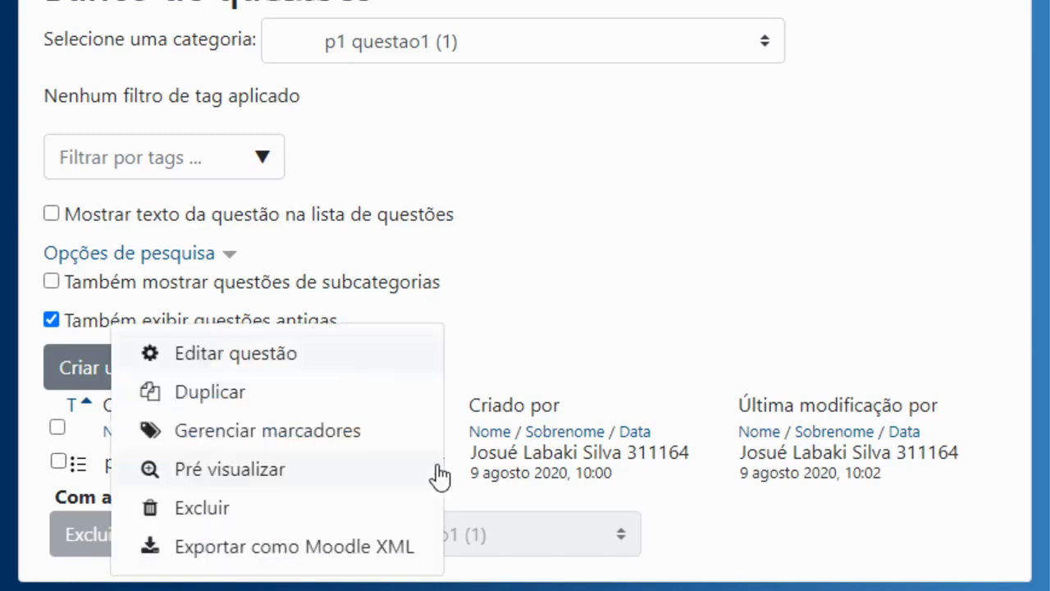
click(247, 402)
scroll(563, 320, down, 4)
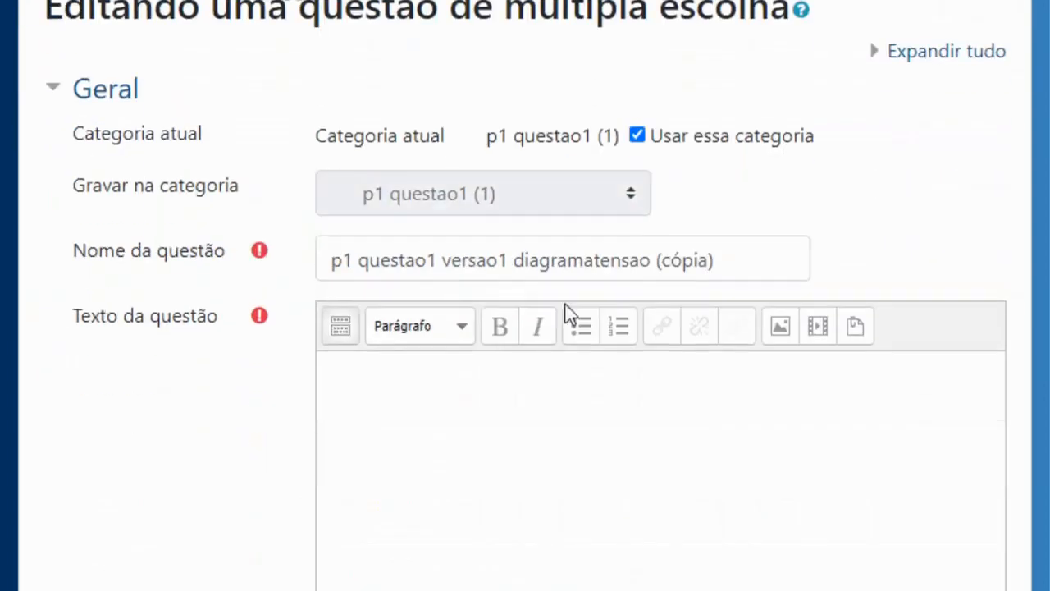
scroll(563, 328, down, 2)
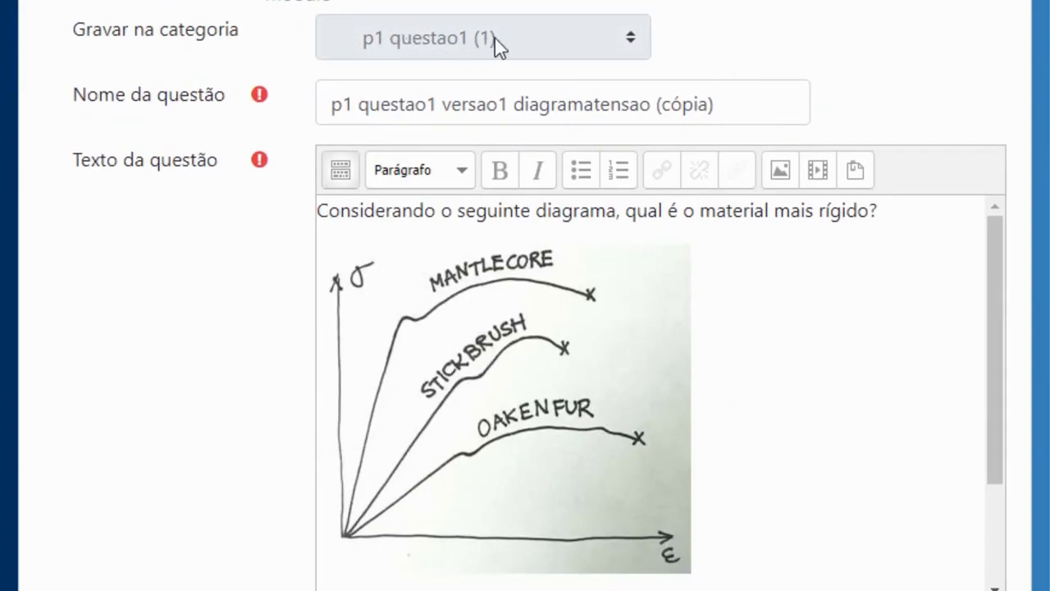
- Rename the copy as "p1 questao1 versao2 diagramatensao" and make its question text ask for the material "menos rígido"
click(469, 103)
click(502, 100)
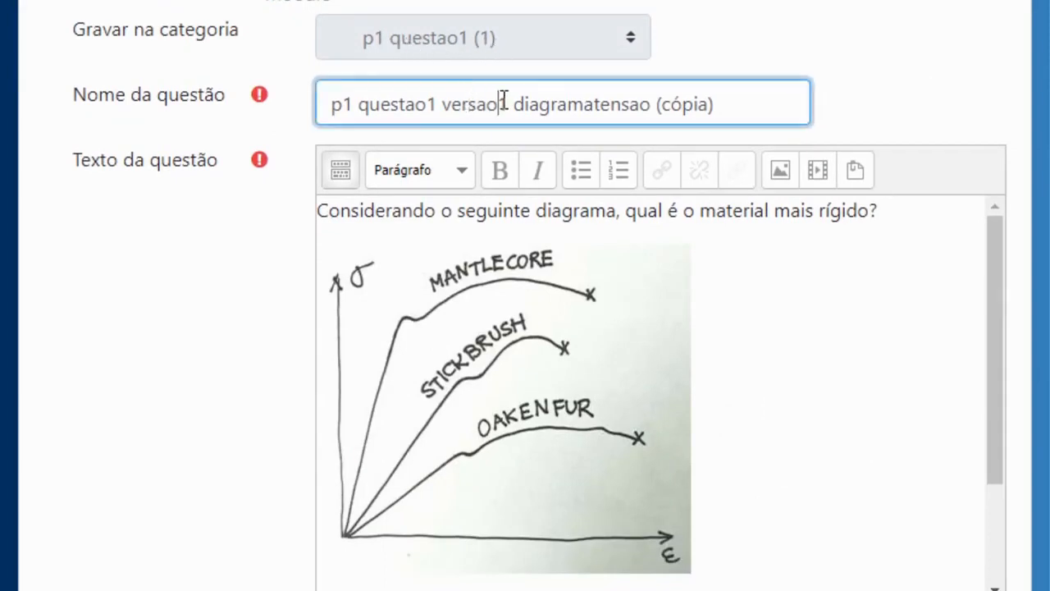
text(2)
key(Delete)
key(BackSpace)
key(BackSpace)
key(BackSpace)
key(BackSpace)
key(BackSpace)
key(BackSpace)
key(BackSpace)
key(BackSpace)
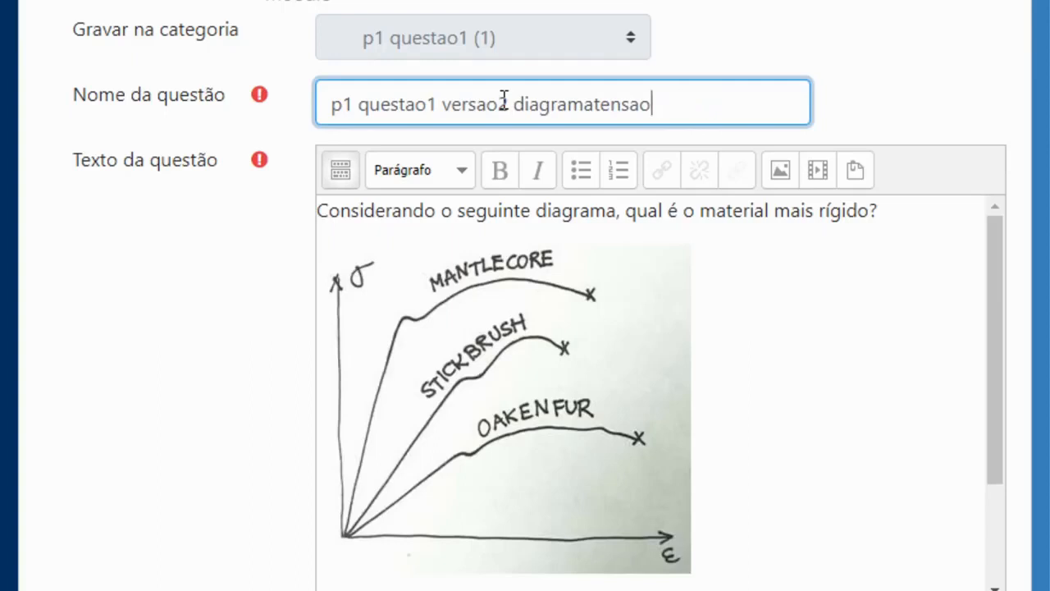
double_click(794, 211)
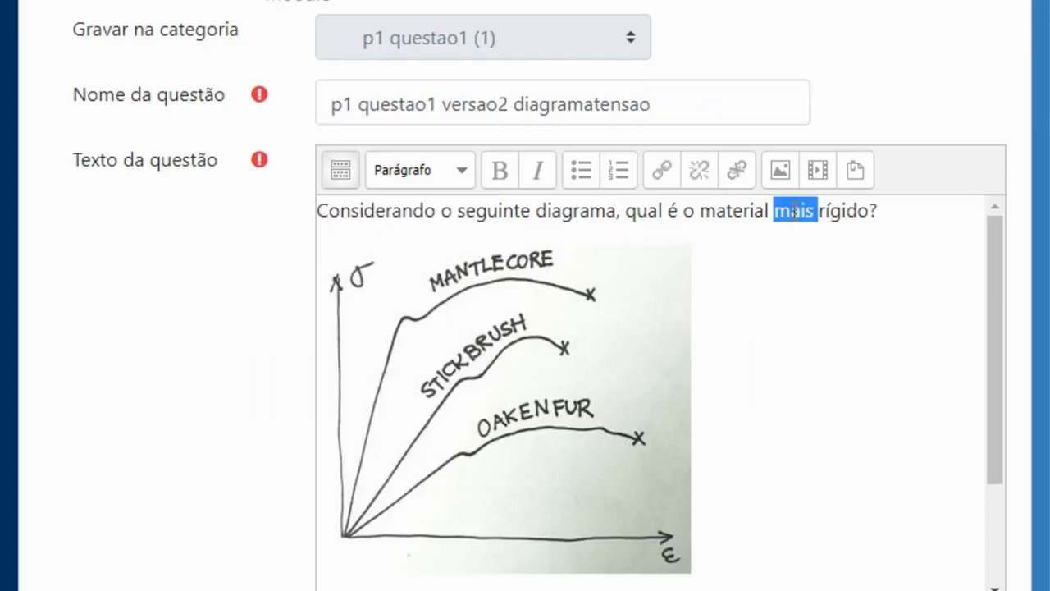
text(menos)
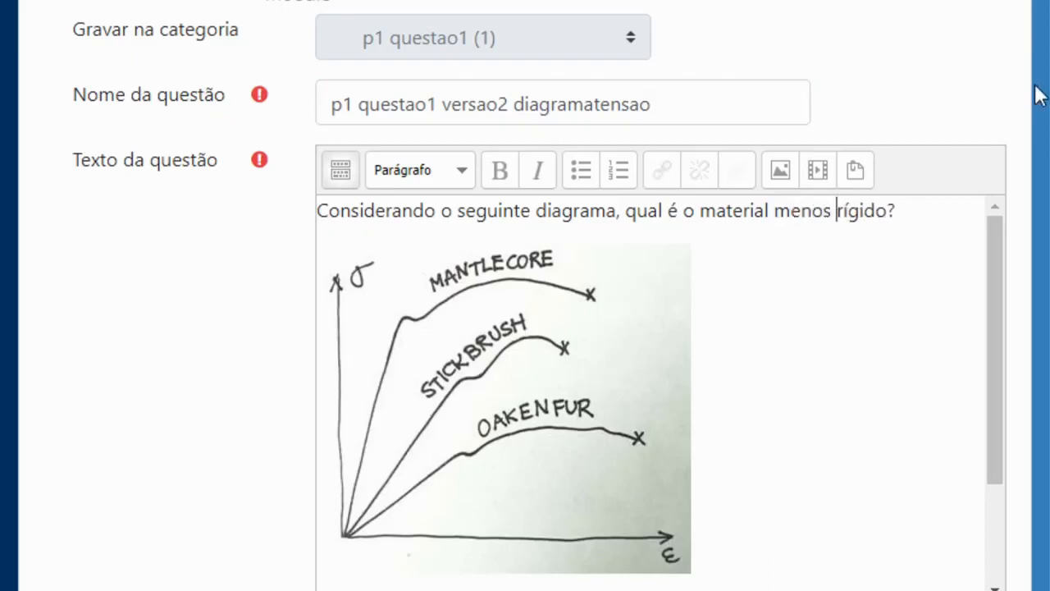
- Set the grade of choice 1, Mantlecore, to Nenhum in the duplicated question
scroll(1039, 93, down, 2)
scroll(1039, 94, down, 10)
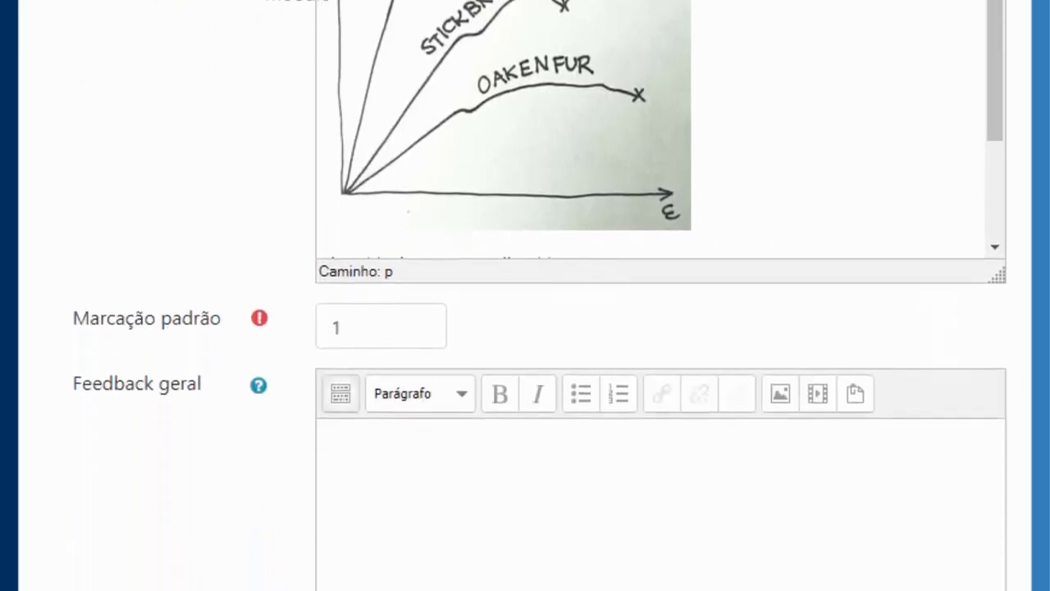
scroll(525, 296, down, 4)
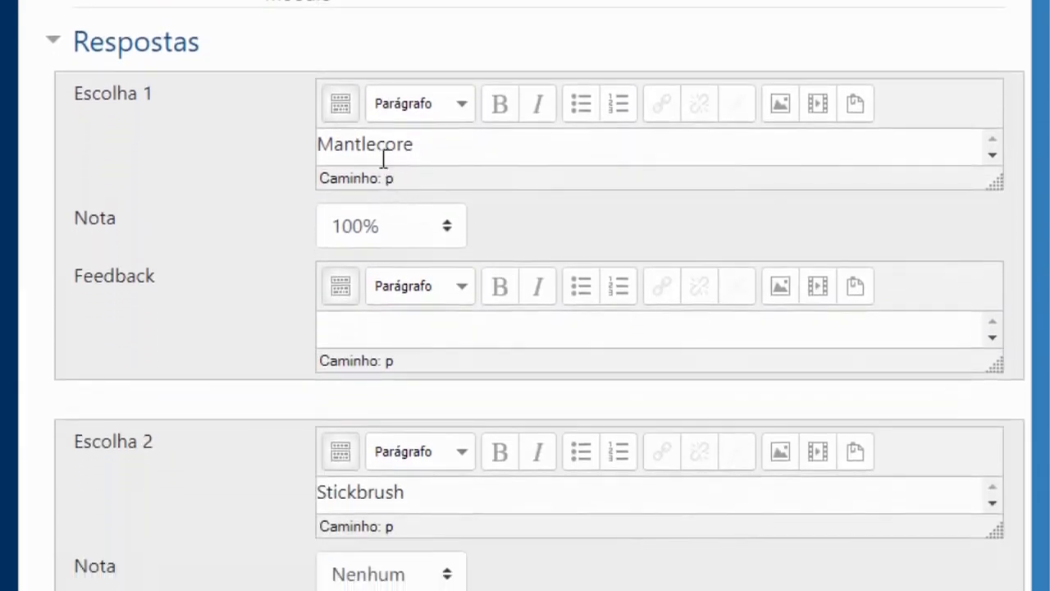
click(413, 234)
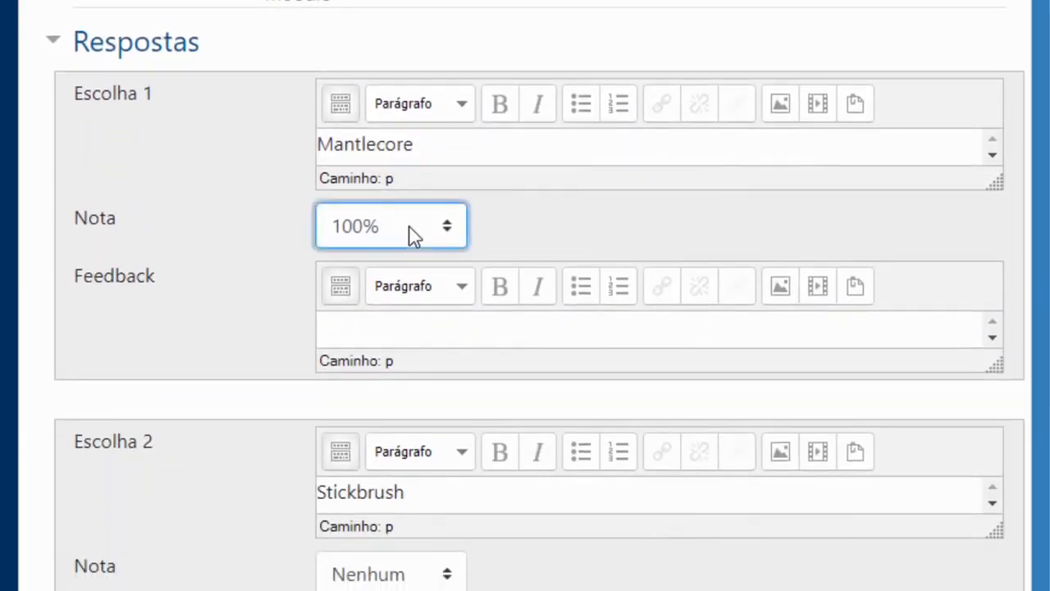
key(Up)
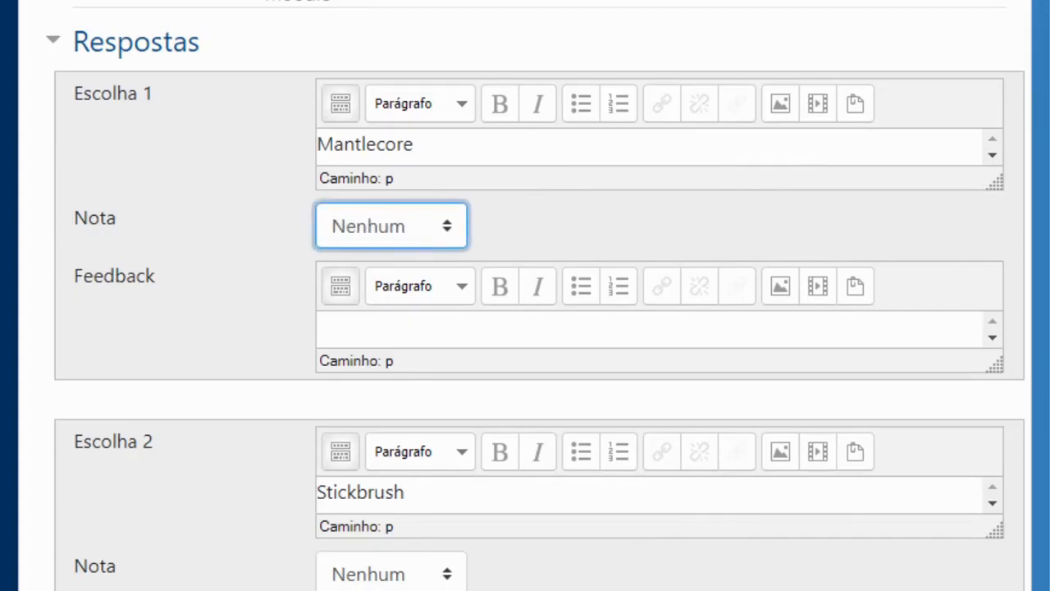
- Set the grade of choice 3, Oakenfur, to 100% and save the duplicated question
scroll(525, 328, down, 1)
scroll(1046, 353, down, 6)
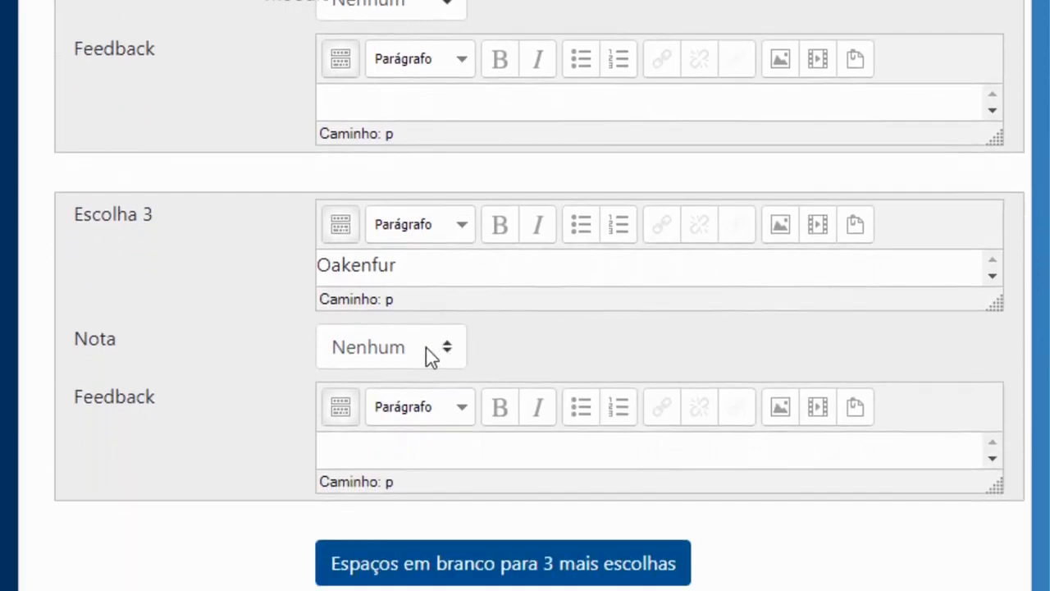
click(426, 347)
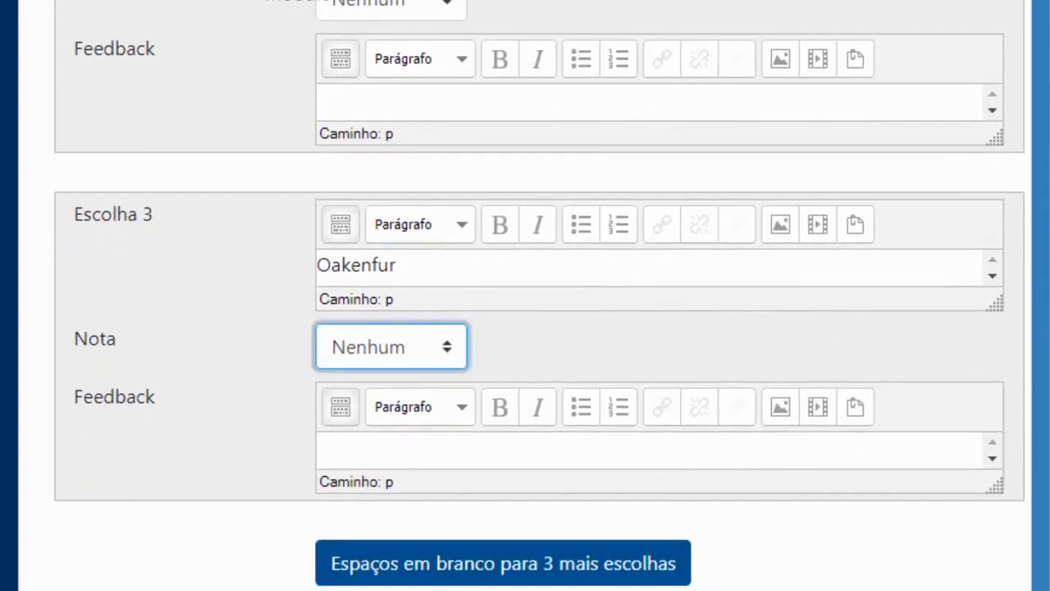
key(Down)
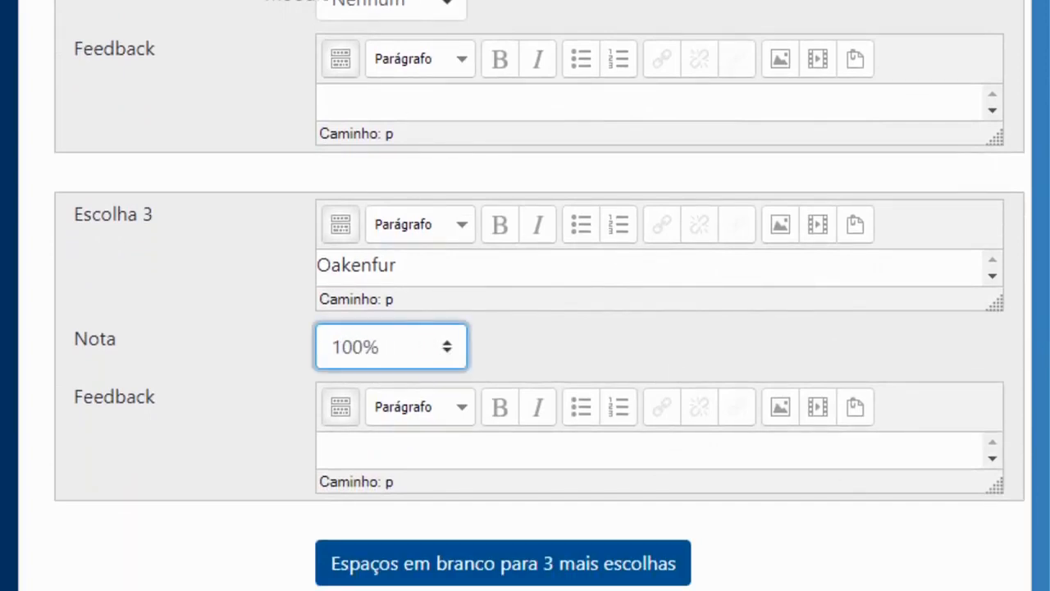
scroll(416, 447, down, 6)
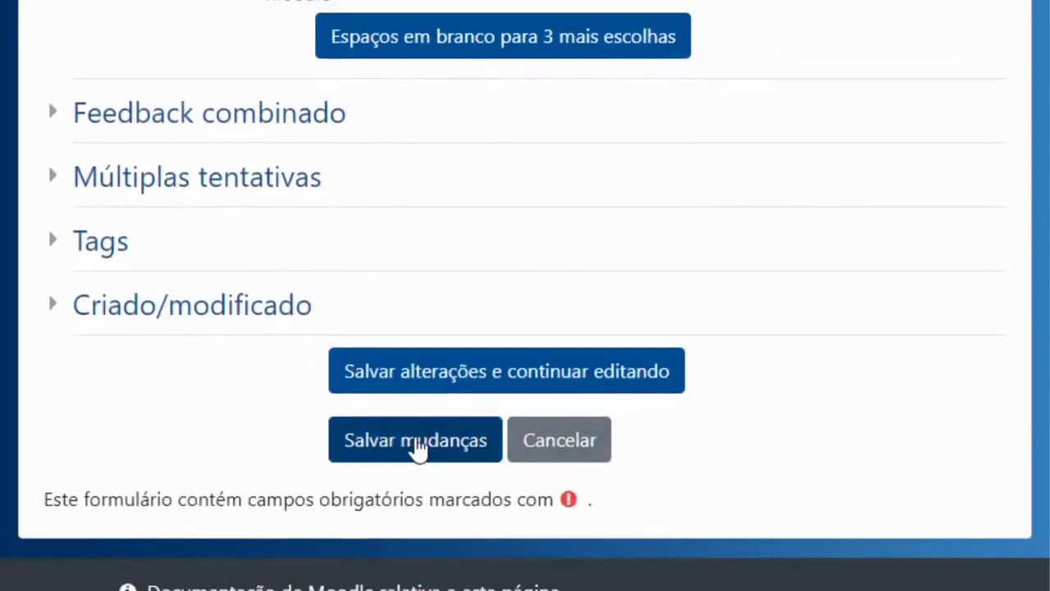
click(417, 447)
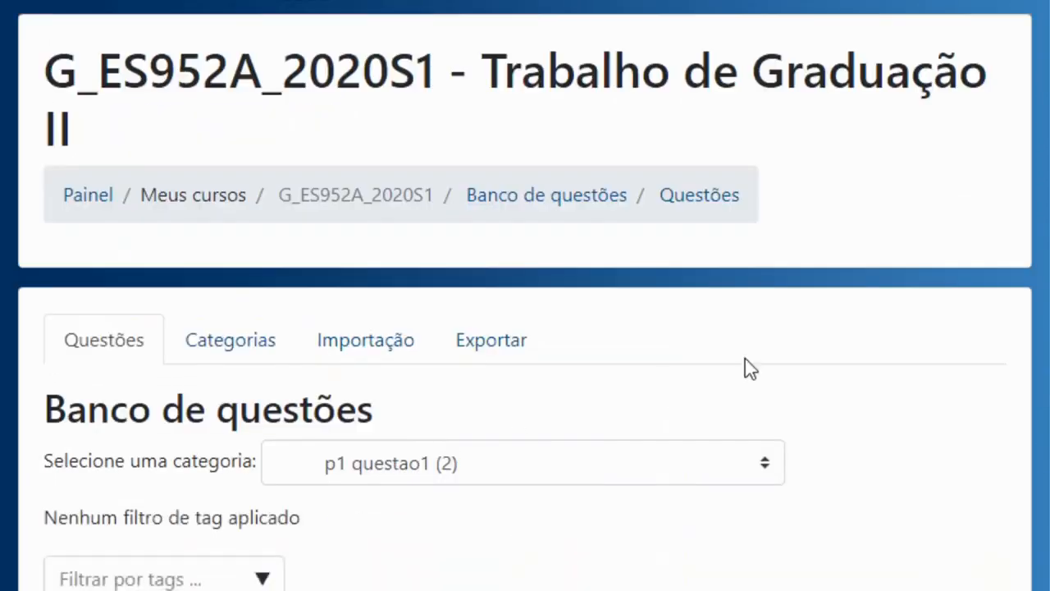
- Preview the p1 questao1 versao2 question and check the "menos rígido" wording in its text
scroll(521, 336, down, 6)
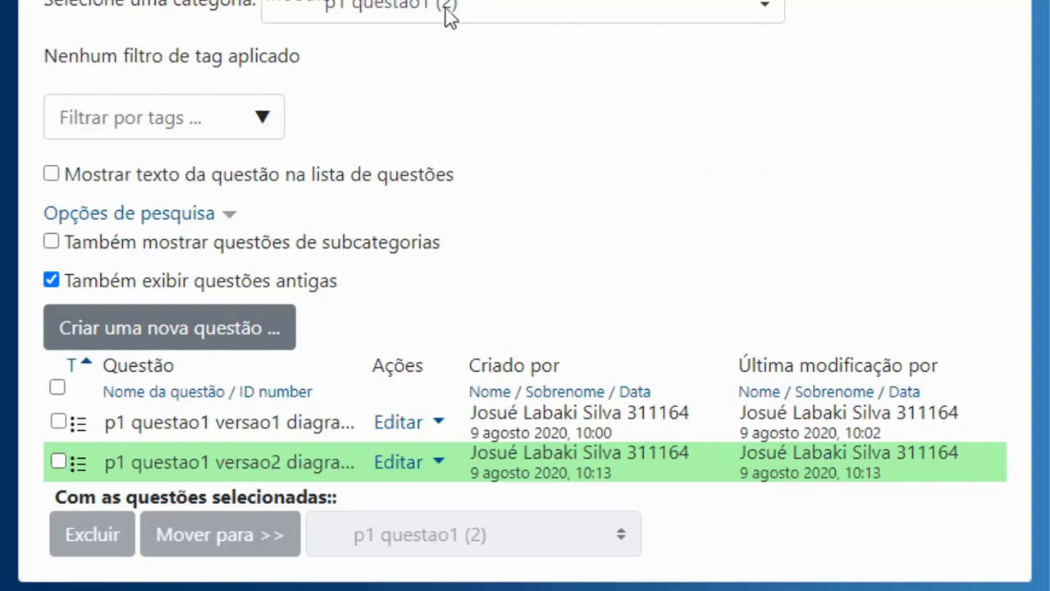
scroll(525, 329, up, 1)
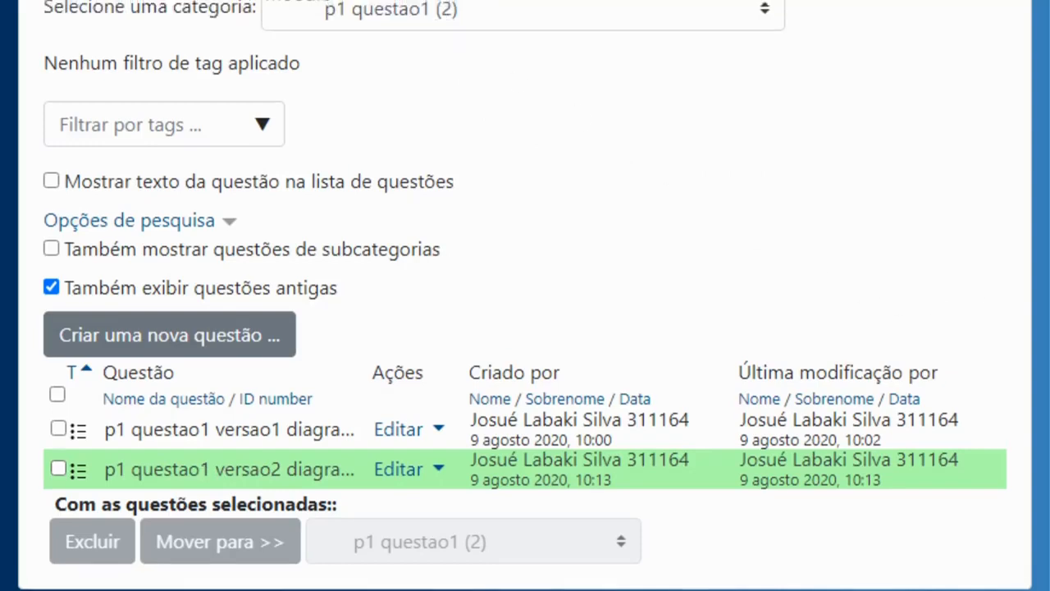
click(430, 482)
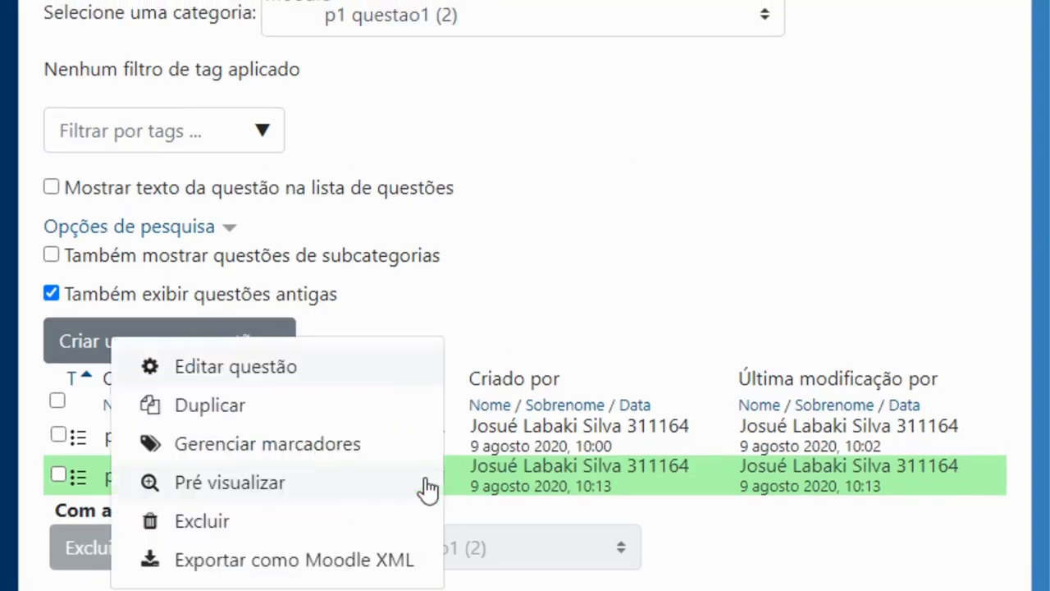
click(263, 481)
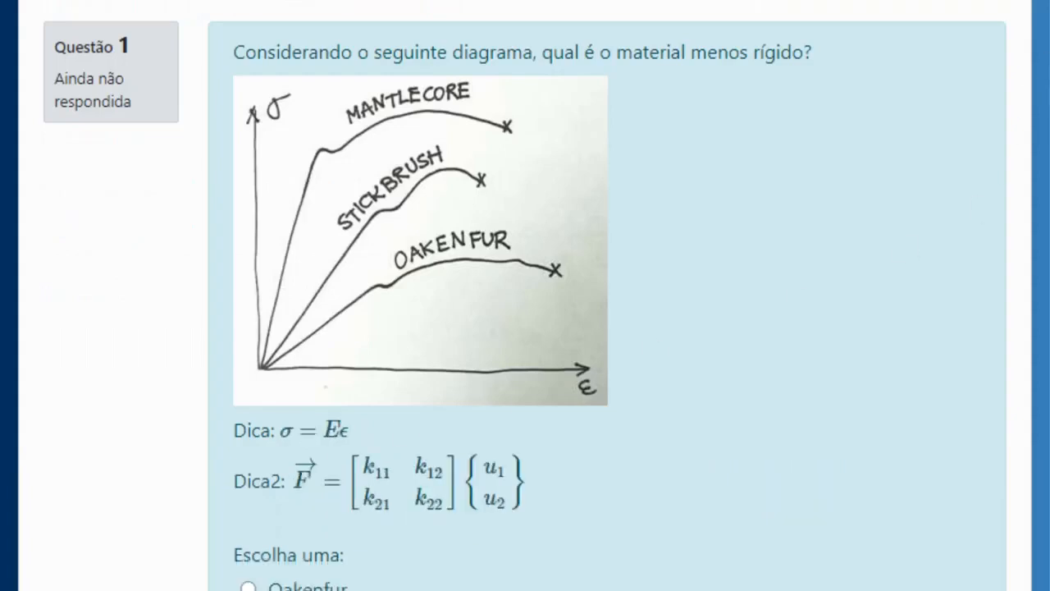
scroll(741, 10, down, 1)
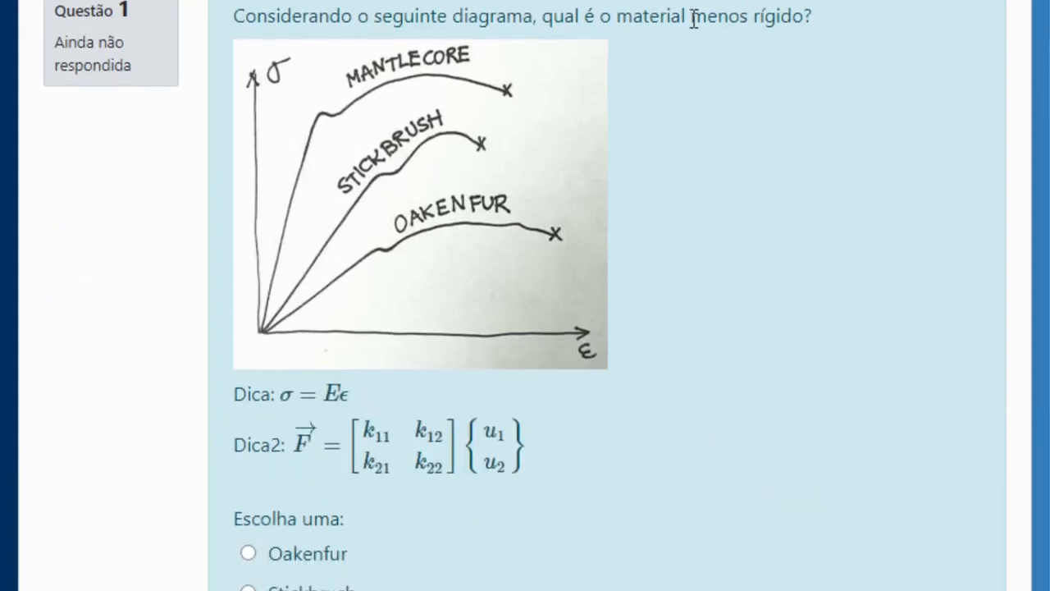
drag(693, 18, 808, 18)
scroll(705, 211, down, 3)
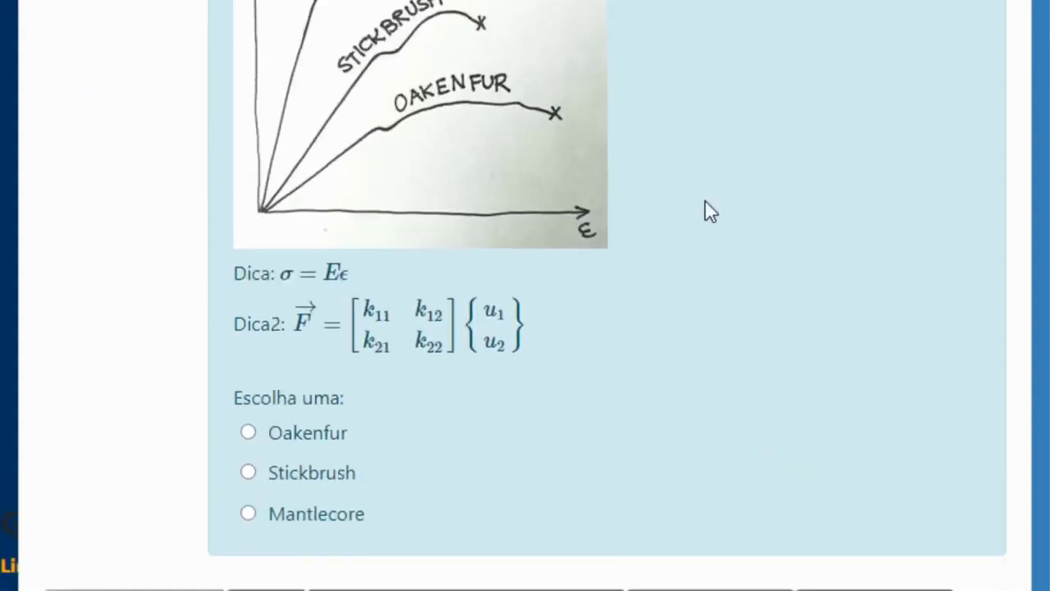
- Fill in the correct answer in the preview and close it to return to the question bank
scroll(705, 211, down, 3)
click(498, 495)
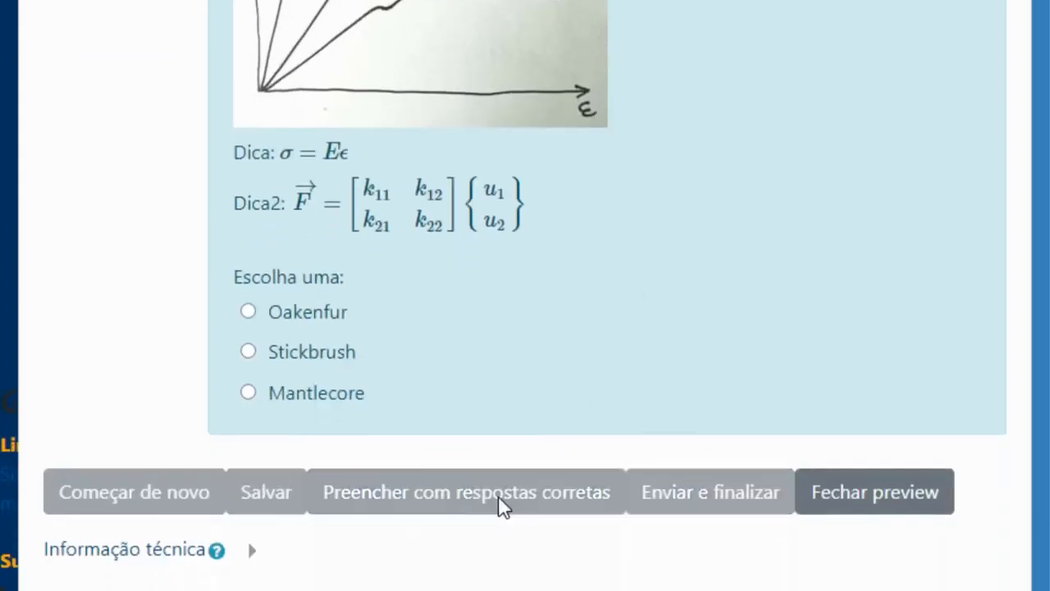
scroll(563, 415, down, 9)
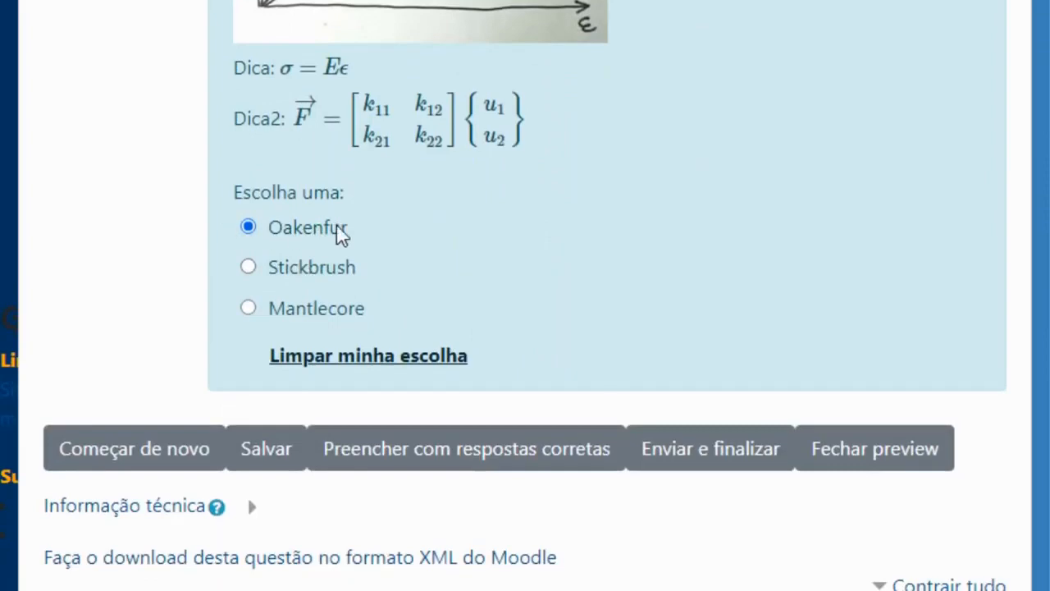
click(816, 443)
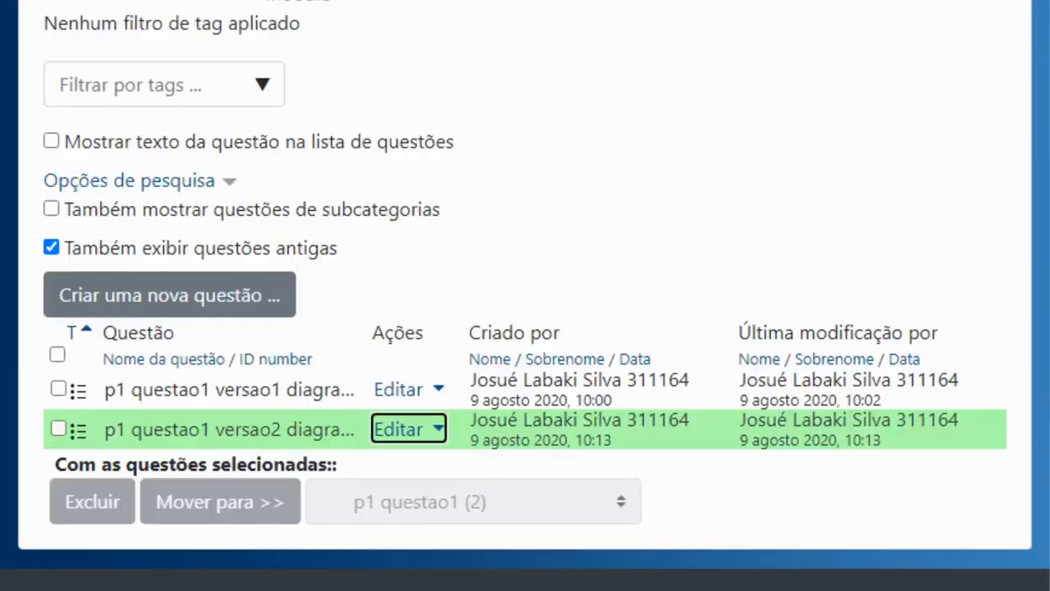
click(617, 143)
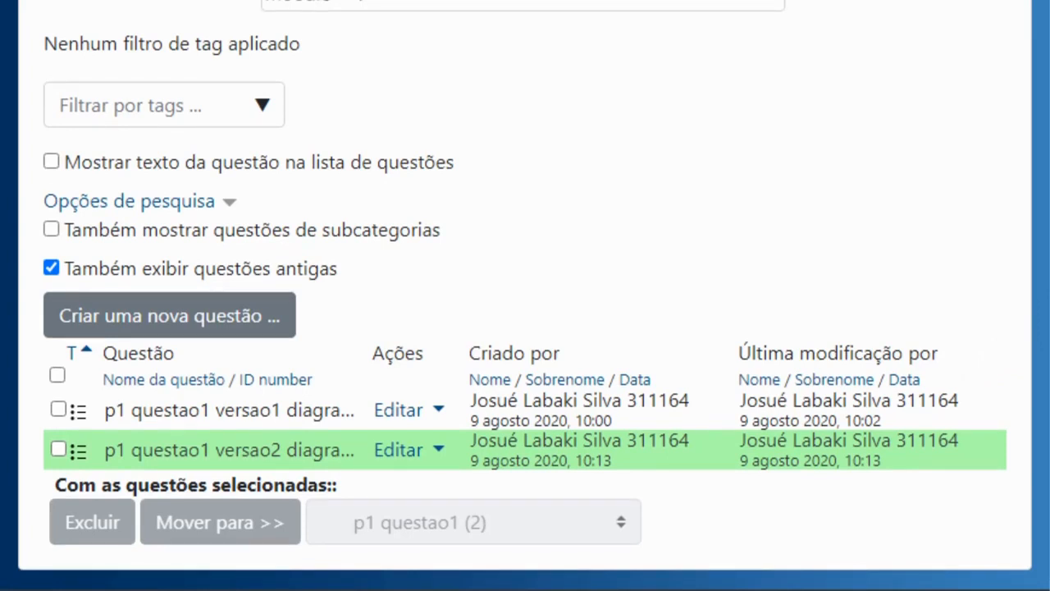
- Duplicate the p1 questao1 versao2 question and make the copy's text ask for the material "mais resiliente"
click(431, 457)
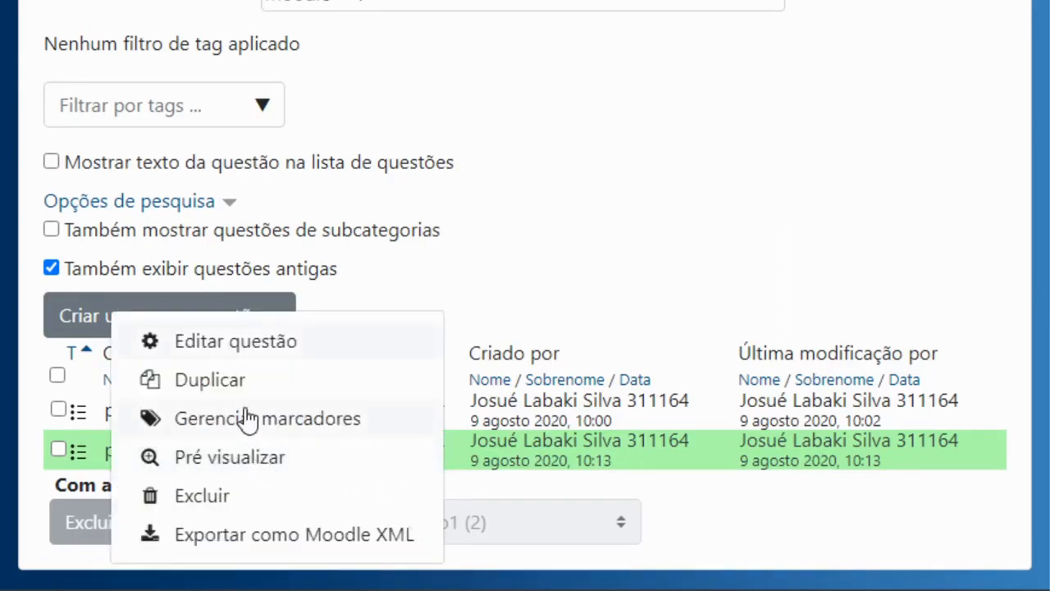
click(220, 392)
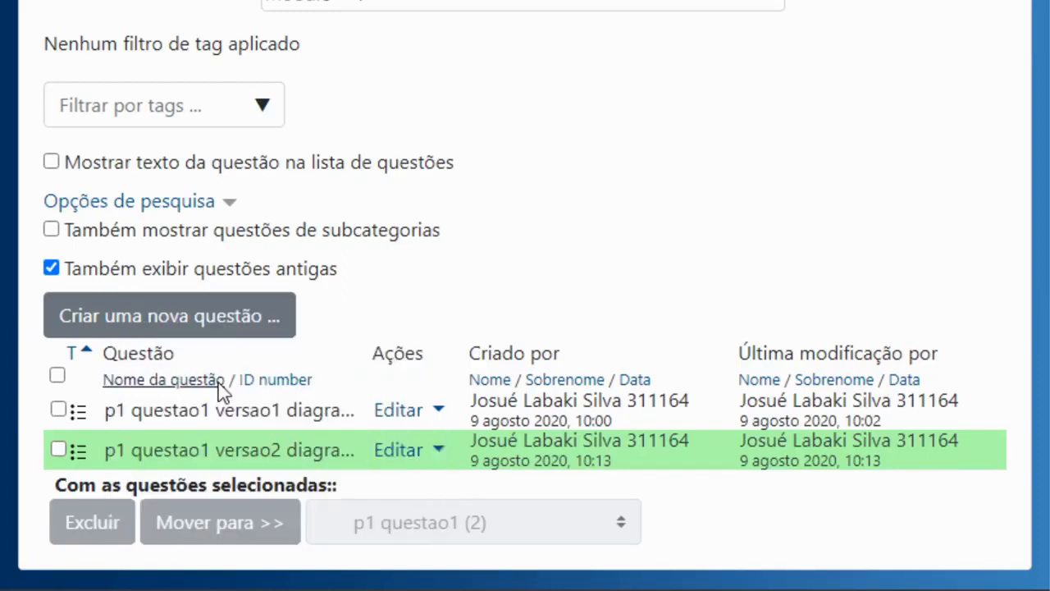
scroll(692, 304, down, 8)
double_click(841, 82)
text(res)
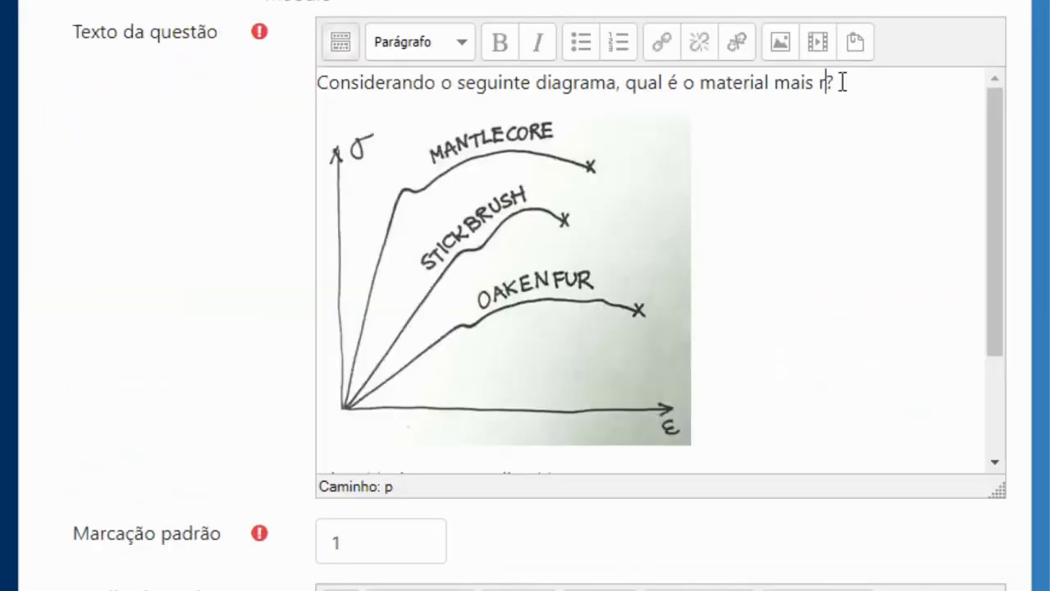
text(iliente)
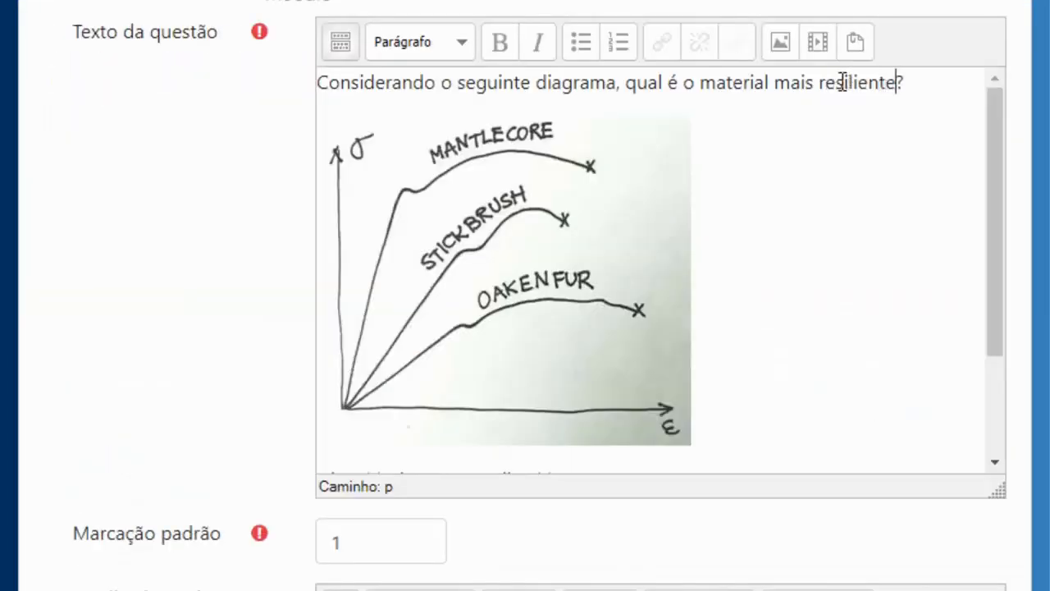
- Reword the question text to ask for the material "com maior limite de escoamento"
drag(898, 85, 774, 83)
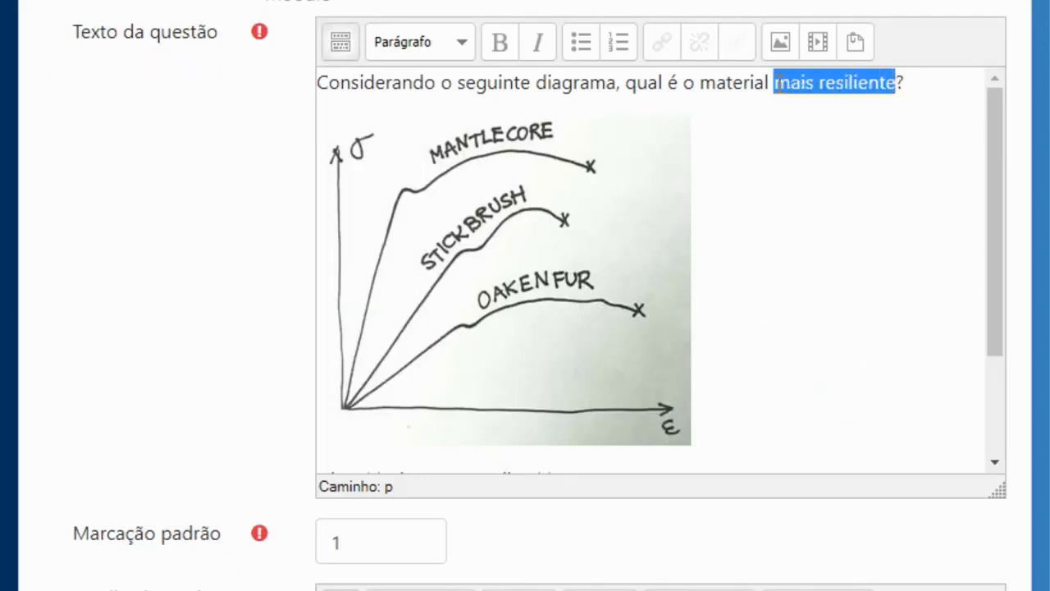
text(do m)
key(BackSpace)
key(BackSpace)
key(BackSpace)
key(BackSpace)
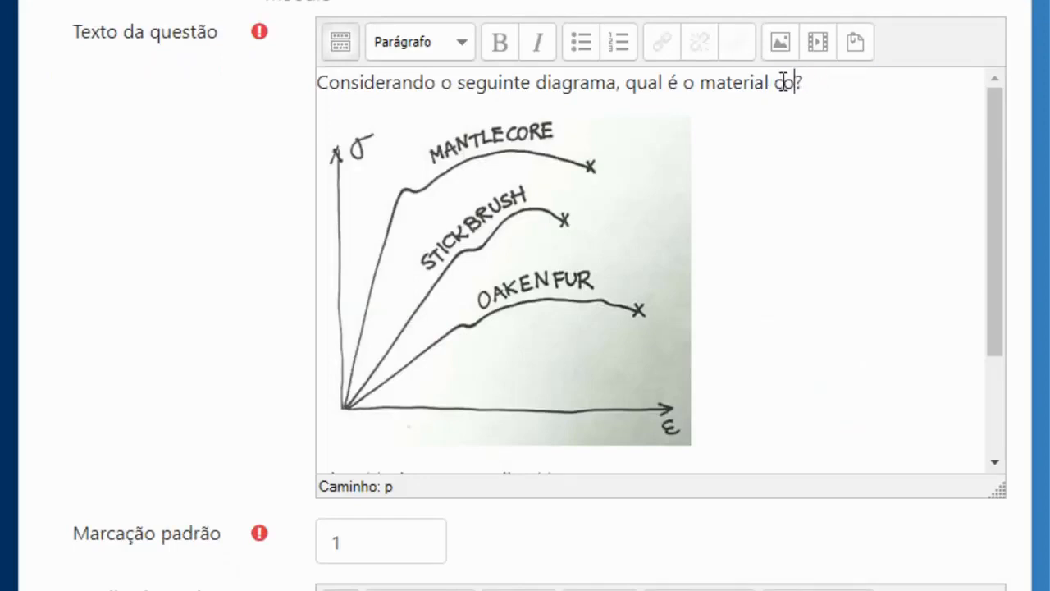
text(com maior )
text(lim)
key(BackSpace)
key(BackSpace)
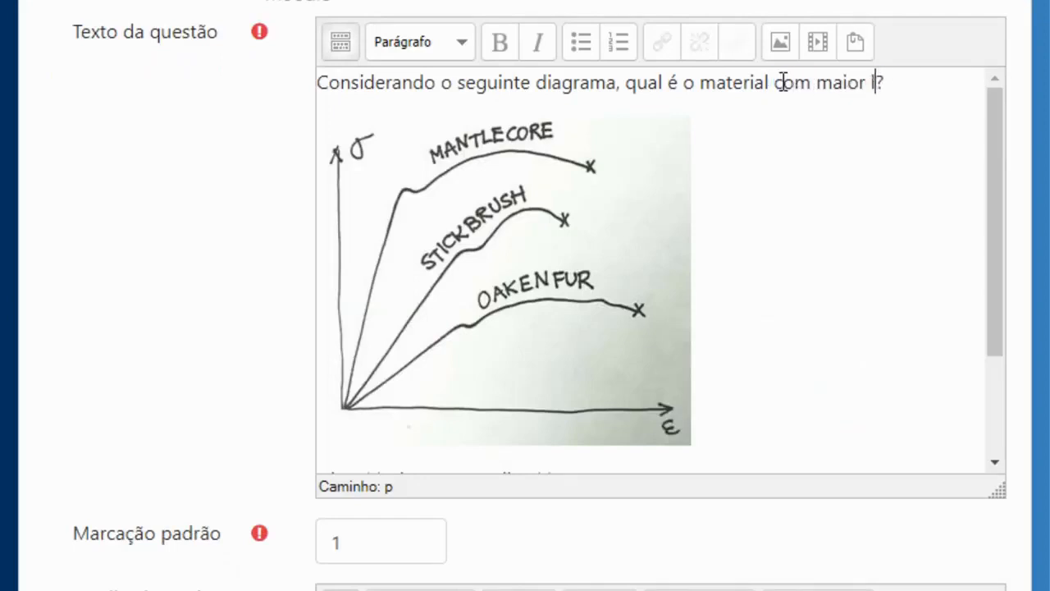
text(imite de escoamento)
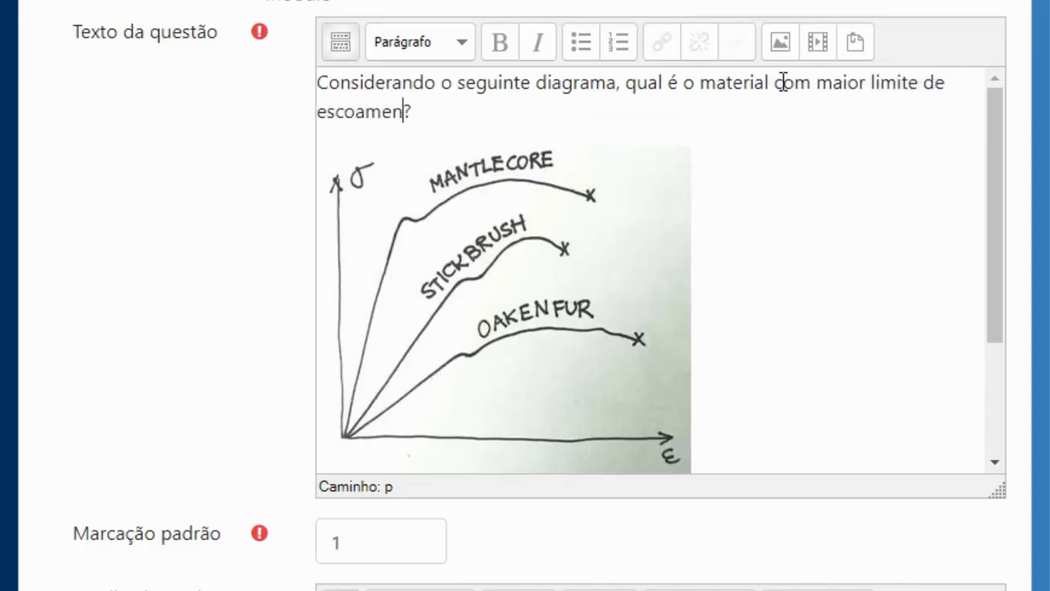
- Change the property asked for in the question text to "tensão de ruptura" and save the question
double_click(397, 116)
text(rigidez)
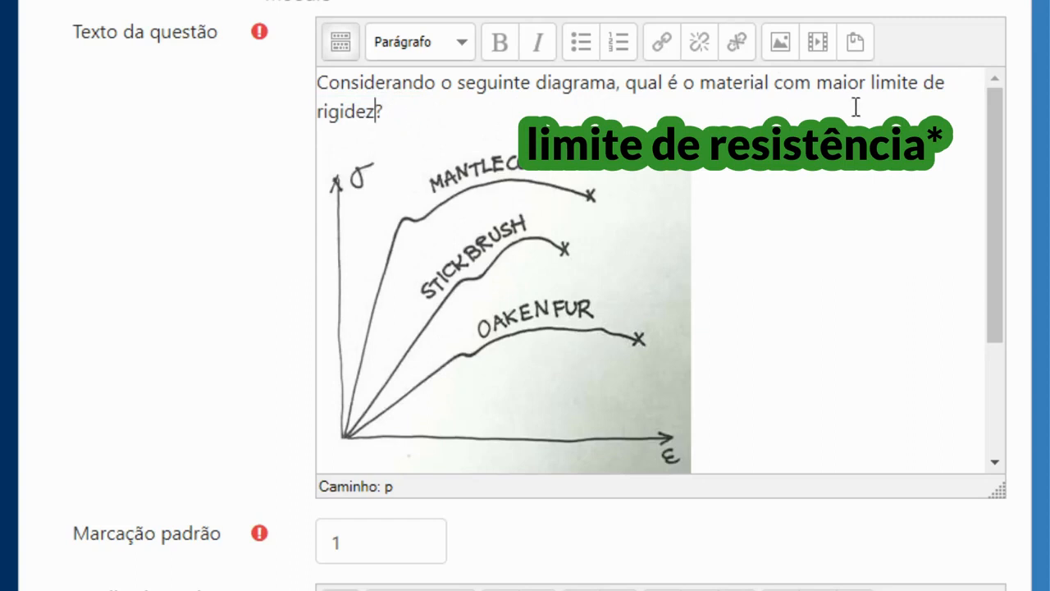
drag(869, 84, 476, 110)
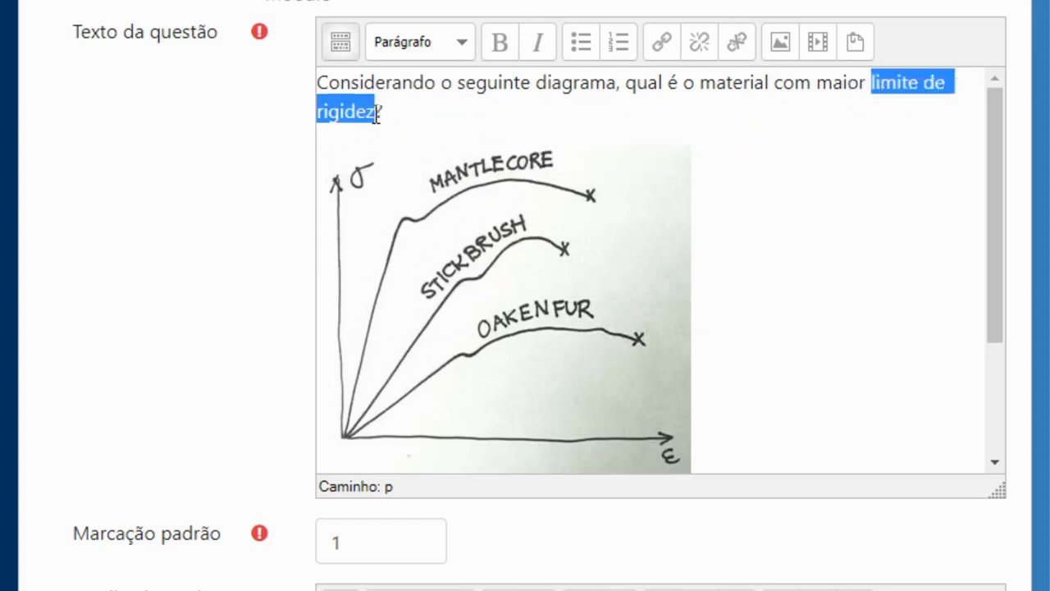
text(tensão de ruptura)
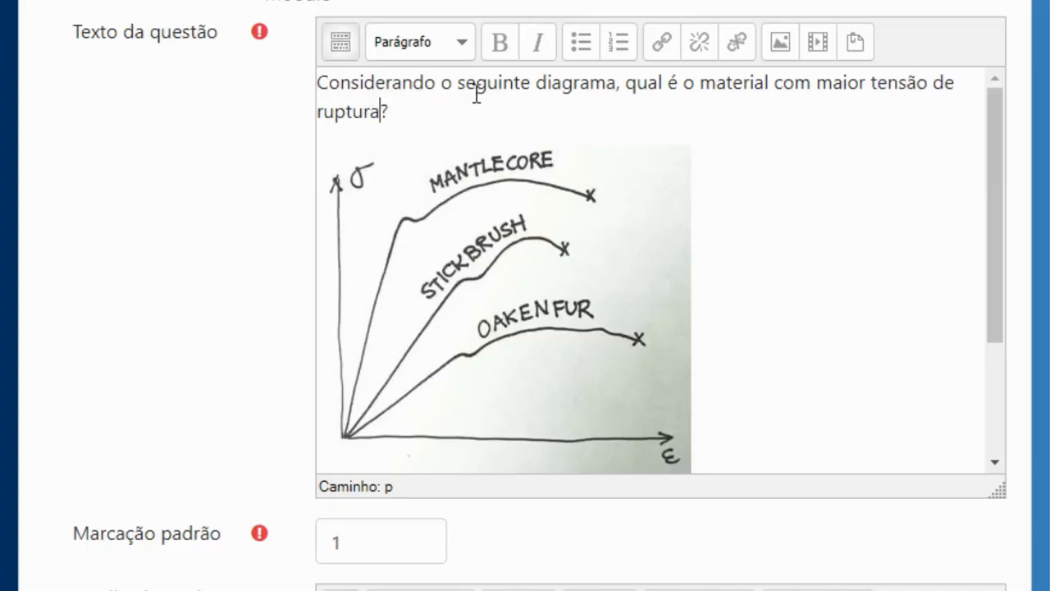
click(393, 112)
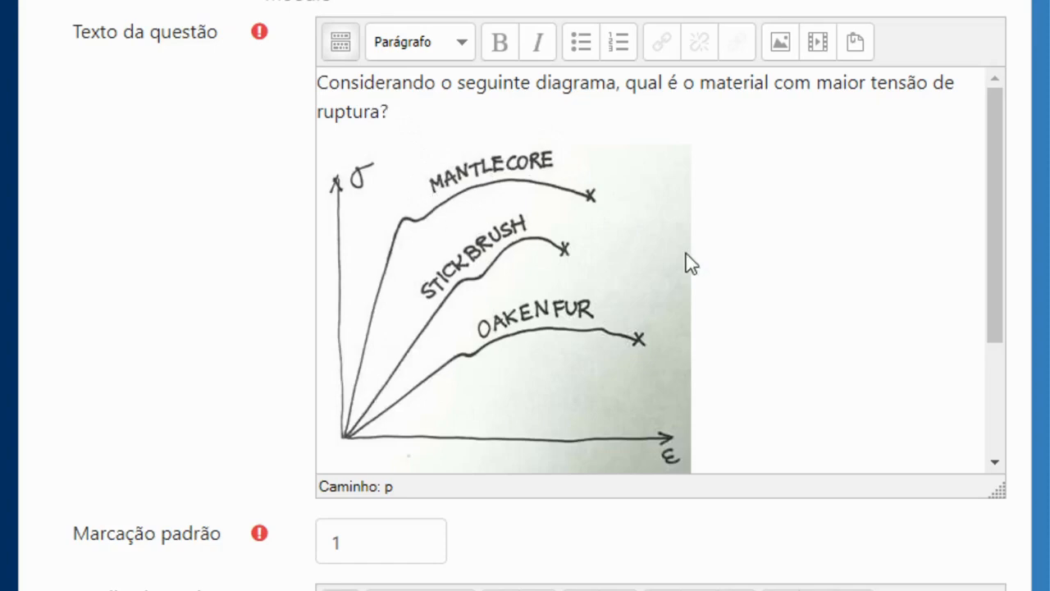
scroll(1041, 476, down, 20)
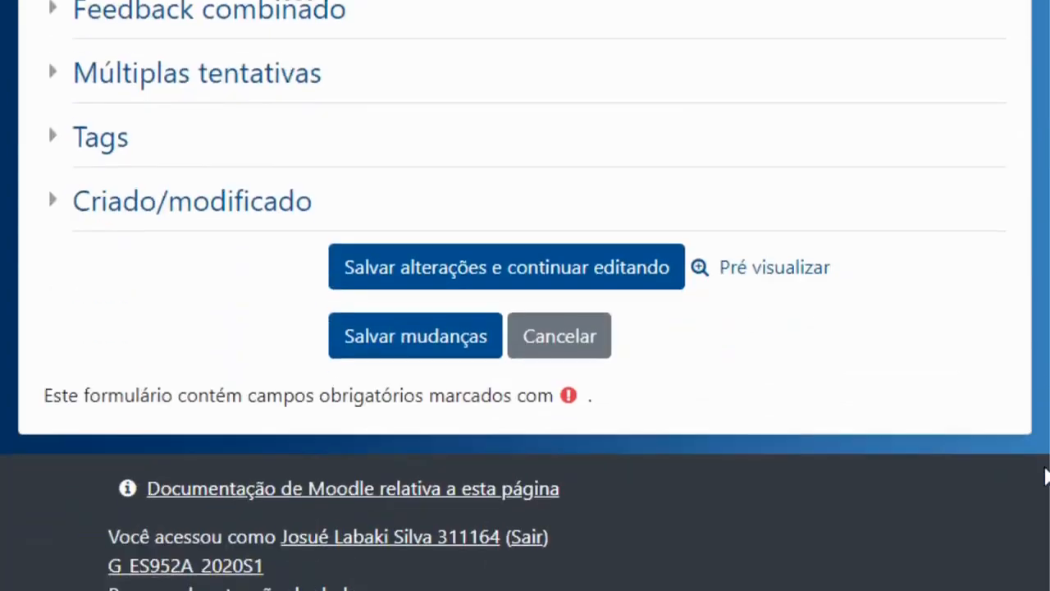
click(431, 289)
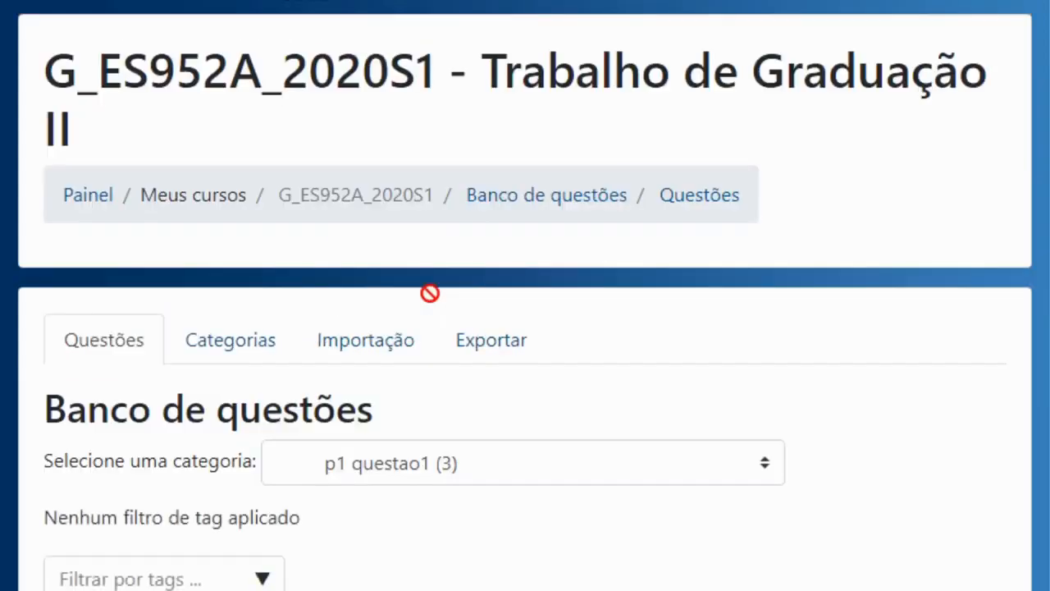
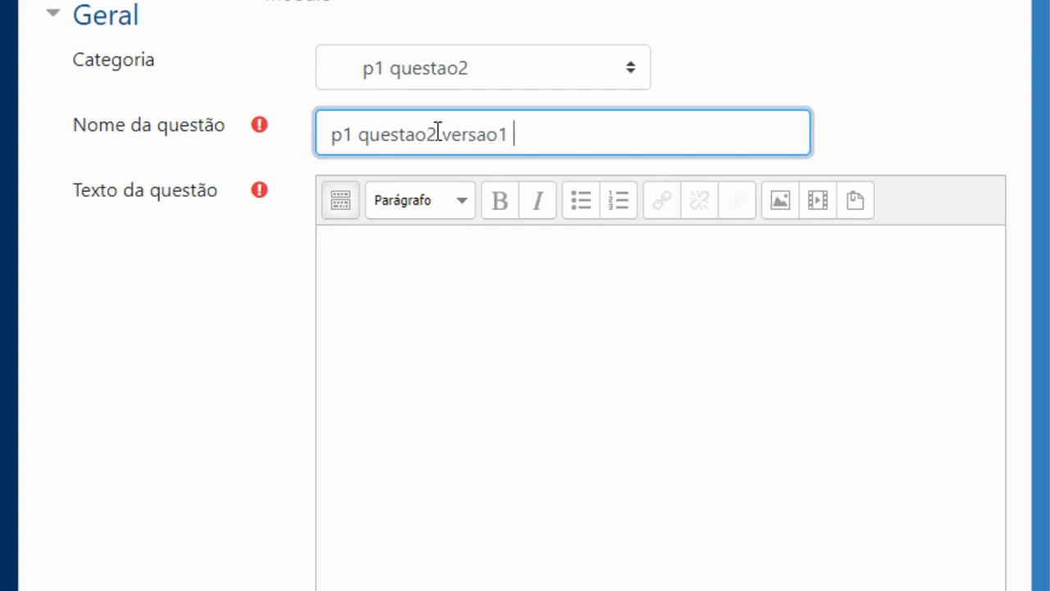
- Complete the new question's name as "p1 questao2 versao1 spectrogram"
text(pectro)
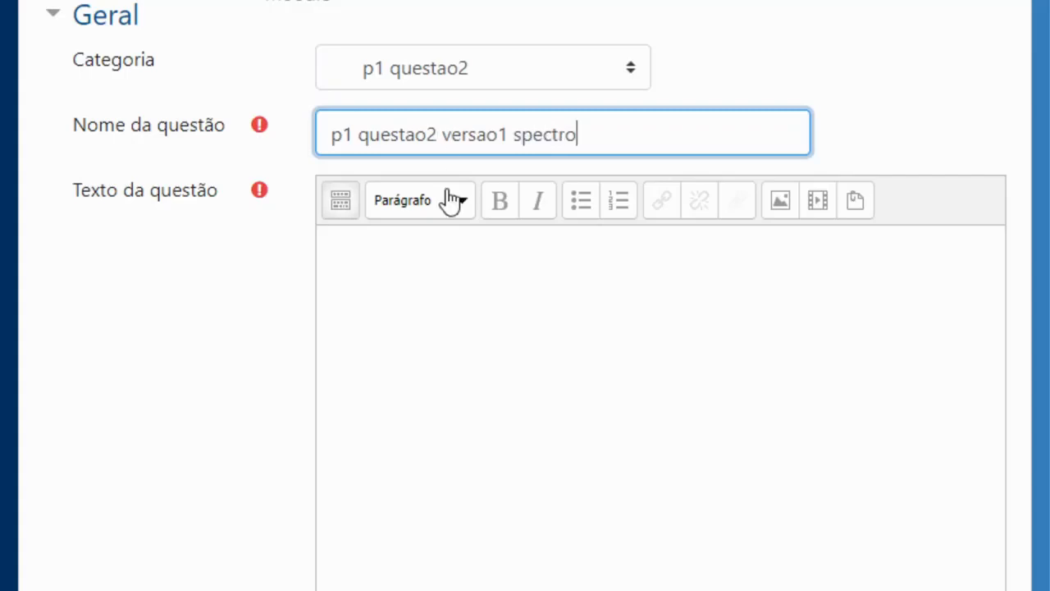
text(grama)
click(483, 281)
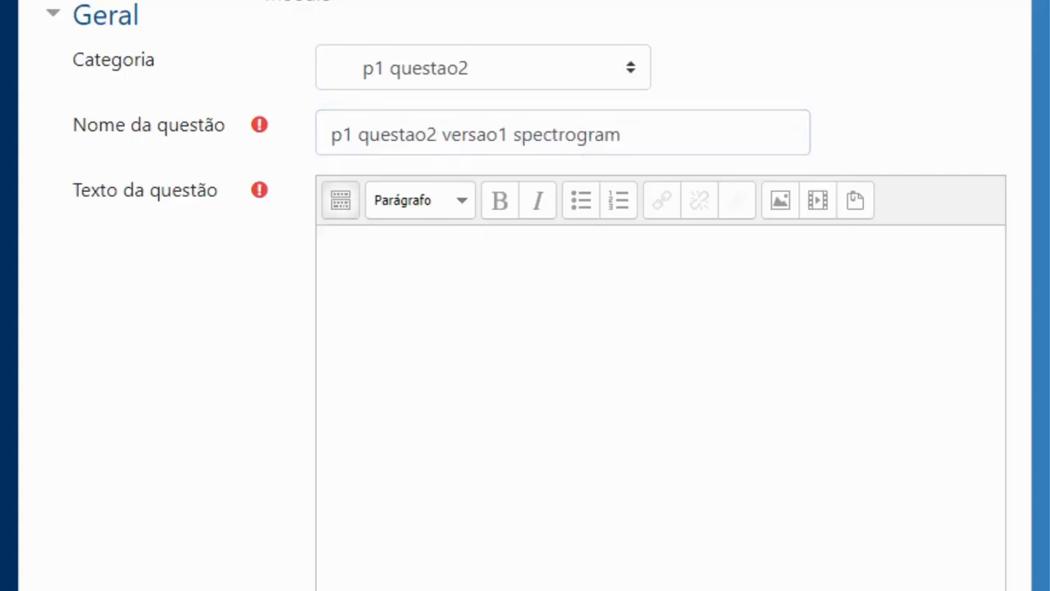
- Begin the question text with "Considerando o seguinte diagrama"
scroll(525, 328, down, 1)
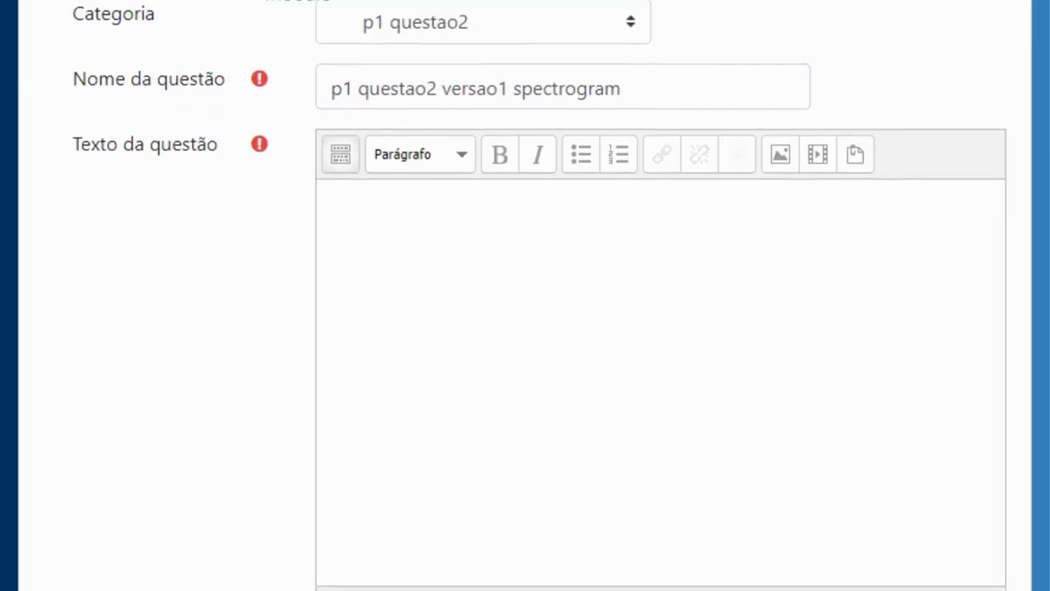
scroll(525, 329, down, 1)
scroll(546, 265, up, 1)
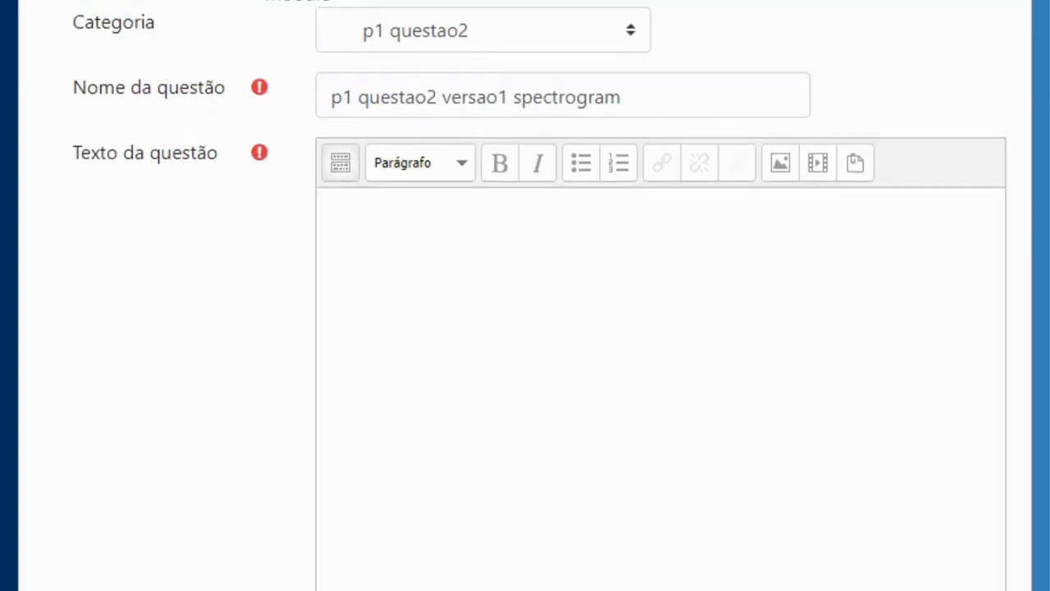
text(Considera)
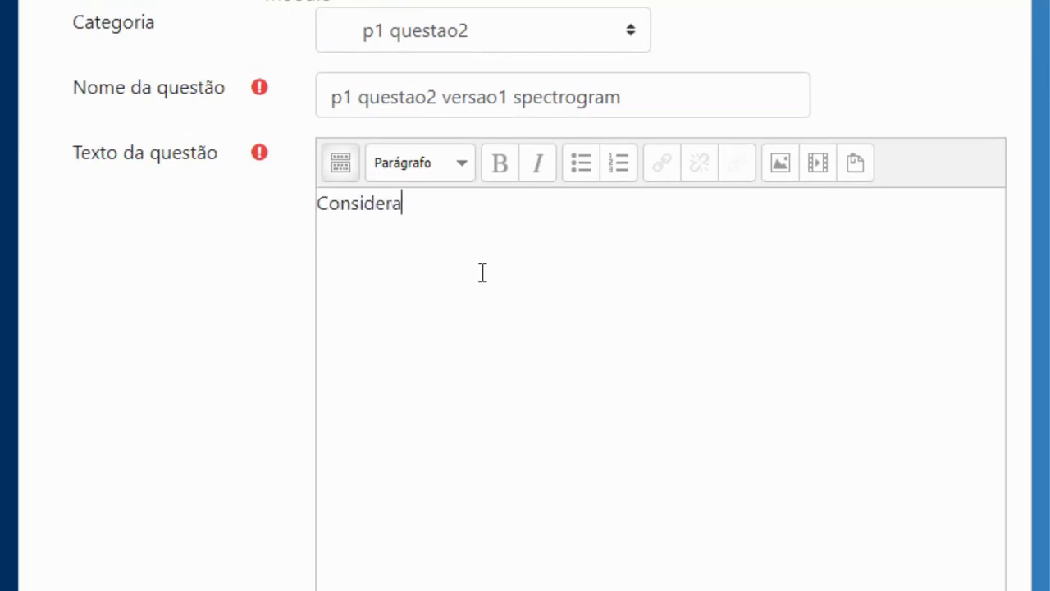
text(ndo o seguinte diagrama)
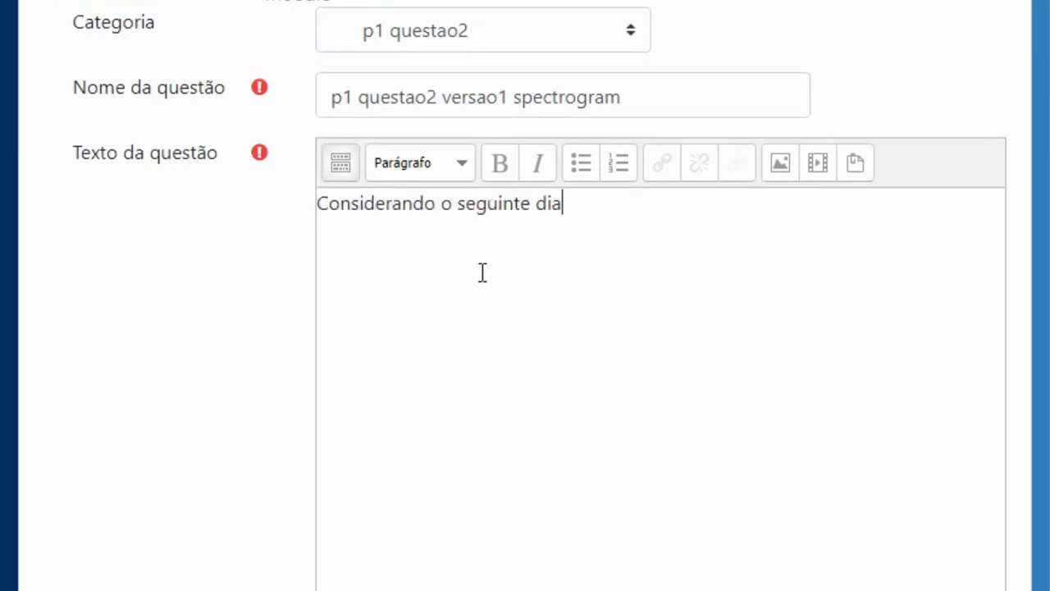
- Upload spectrogram.jpg and insert it after the opening line of the question text, without an image description
click(782, 166)
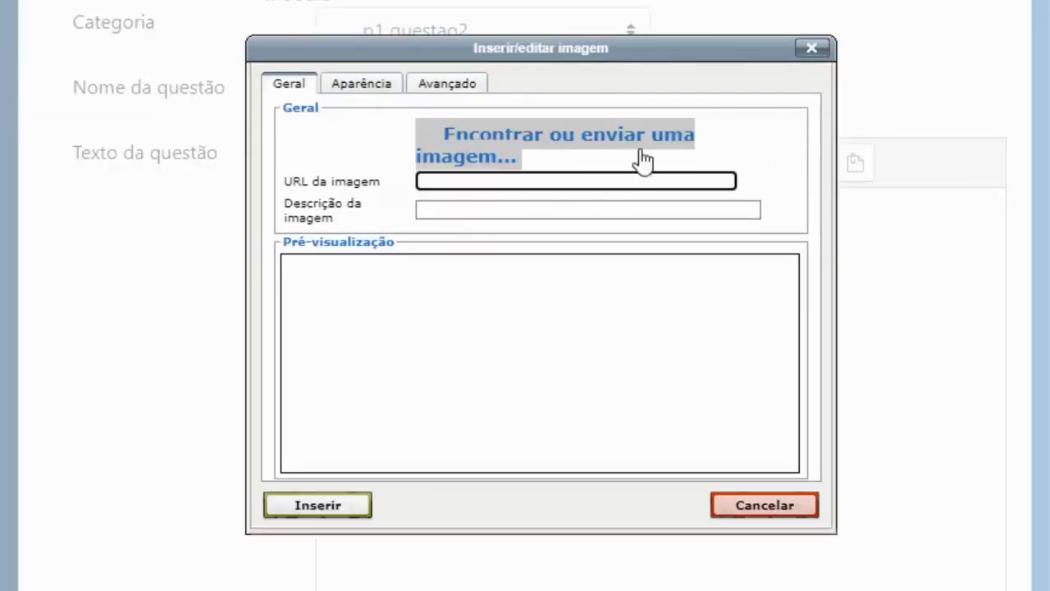
click(485, 156)
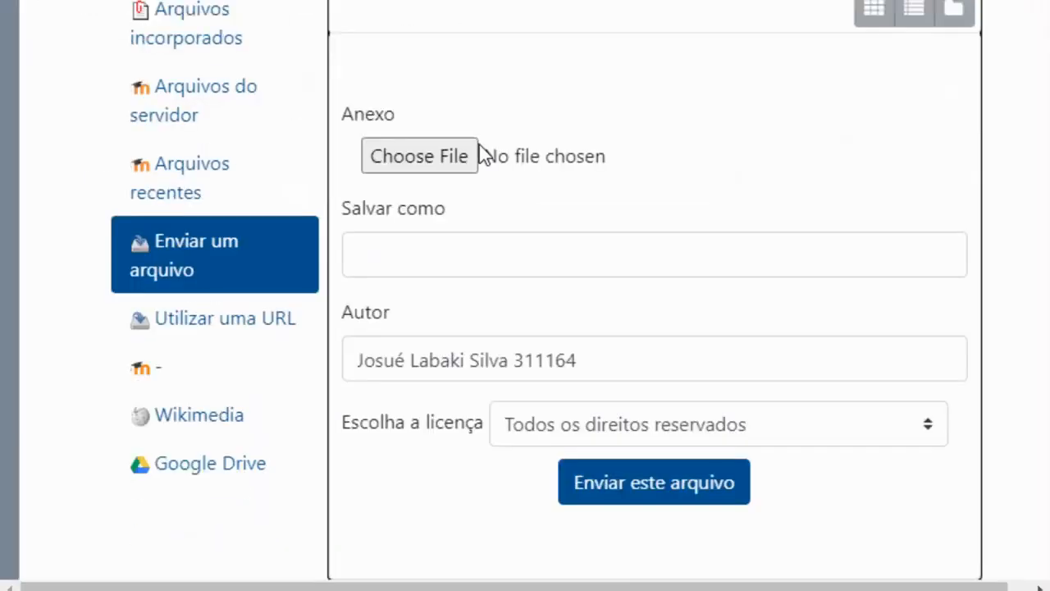
click(417, 163)
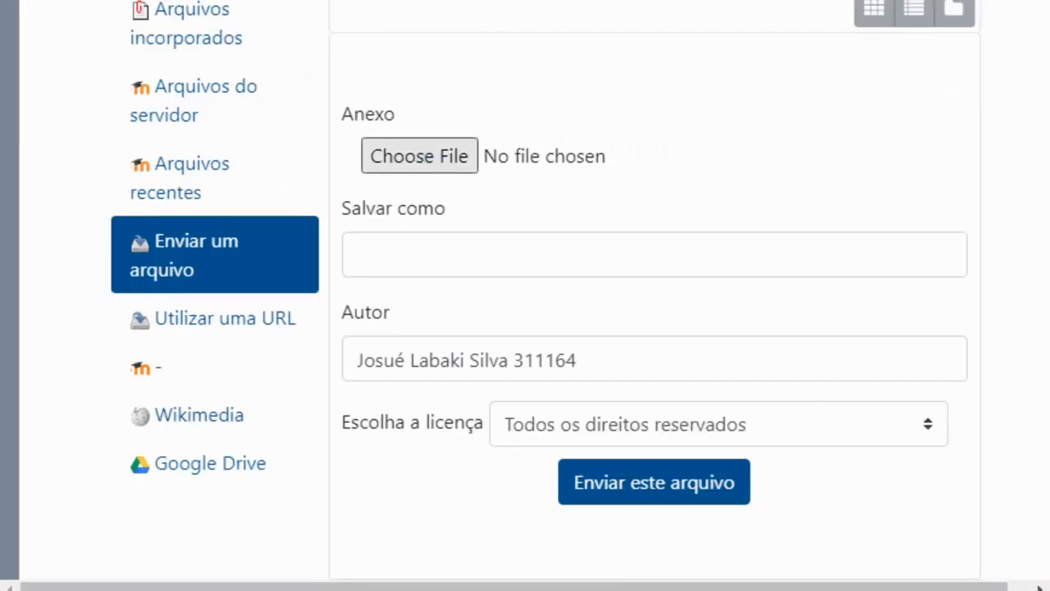
click(944, 488)
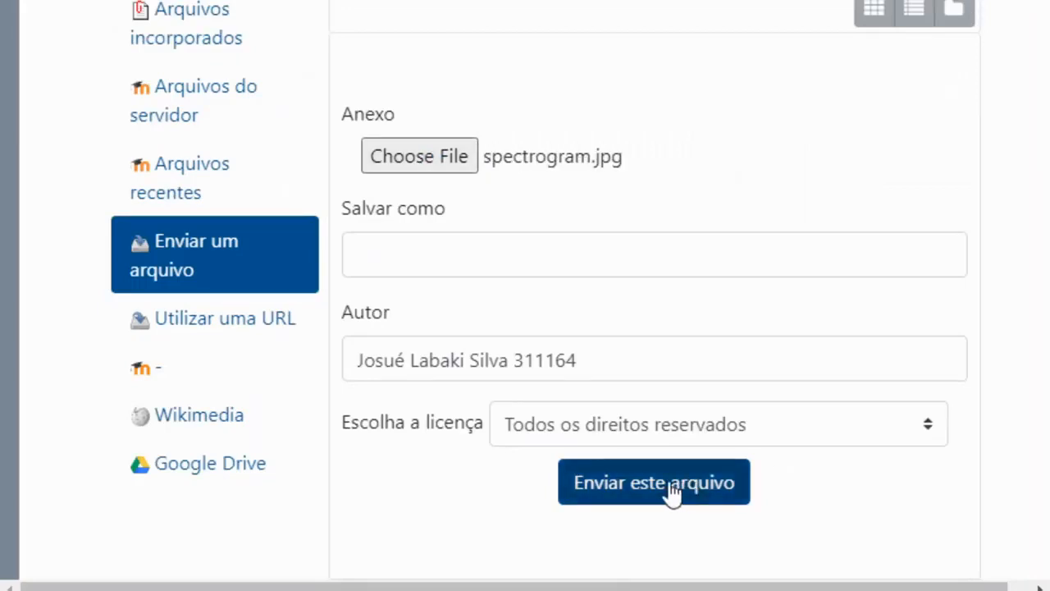
click(630, 491)
click(344, 437)
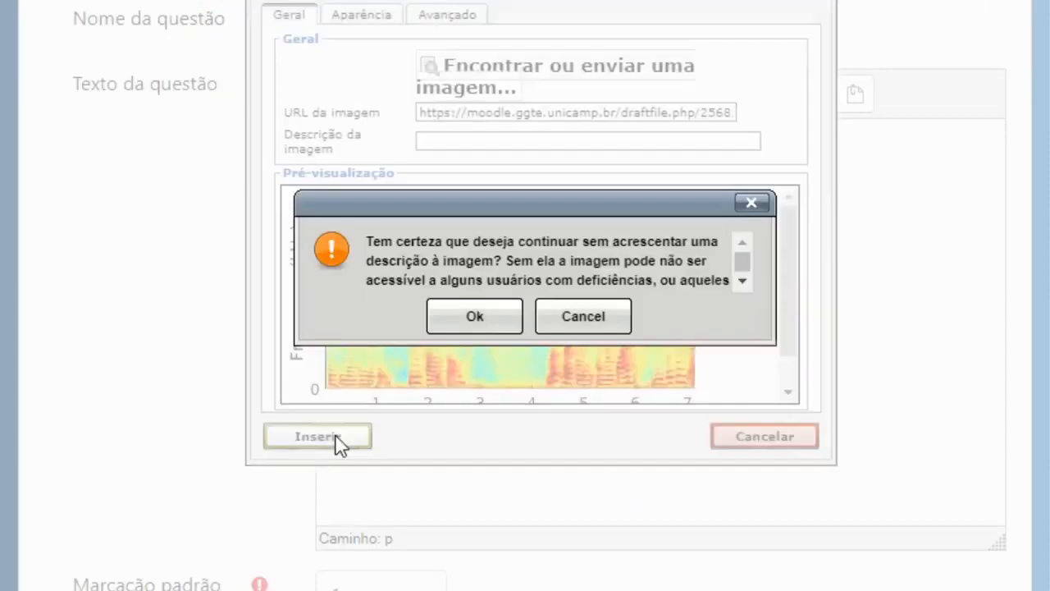
click(478, 316)
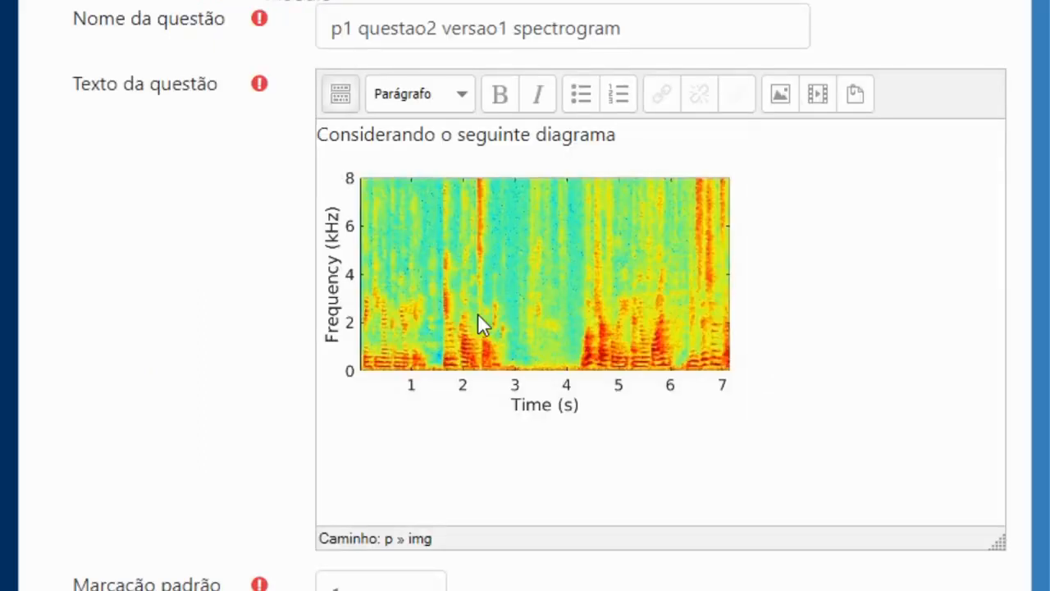
- Below the image add "e a seguinte equação" and $$ \bar{\Pi}=\intop_{0}^{\infty}\left[\begin{array}{cc}\partial\sigma_{XX} & \partial\sigma_{XY}\\\partial\sigma_{XY} & \partial\sigma_{YY}\end{array}\right]_{S}dk_{\beta} $$
key(Return)
text(e a s)
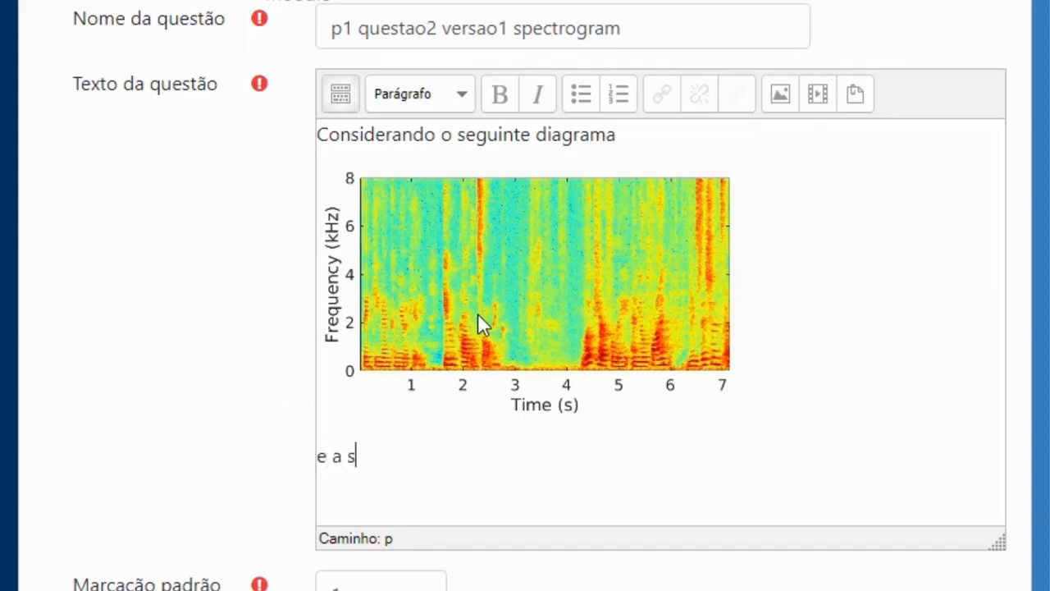
text(eguinte equação)
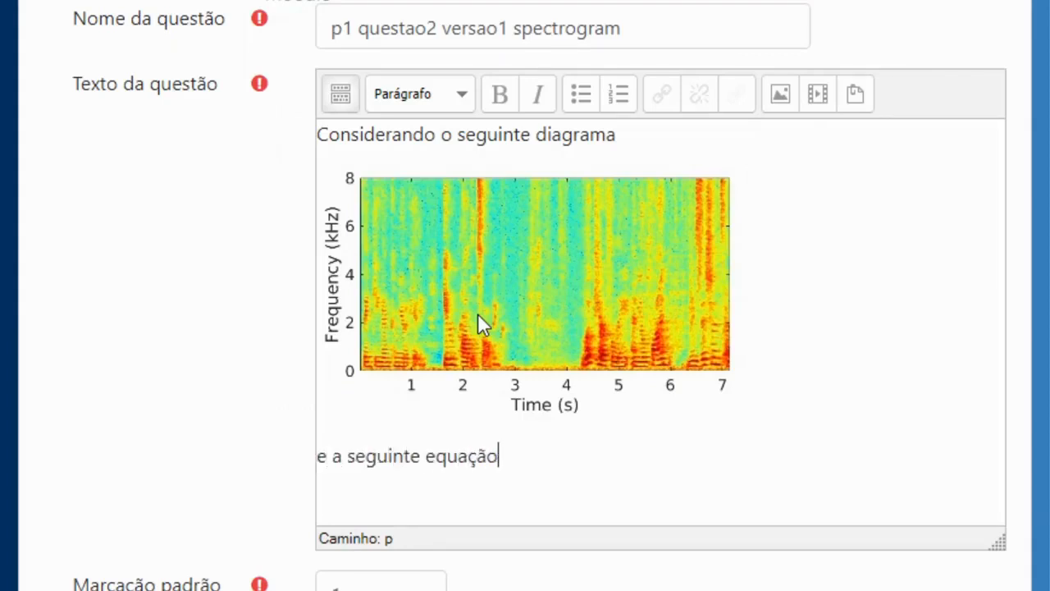
key(Return)
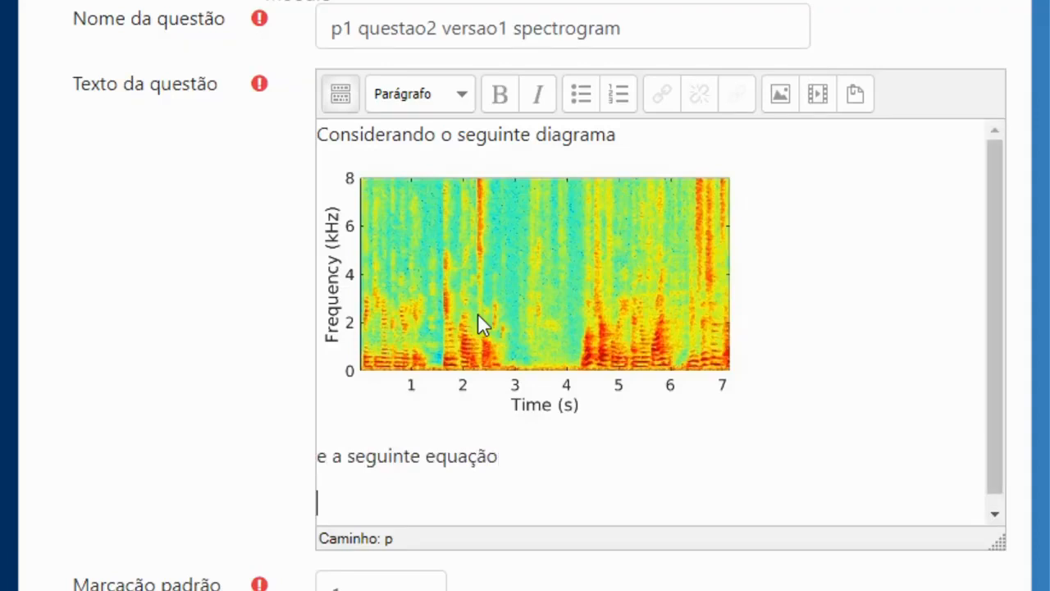
text($$$$)
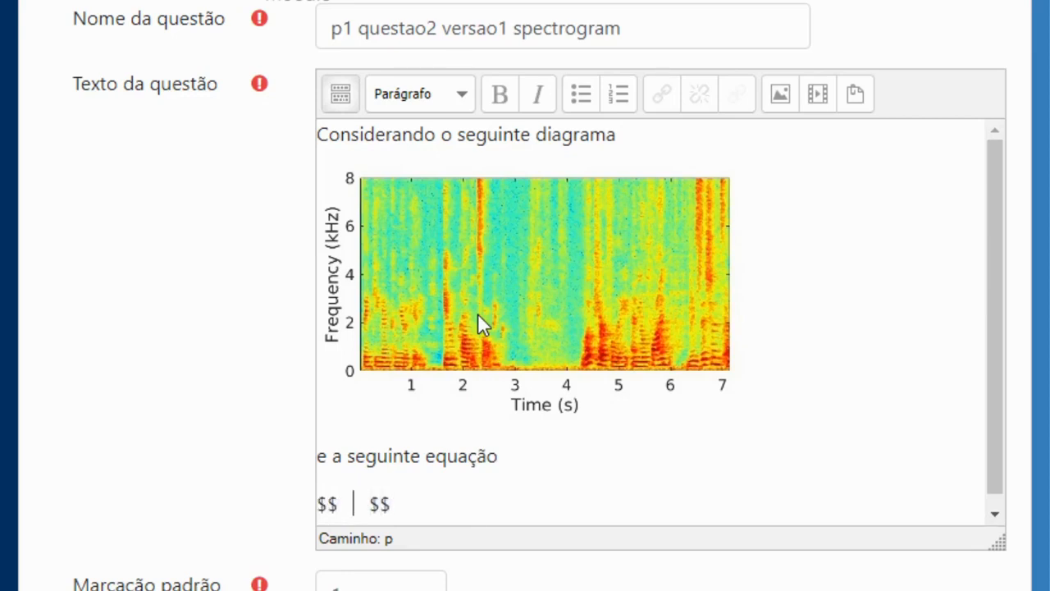
text(\bar{\Pi}=\intop_{0}^{\infty}\left[\begin{array}{cc}\partial\sigma_{XX} & \partial\sigma_{XY}\\\partial\sigma_{XY} & \partial\sigma_{YY}\end{array}\right]_{S}dk_{\beta})
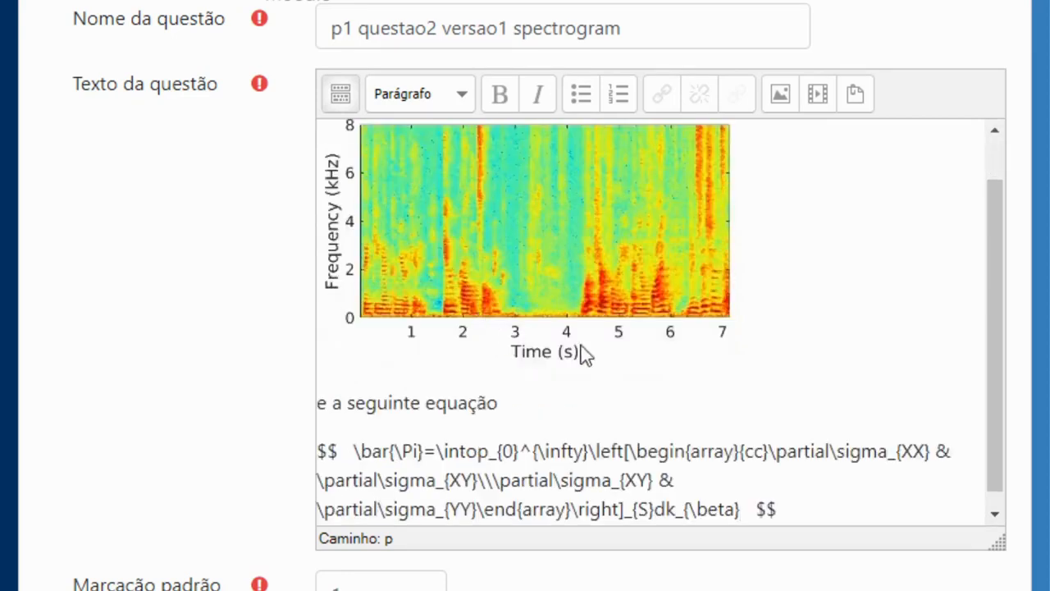
- Finish the question text with the line "selecione as afirmações verdadeiras" below the equation
scroll(994, 288, down, 1)
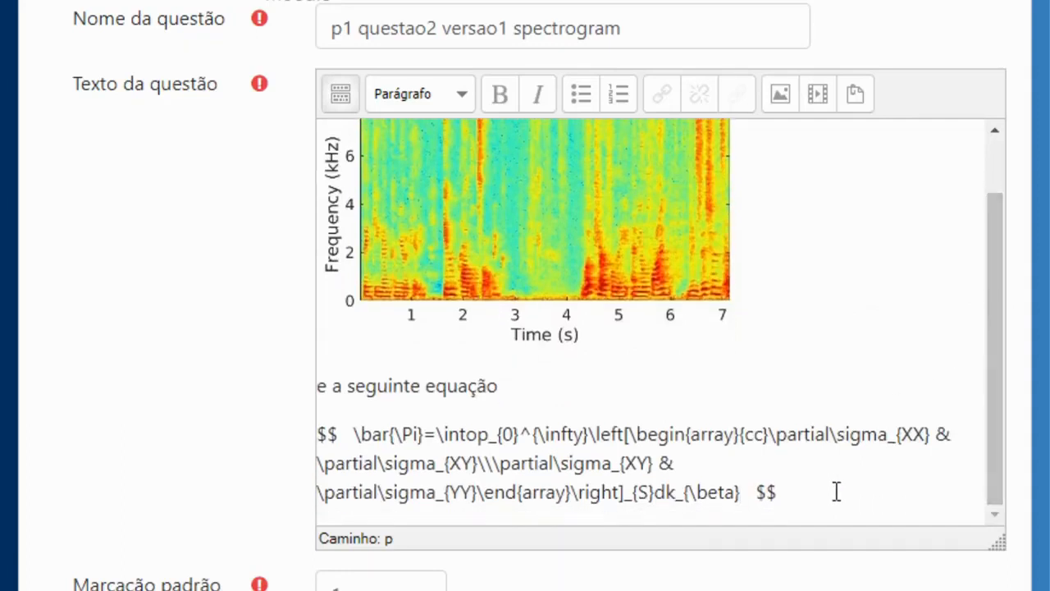
mouse_move(994, 386)
mouse_down()
mouse_move(994, 317)
mouse_move(987, 401)
mouse_up()
key(Return)
text(selecio)
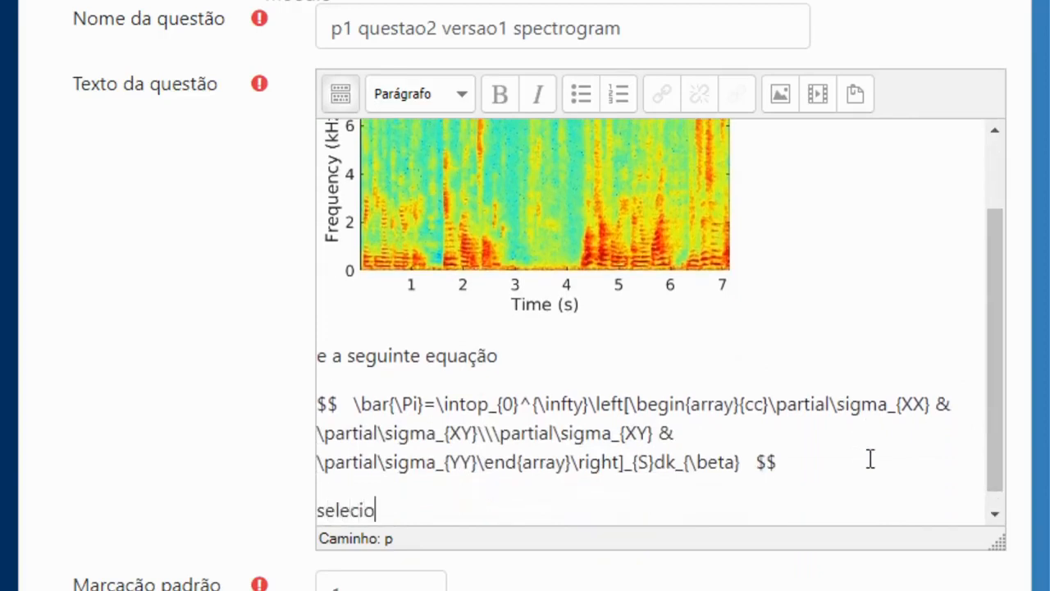
text(ne as afirmações )
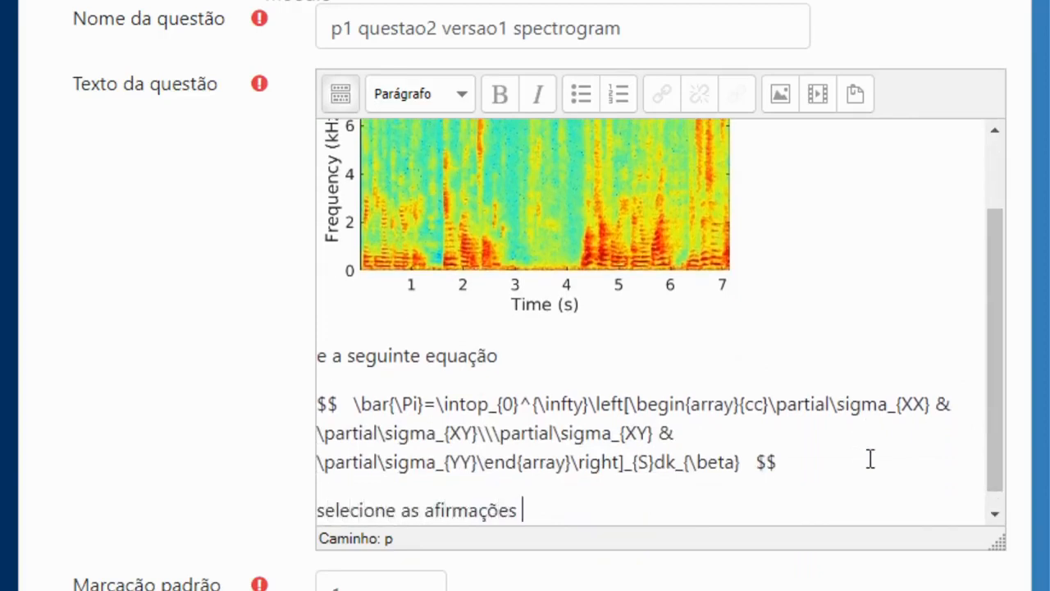
text(verdadeiras)
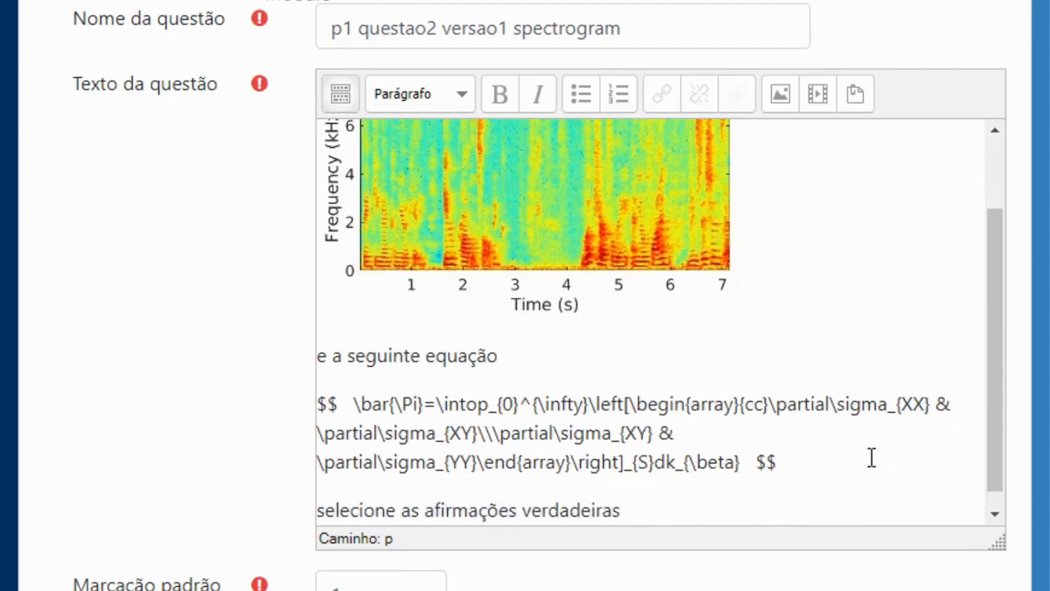
- Set the question to "Múltiplas respostas permitidas" with the options shuffled
scroll(525, 328, down, 5)
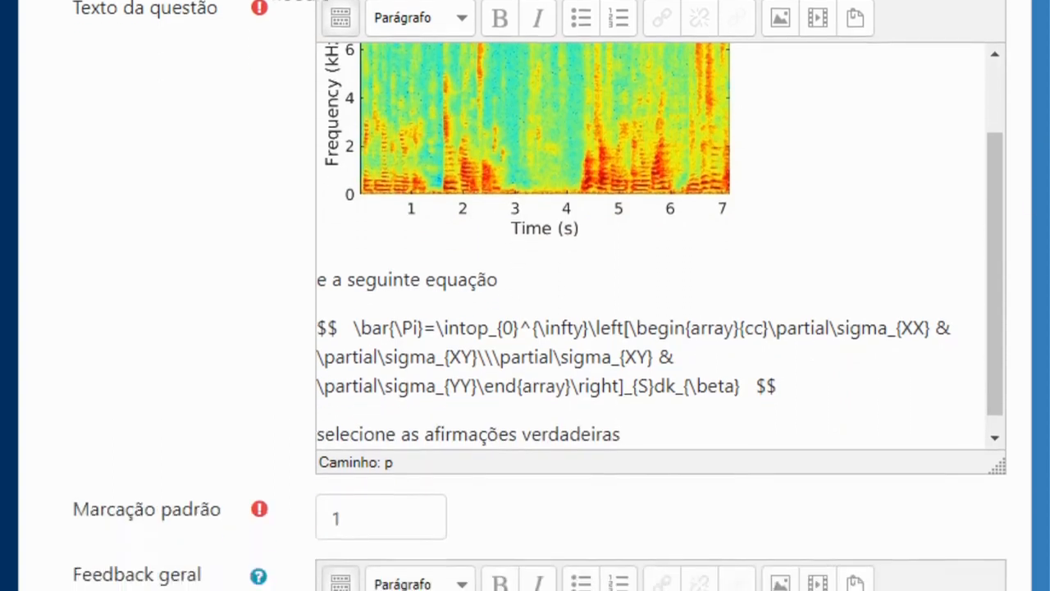
scroll(525, 329, down, 8)
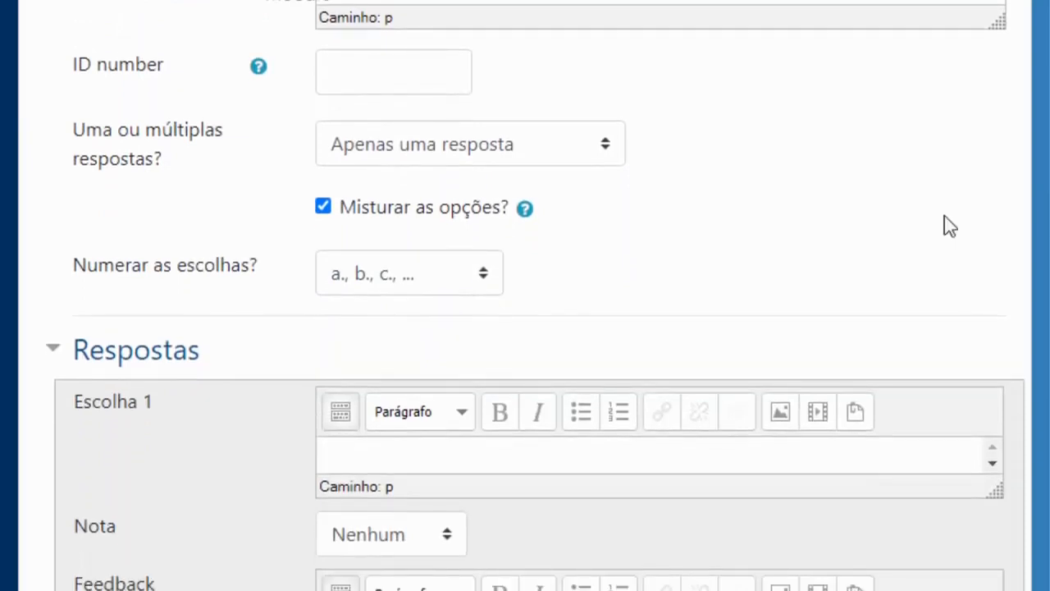
click(450, 145)
click(453, 186)
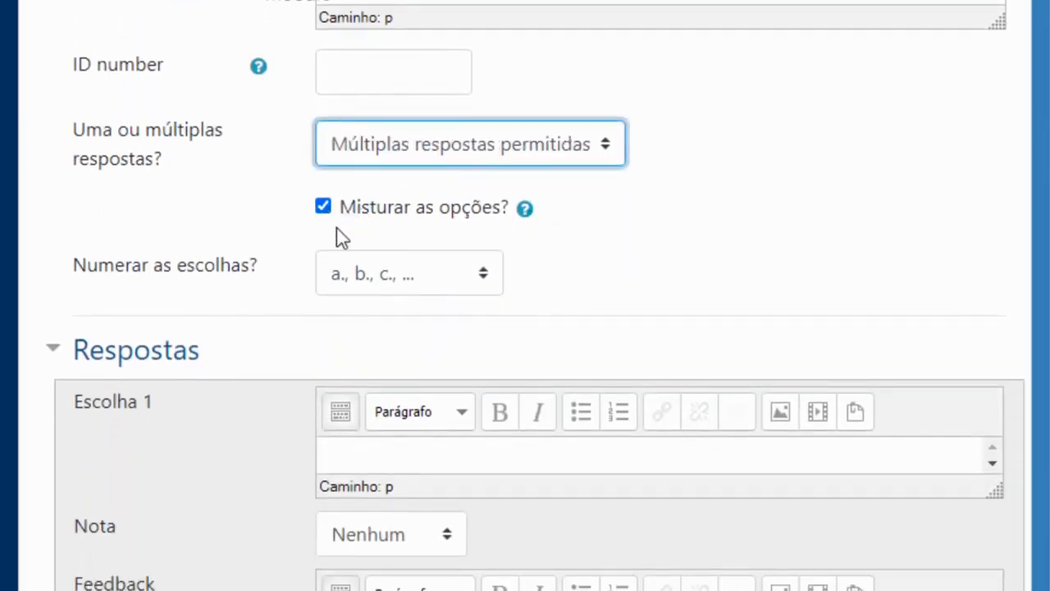
click(318, 209)
click(321, 211)
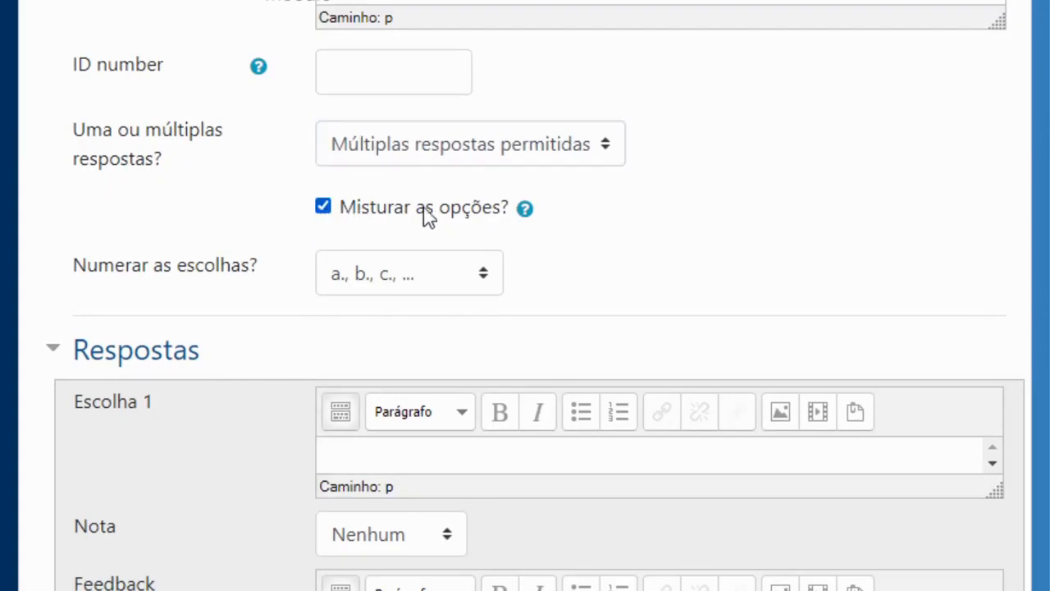
- Number the answer choices with lowercase Roman numerals (i., ii., iii., ...)
click(418, 283)
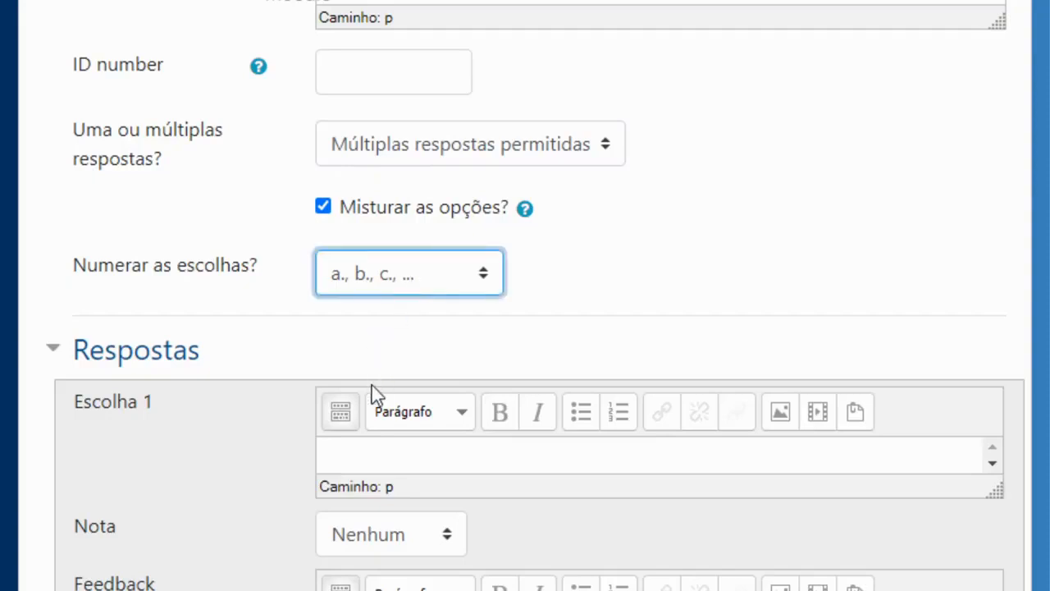
key(Down)
key(Down)
key(Down)
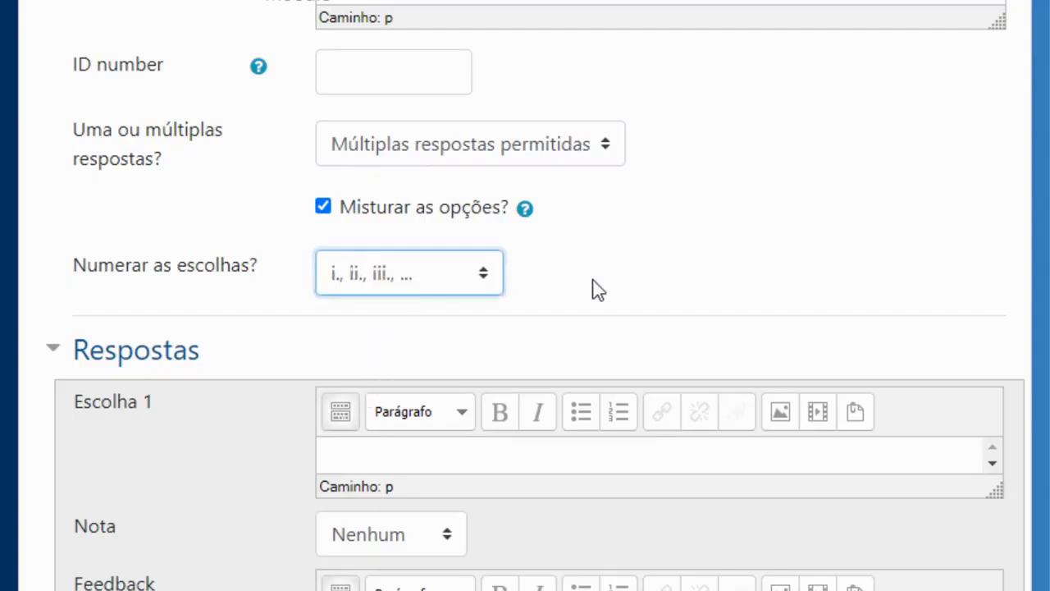
click(598, 291)
- Fill choice 1 with "O diagrama mostra um espectrograma" and choice 2 with "A equação envolve um $$\pi$$ maiúsculo"
scroll(442, 143, down, 4)
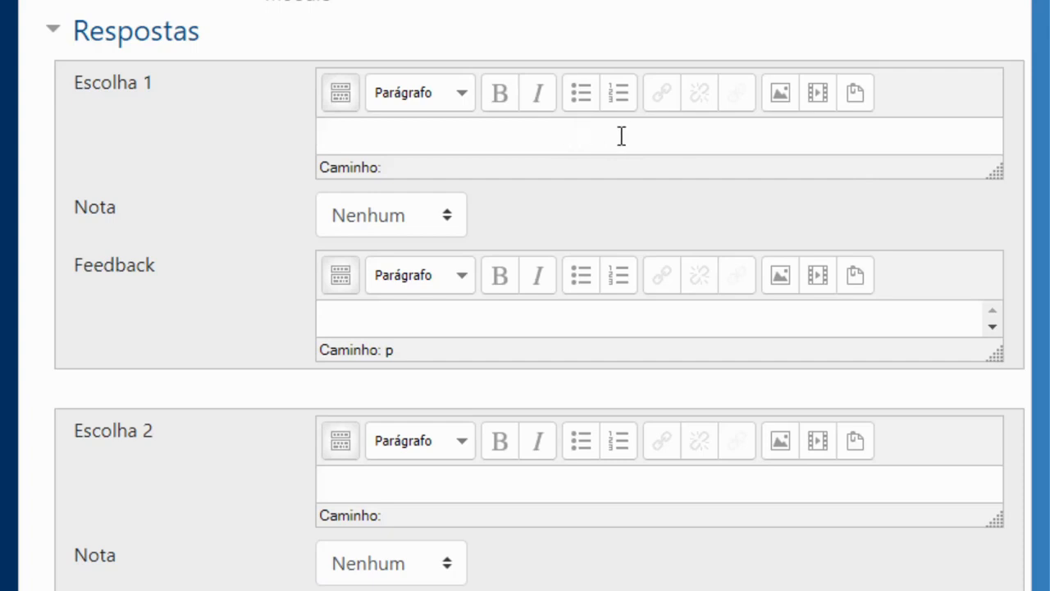
text(O )
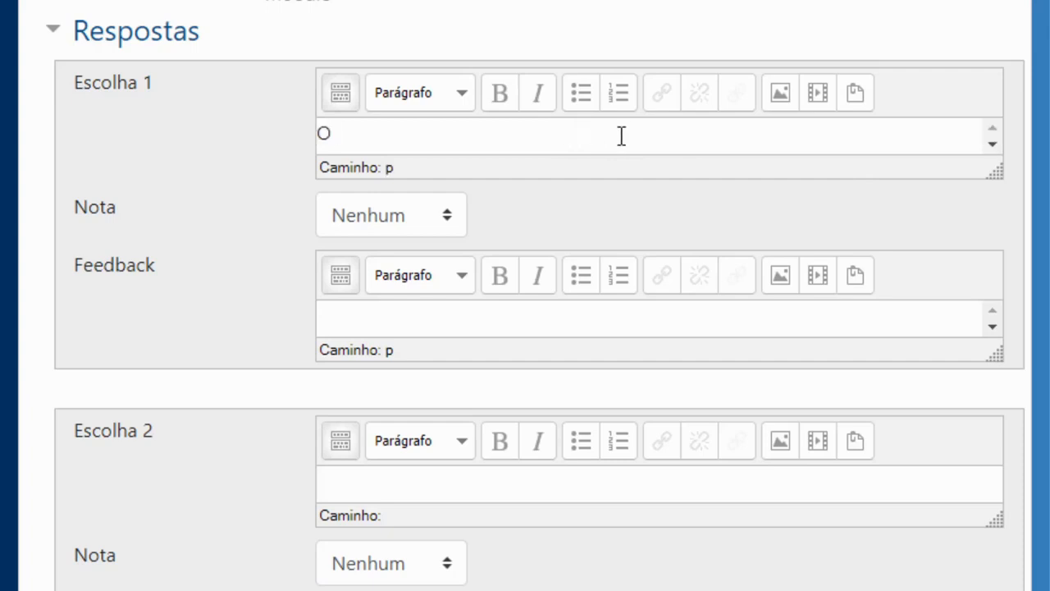
text(diagrama mostra um )
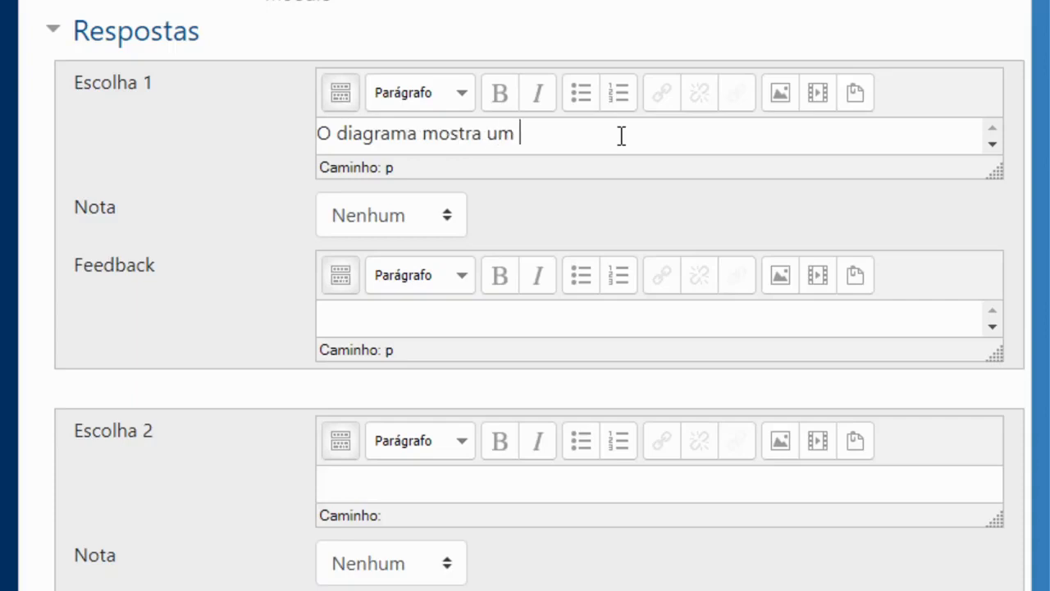
text(espectrograma)
click(498, 483)
text(A equação envolve um $$\pi$)
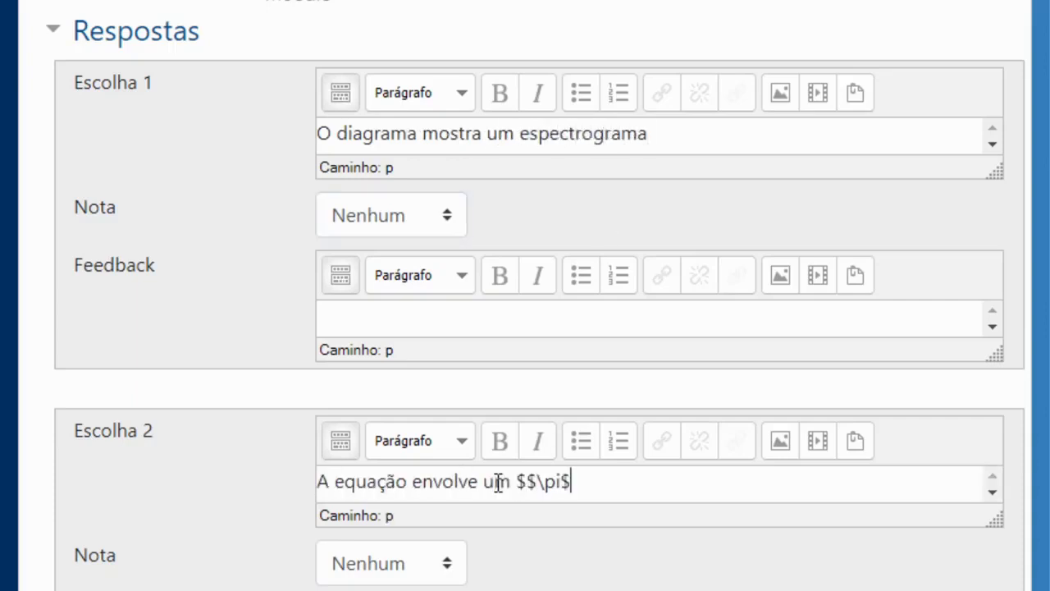
text($ maiúsculo)
- Fill choice 3 with "A equação descreve o diagrama" and choice 4 with "A frequência máxima é 8Hz"
scroll(499, 483, down, 8)
click(476, 125)
text(A equação descreve o diagrama)
click(445, 476)
text(A frequência máxima é 8Hz)
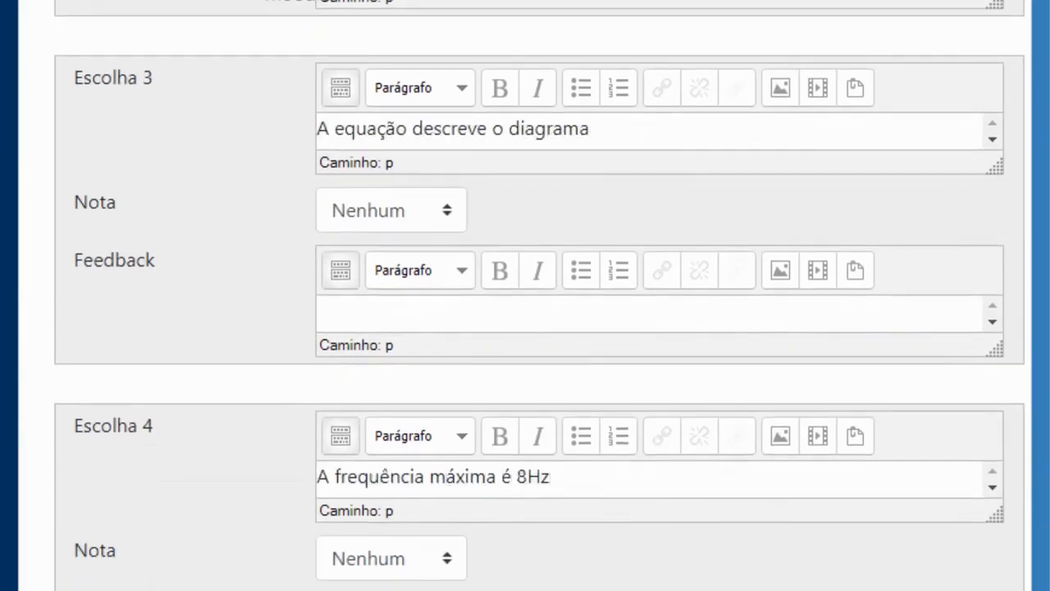
- Examine the $$ delimiters around the inline LaTeX symbol in the text of choice 2
scroll(994, 293, up, 5)
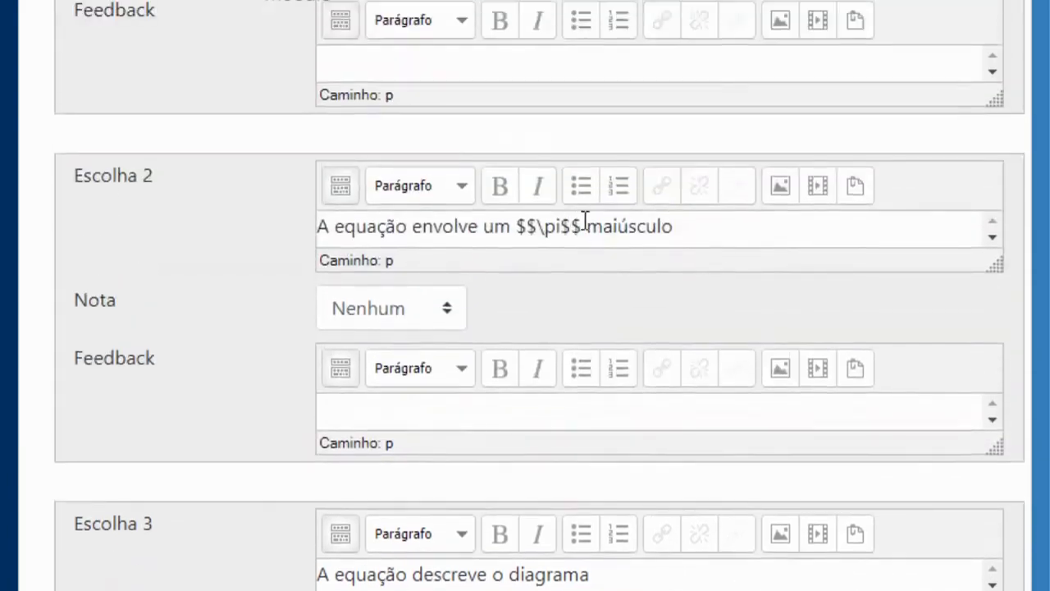
drag(583, 225, 521, 223)
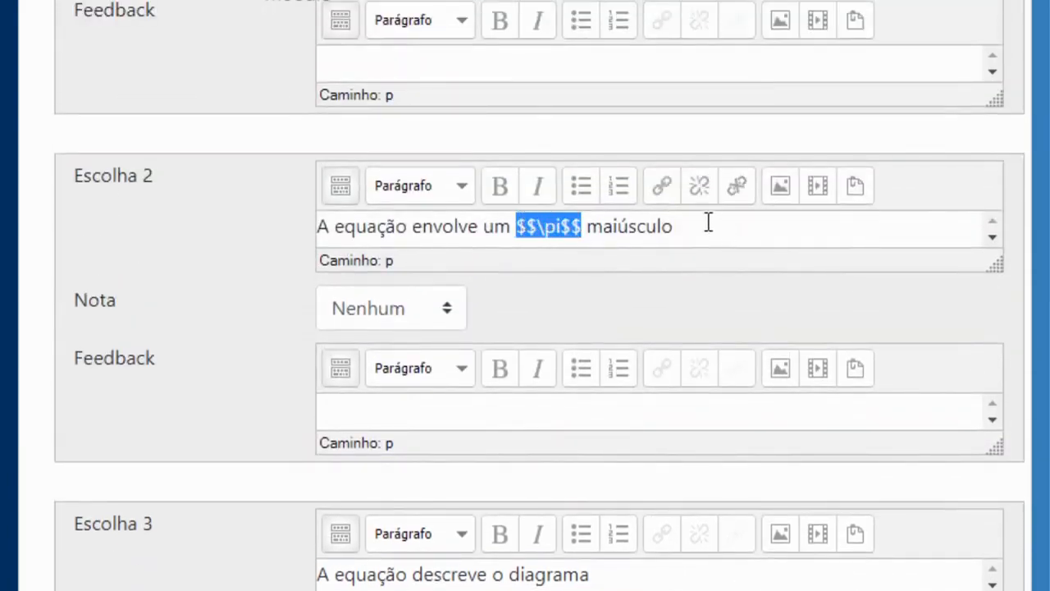
click(534, 223)
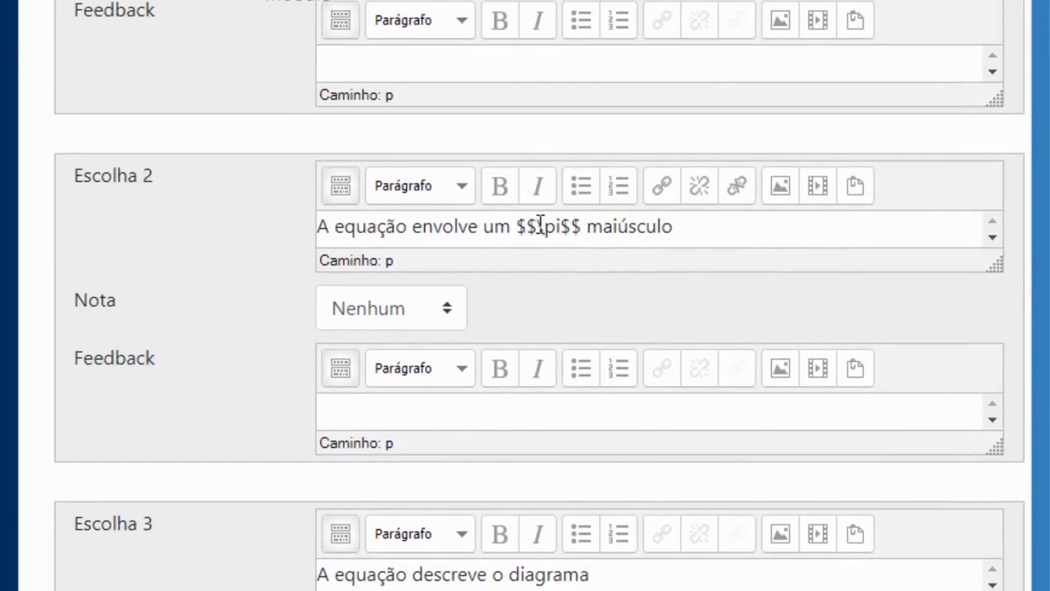
drag(538, 224, 516, 225)
click(579, 227)
drag(579, 227, 560, 225)
click(694, 229)
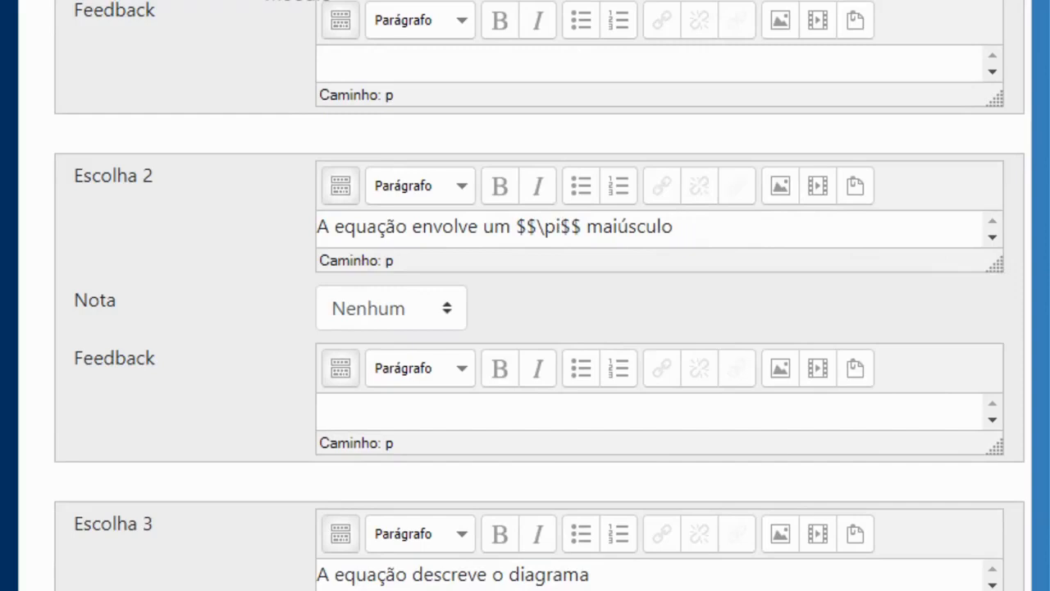
scroll(540, 296, up, 3)
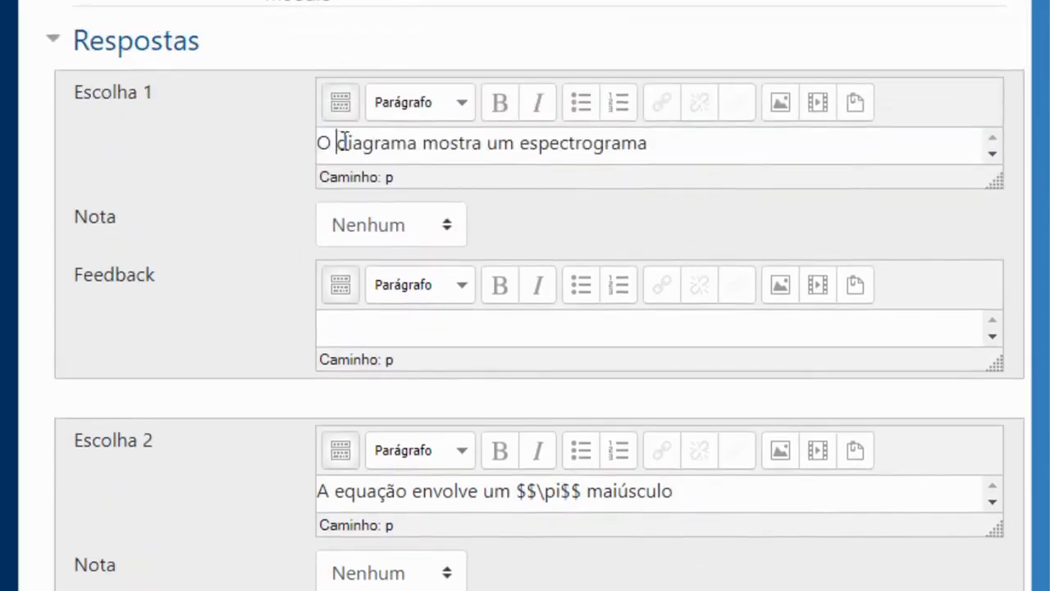
- Set the grade of choice 1 and choice 2 to 50% each
drag(336, 143, 678, 143)
click(661, 144)
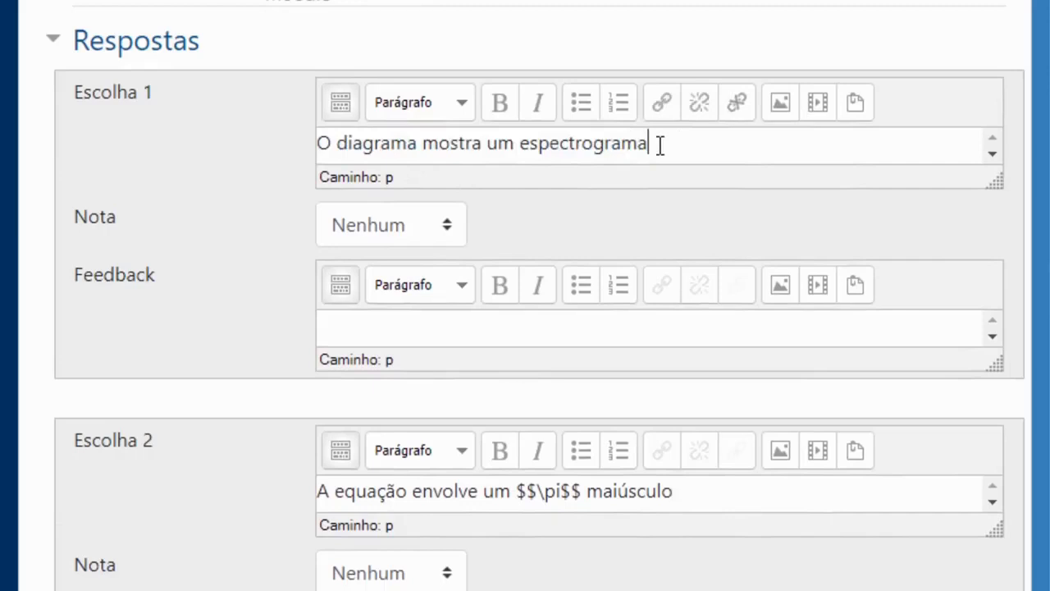
click(448, 234)
click(386, 16)
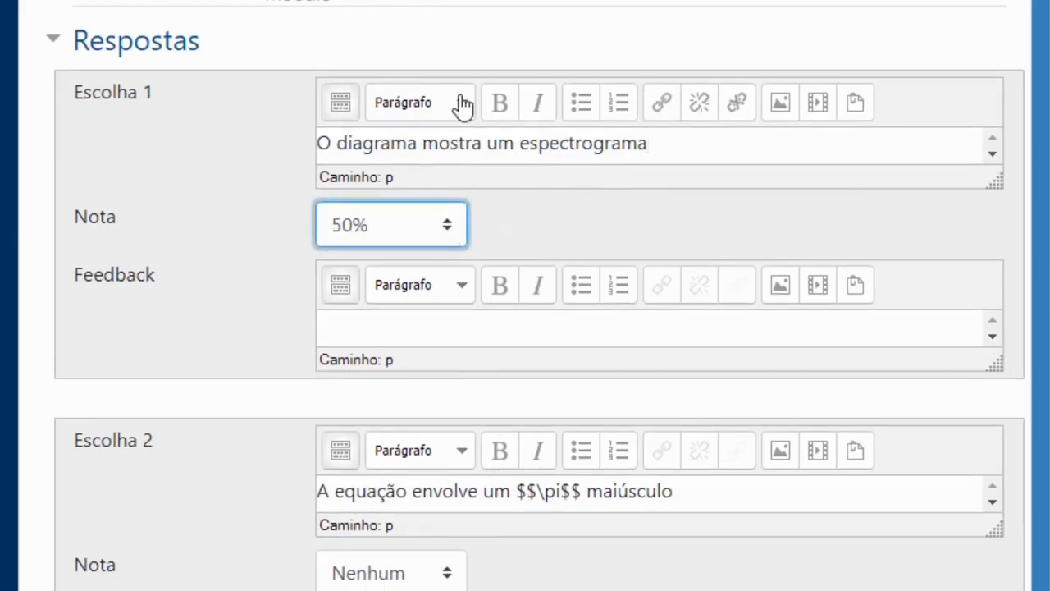
scroll(1048, 267, down, 4)
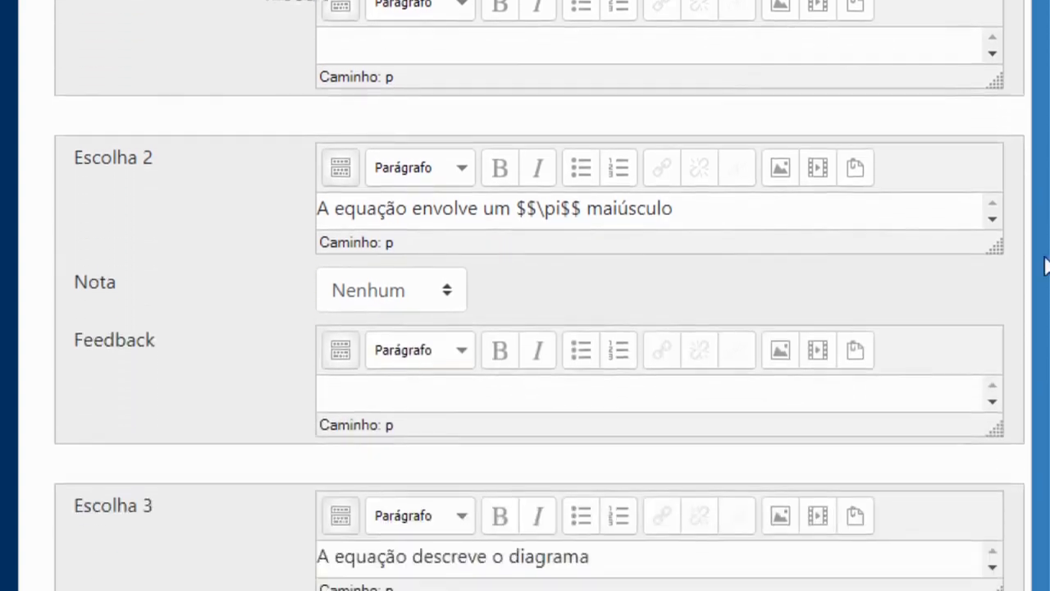
click(448, 291)
click(379, 8)
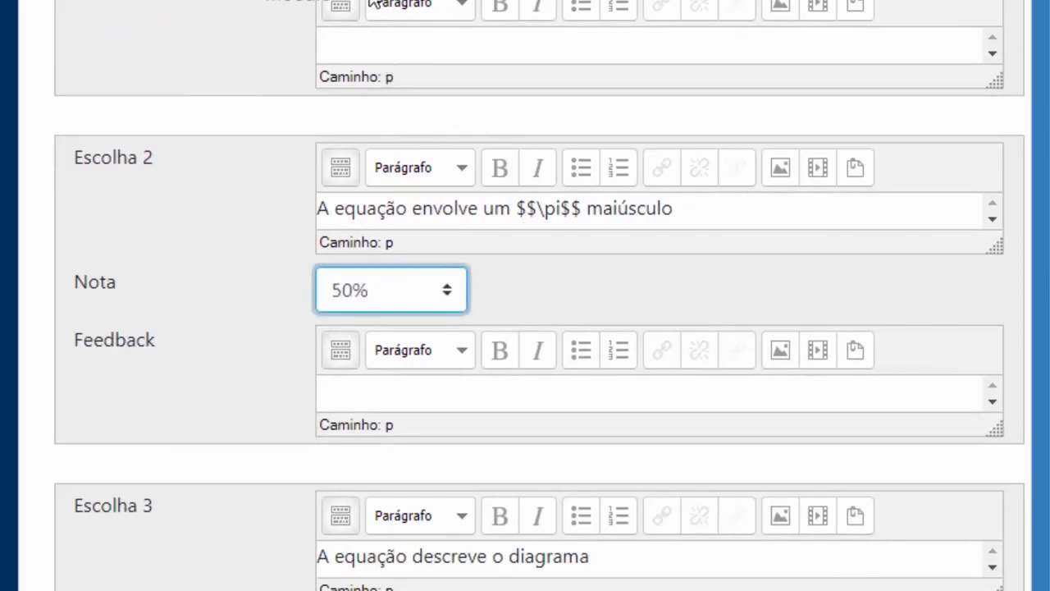
scroll(1034, 263, down, 5)
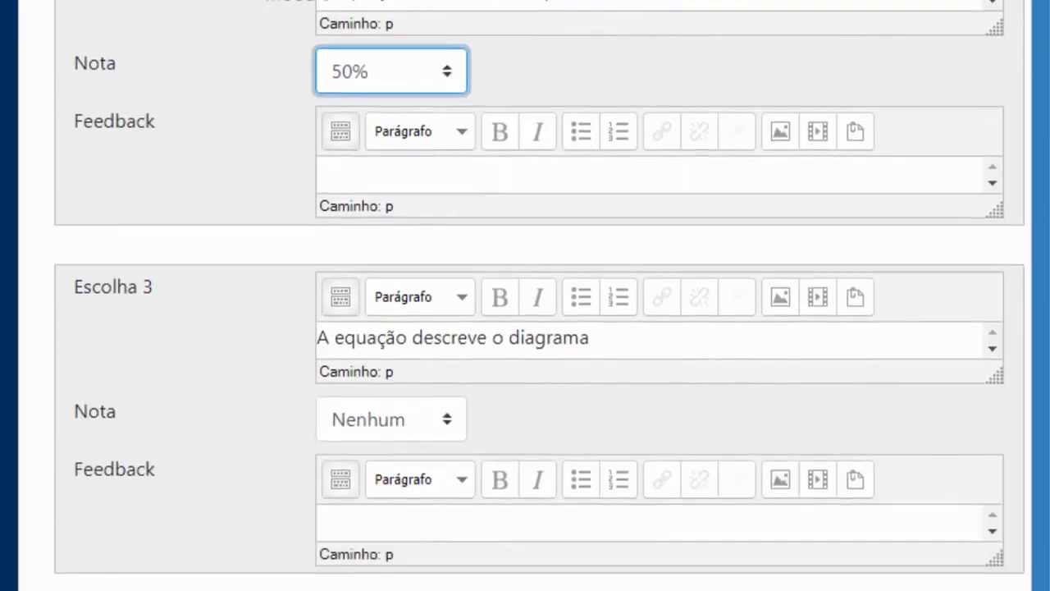
scroll(540, 295, up, 7)
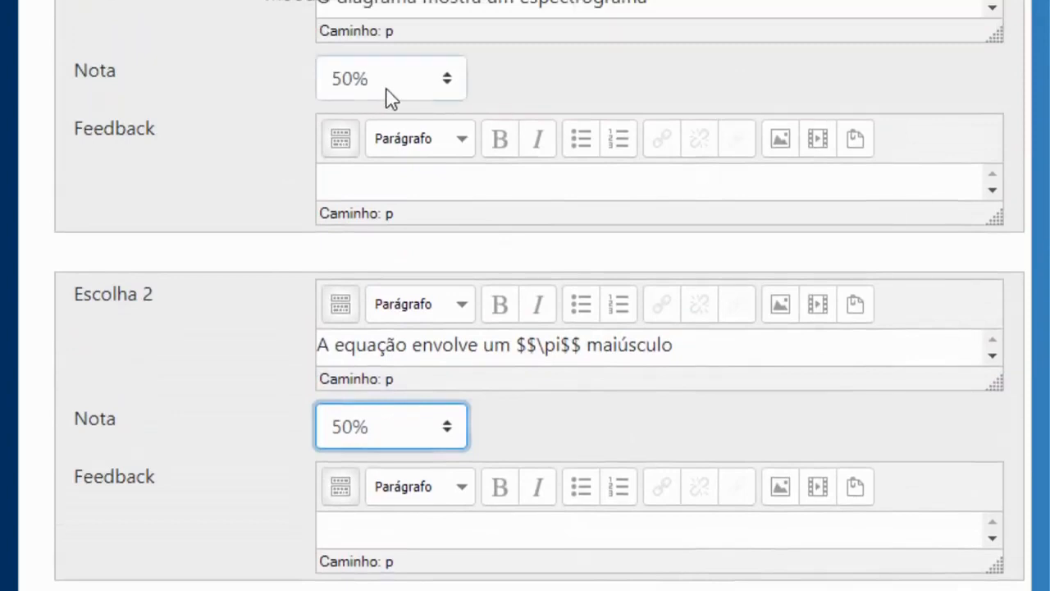
click(389, 97)
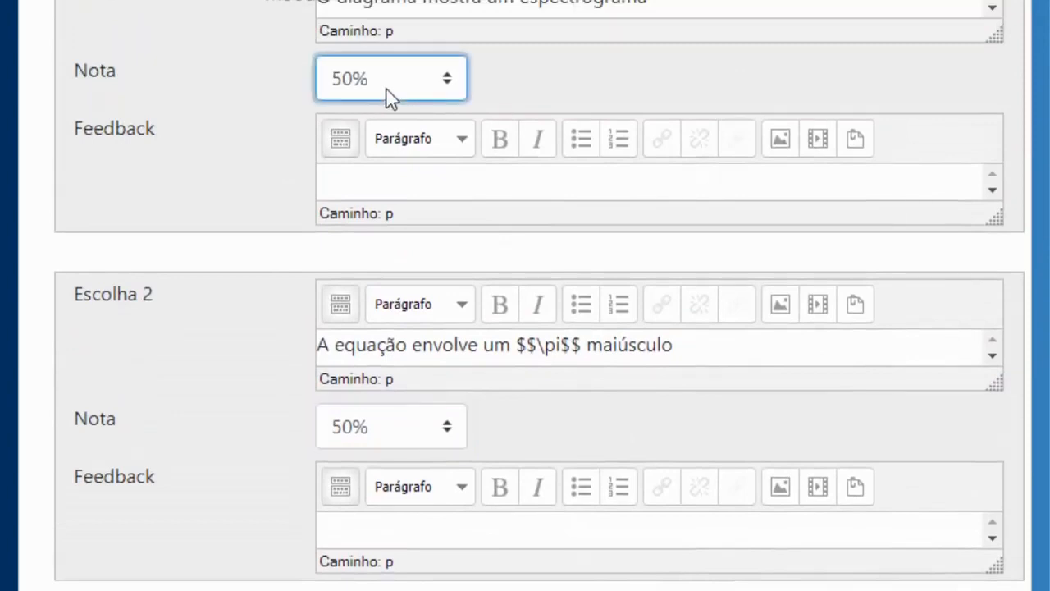
click(385, 431)
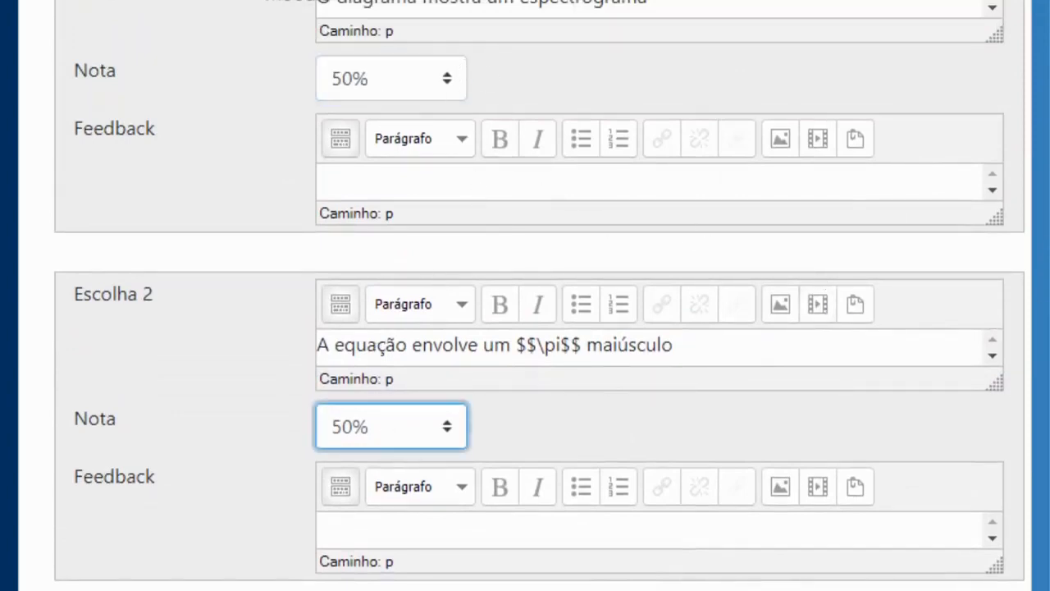
- Set the grade of choice 3 and choice 4 to -50% each
scroll(540, 296, down, 7)
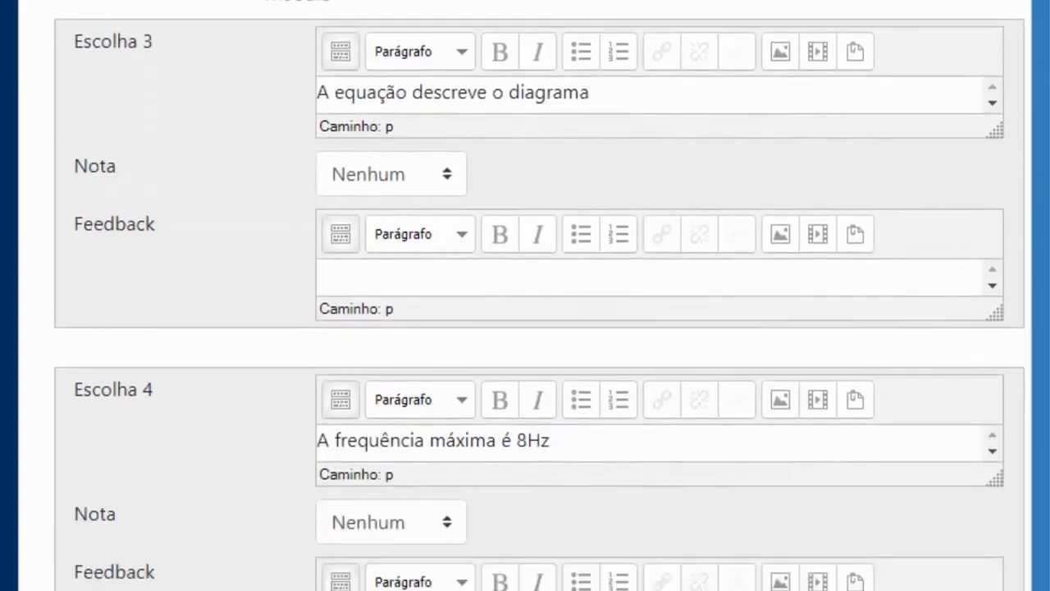
click(427, 180)
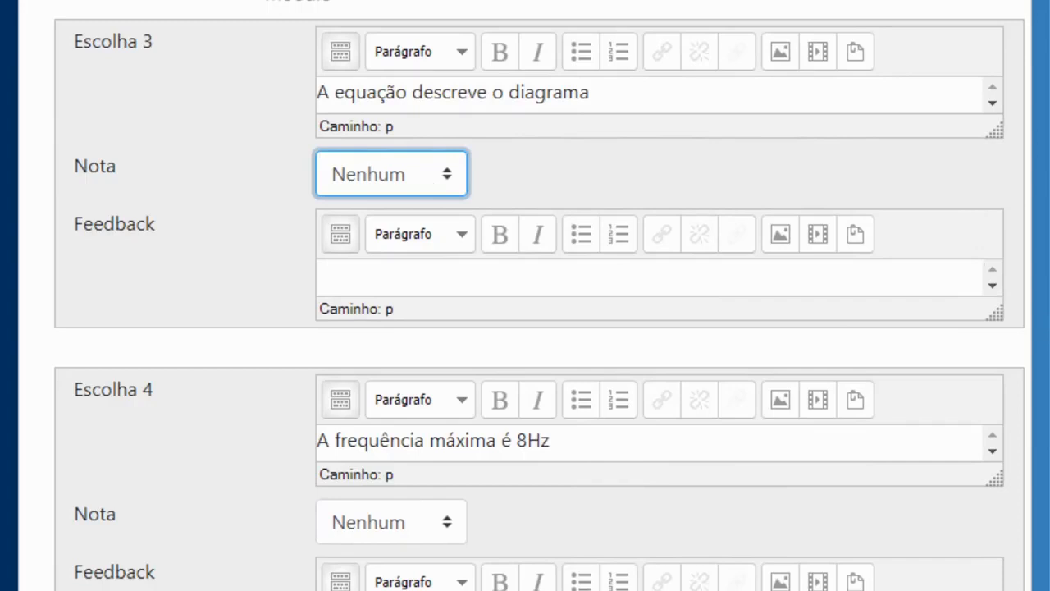
click(438, 92)
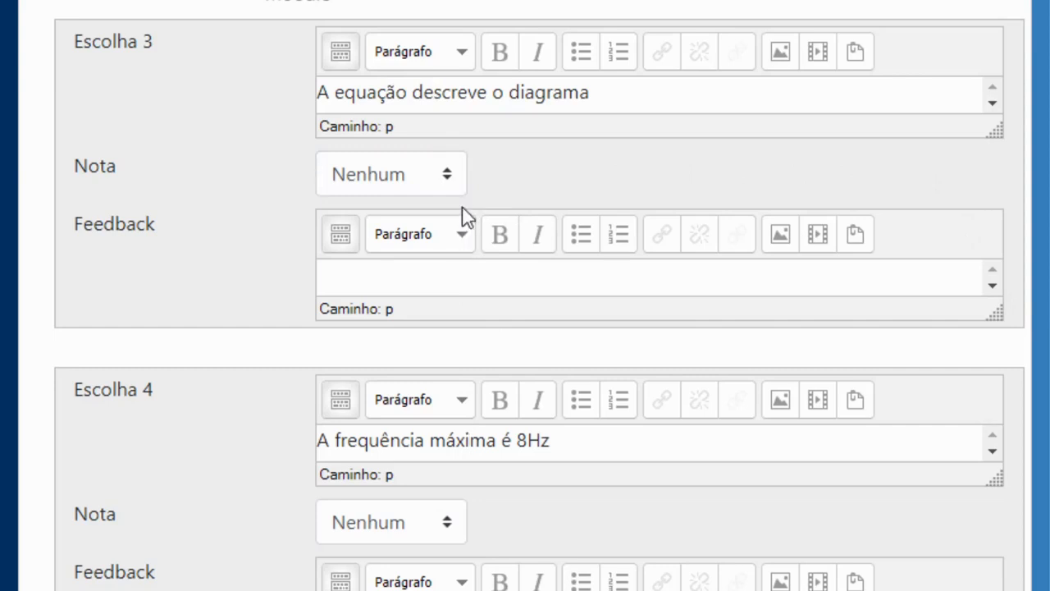
click(446, 175)
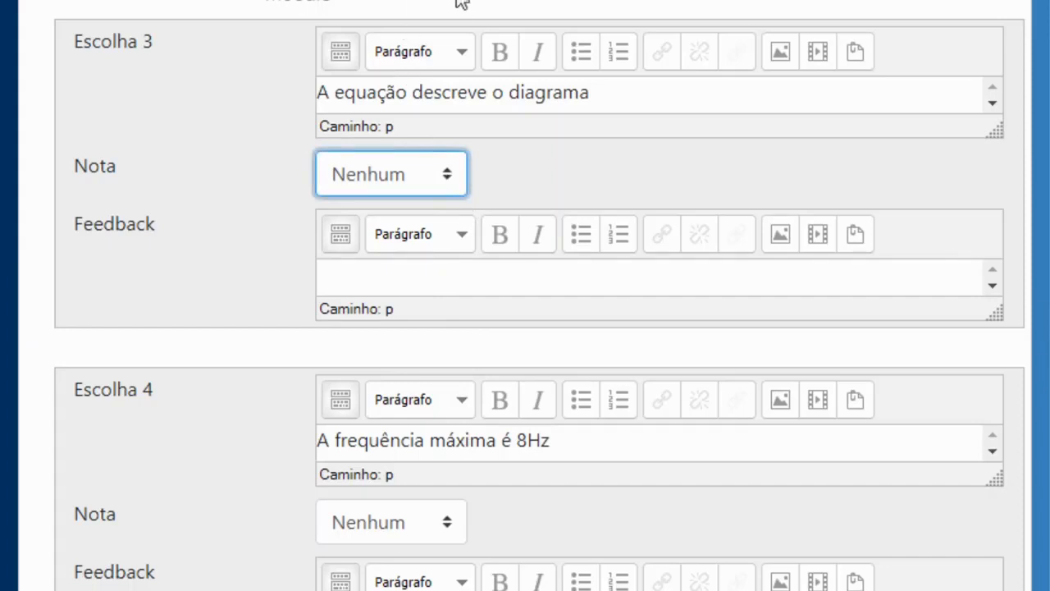
text(-50)
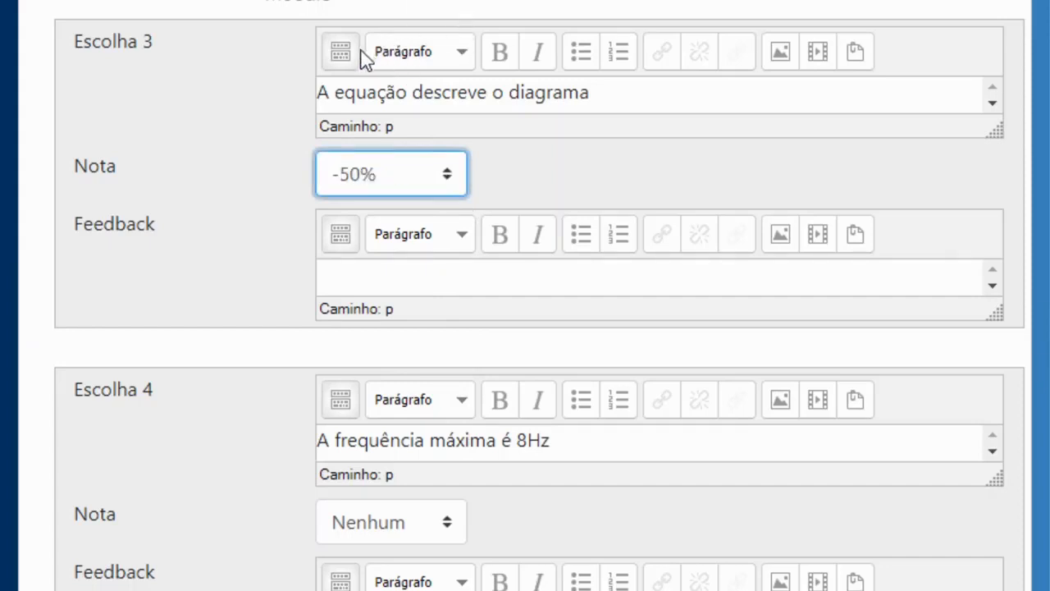
click(429, 522)
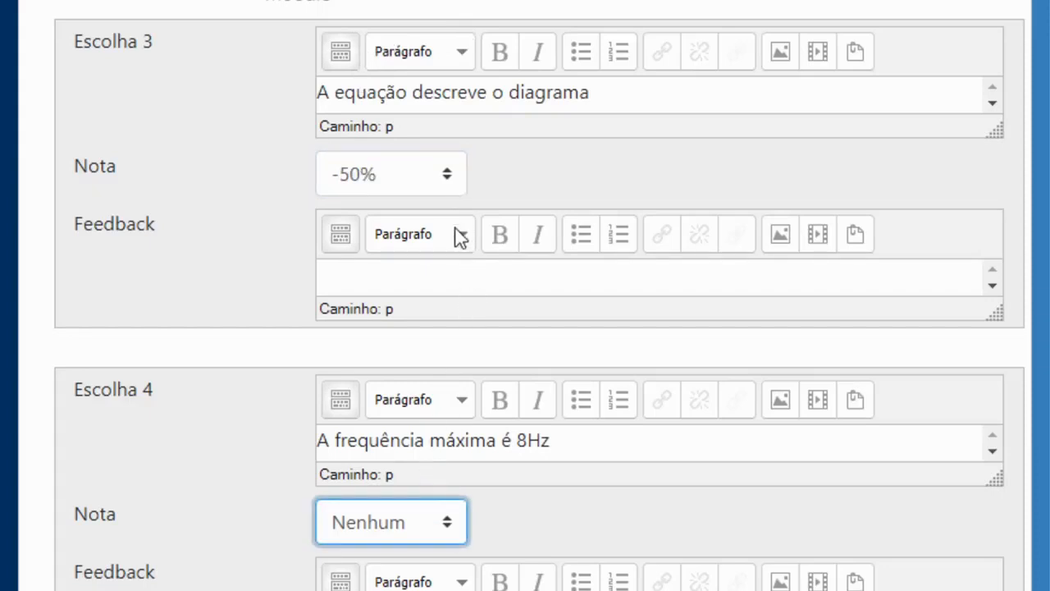
text(-50)
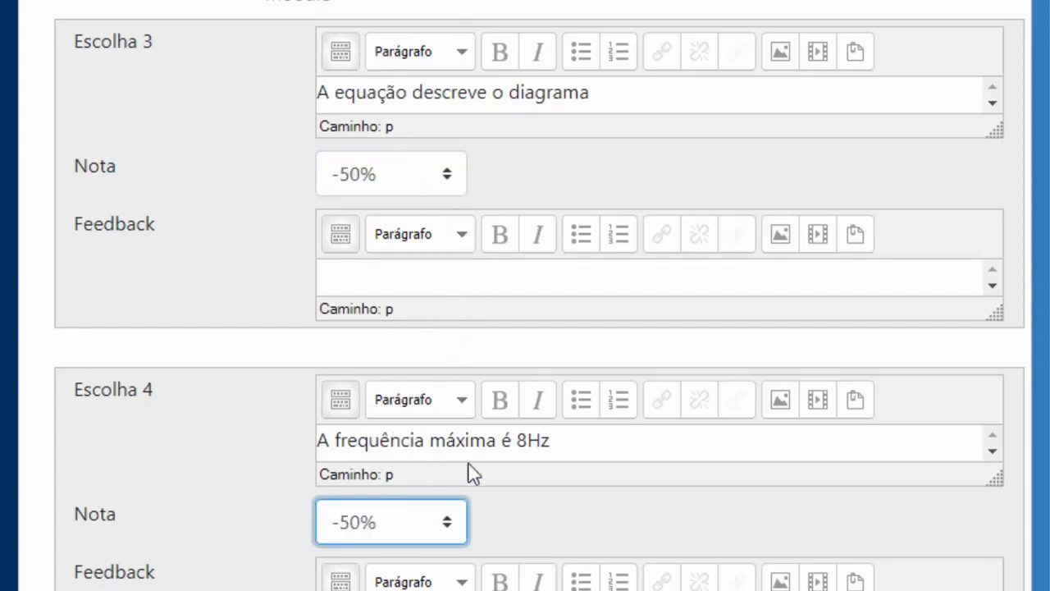
- Set the grade of choice 4 to -25% and the grade of choice 3 to -16,66667%
click(495, 440)
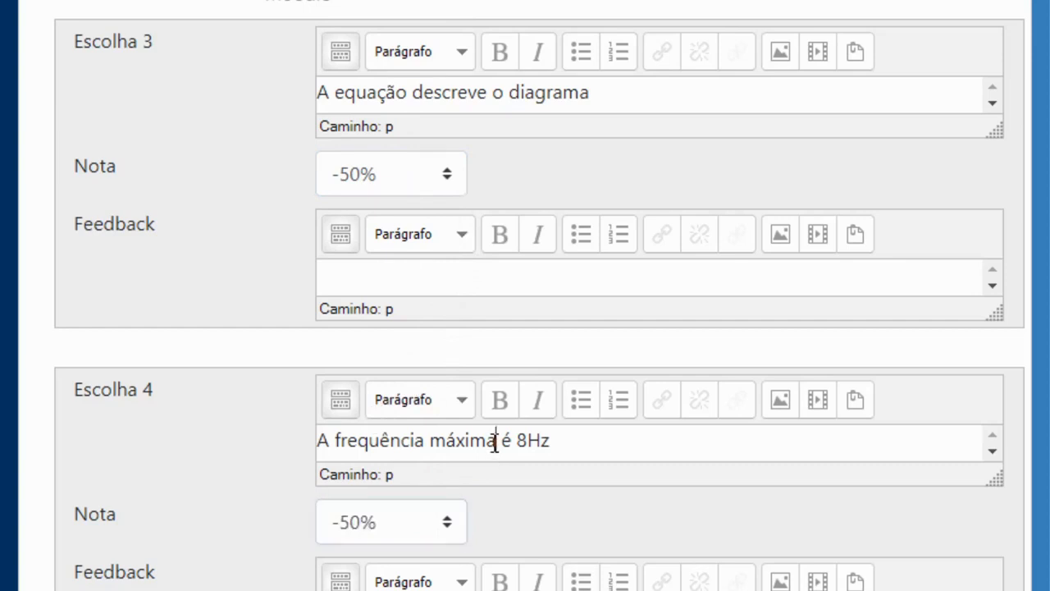
click(423, 534)
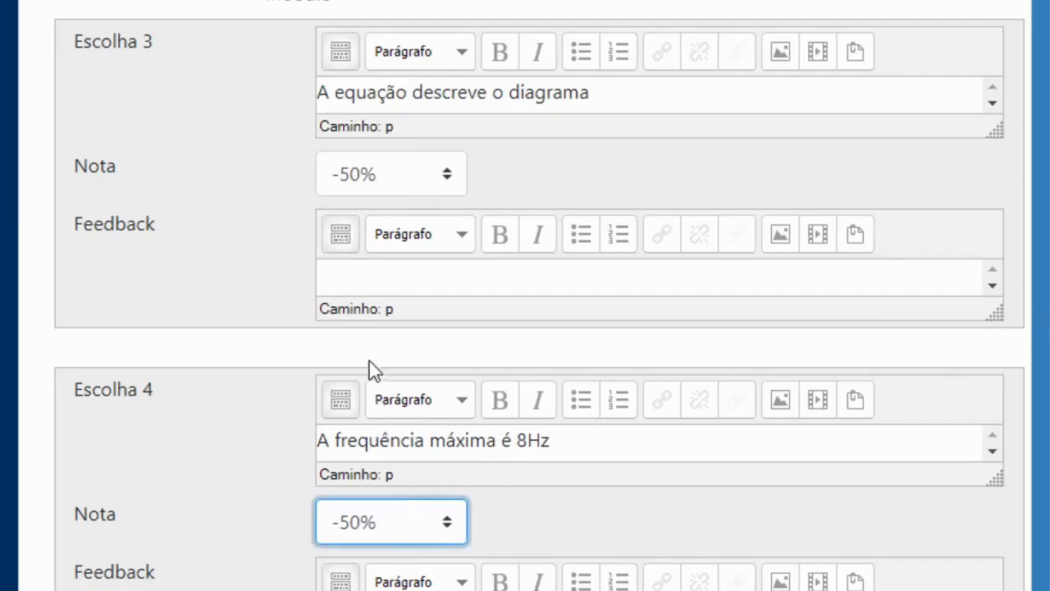
click(415, 176)
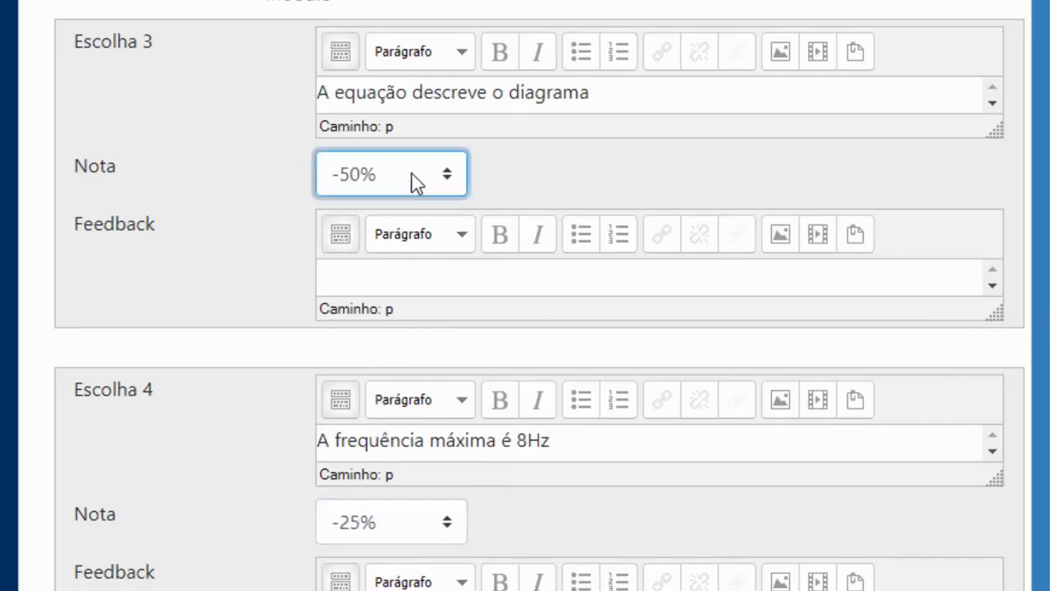
key(Up)
key(Up)
key(Up)
key(Up)
key(Up)
key(Up)
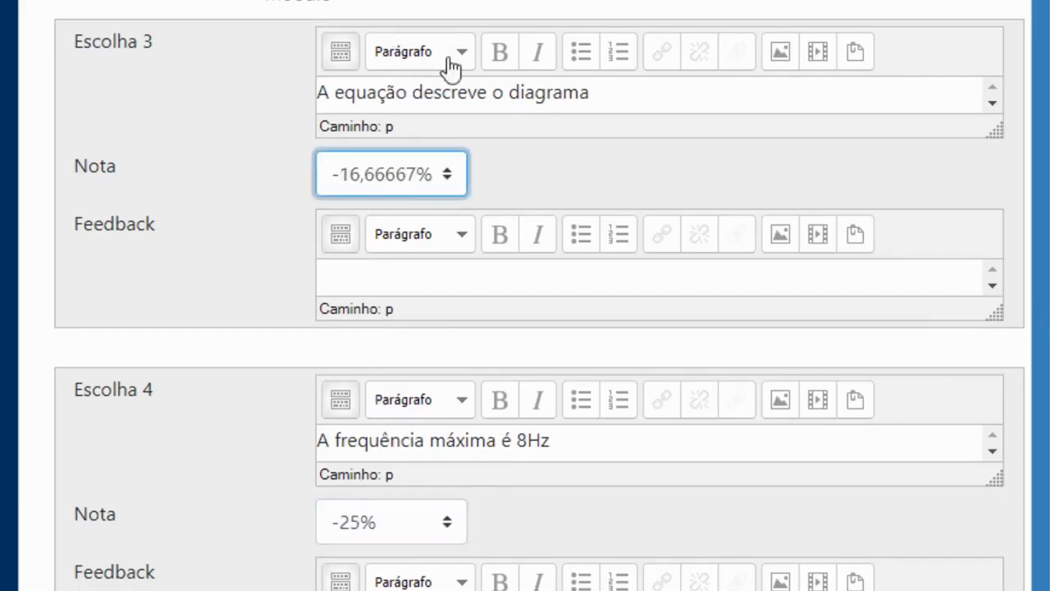
click(636, 102)
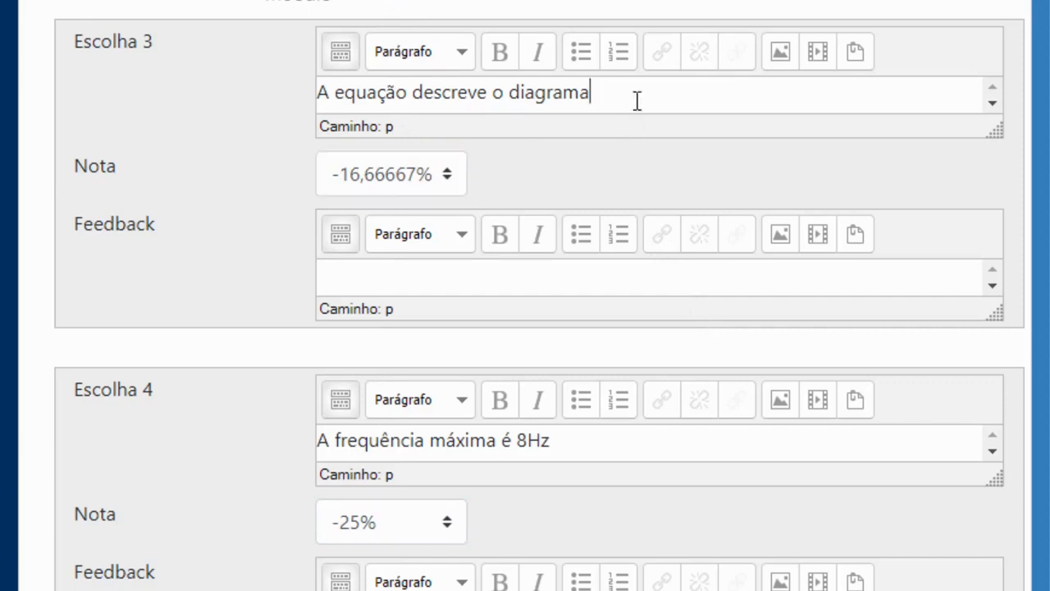
- Review the grades of the four answer choices and save the question
scroll(540, 299, down, 1)
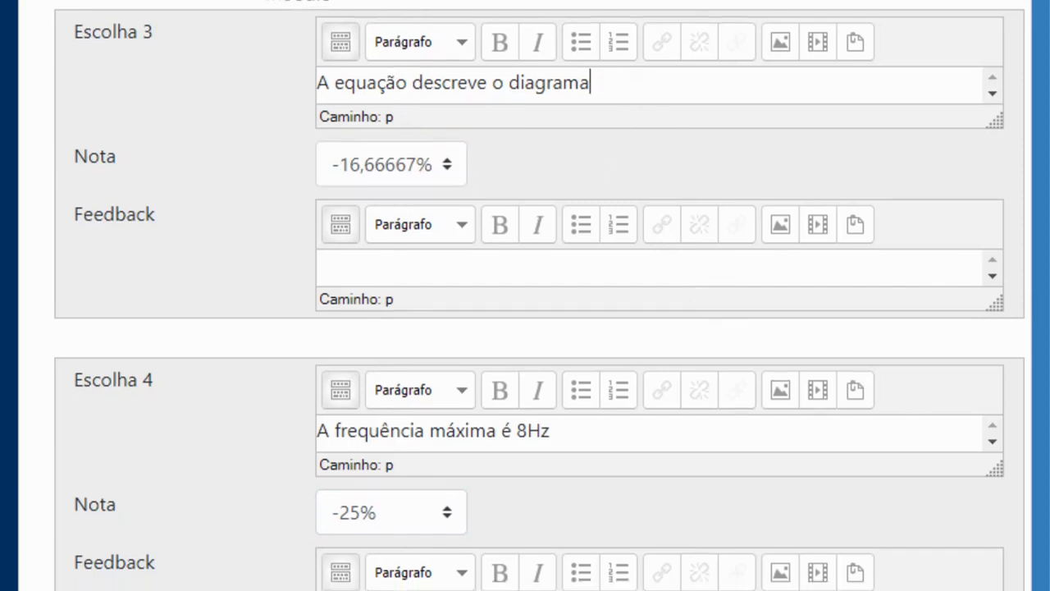
scroll(914, 218, up, 8)
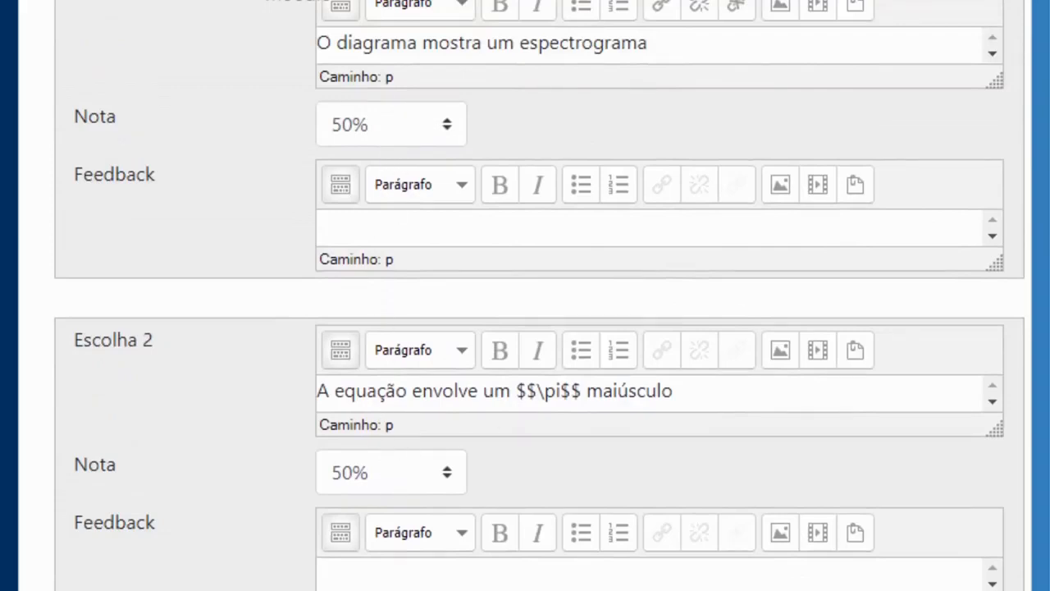
scroll(443, 492, down, 20)
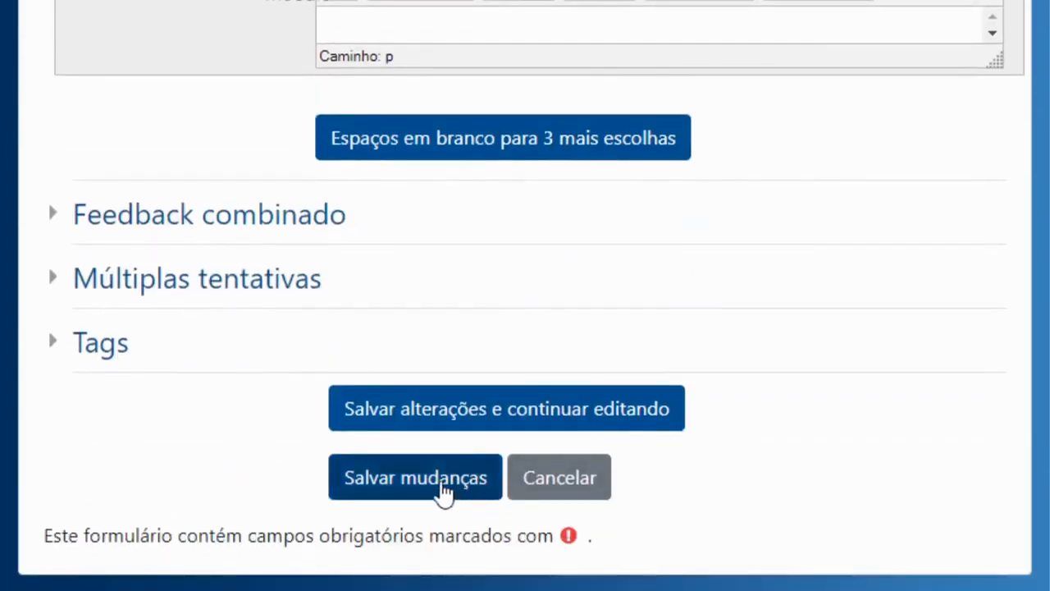
click(441, 490)
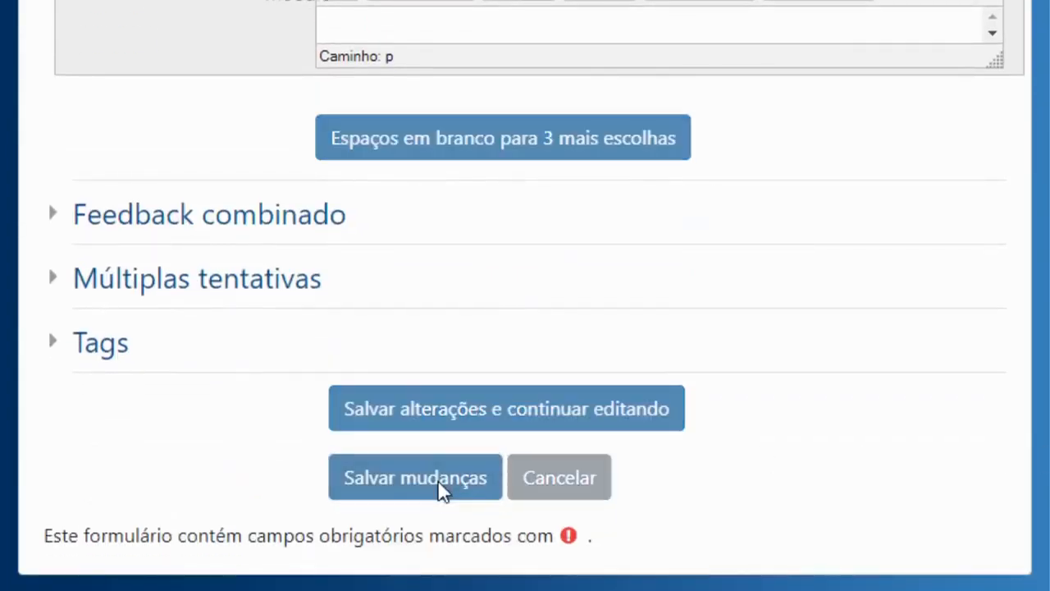
- Preview the saved question in category "p1 questao2" and examine its diagram, equation and answer choices
scroll(597, 260, down, 5)
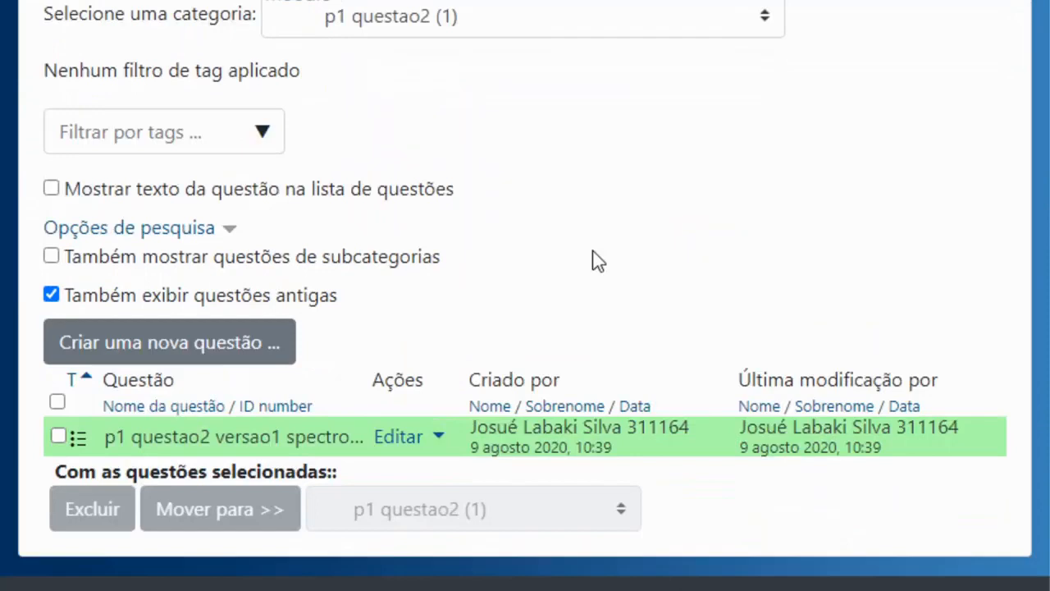
click(435, 442)
click(235, 447)
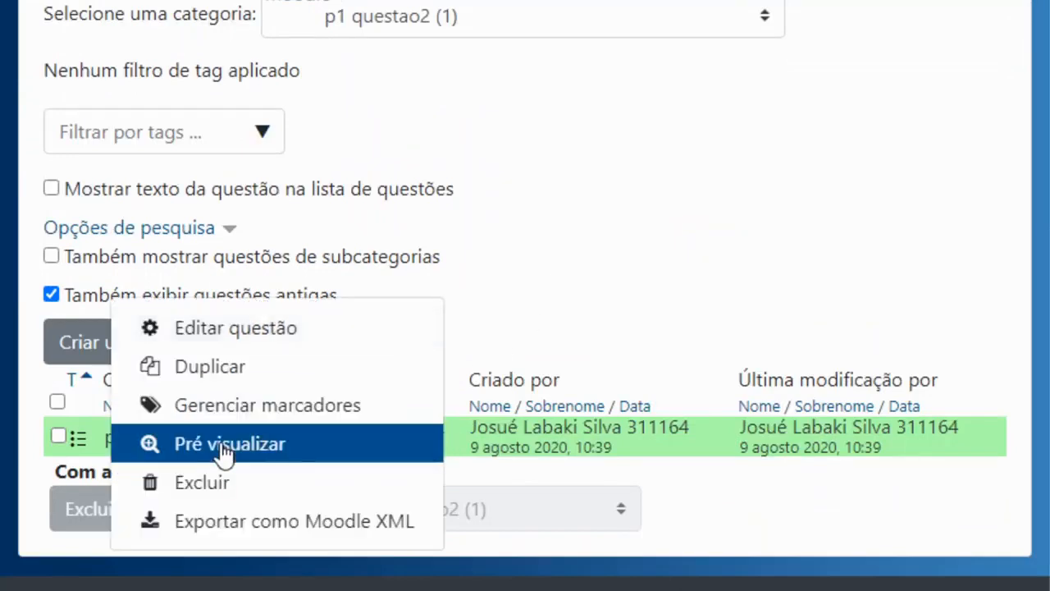
scroll(526, 328, down, 3)
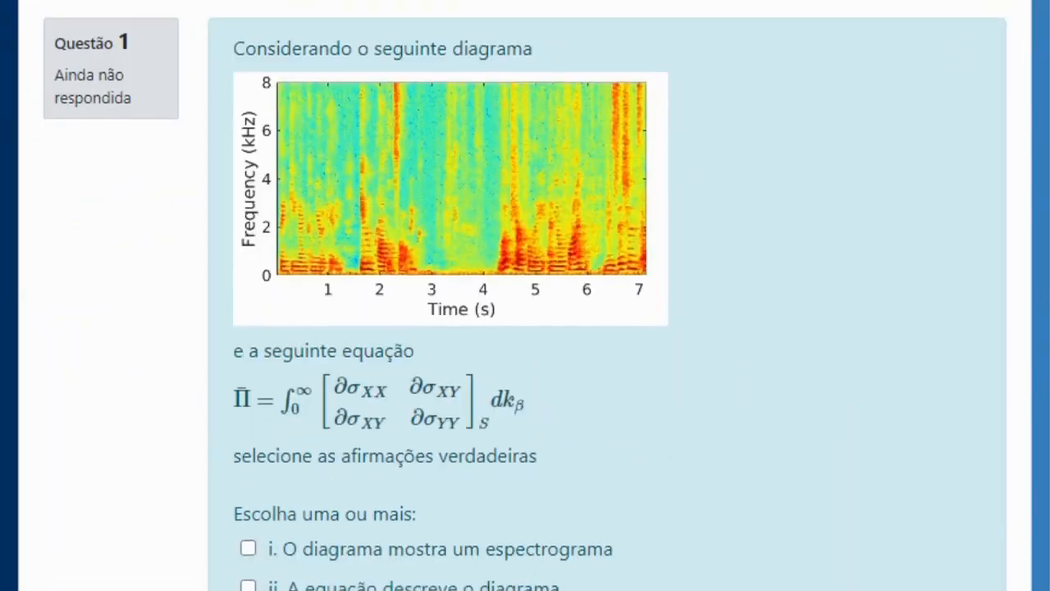
scroll(525, 328, down, 3)
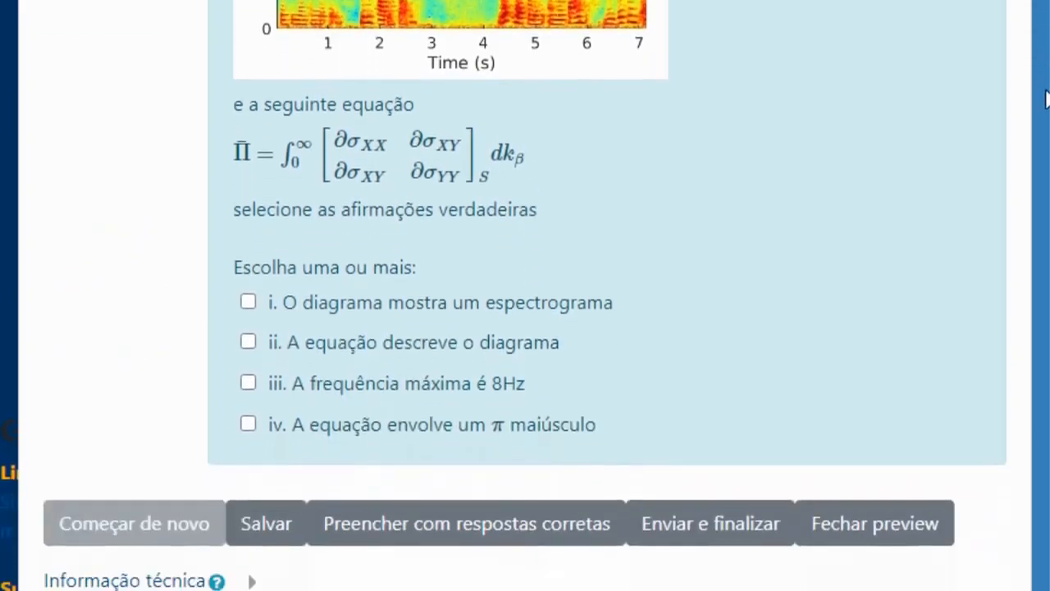
scroll(525, 328, up, 3)
scroll(243, 428, up, 2)
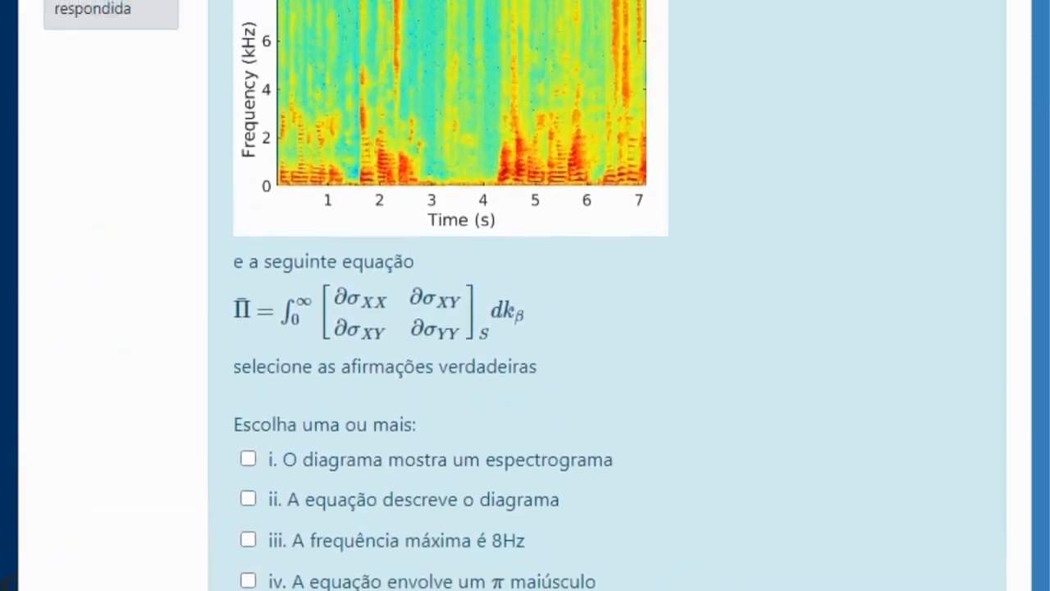
scroll(243, 428, down, 1)
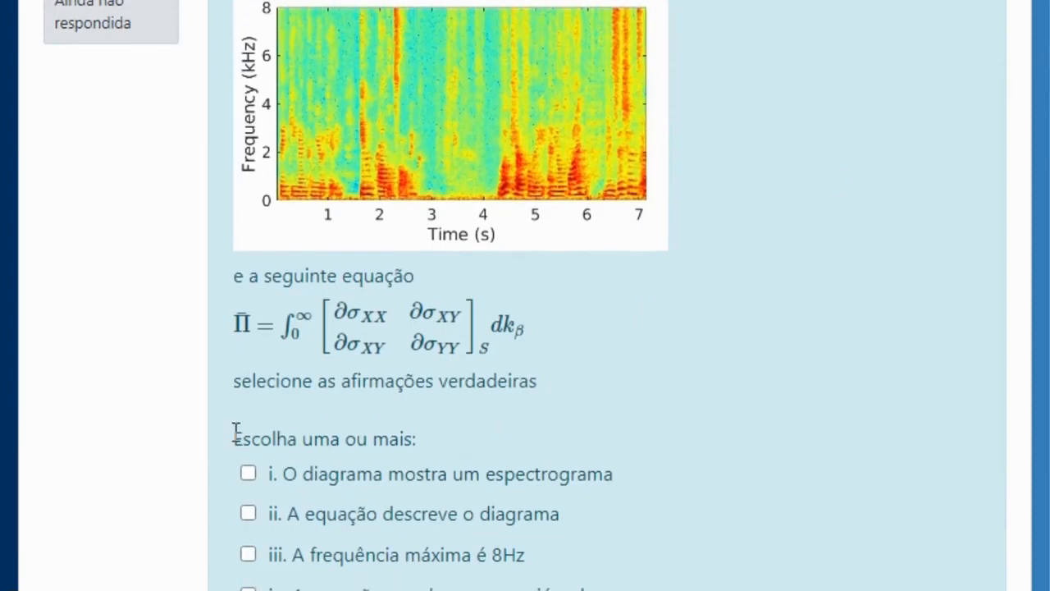
- Try ticking several answer choices at once under "Escolha uma ou mais:" and clear the ticks again
drag(235, 436, 426, 436)
click(428, 437)
scroll(431, 431, down, 3)
click(247, 353)
click(248, 393)
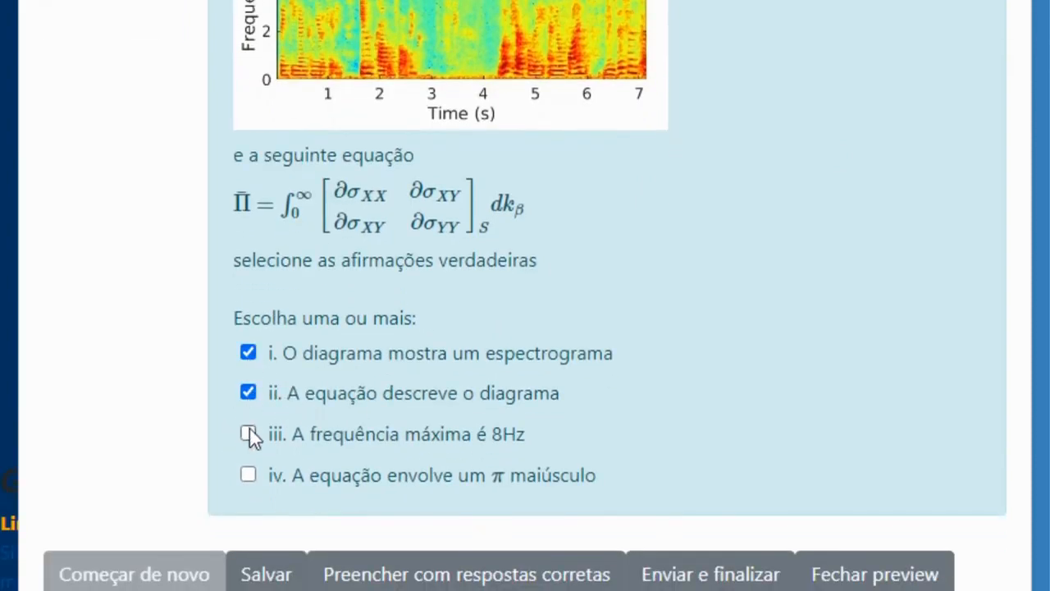
click(248, 434)
click(248, 393)
click(248, 353)
click(248, 475)
click(248, 433)
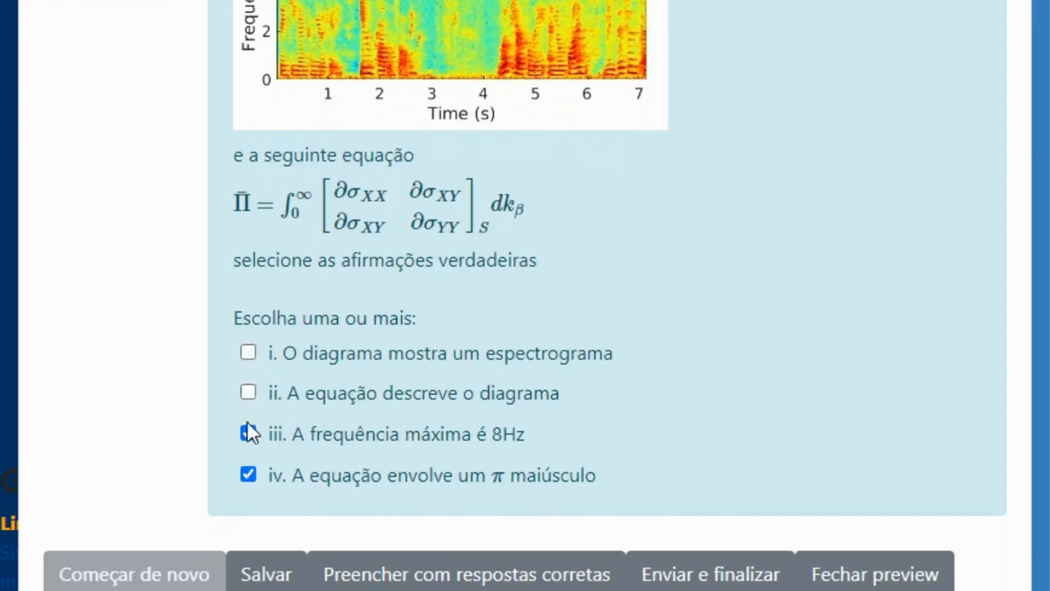
click(248, 433)
click(248, 433)
- Compare the rendered π symbol in choice iv with the equation above the answer choices, leaving that choice unticked
drag(462, 476, 534, 485)
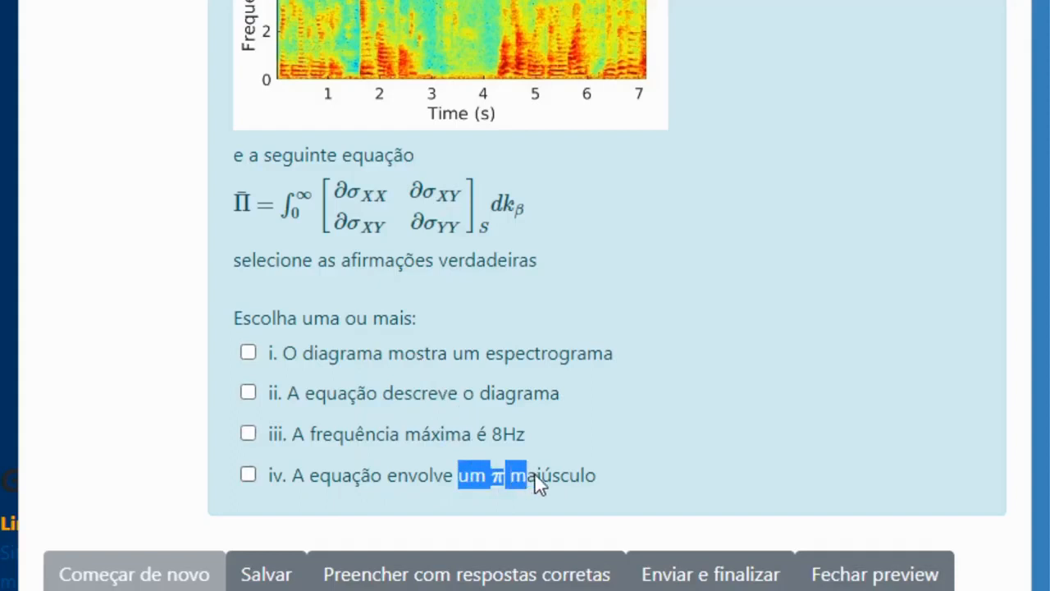
click(494, 480)
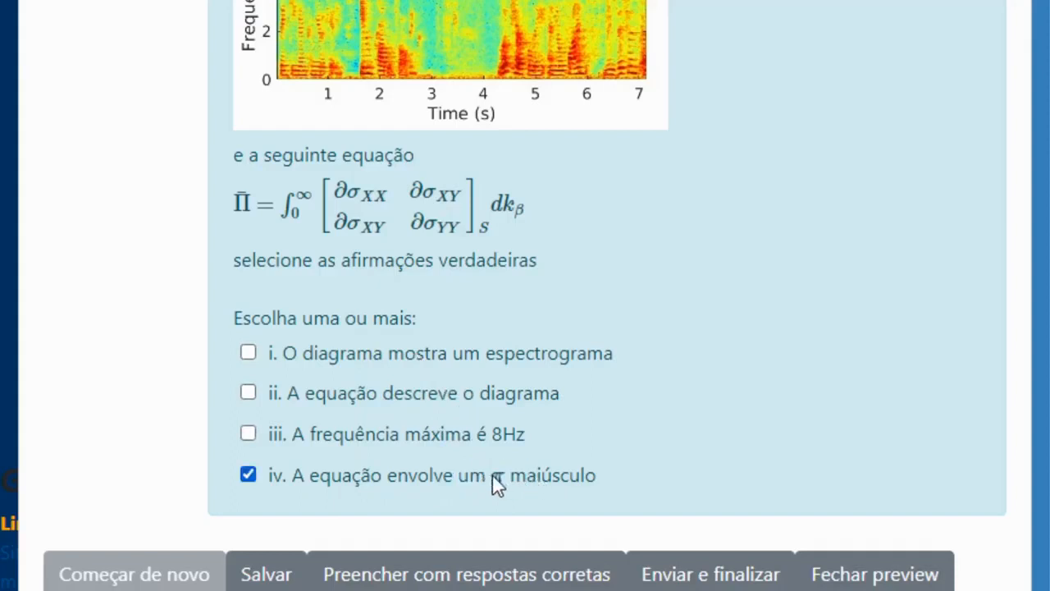
click(250, 476)
scroll(1001, 274, up, 1)
scroll(608, 296, up, 1)
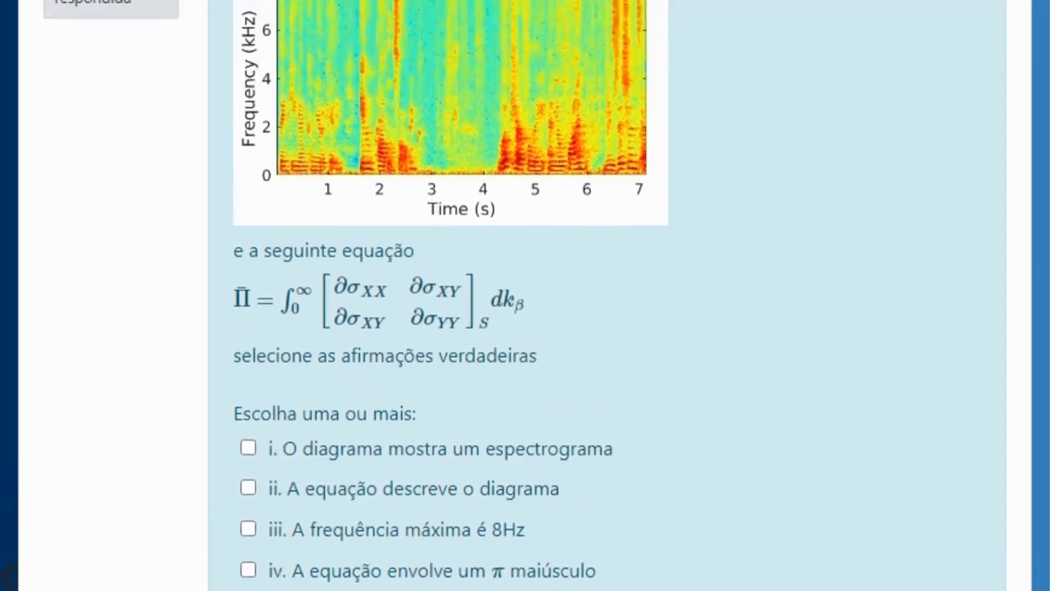
- Fill the previewed question with its correct answers, check which choices are ticked, and close the preview
scroll(608, 295, down, 1)
scroll(607, 295, down, 1)
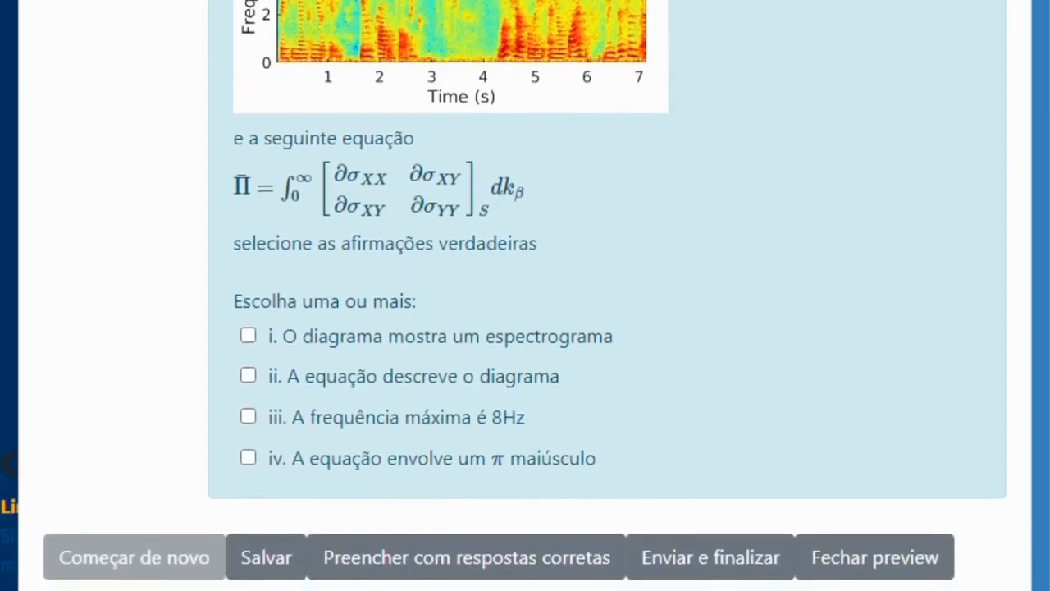
scroll(773, 347, down, 2)
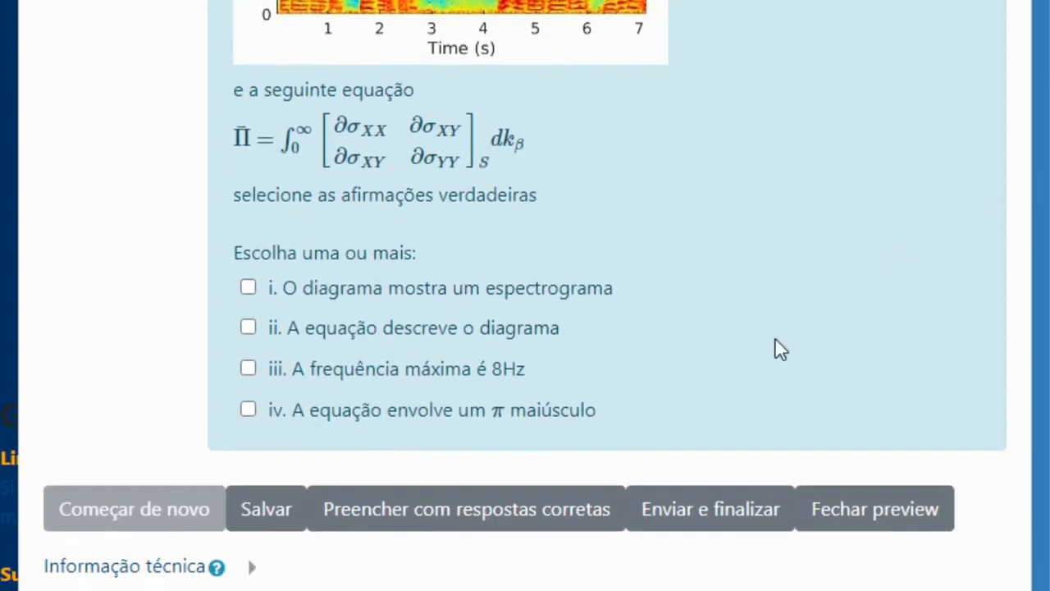
click(470, 507)
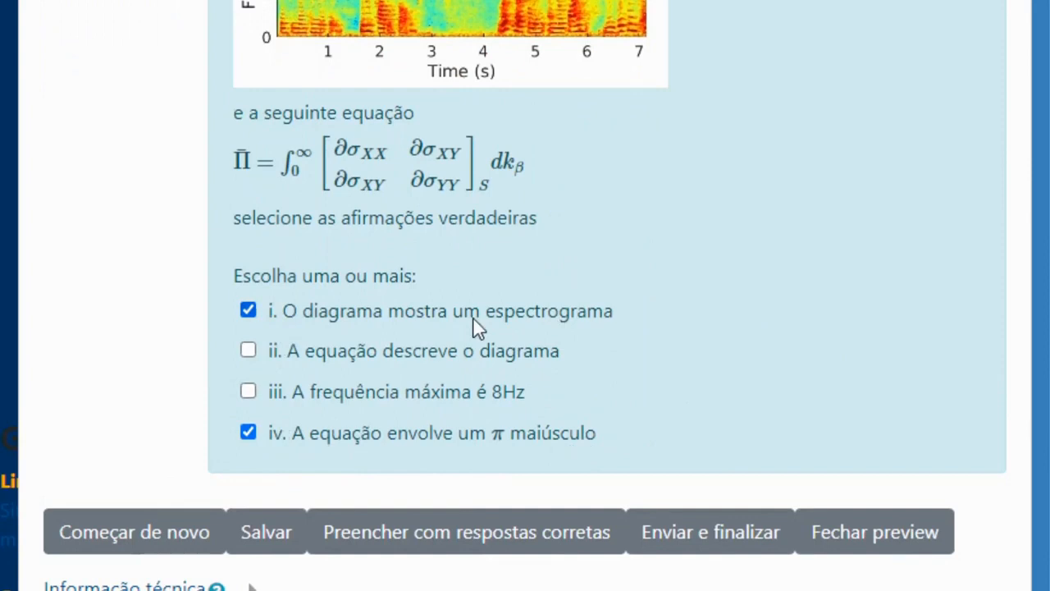
click(826, 536)
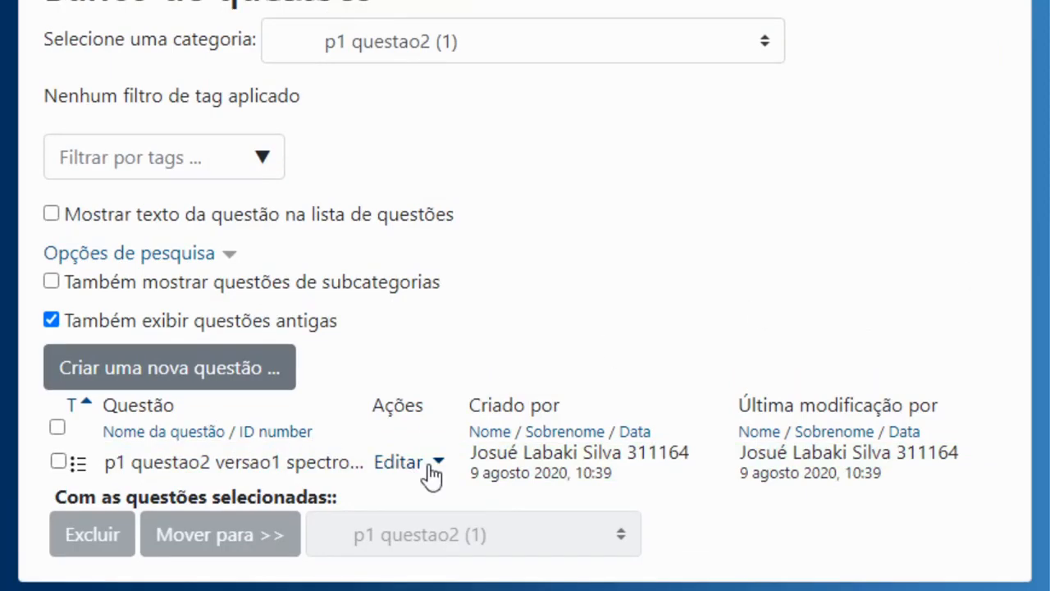
- Duplicate the spectrogram question in category "p1 questao2" and name the copy "p1 questao2 versao2 spectrogram"
click(433, 474)
click(301, 403)
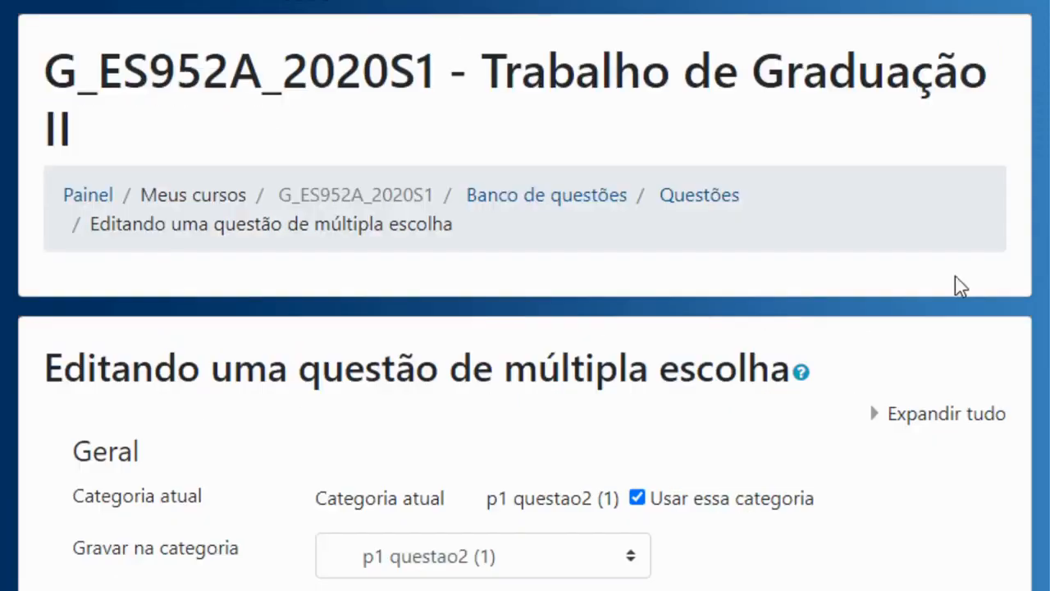
scroll(870, 402, down, 7)
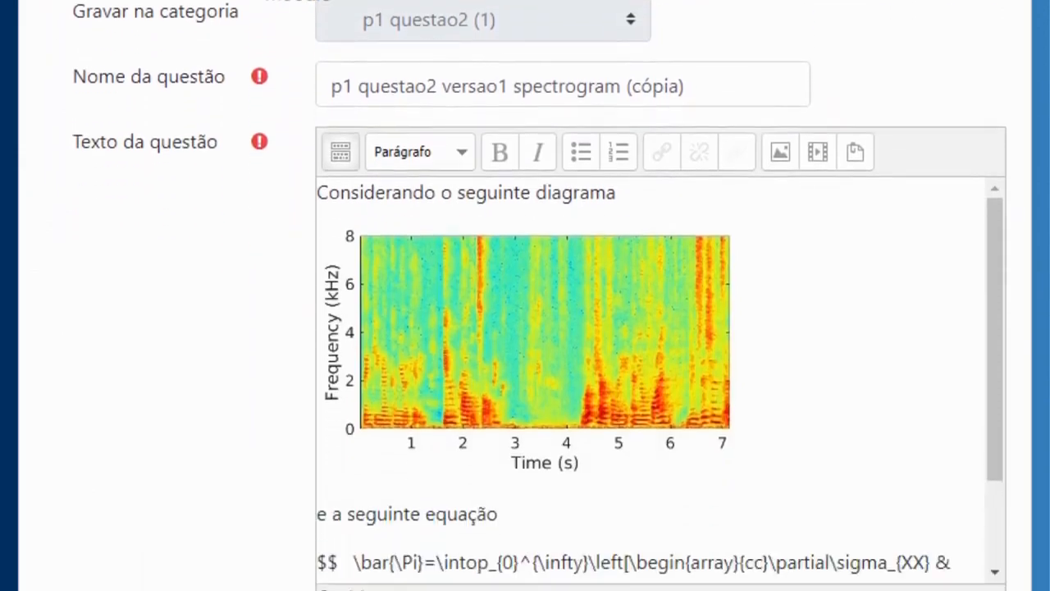
click(504, 77)
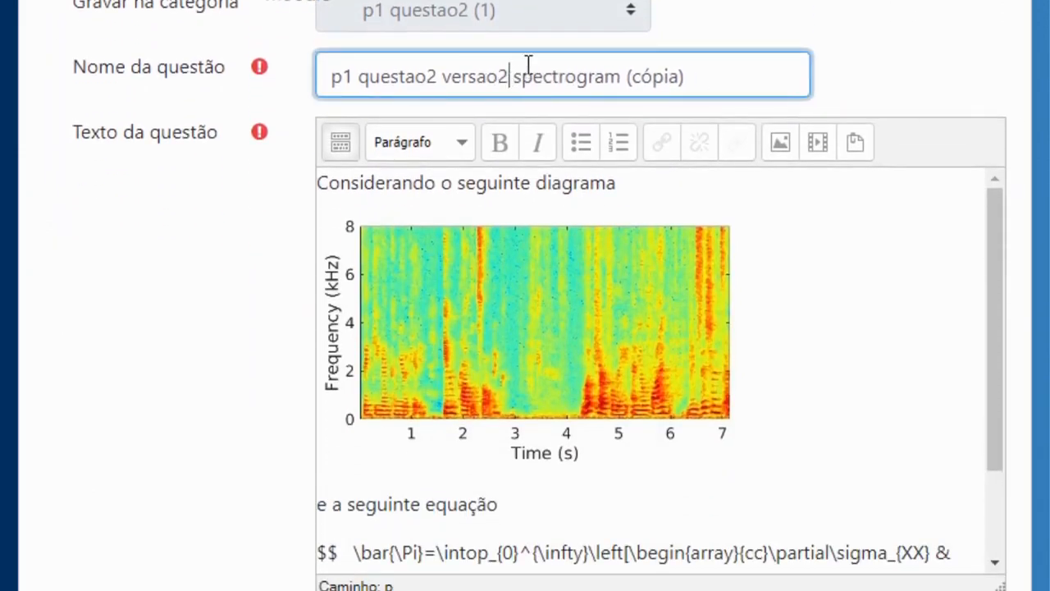
key(BackSpace)
key(BackSpace)
key(BackSpace)
key(BackSpace)
key(BackSpace)
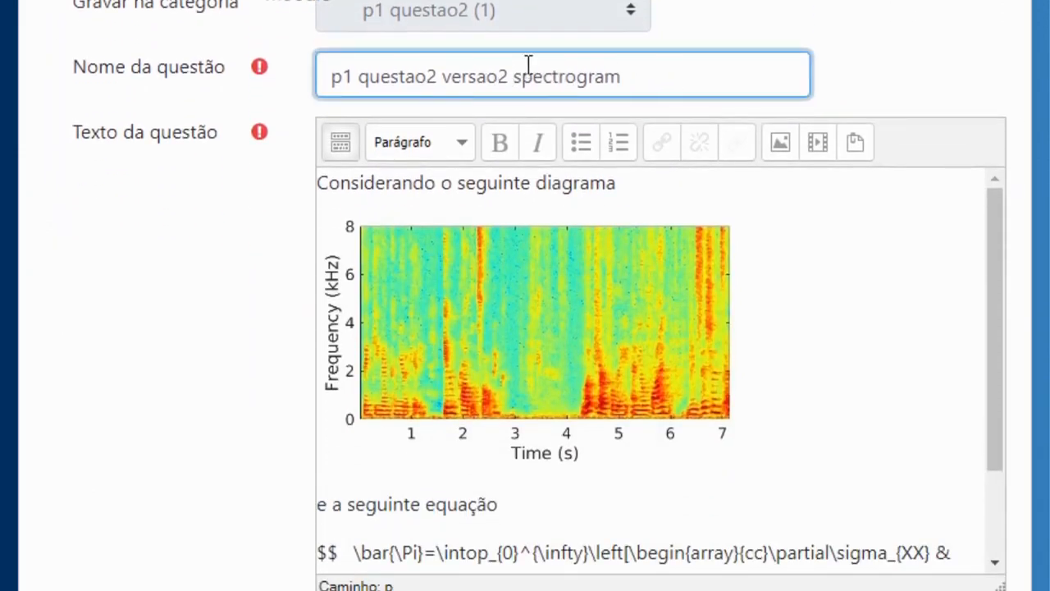
- Replace "verdadeiras" with "falsas" in the last line of the question text and format that word bold and italic
drag(995, 228, 993, 328)
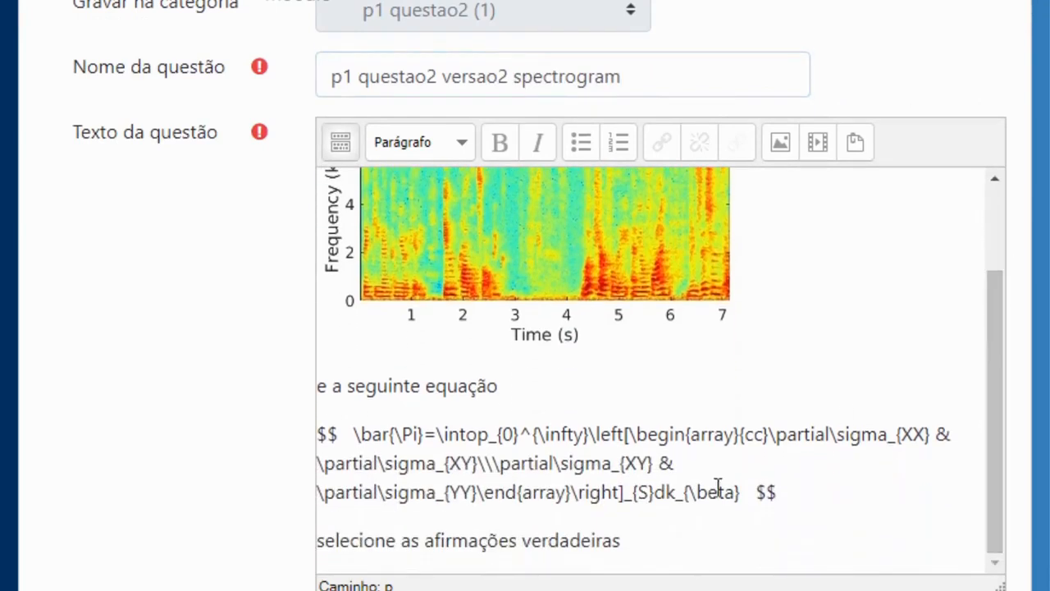
double_click(582, 540)
text(falsas)
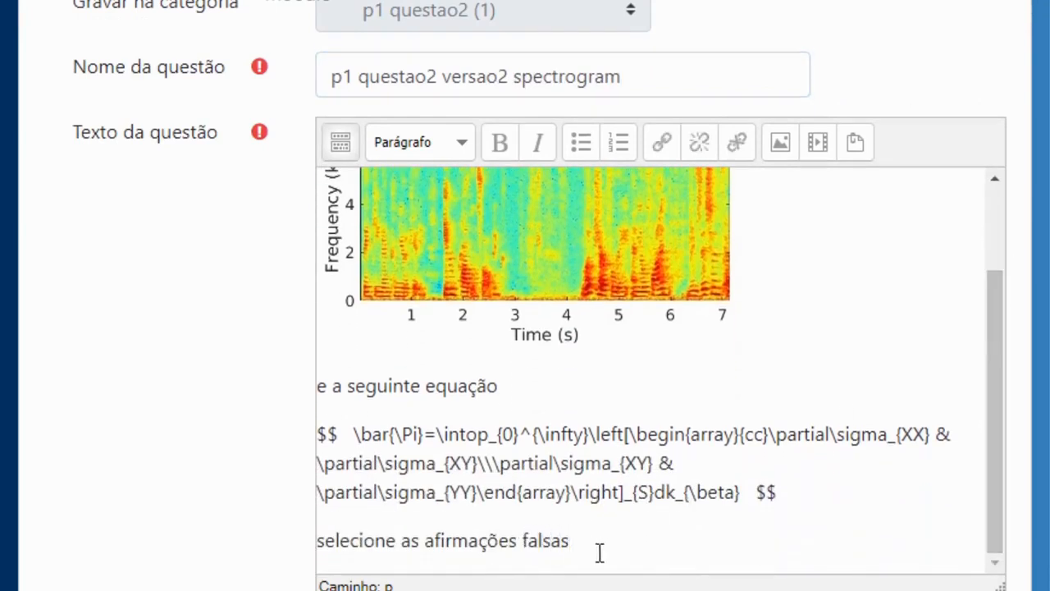
double_click(542, 540)
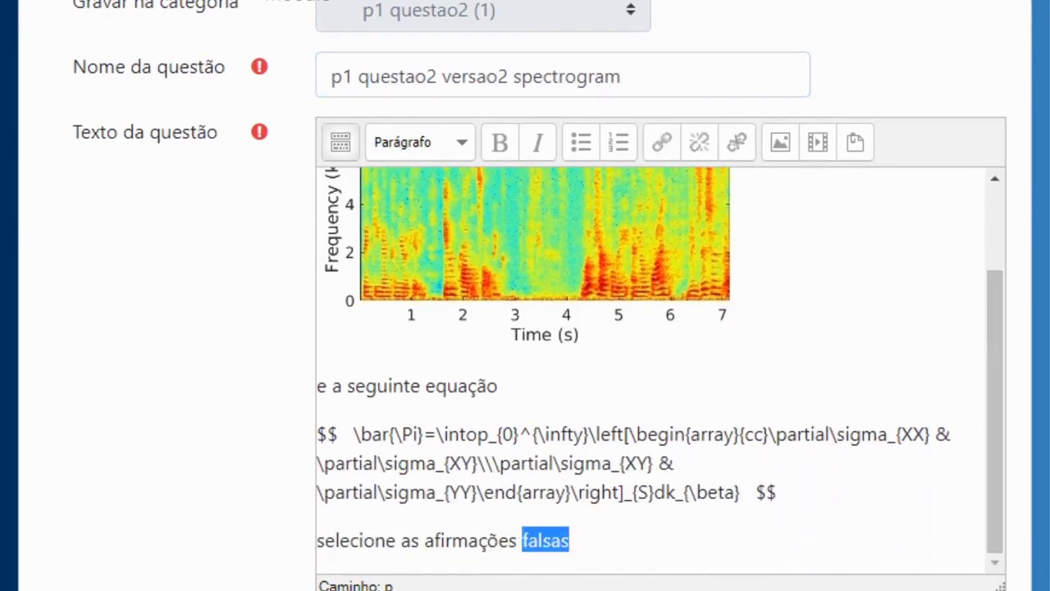
click(497, 151)
click(535, 154)
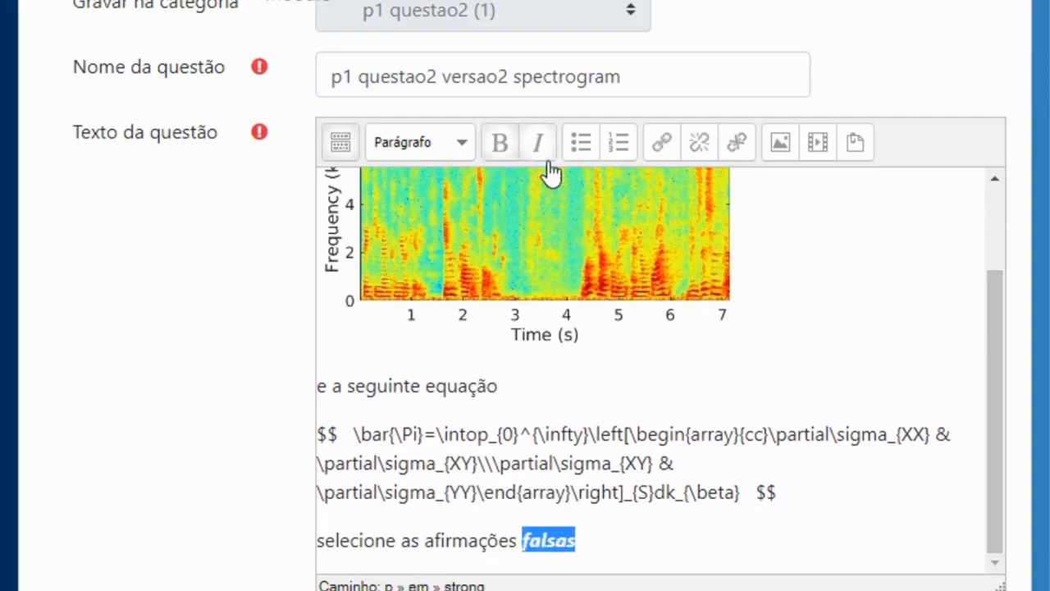
scroll(541, 328, down, 1)
scroll(621, 416, down, 1)
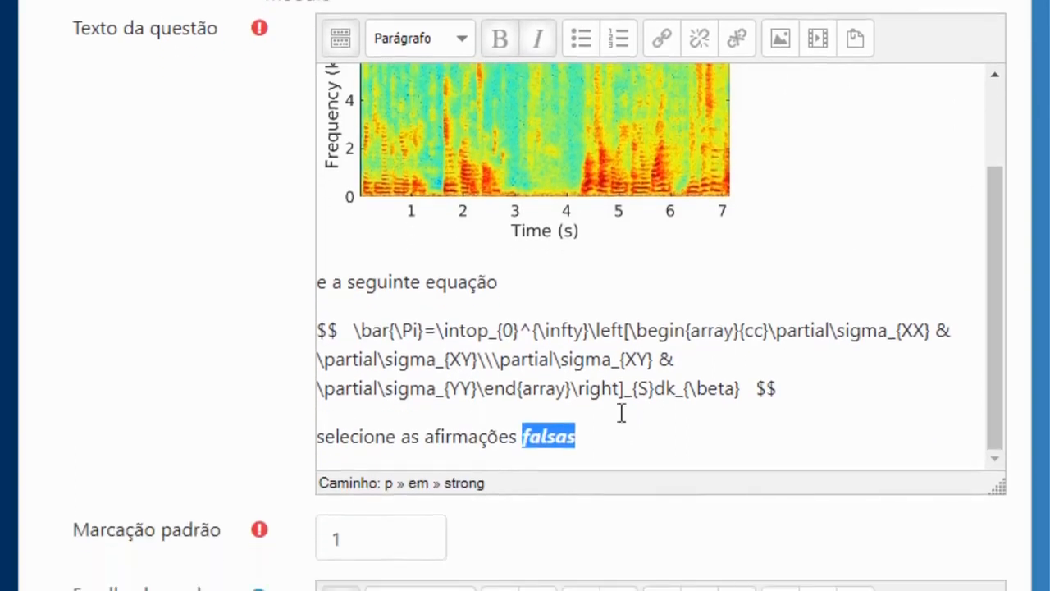
click(598, 446)
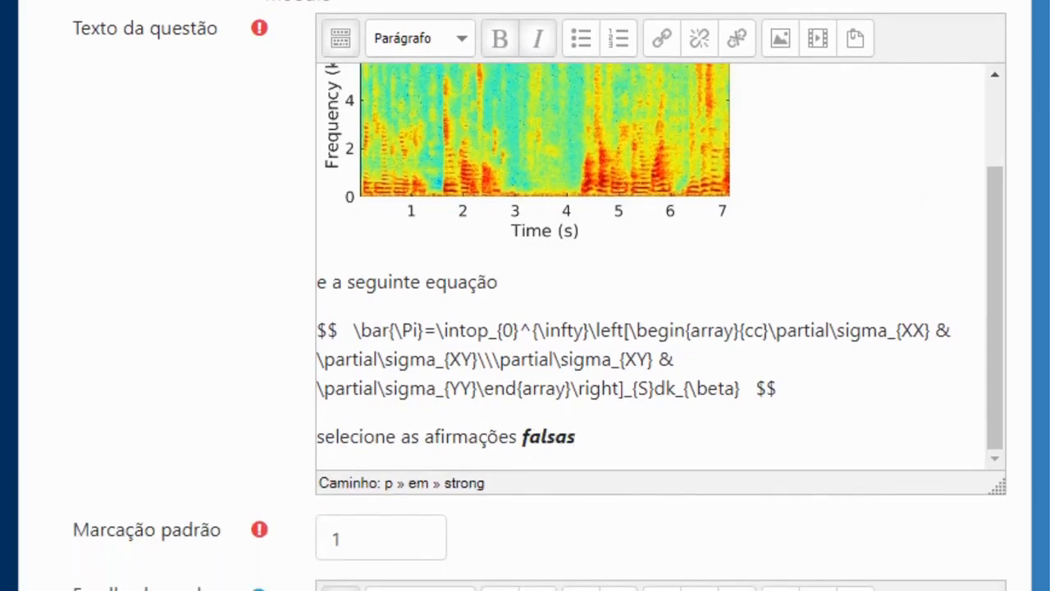
- Set the grade of Escolha 1 to -16,66667% and the grade of Escolha 2 to -50%
scroll(542, 328, down, 3)
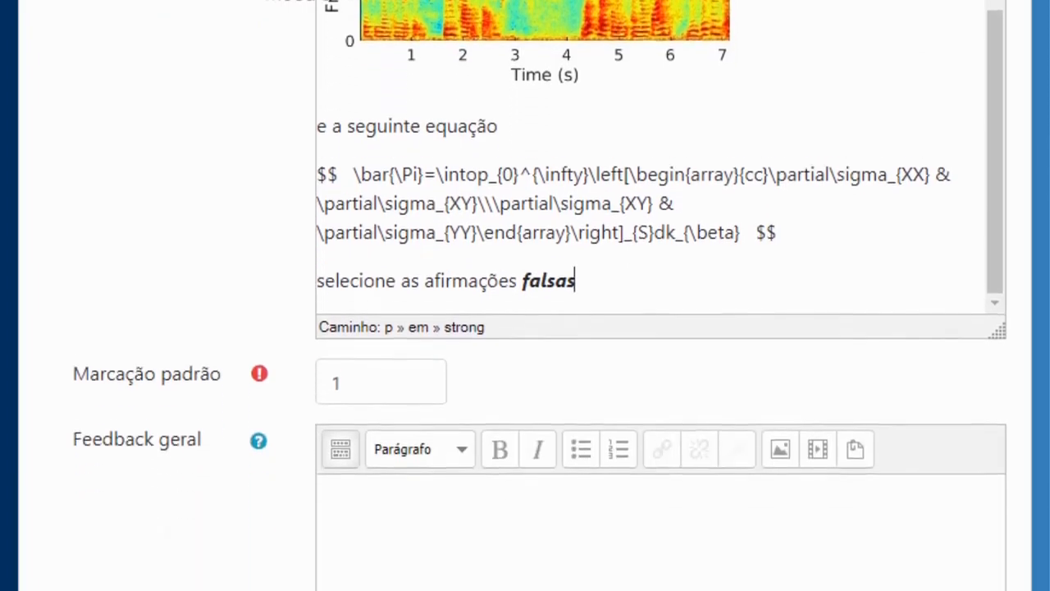
scroll(1048, 267, down, 10)
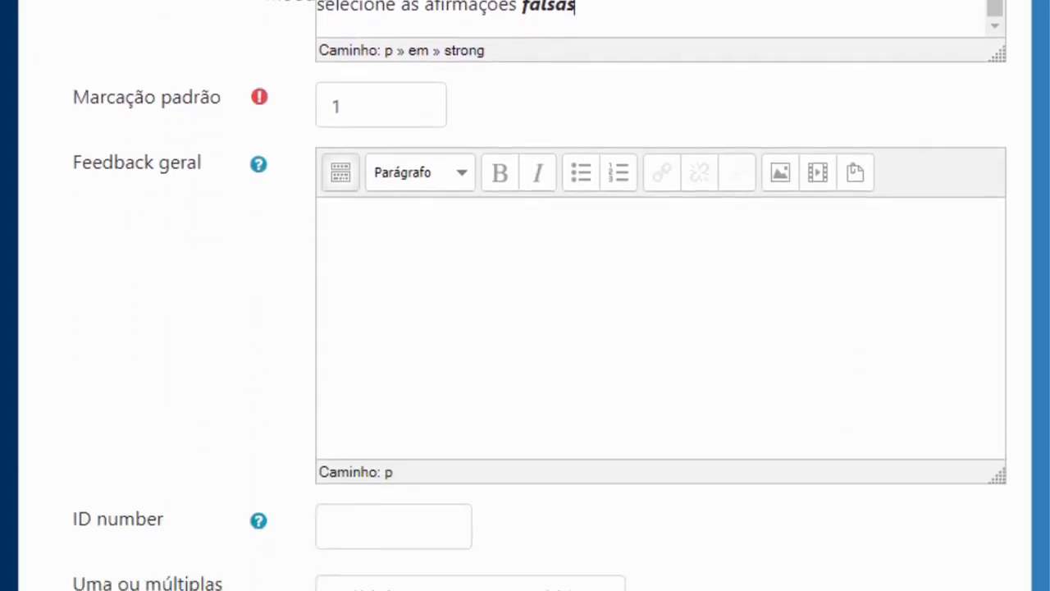
scroll(1048, 267, down, 1)
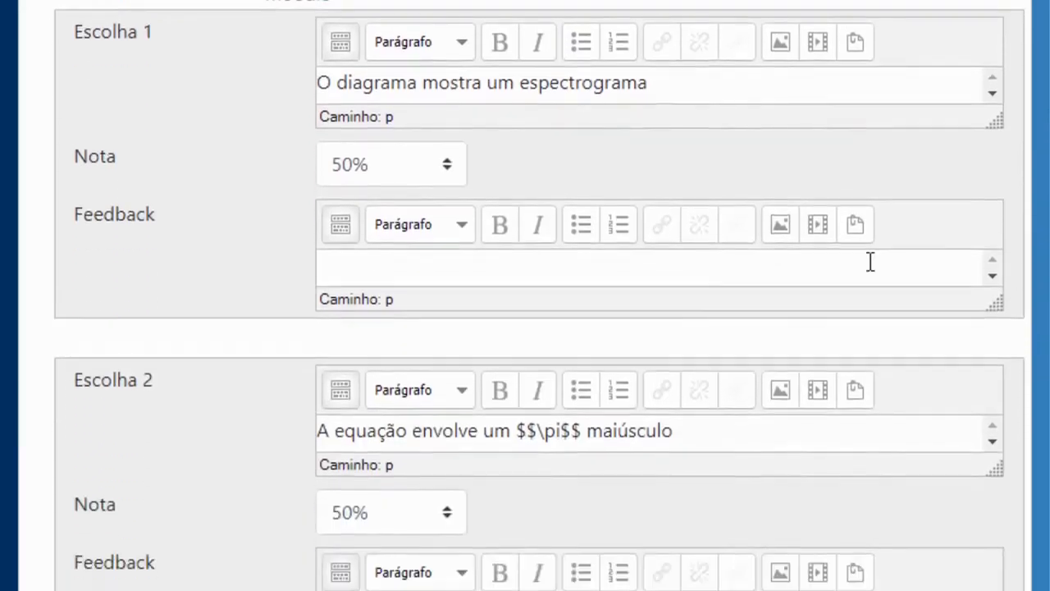
click(423, 165)
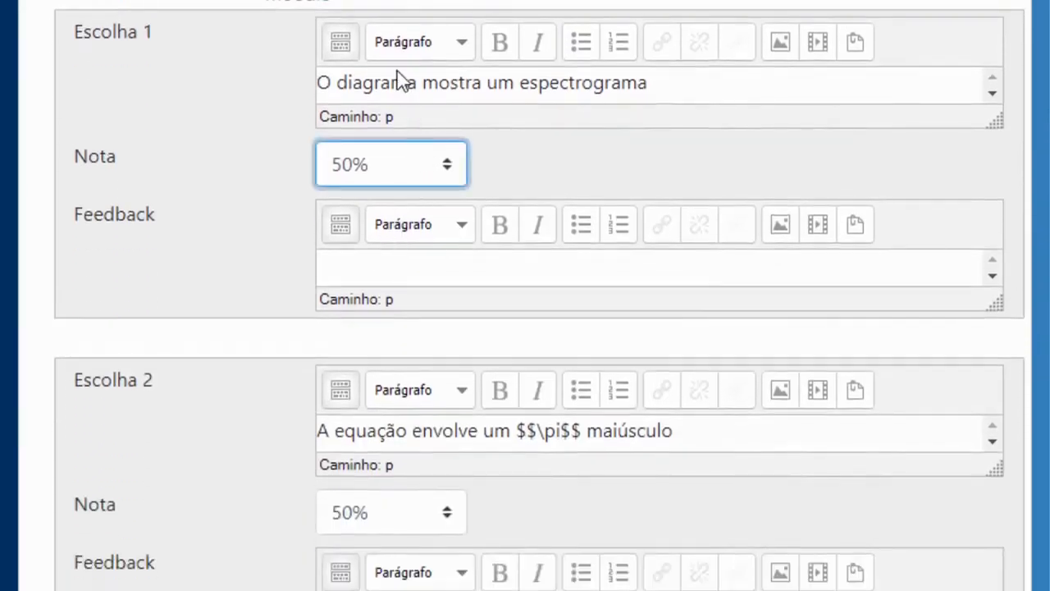
text(-16,66667)
click(405, 518)
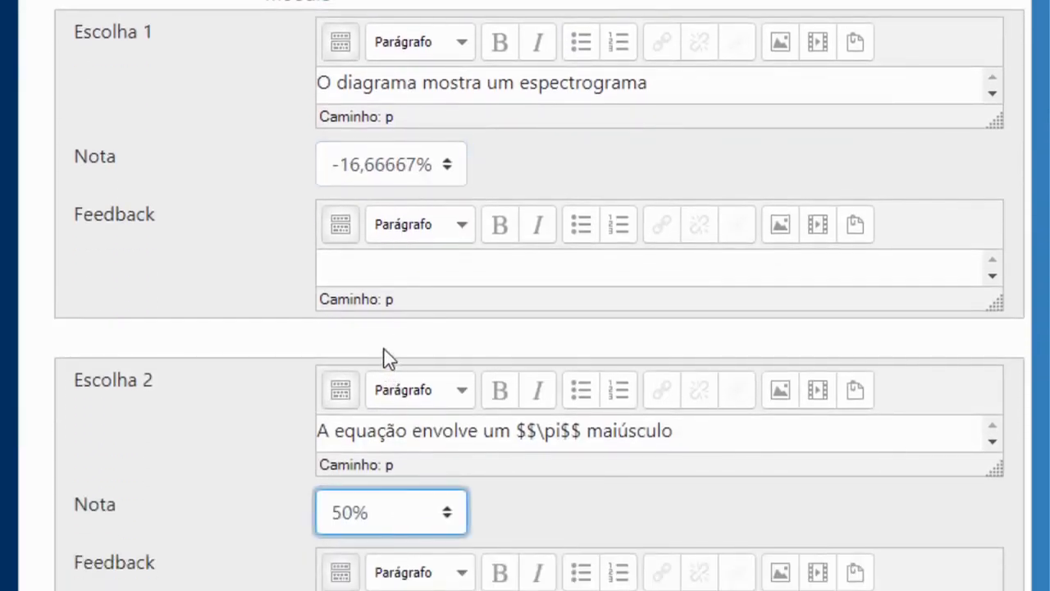
text(-50)
- Set the grade of Escolha 3 to 50% and open the grade choices of Escolha 4
scroll(1041, 336, down, 8)
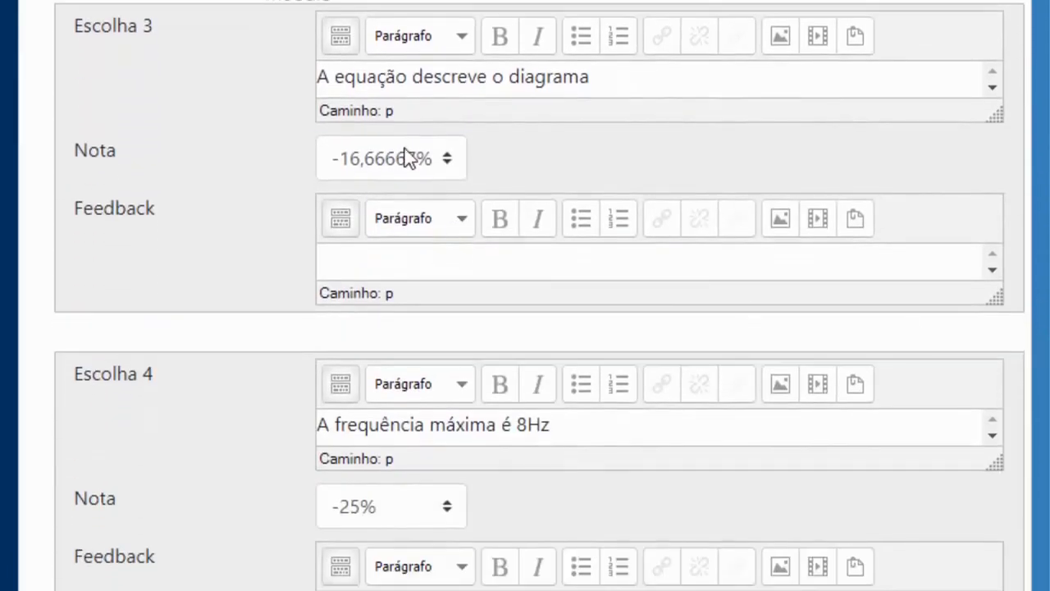
click(408, 158)
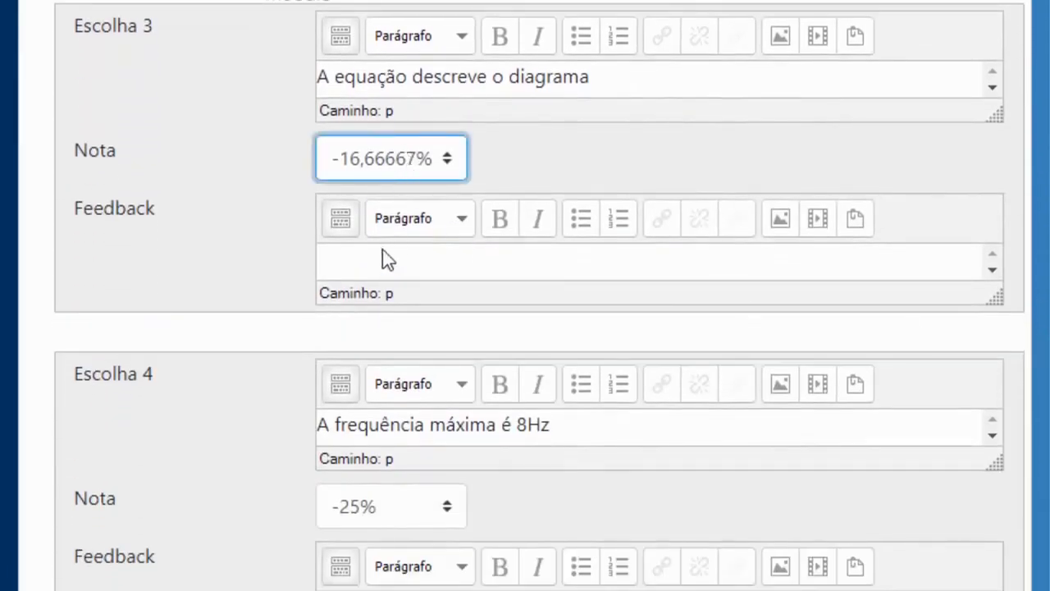
text(50)
click(424, 509)
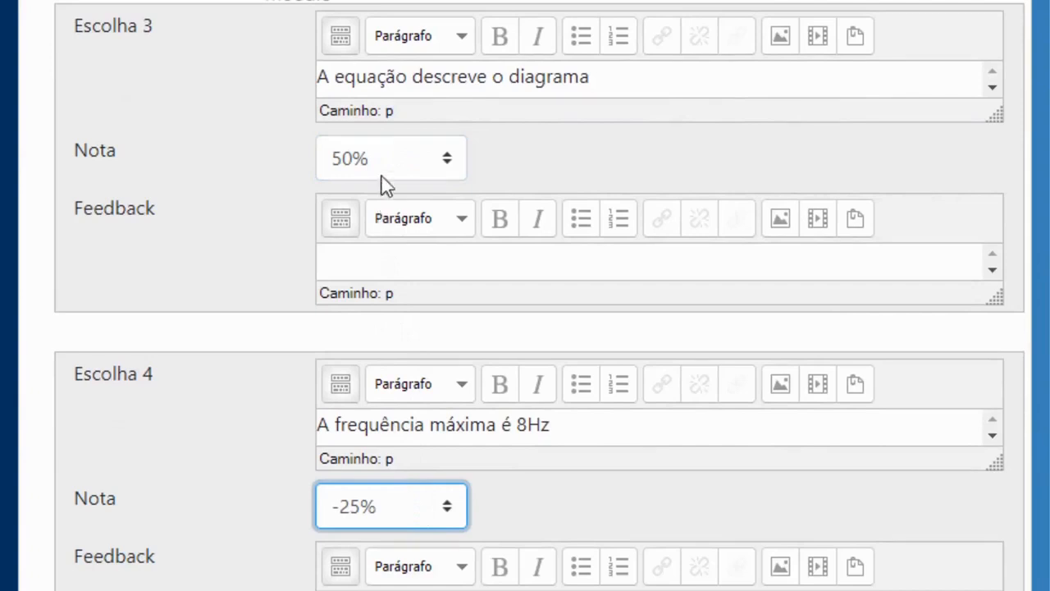
- Set the grade of Escolha 3 to 50% and save the changes to the question
text(50)
scroll(1046, 435, down, 7)
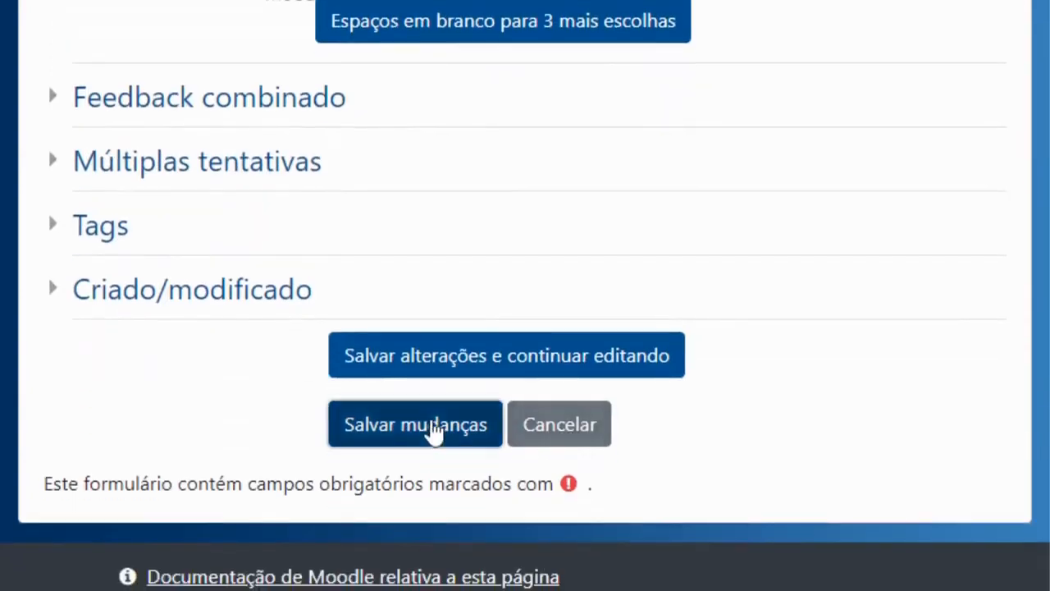
click(433, 425)
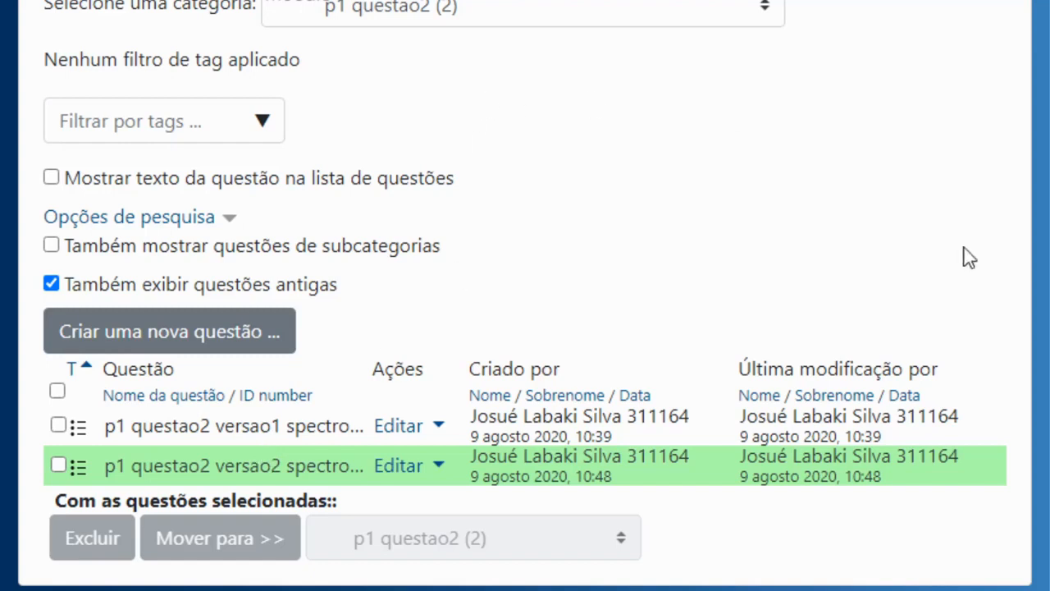
- Switch the question bank to the category p1 questao3
click(478, 25)
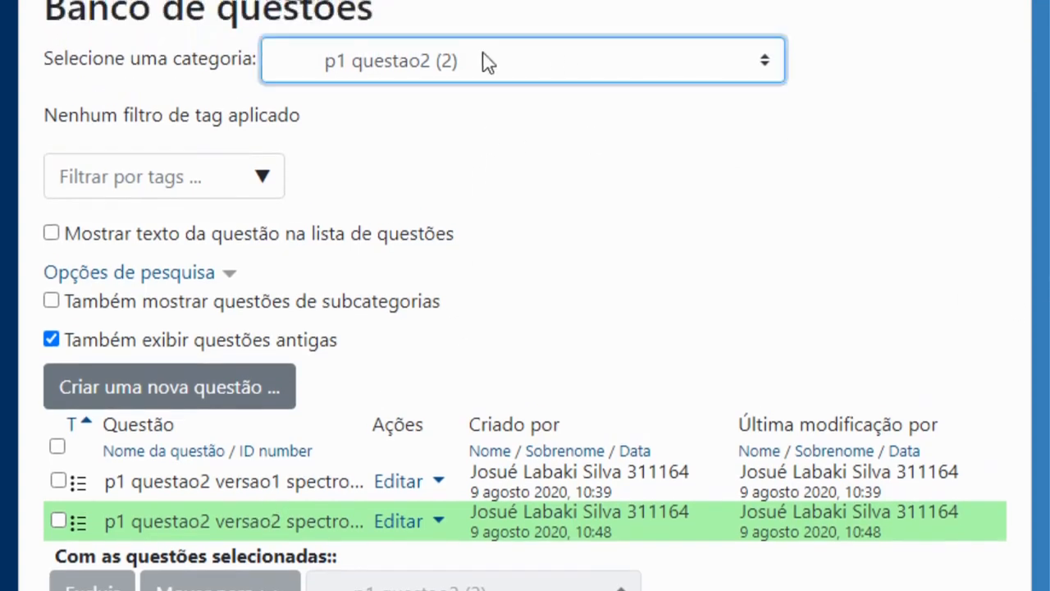
key(Down)
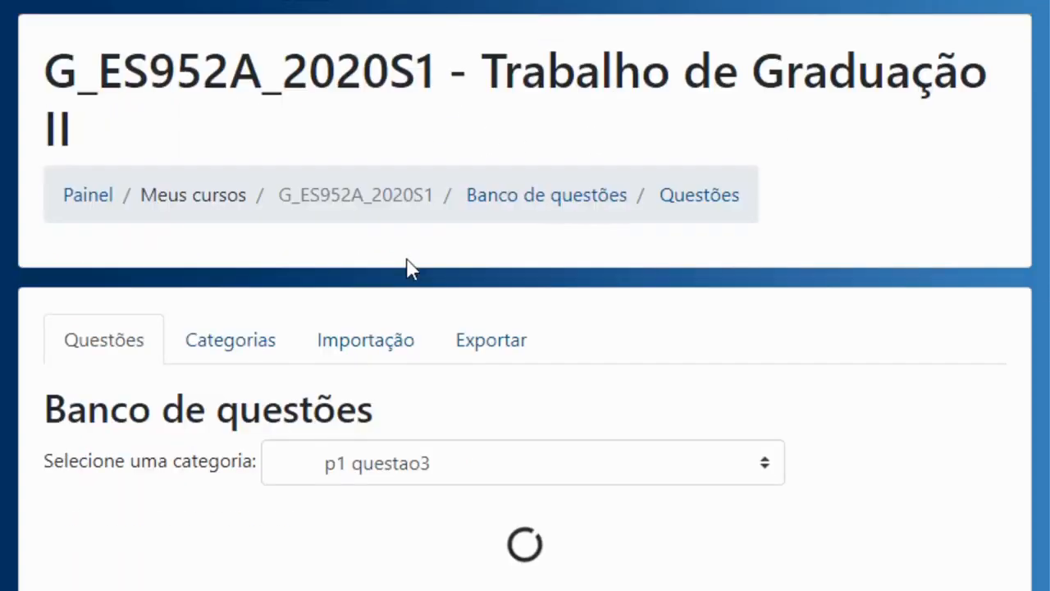
scroll(1009, 205, down, 4)
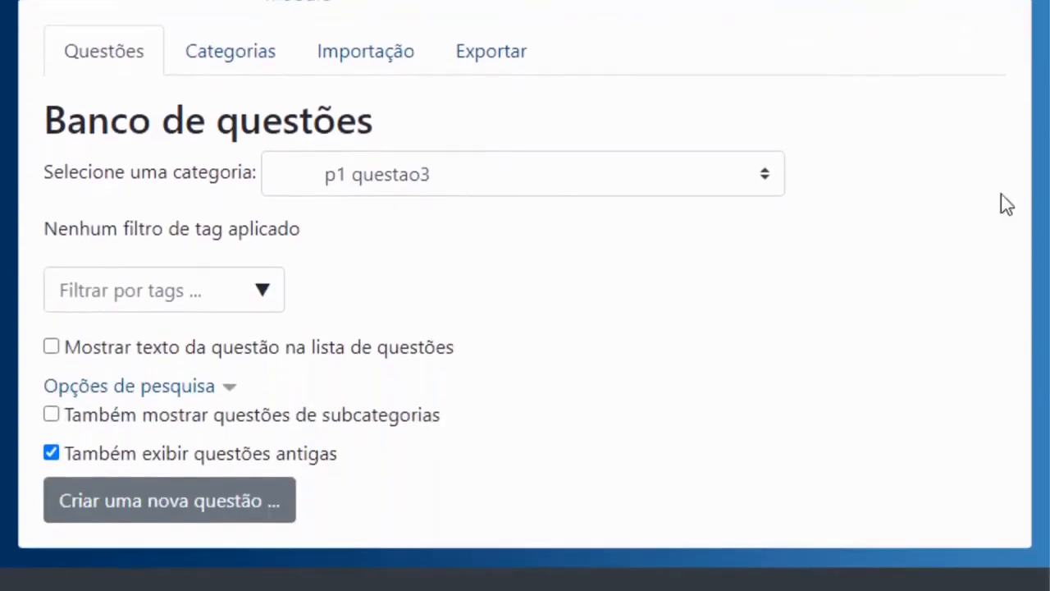
- Create a new question of the type Calculado in the p1 questao3 category
click(220, 504)
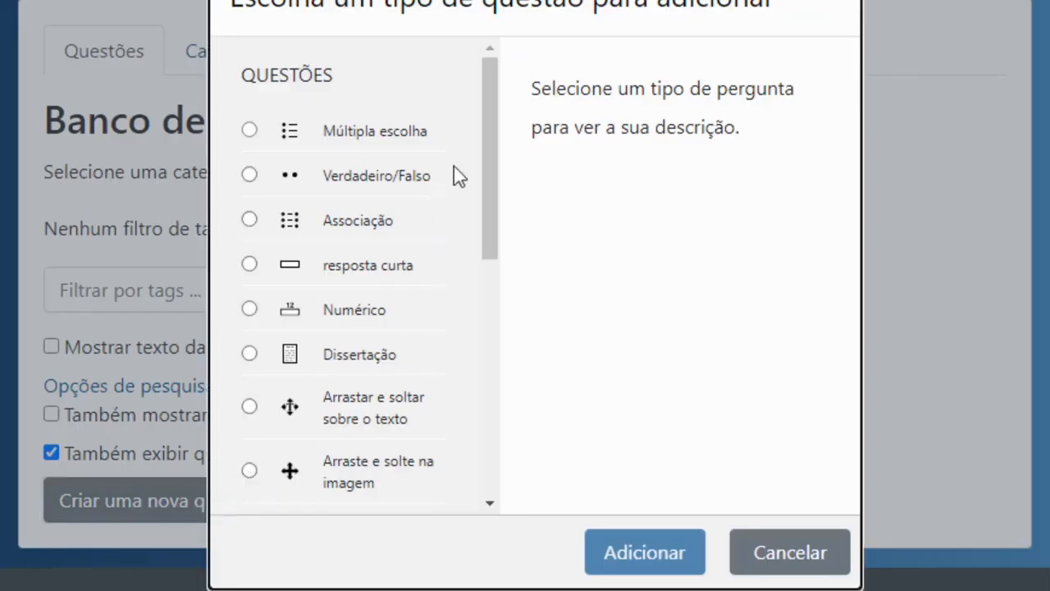
drag(492, 145, 454, 288)
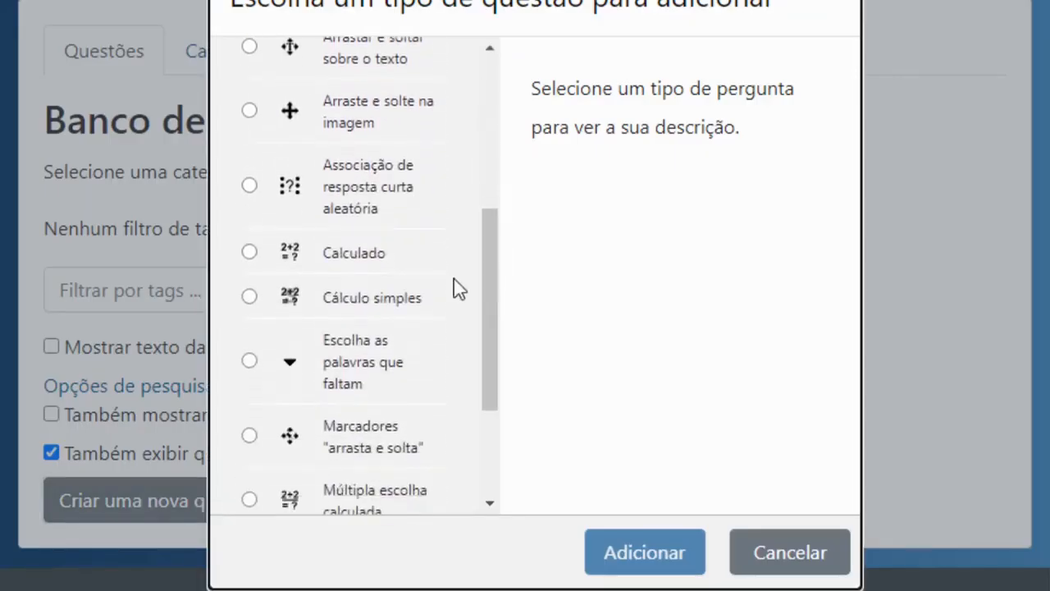
click(250, 255)
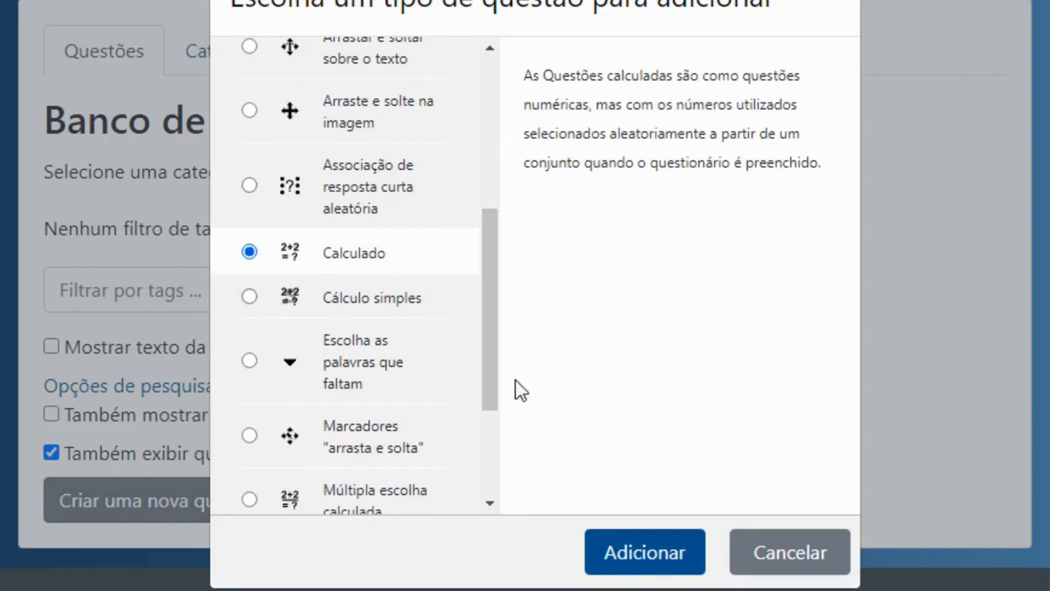
click(643, 554)
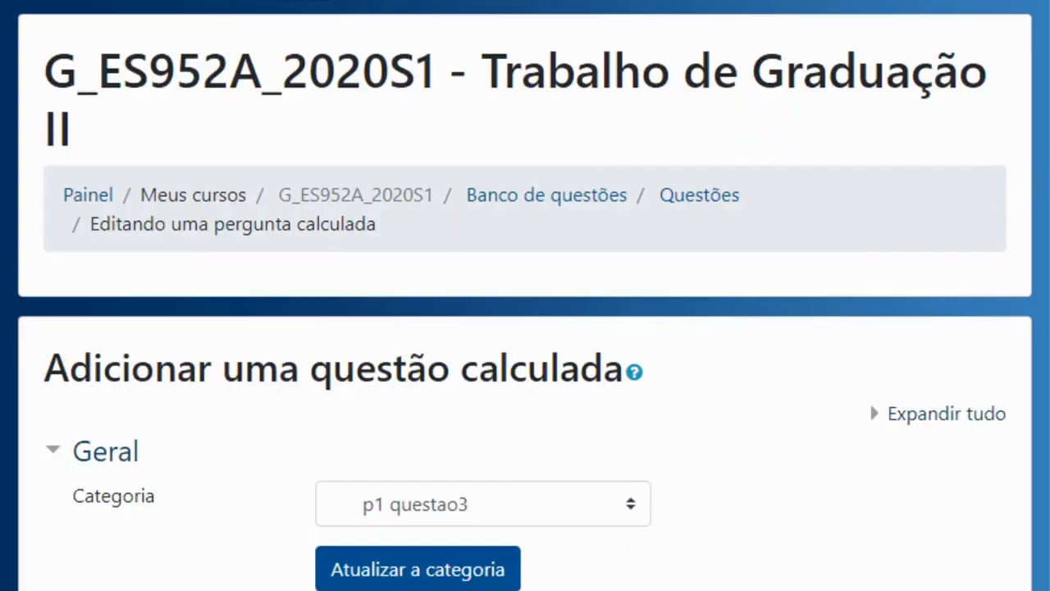
- Keep the category p1 questao3 and name the calculated question "p1 questao3 hipotenusa"
scroll(525, 295, down, 5)
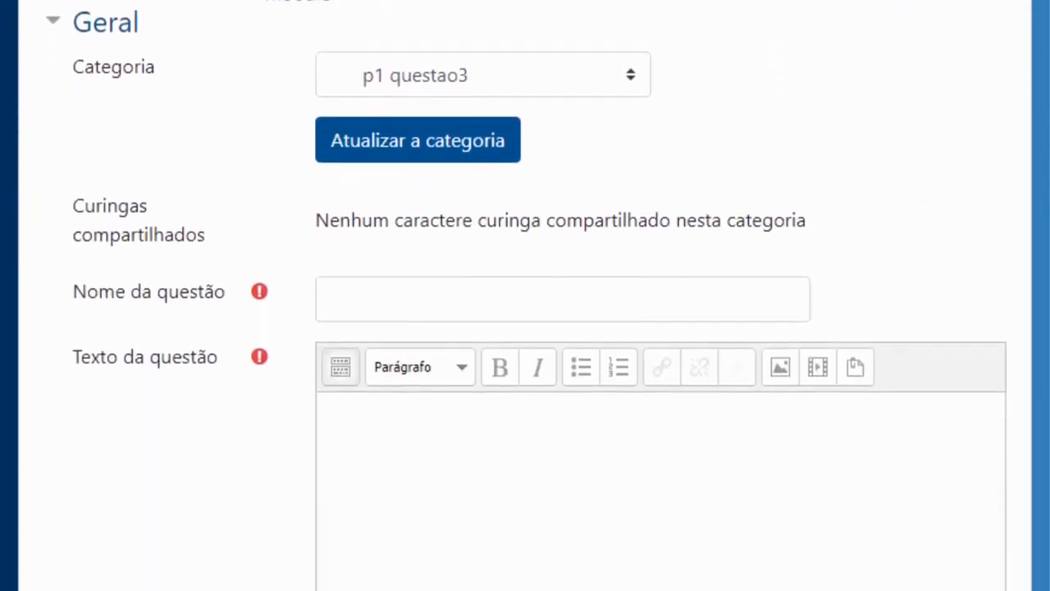
click(476, 87)
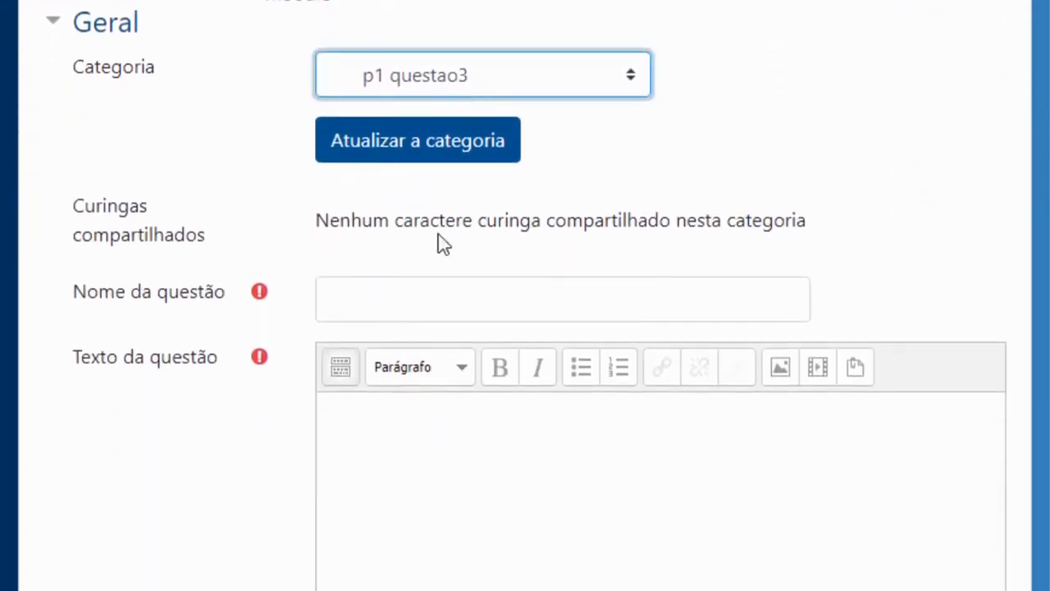
click(422, 293)
text(p1 qu)
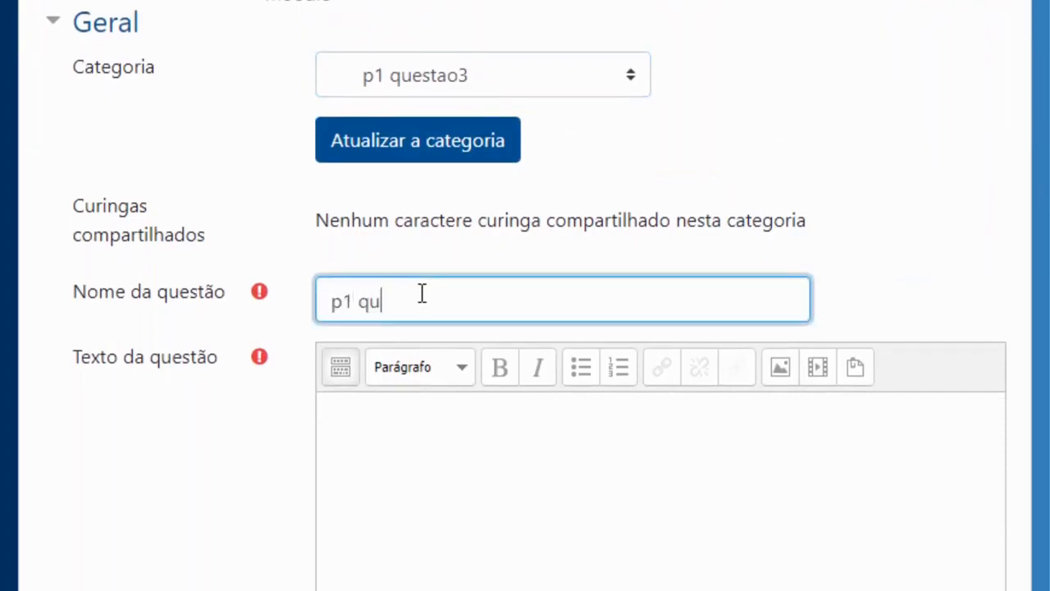
text(estao3 hip)
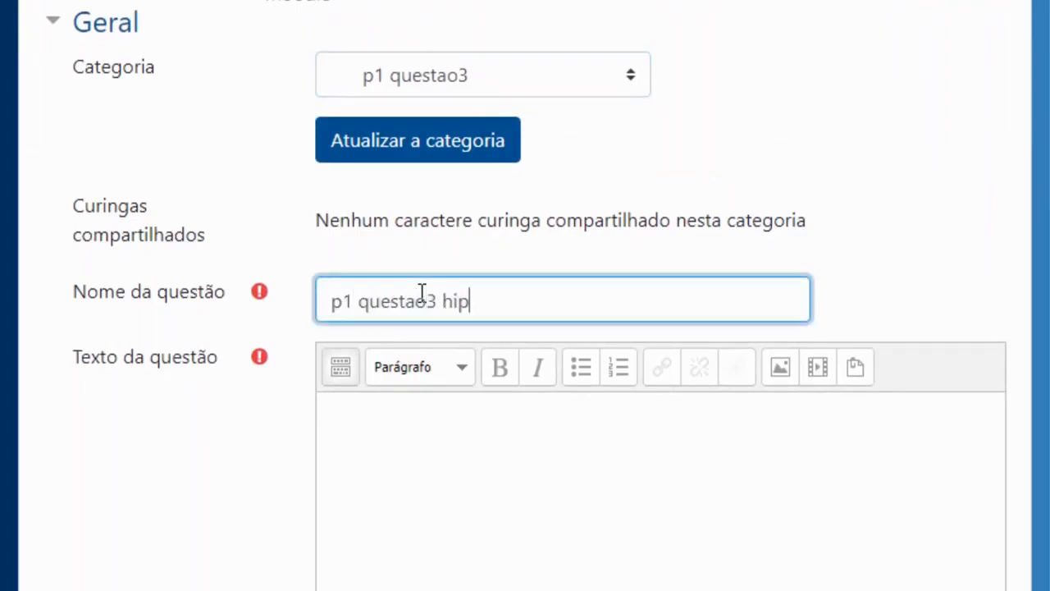
text(otenusa)
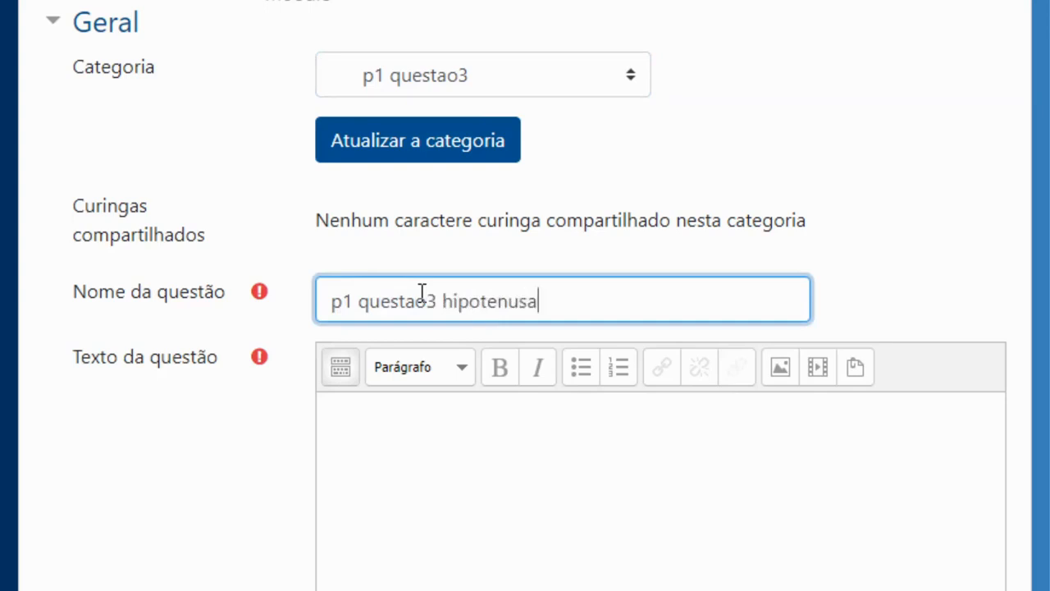
- Enter the question text "Considerando um triângulo-retângulo com catetos {c1}m e {c2}m, determine a hipotenusa."
scroll(525, 328, down, 3)
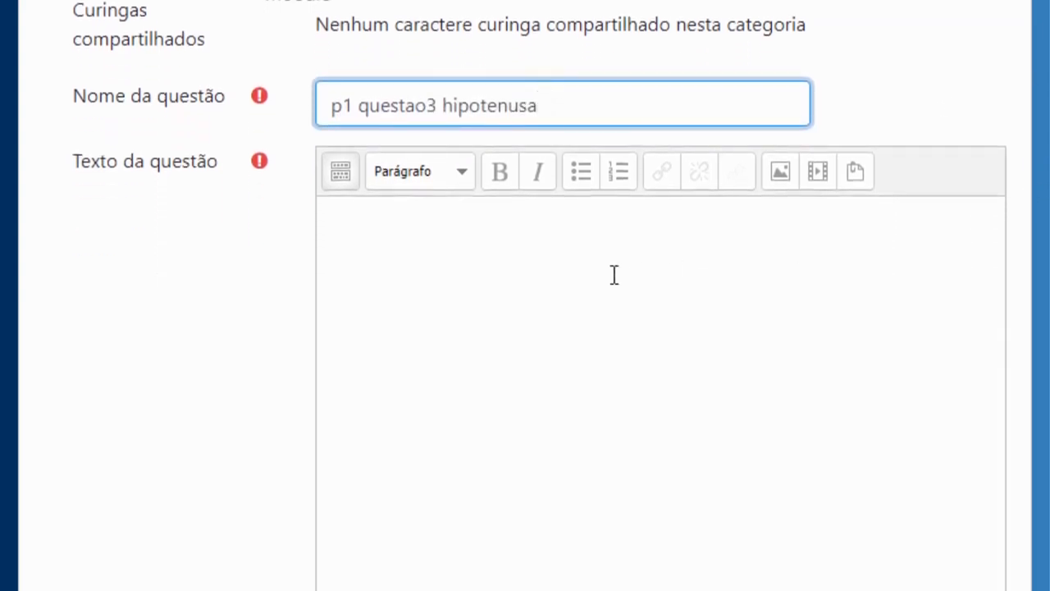
click(590, 280)
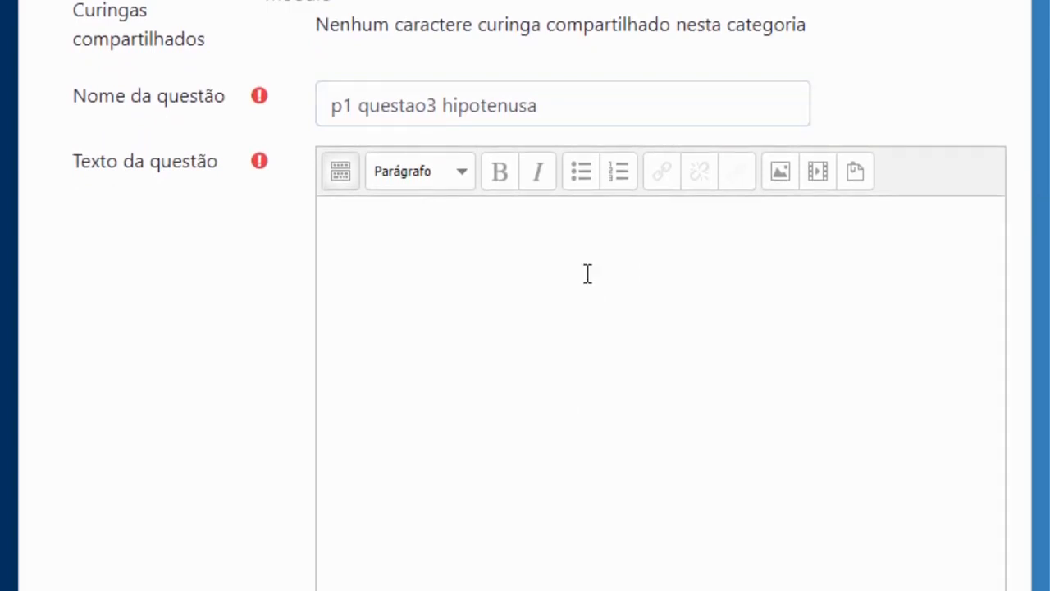
text(Conside)
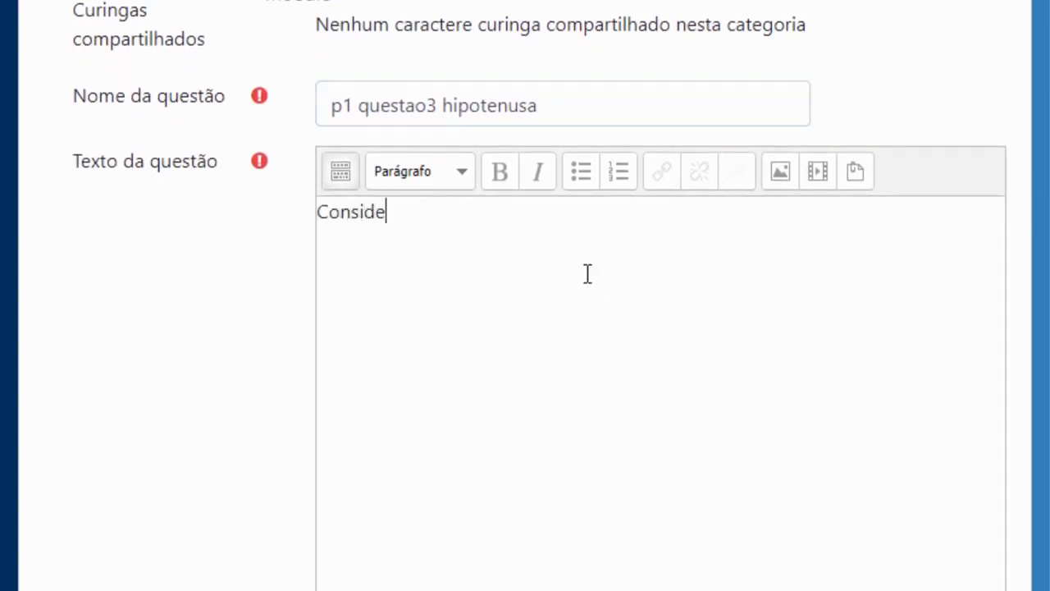
text(rando um triâng)
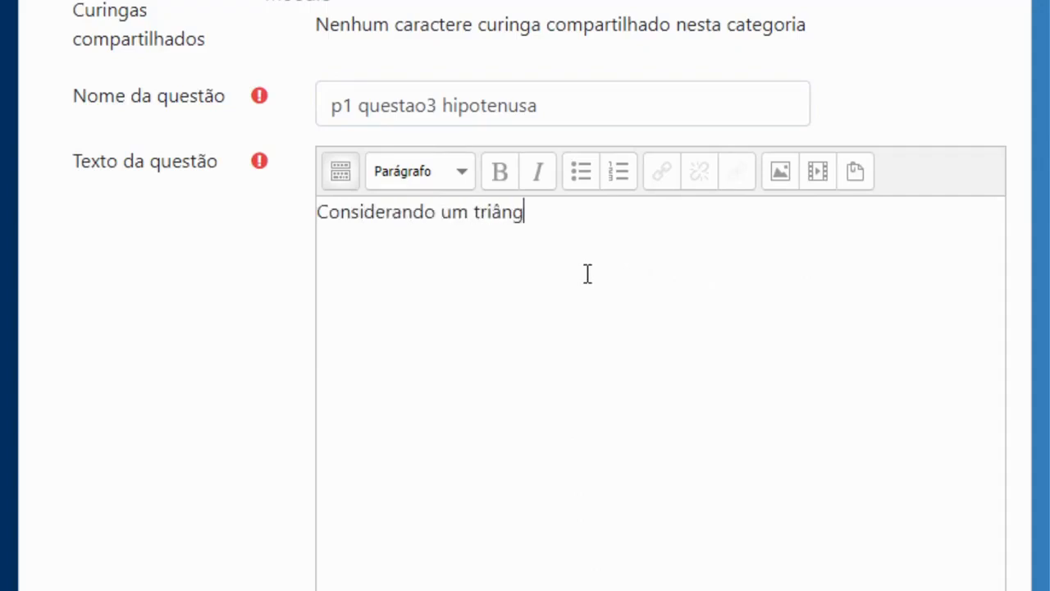
text(ulo-retângul)
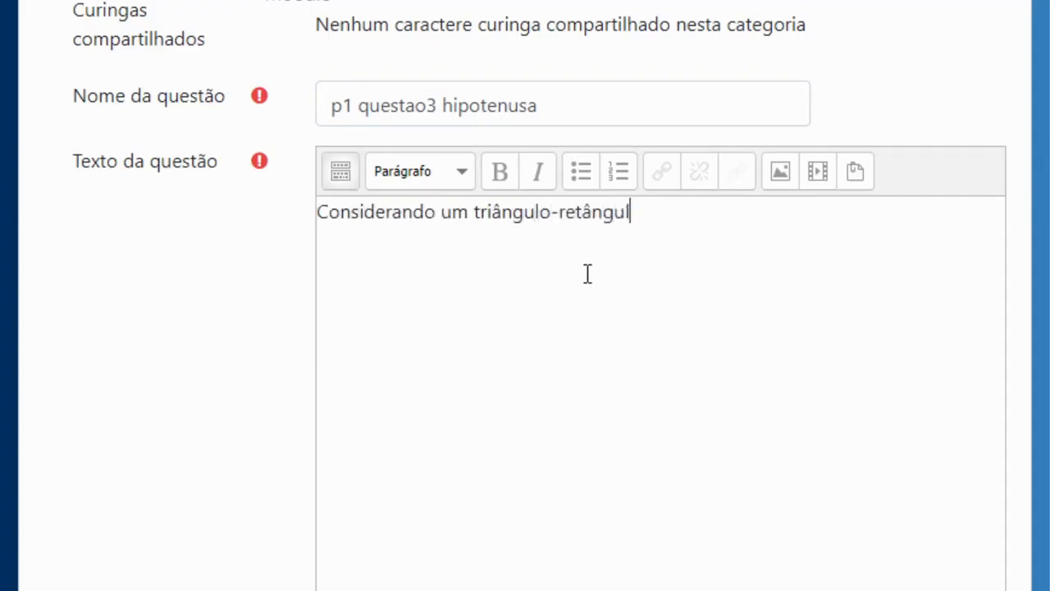
text(o com catetos {c1)
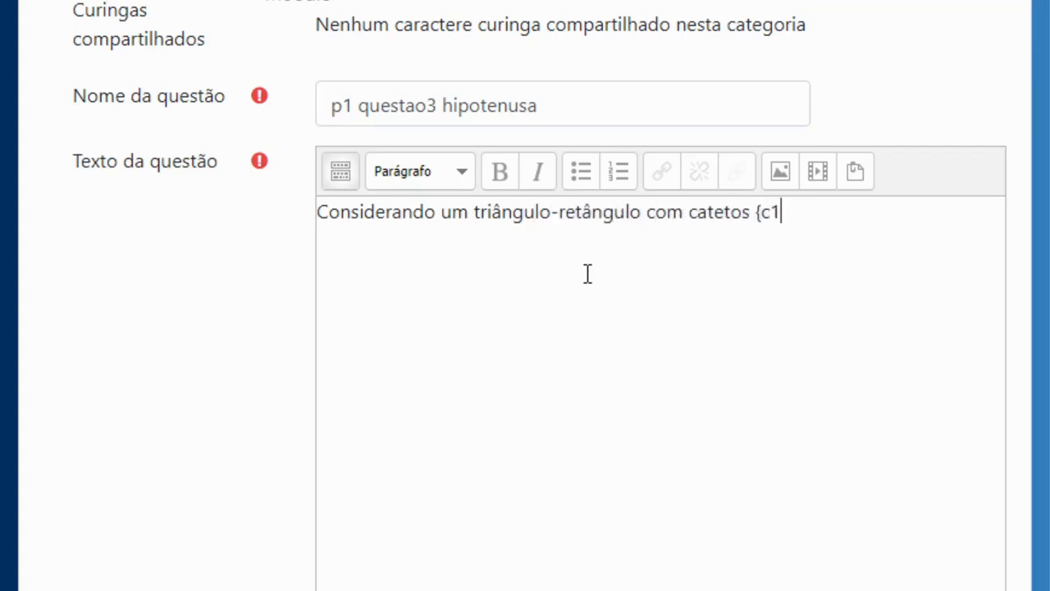
text(}m e {c2}m)
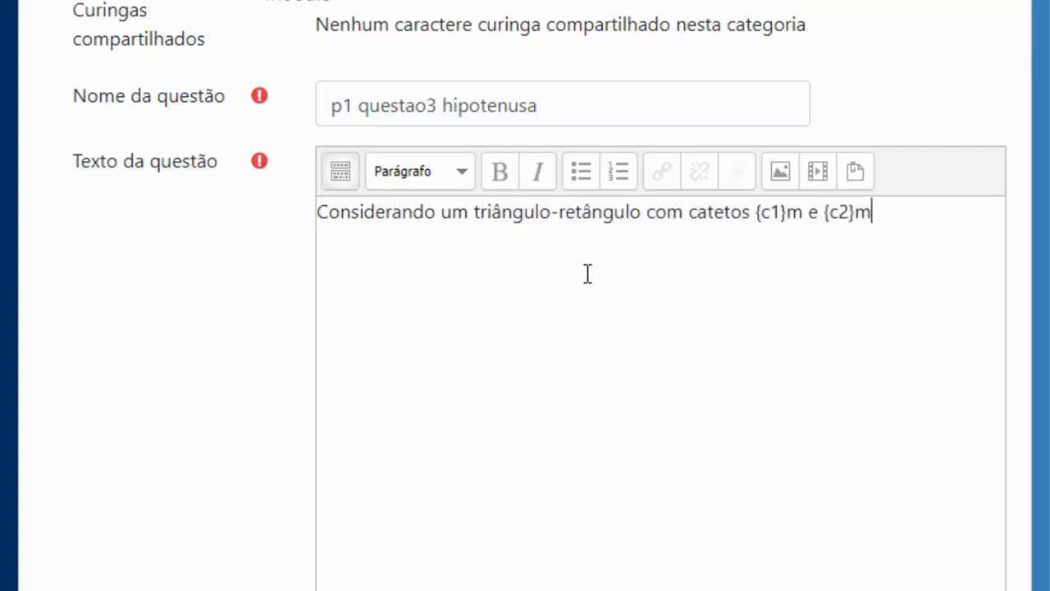
text(, determin)
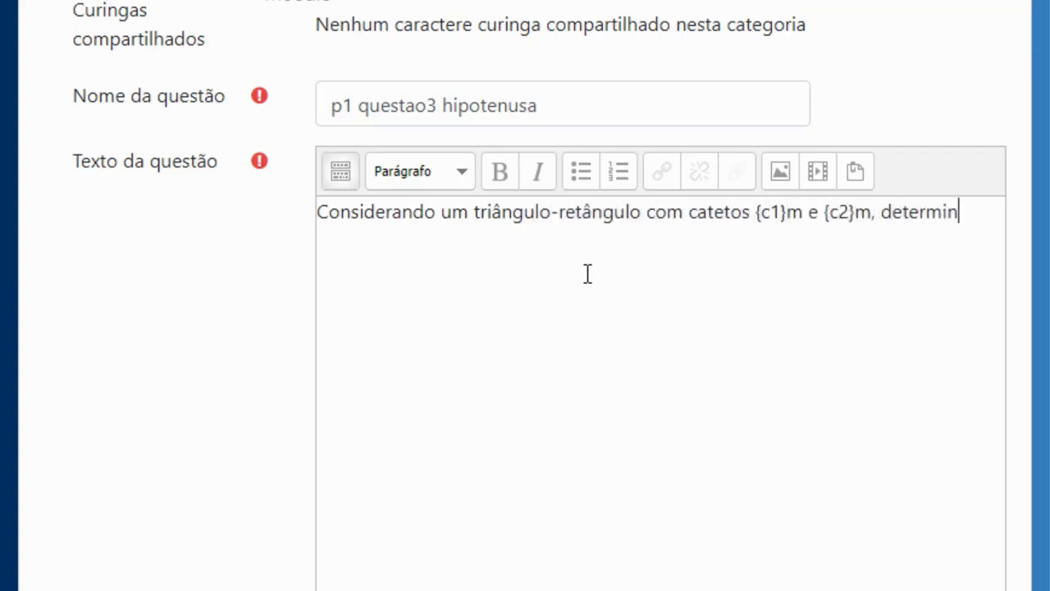
text(e a hipotenusa.)
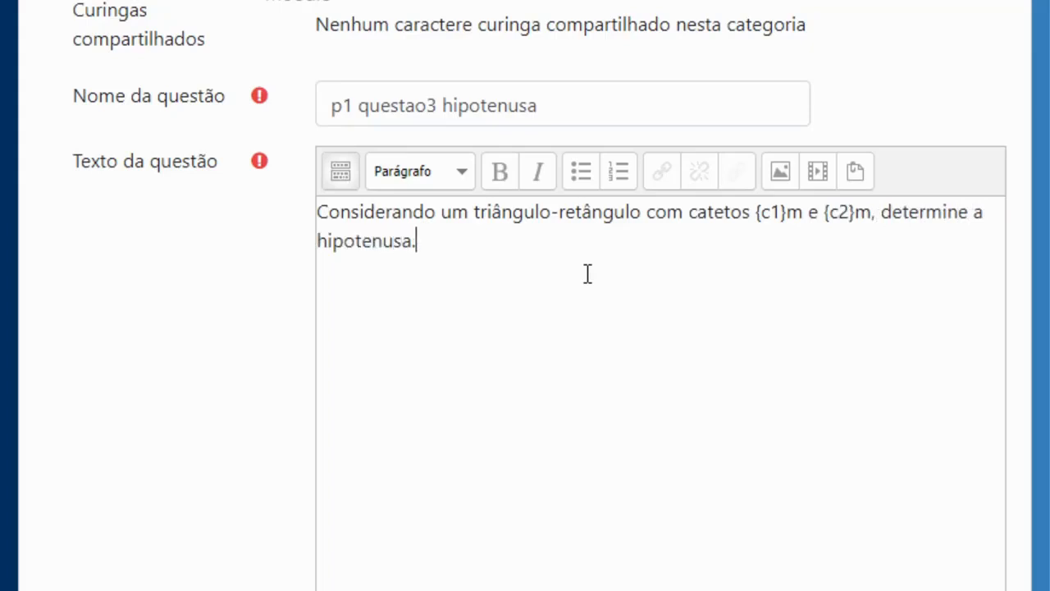
- Examine the wildcards {c1} and {c2} and their curly braces in the question text
double_click(772, 212)
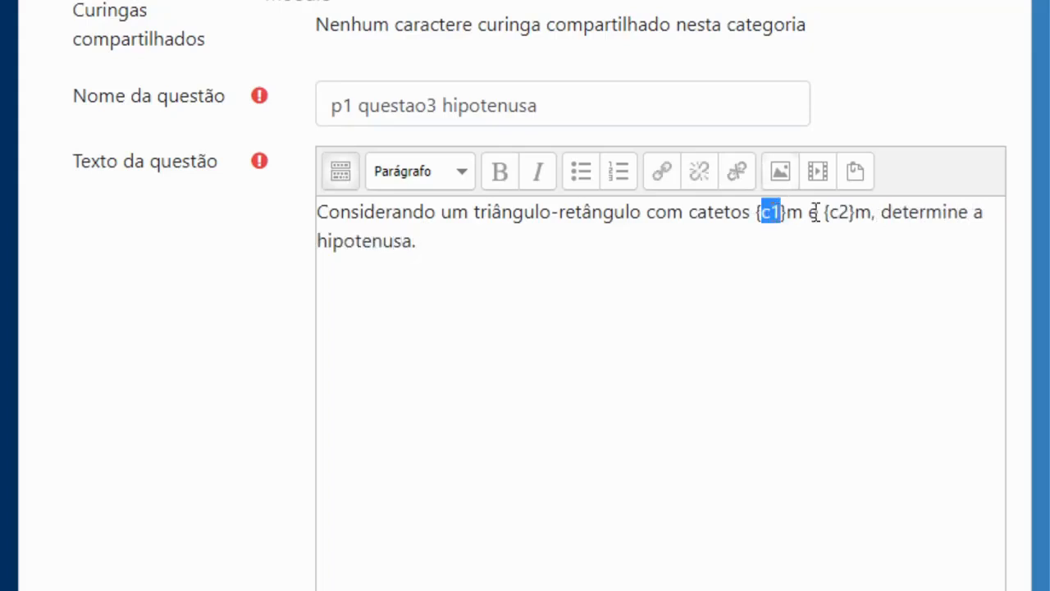
double_click(838, 212)
click(699, 242)
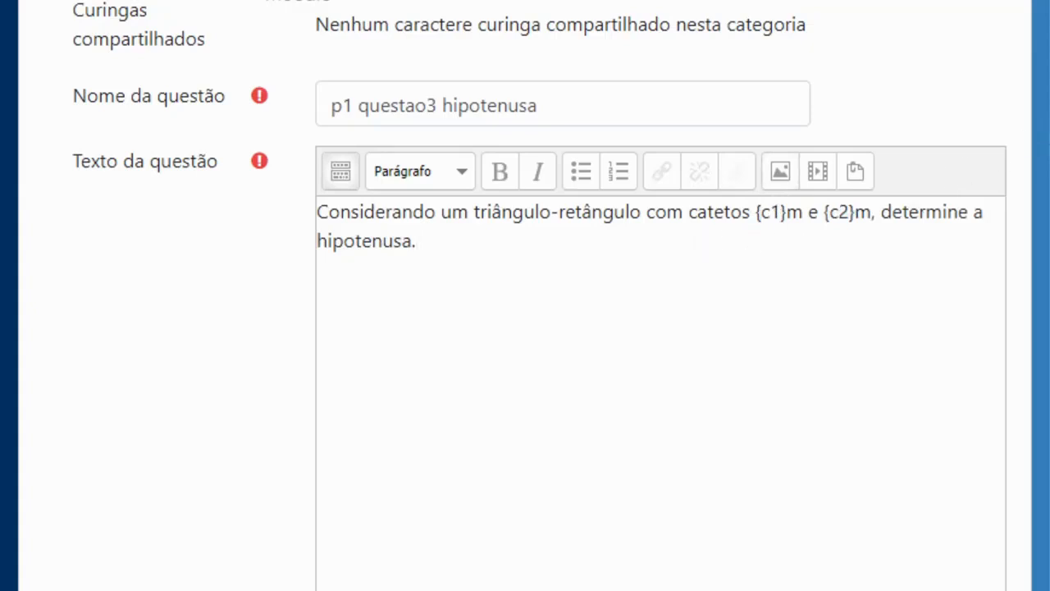
scroll(753, 197, down, 1)
drag(755, 178, 858, 182)
click(755, 178)
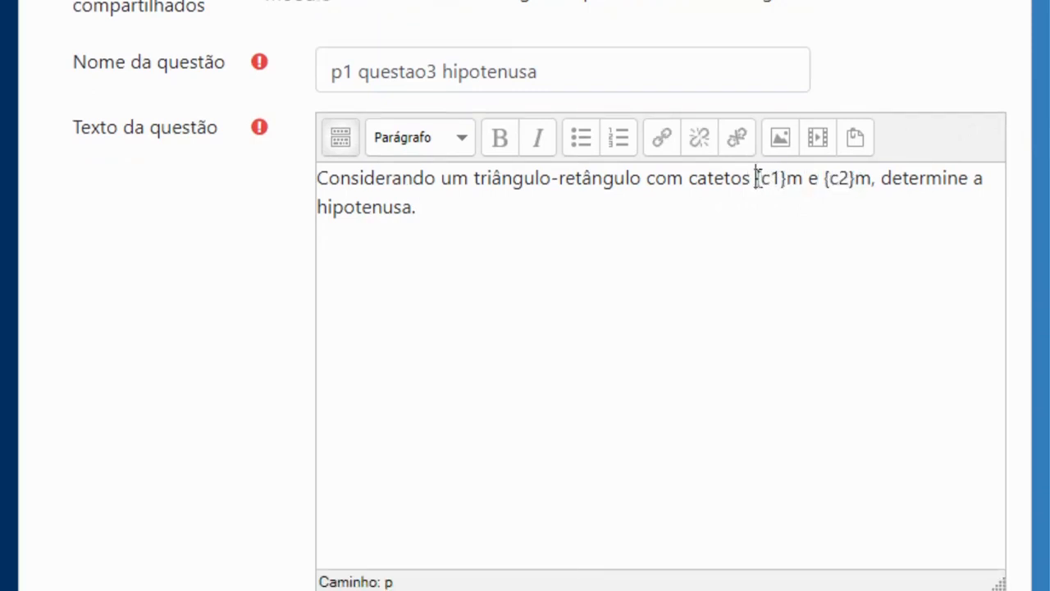
double_click(774, 178)
double_click(837, 178)
click(884, 180)
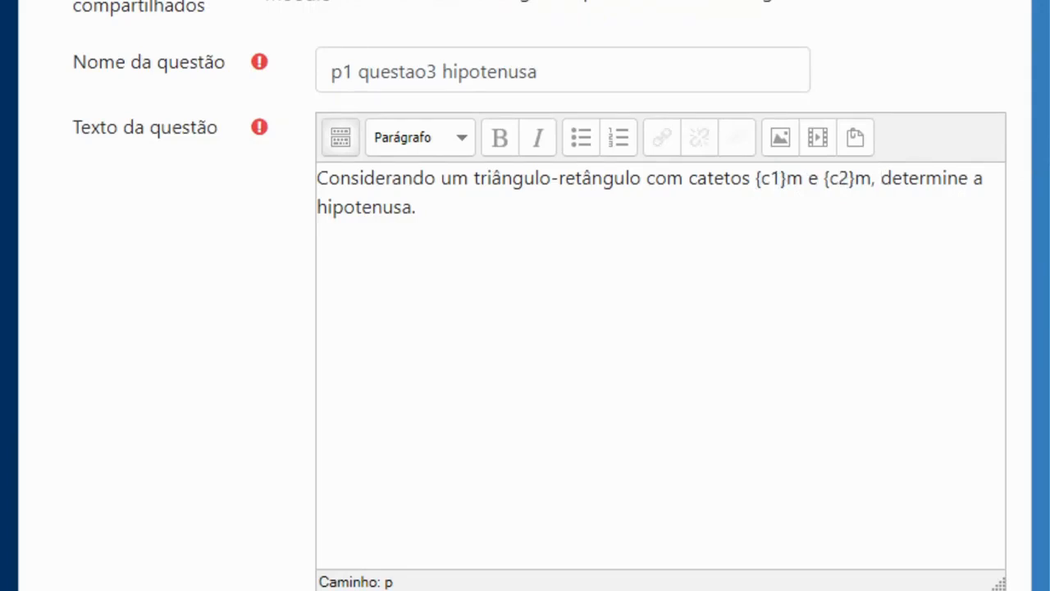
- Enter sqrt({c1}**2 + {c2}**2) as the formula of answer 1
scroll(540, 296, down, 1)
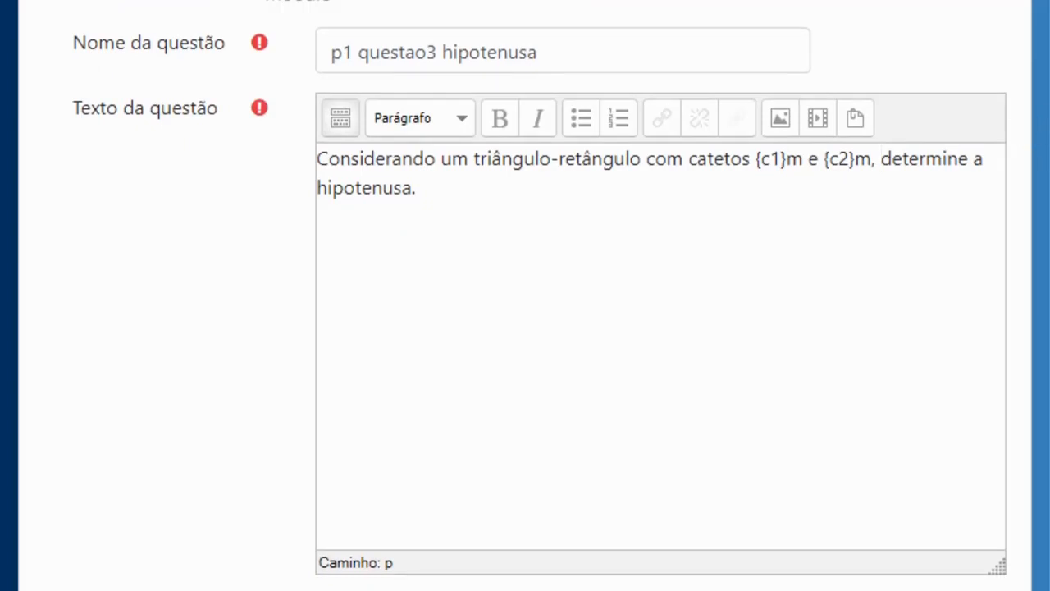
scroll(1040, 183, down, 8)
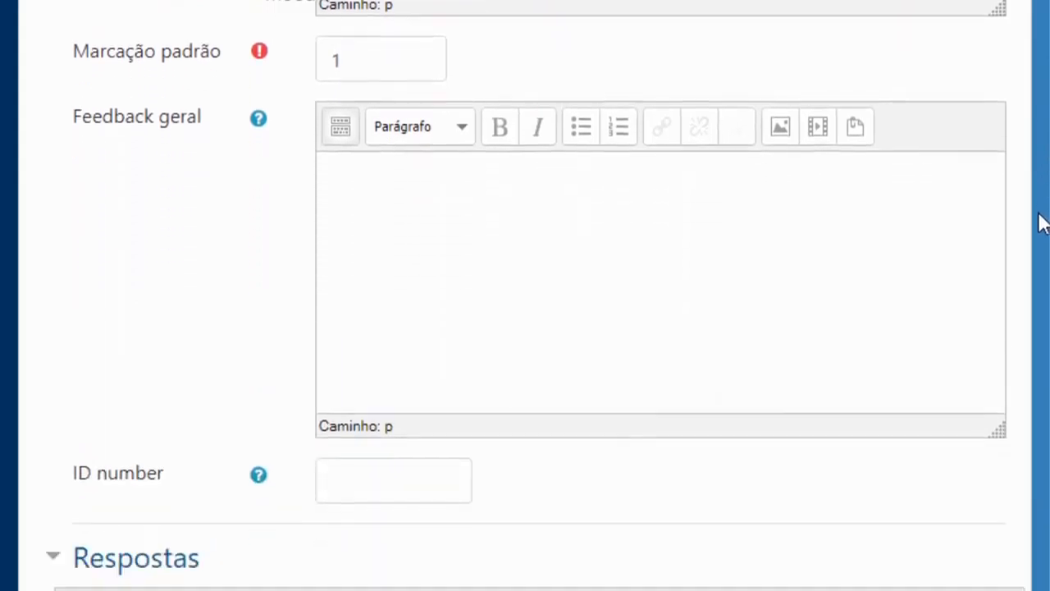
scroll(1036, 261, down, 4)
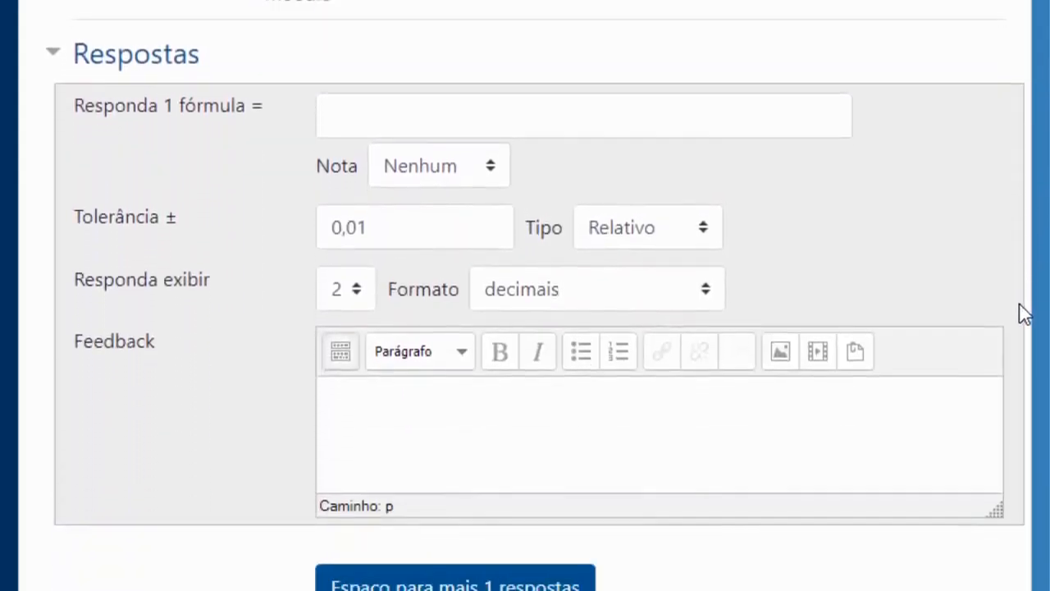
click(399, 115)
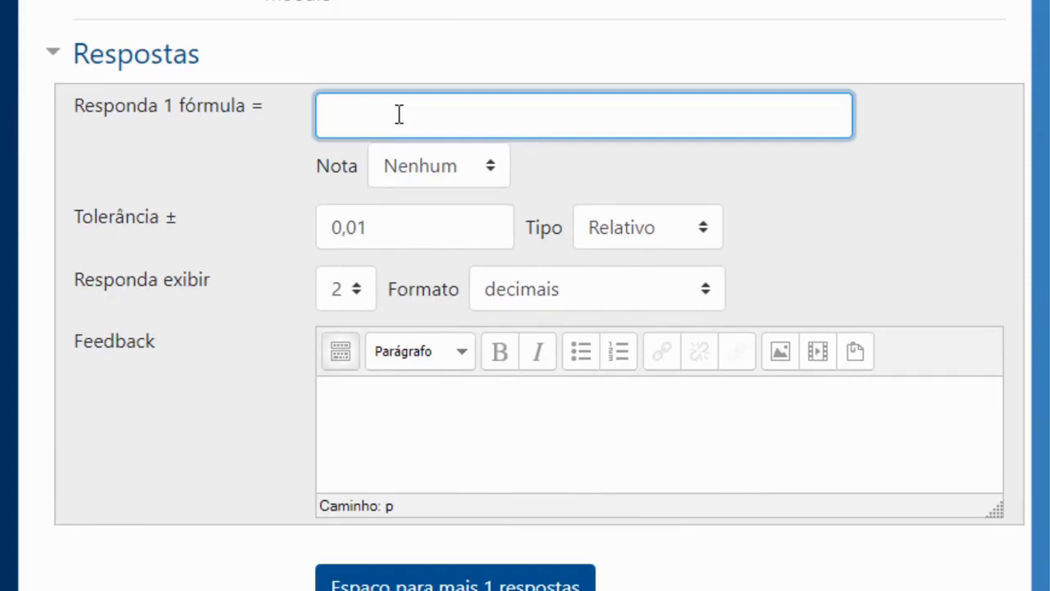
text(sqrt({c1}**2)
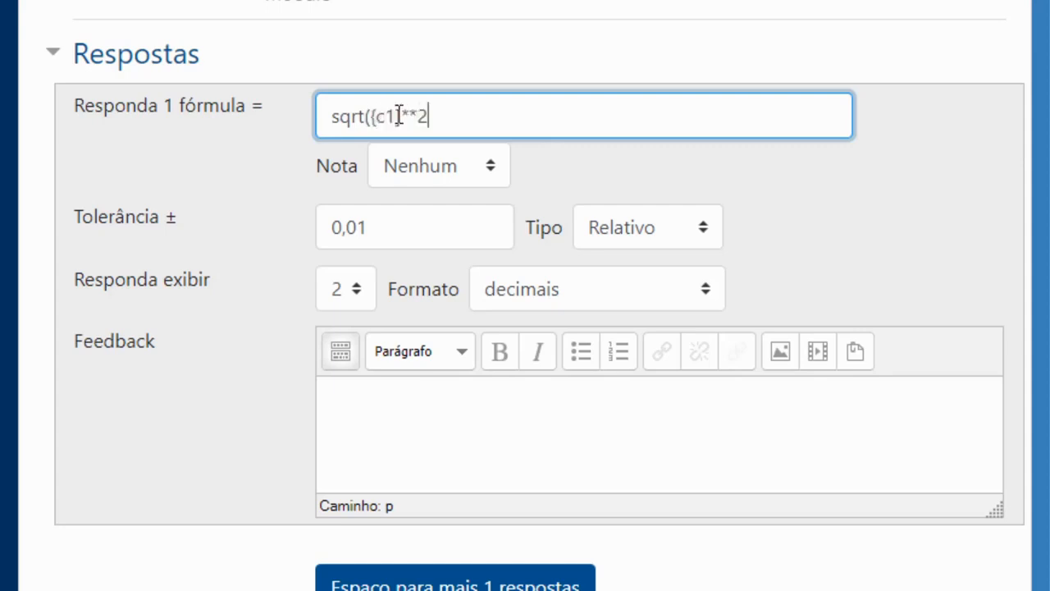
text({c2}**2))
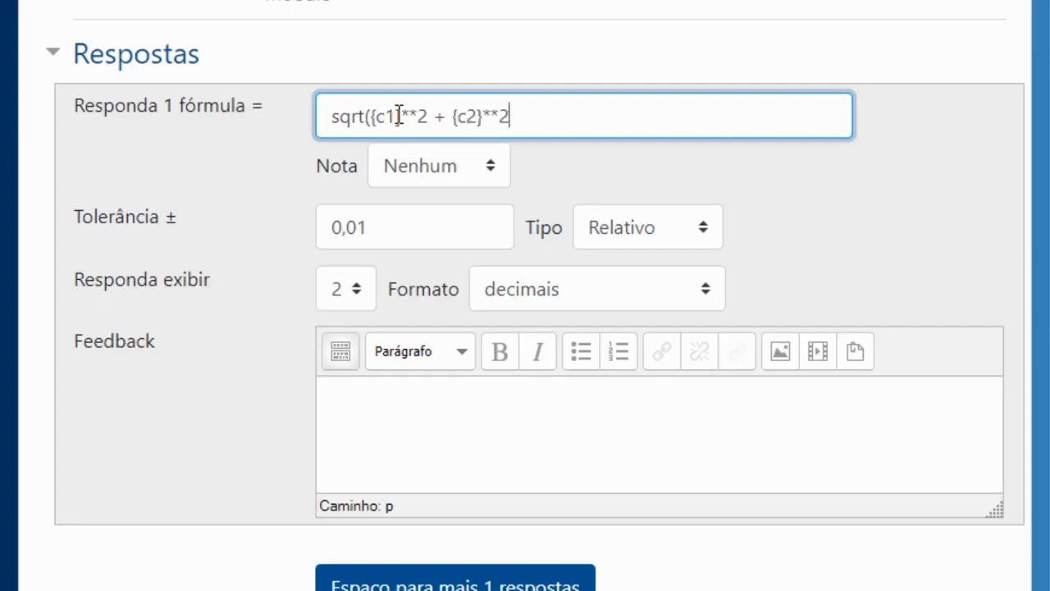
click(401, 116)
key(BackSpace)
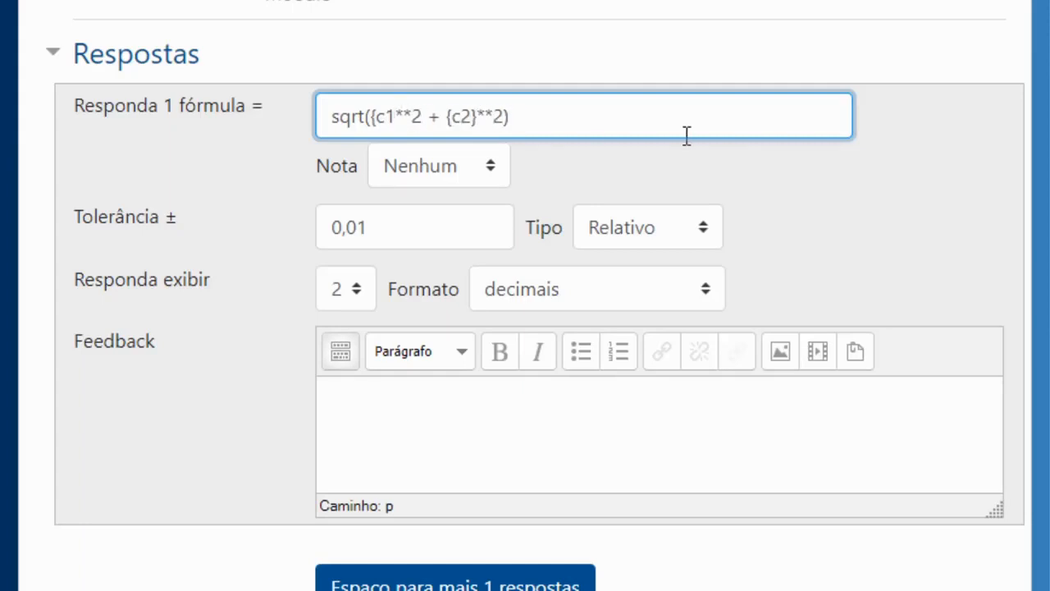
text(})
click(669, 127)
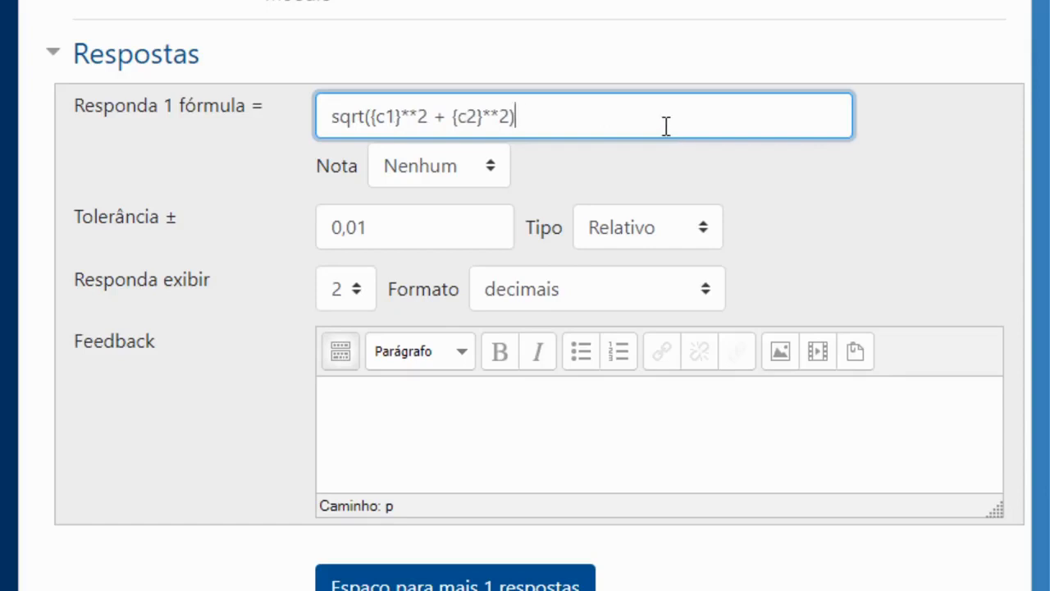
text(sin tan)
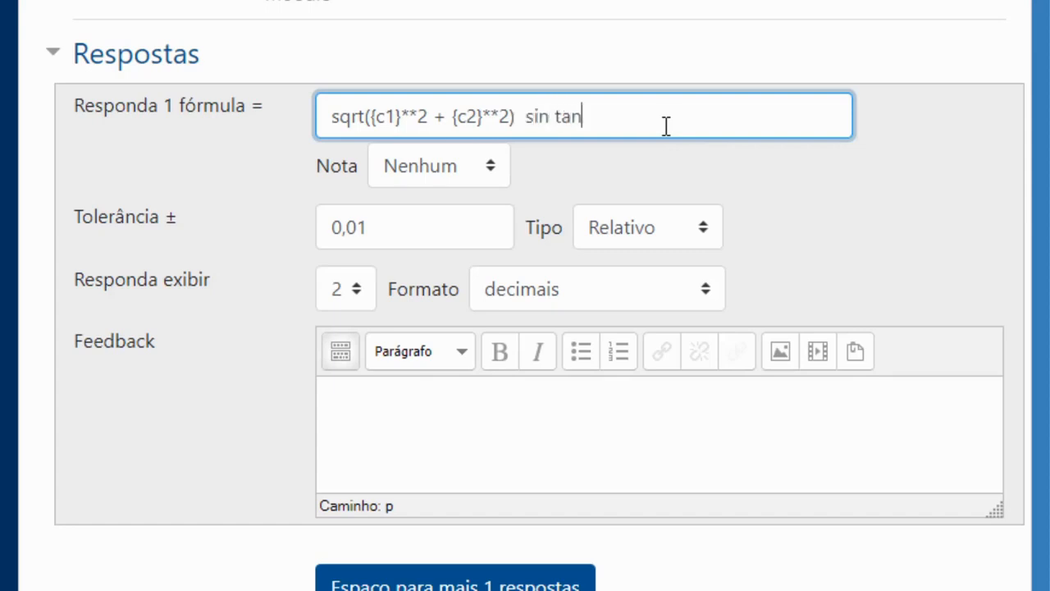
text( cos deg2rad sqrt)
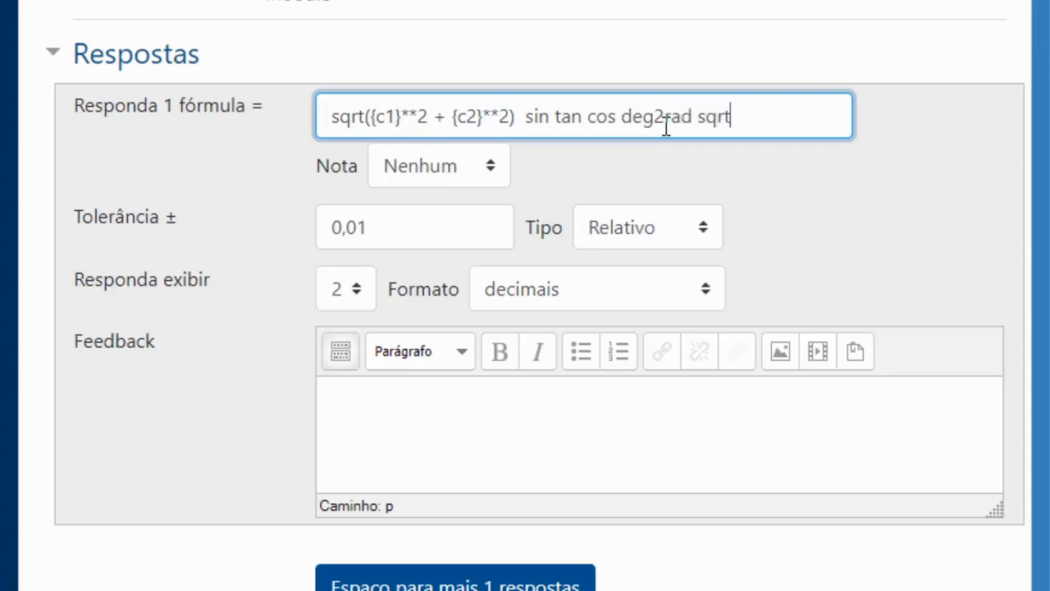
drag(780, 115, 521, 127)
key(BackSpace)
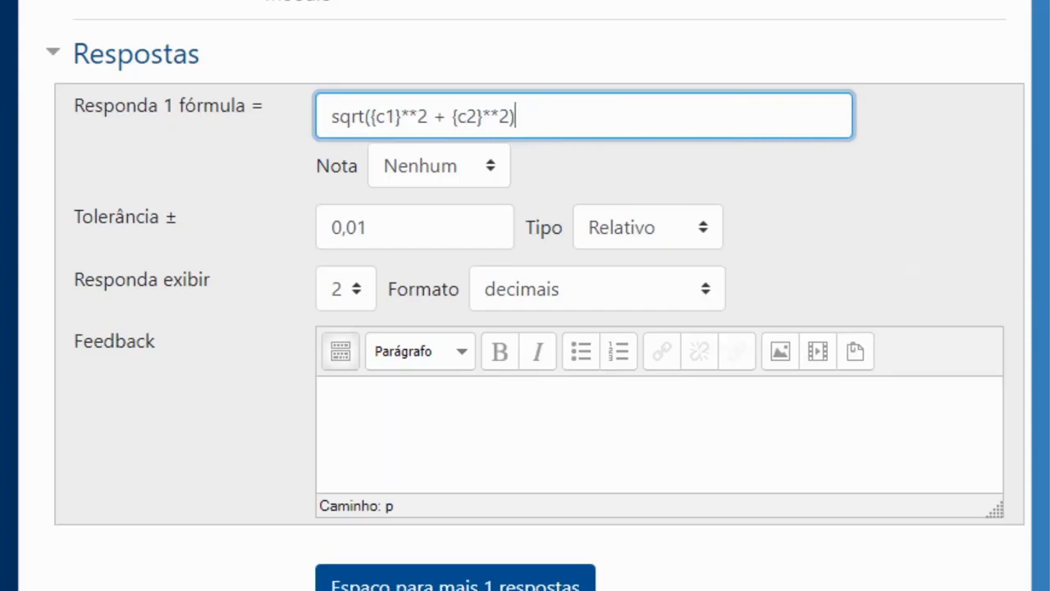
- Set the grade of answer 1 to 100%
scroll(1014, 317, down, 1)
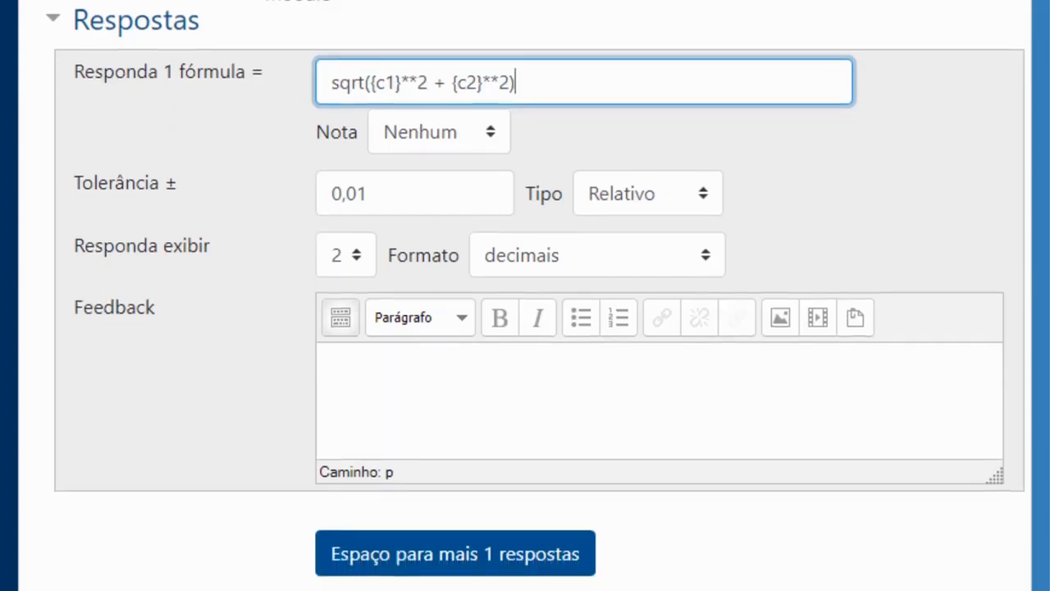
click(453, 135)
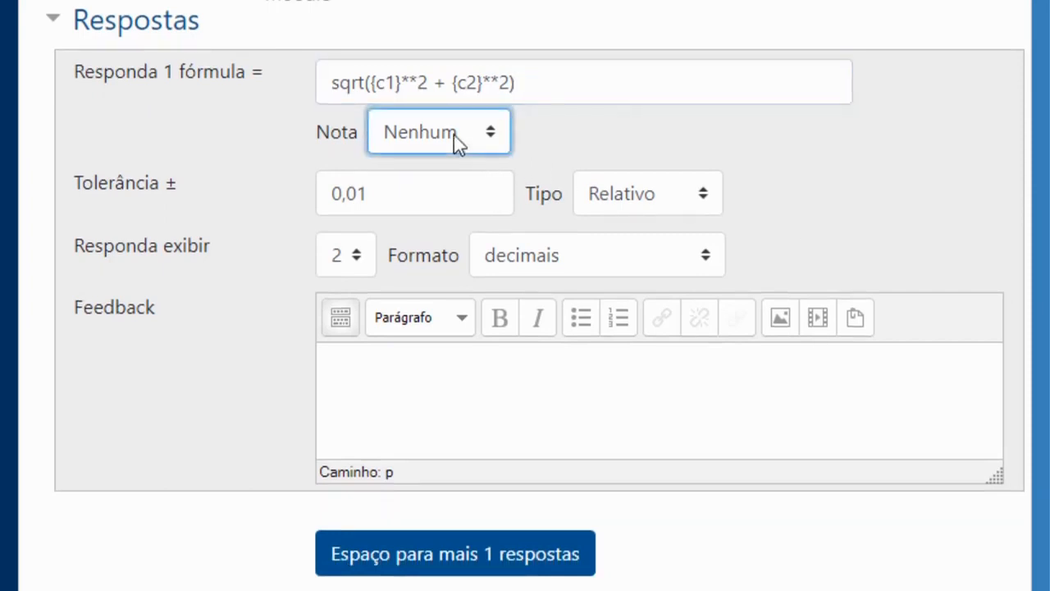
click(424, 192)
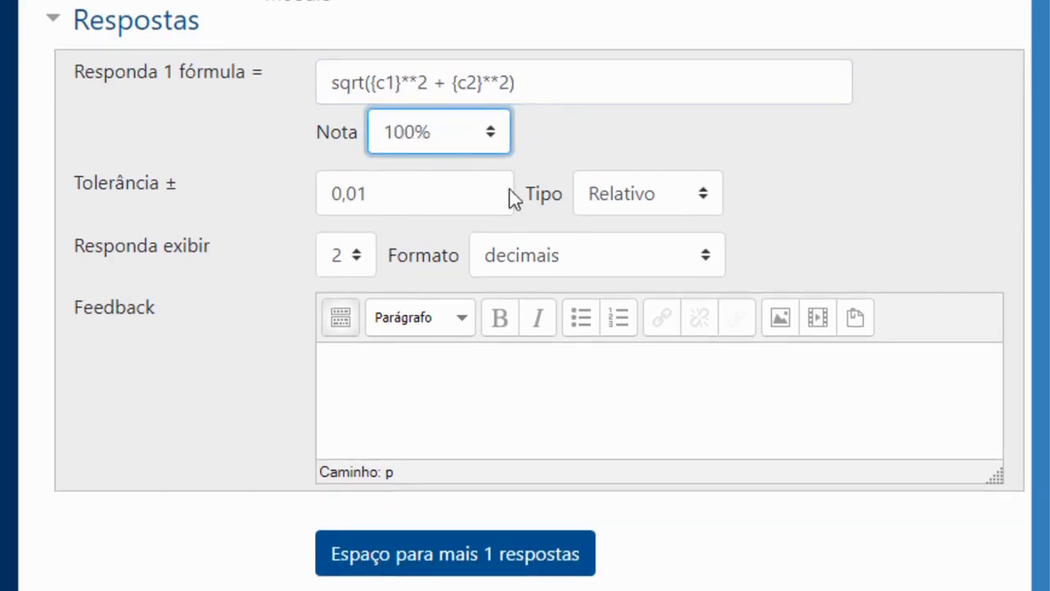
click(521, 566)
key(5)
key(7)
key(1)
click(544, 87)
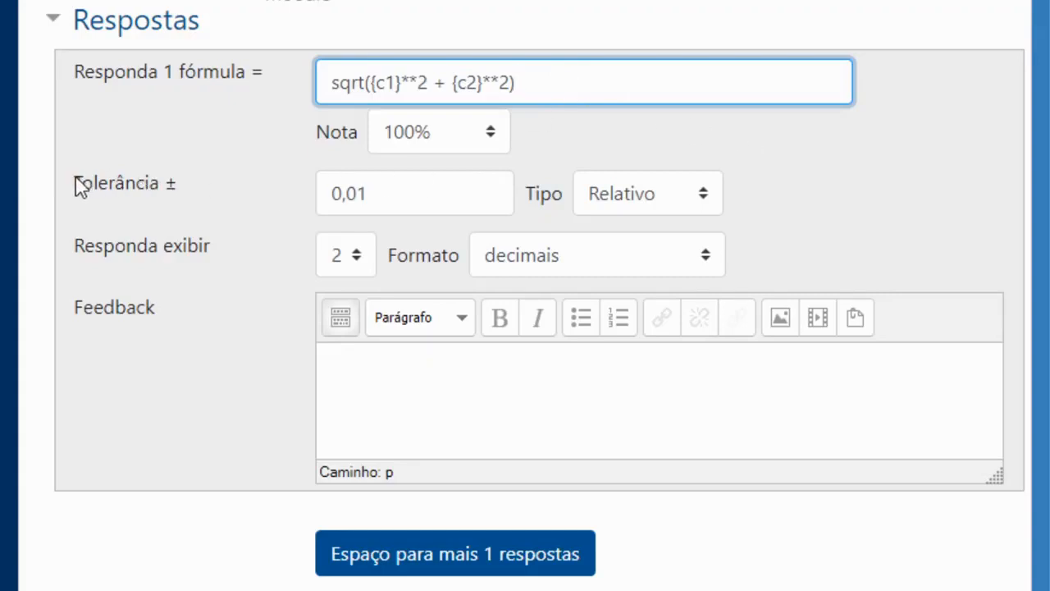
- Examine the tolerance value set for answer 1
click(408, 192)
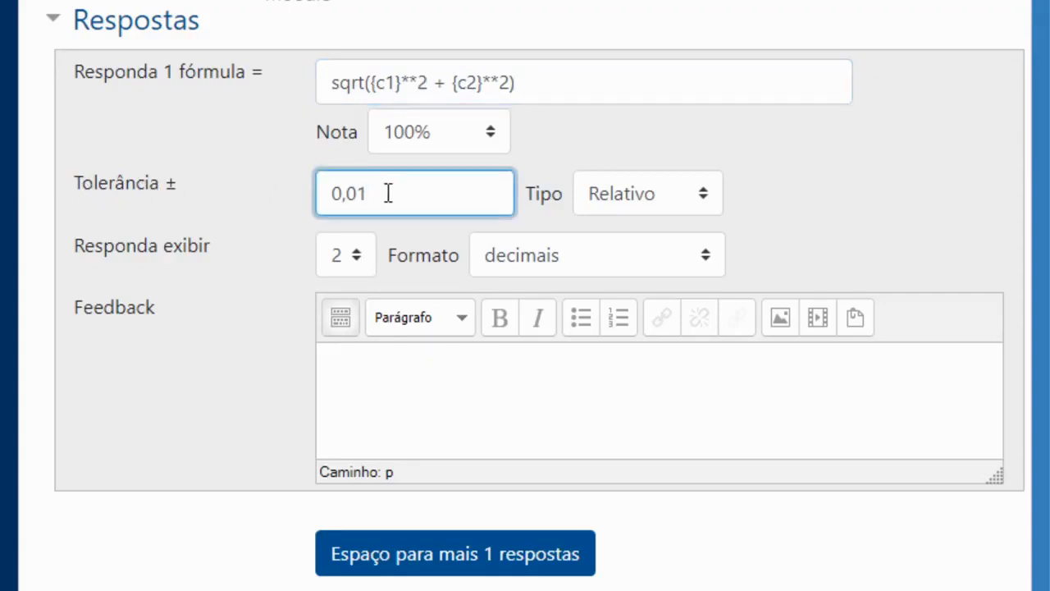
drag(387, 192, 316, 201)
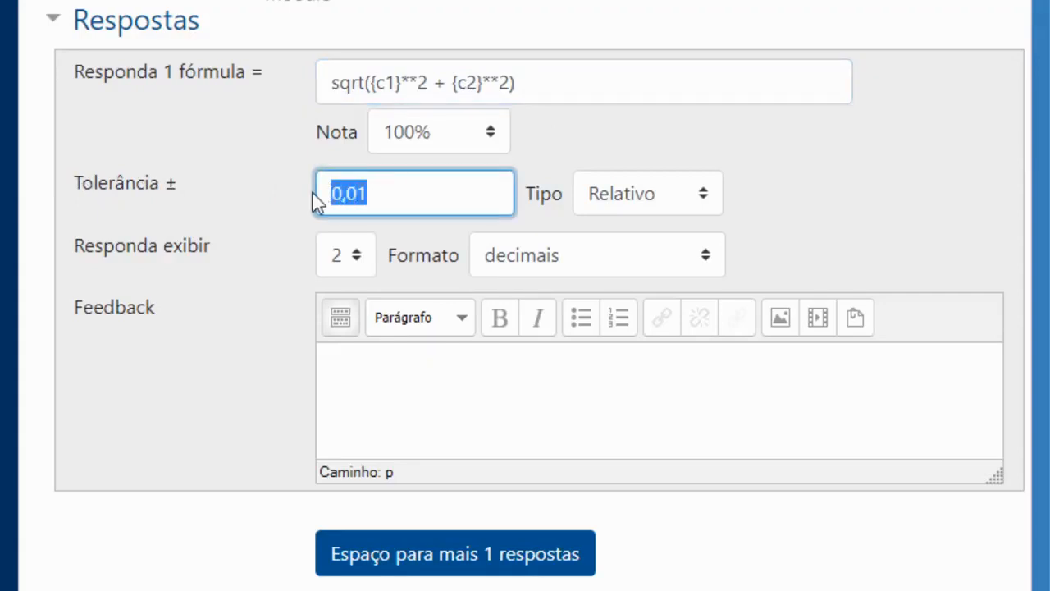
click(397, 193)
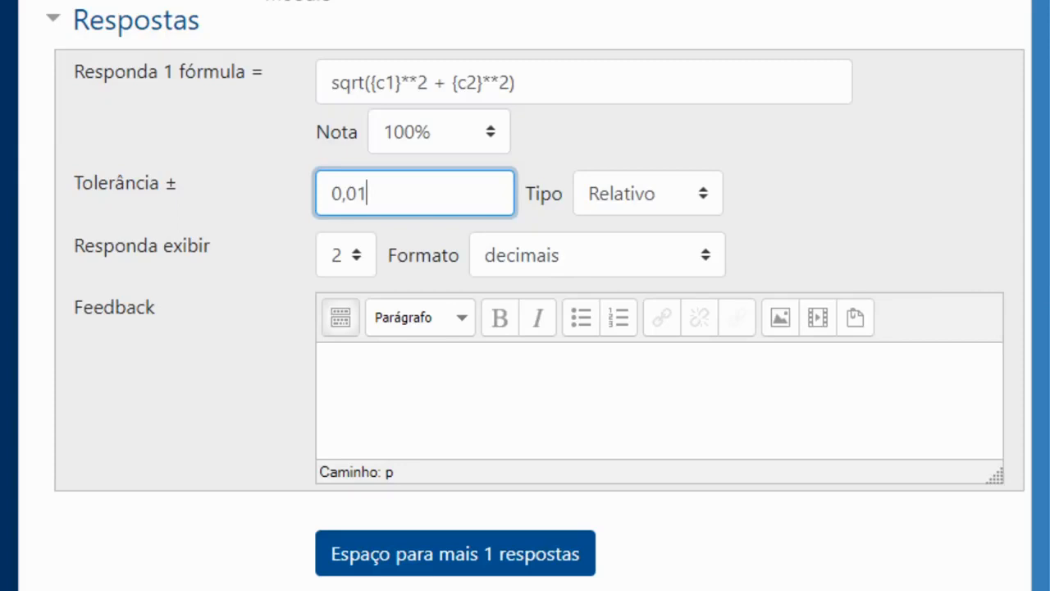
- Keep the unit handling at "Unidades não são usadas. Apenas valores numéricos são avaliados." and save the question
scroll(47, 328, down, 5)
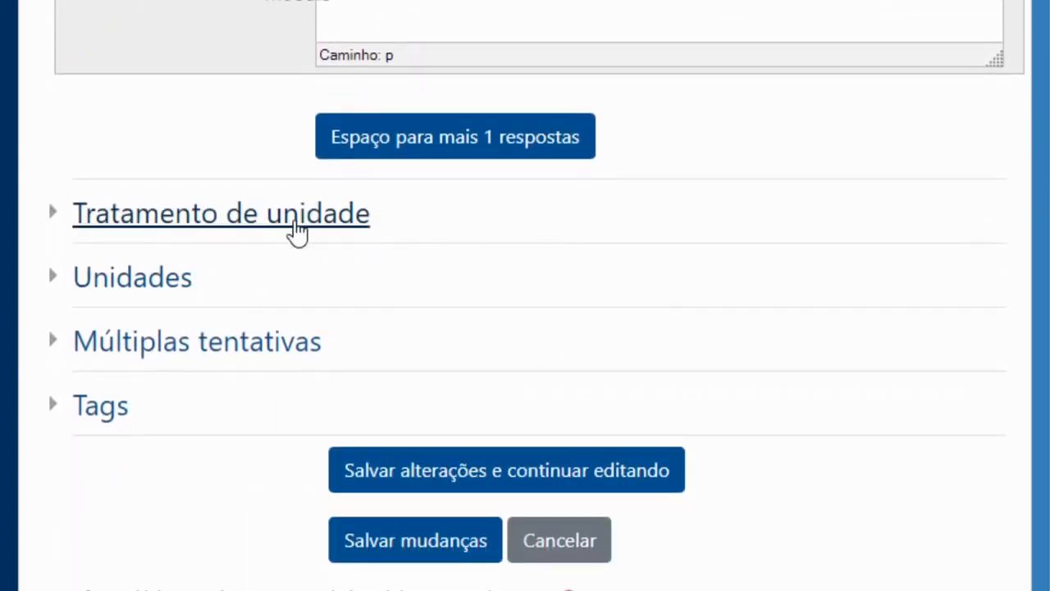
click(59, 216)
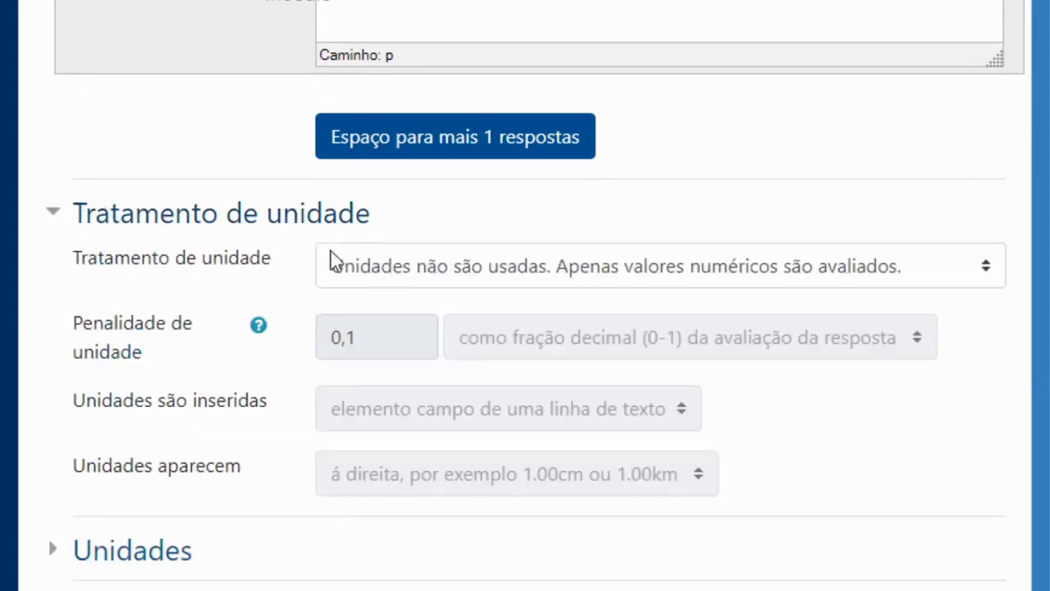
click(556, 266)
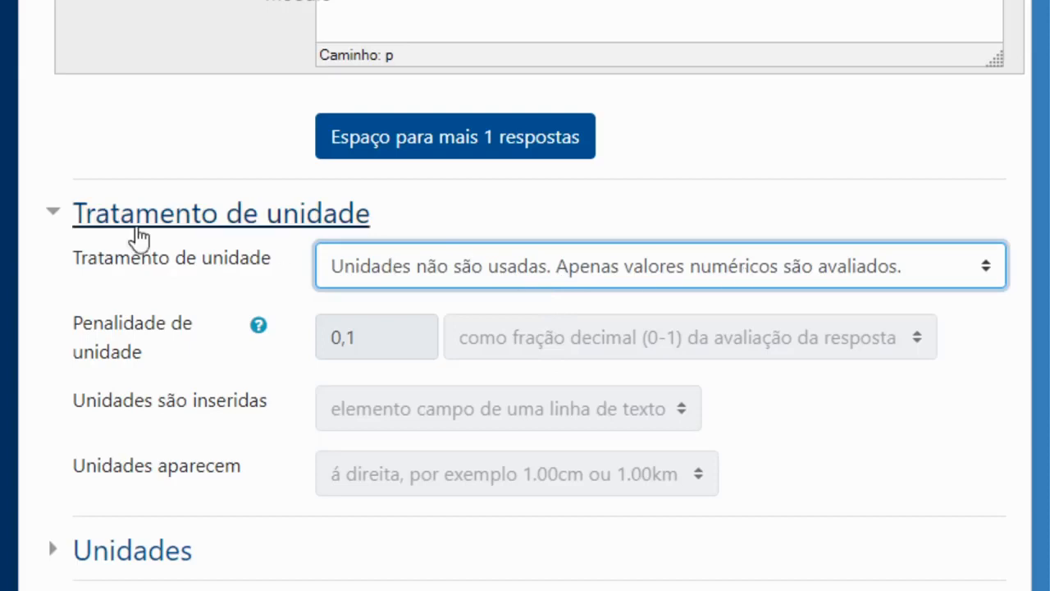
click(53, 215)
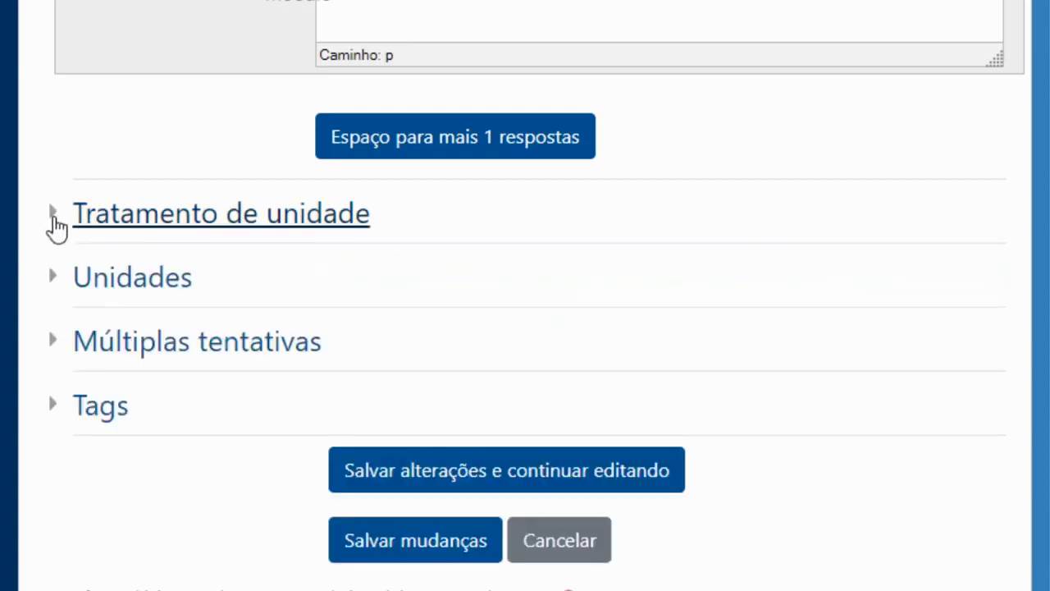
click(395, 542)
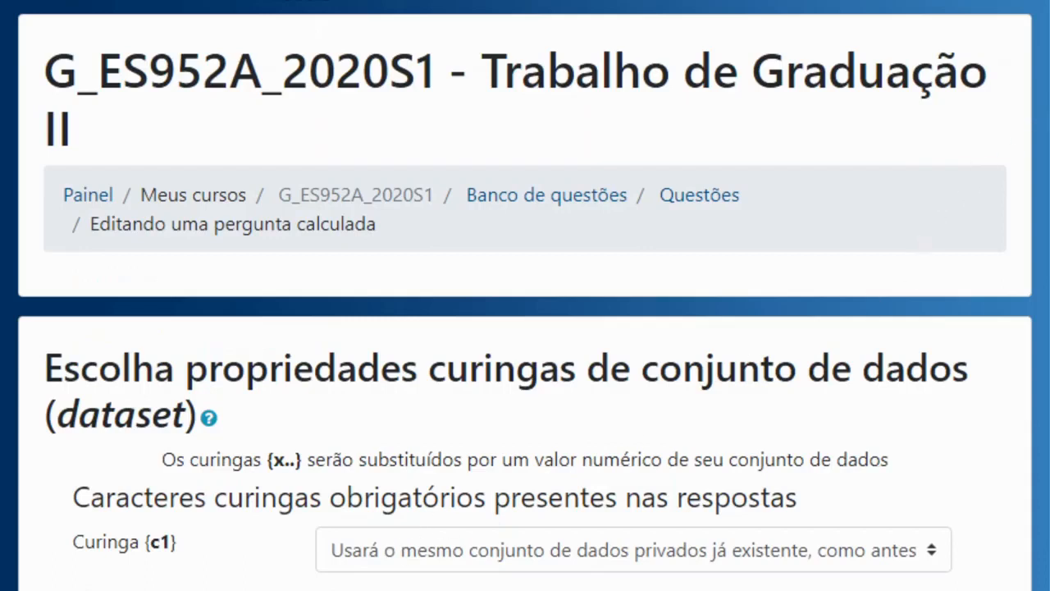
- Keep the existing private datasets for wildcards {c1} and {c2} without synchronization and continue to the dataset editing page
scroll(525, 296, down, 1)
scroll(525, 295, down, 3)
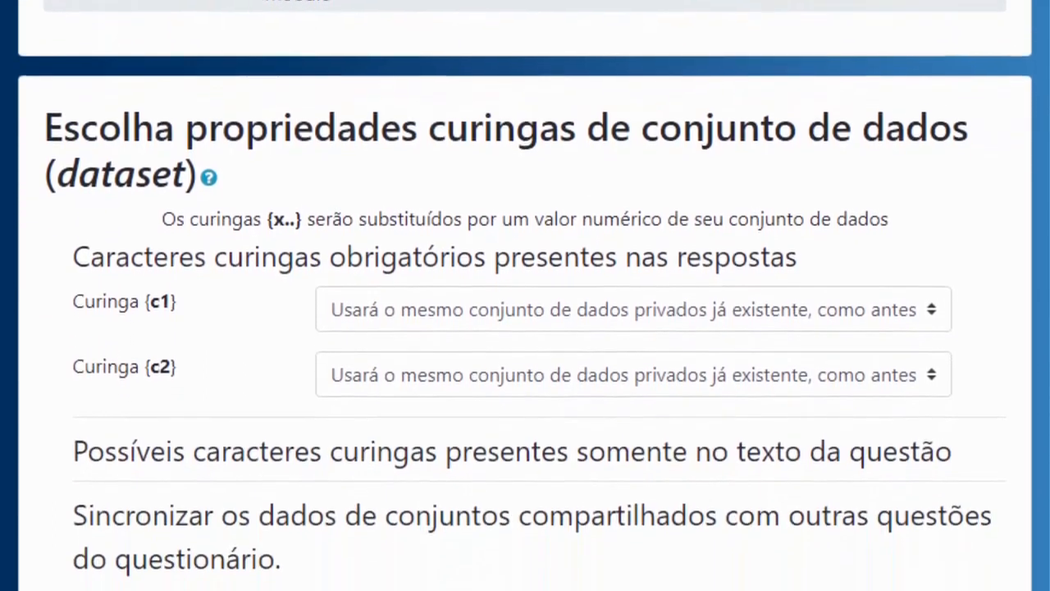
scroll(525, 295, down, 1)
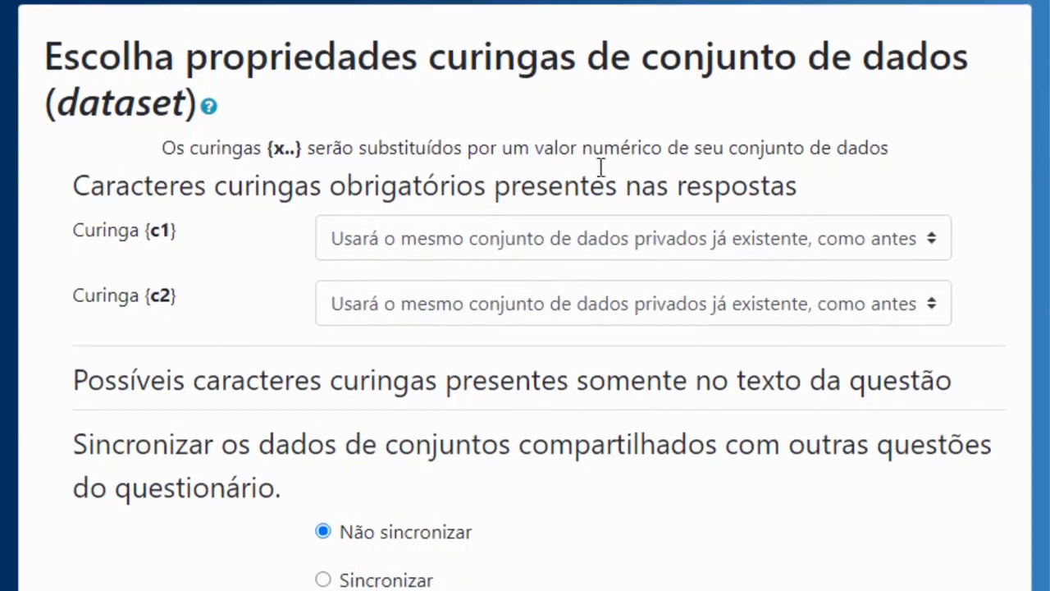
click(415, 244)
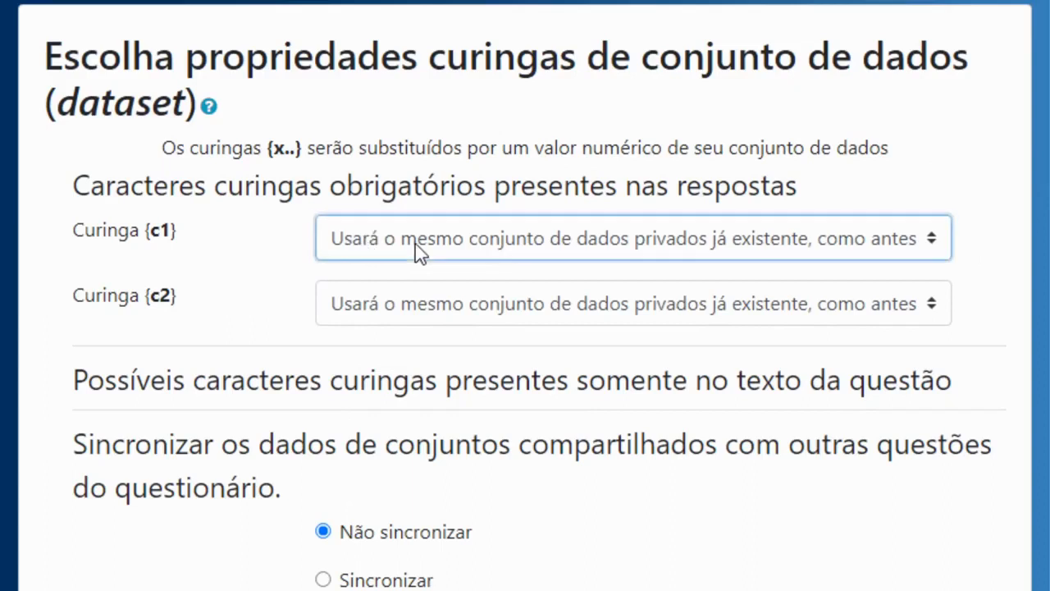
click(418, 311)
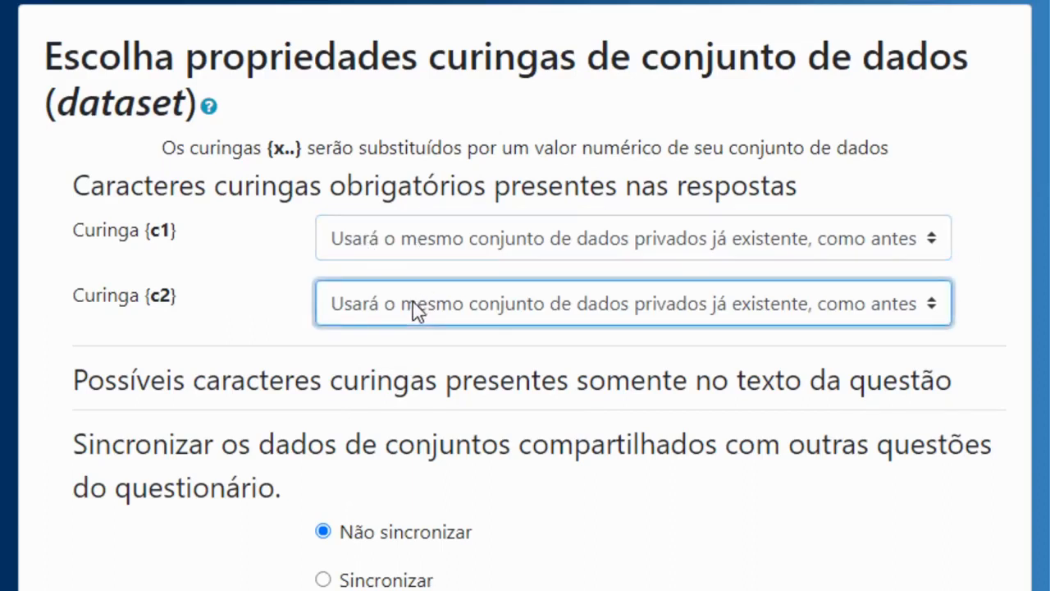
click(824, 251)
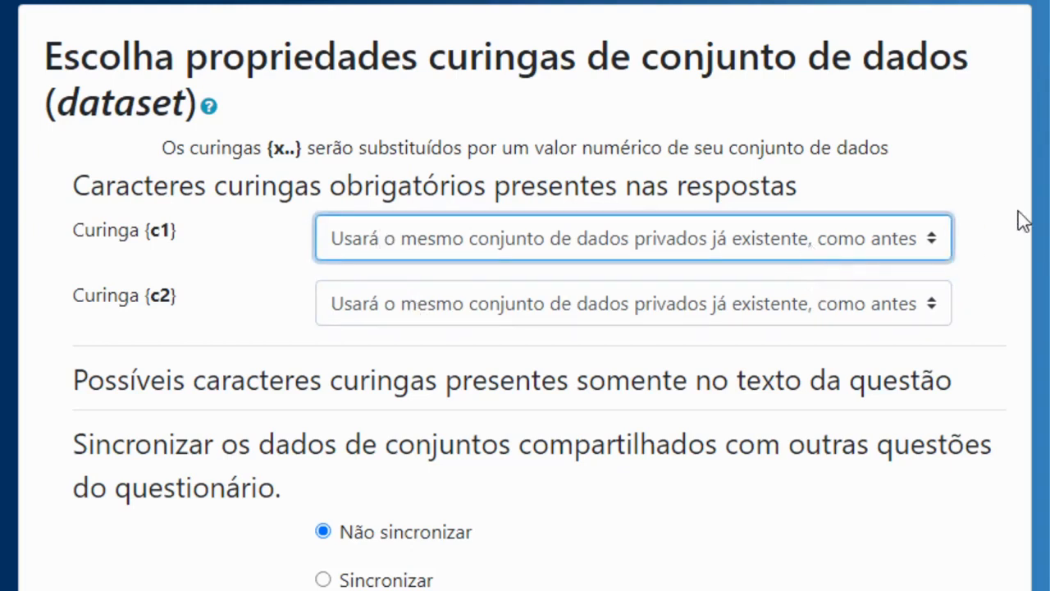
scroll(1036, 205, down, 2)
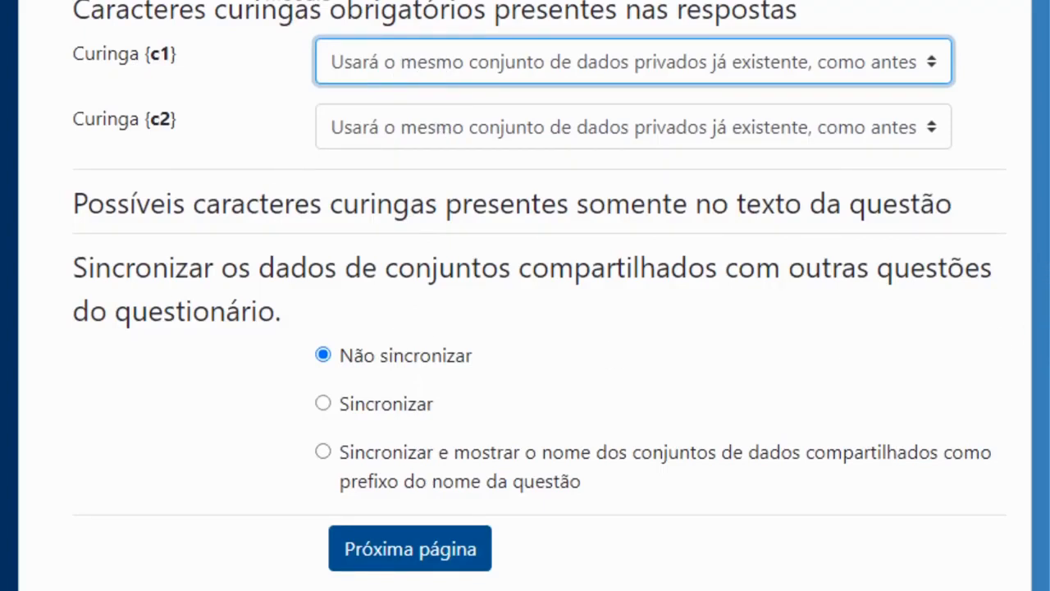
scroll(525, 295, down, 1)
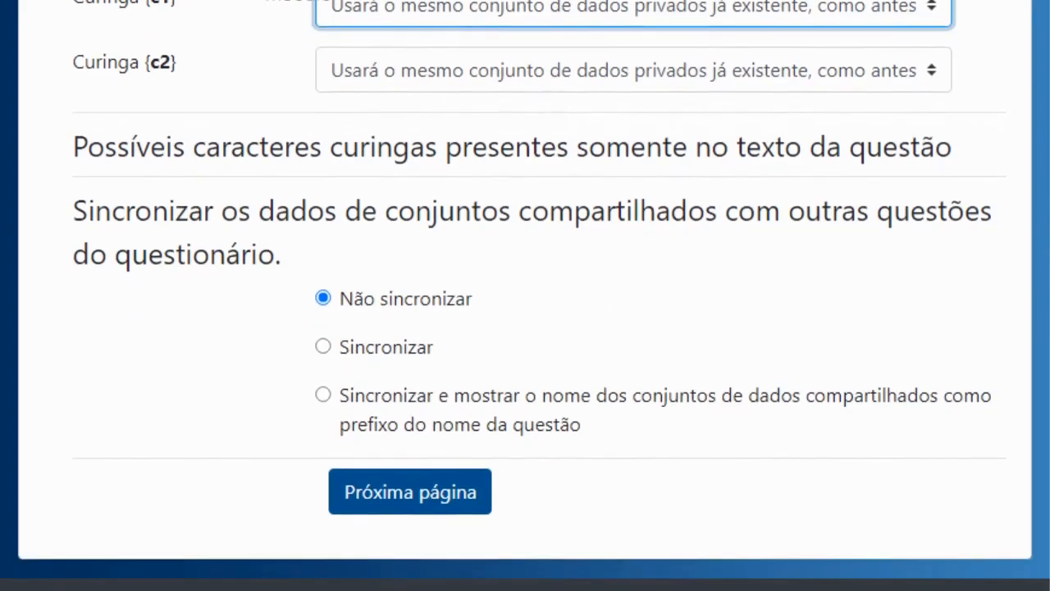
click(422, 496)
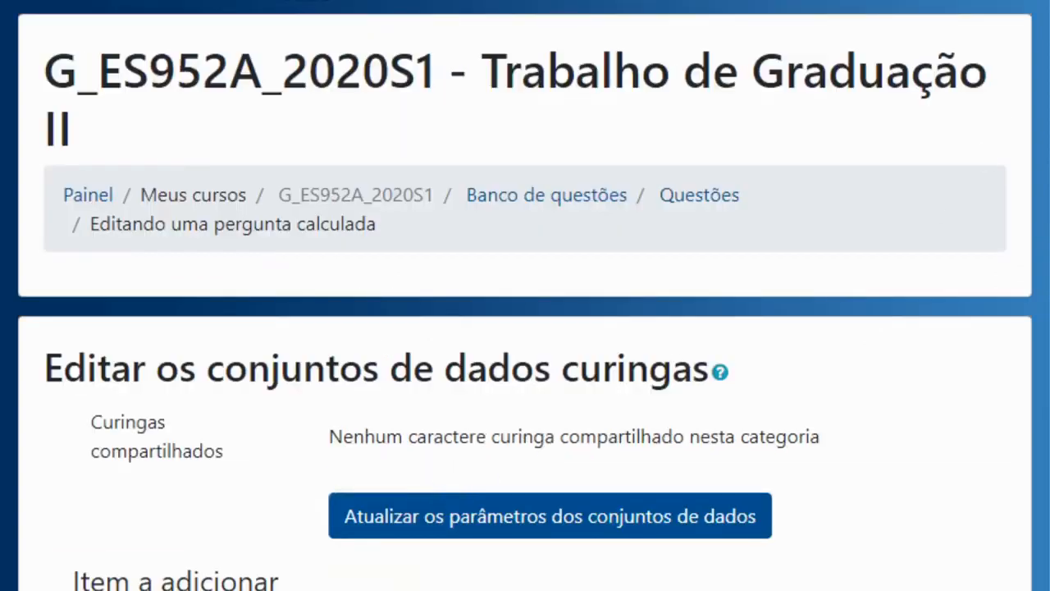
- Examine the sample value and the minimum and maximum range of wildcard {c1}
scroll(481, 476, down, 1)
scroll(525, 295, down, 6)
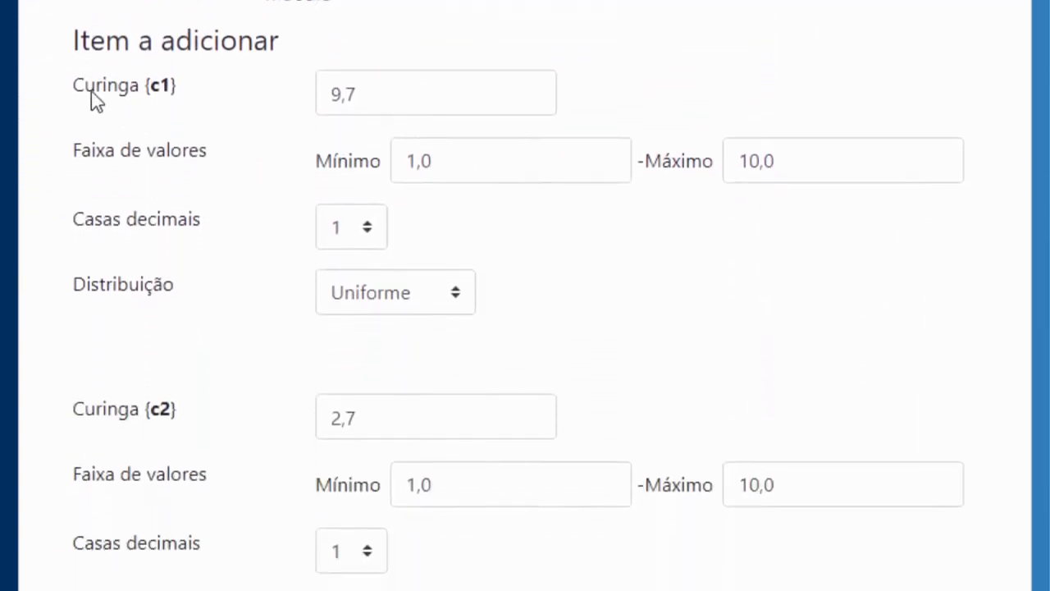
drag(85, 85, 188, 101)
drag(76, 151, 213, 152)
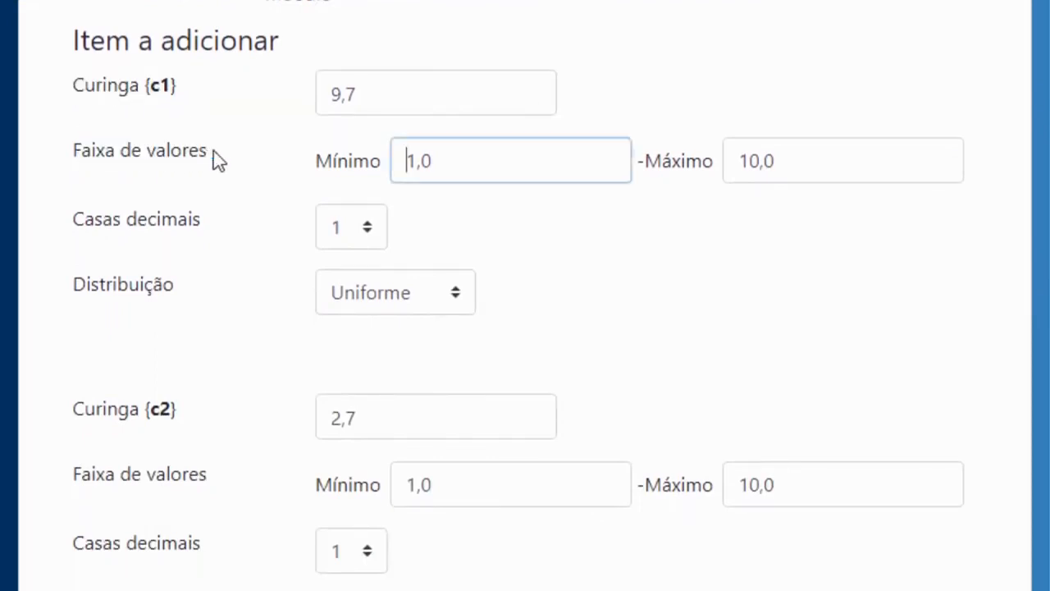
click(809, 162)
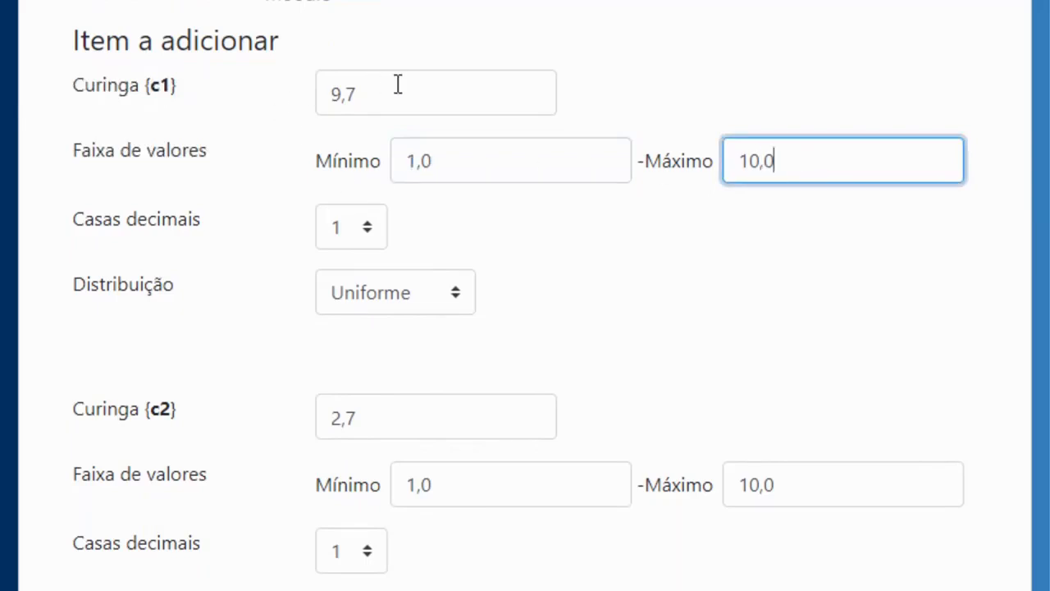
drag(396, 85, 290, 94)
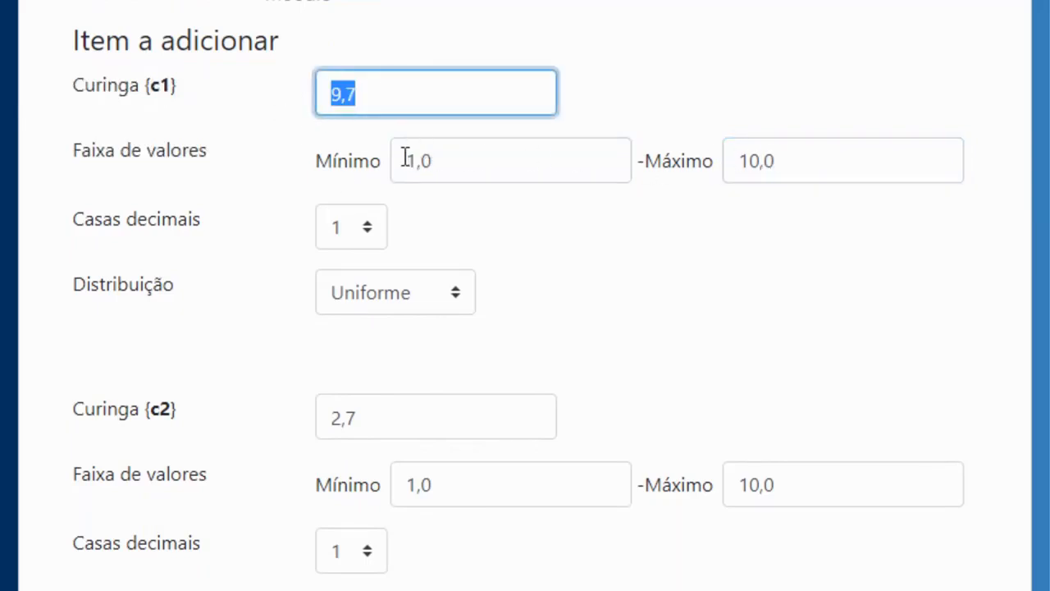
click(383, 96)
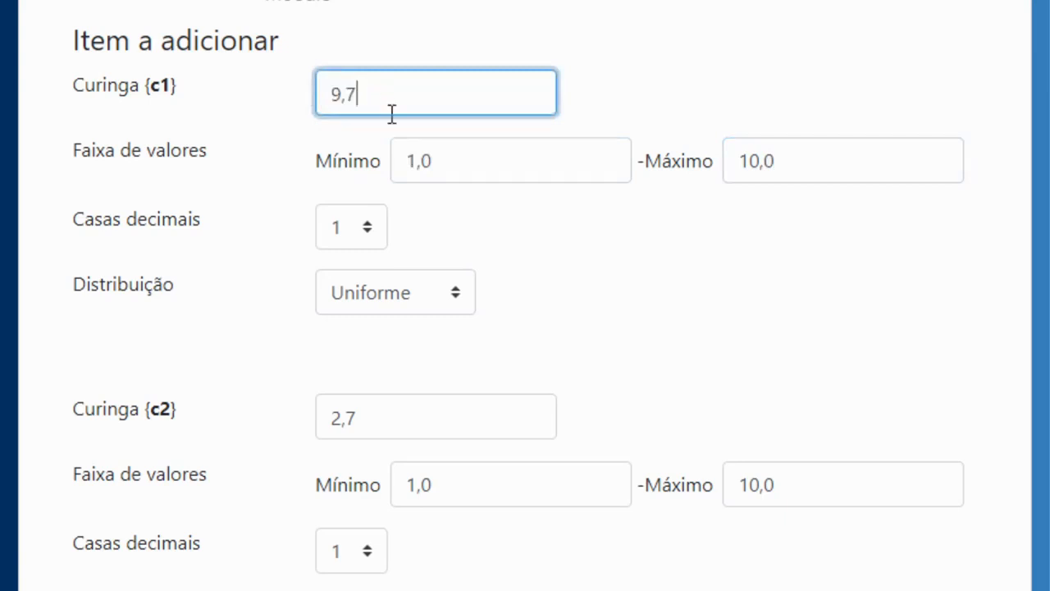
drag(184, 88, 98, 95)
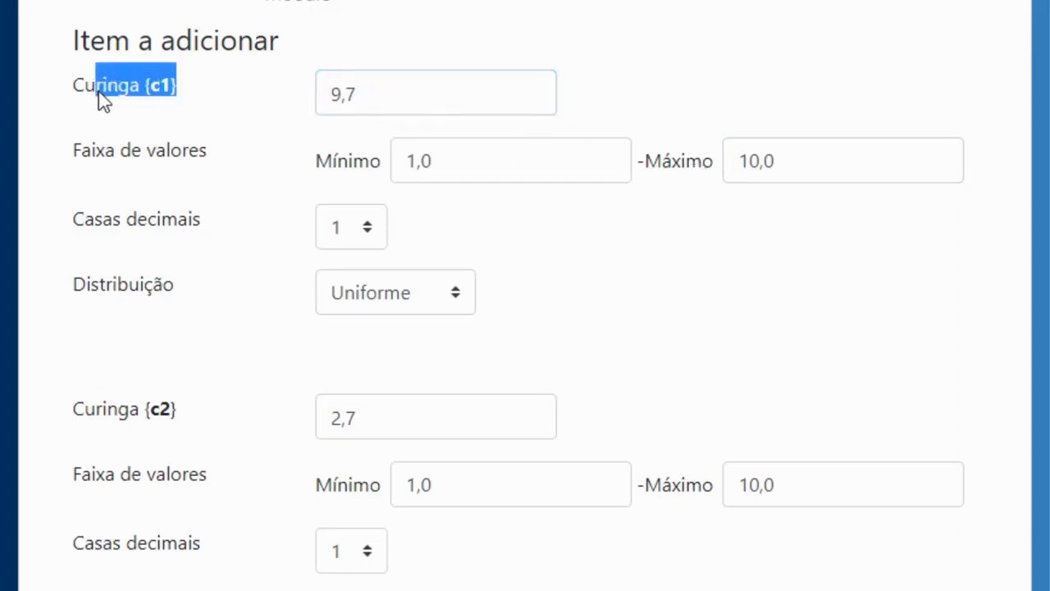
- Set the maximum of wildcard {c1} to 100,0 and its decimal places to 2, keeping the uniform distribution
click(756, 161)
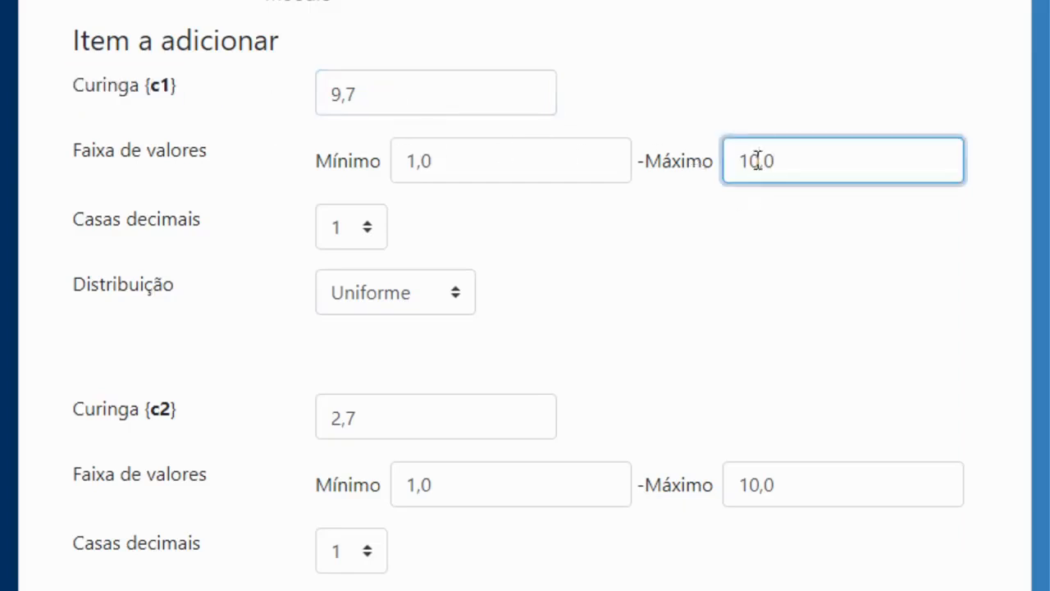
text(0)
key(Tab)
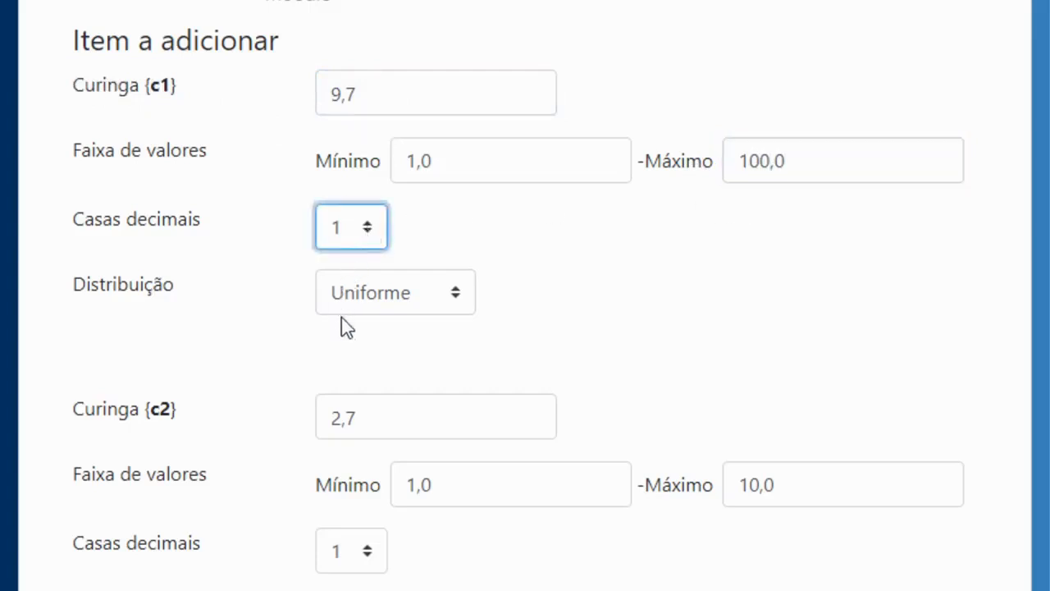
key(Down)
key(Tab)
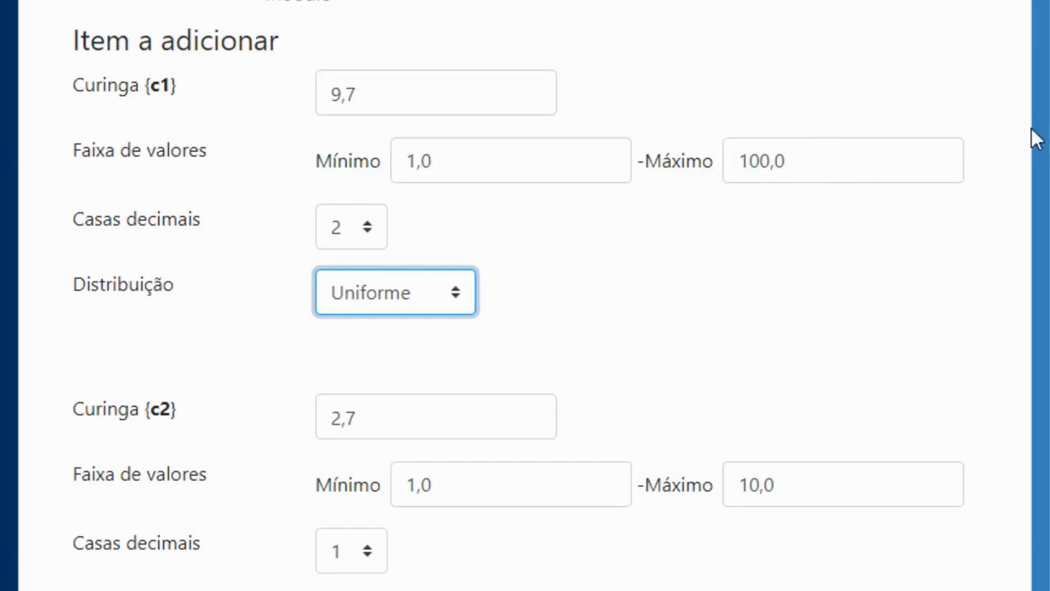
- Set the value range of wildcard {c2} to a minimum of 10 and a maximum of 20
scroll(955, 200, down, 4)
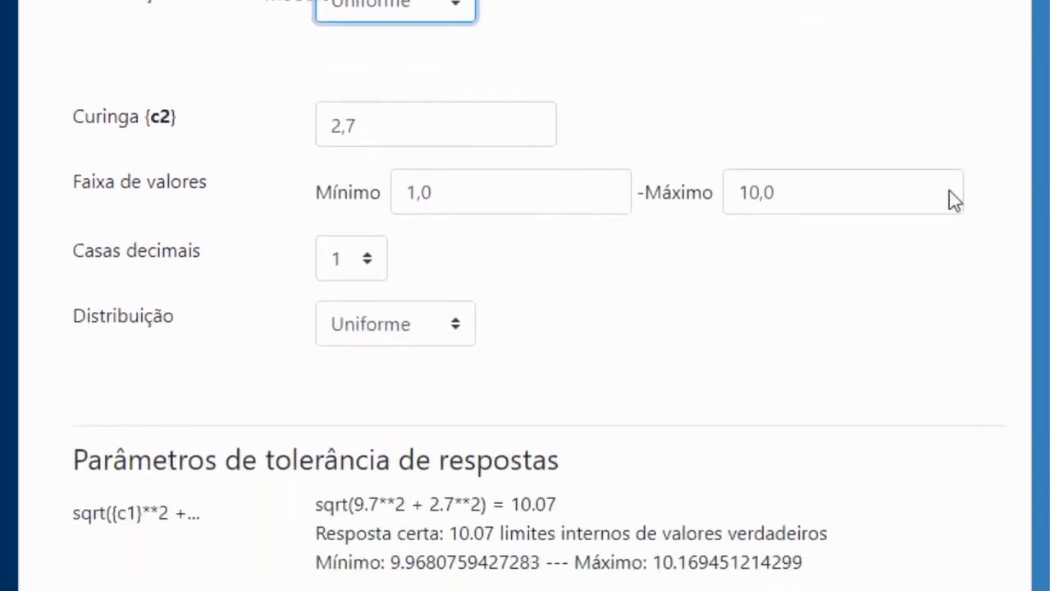
drag(469, 205, 403, 200)
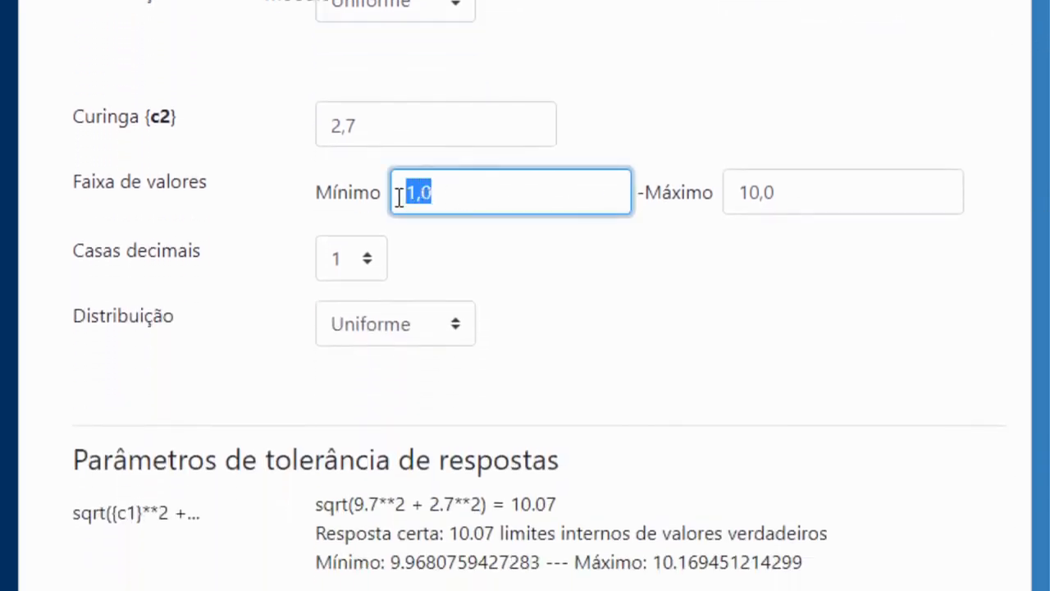
text(10)
key(Tab)
text(20)
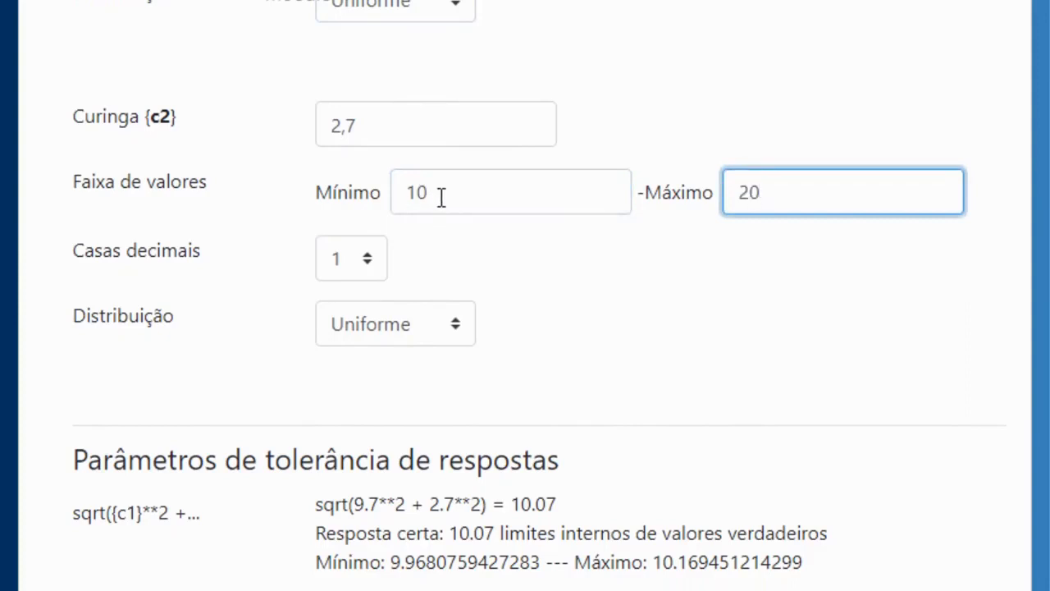
- Try a value range with a minimum of -10 and a maximum of 0 for wildcard {c2}
drag(441, 197, 385, 195)
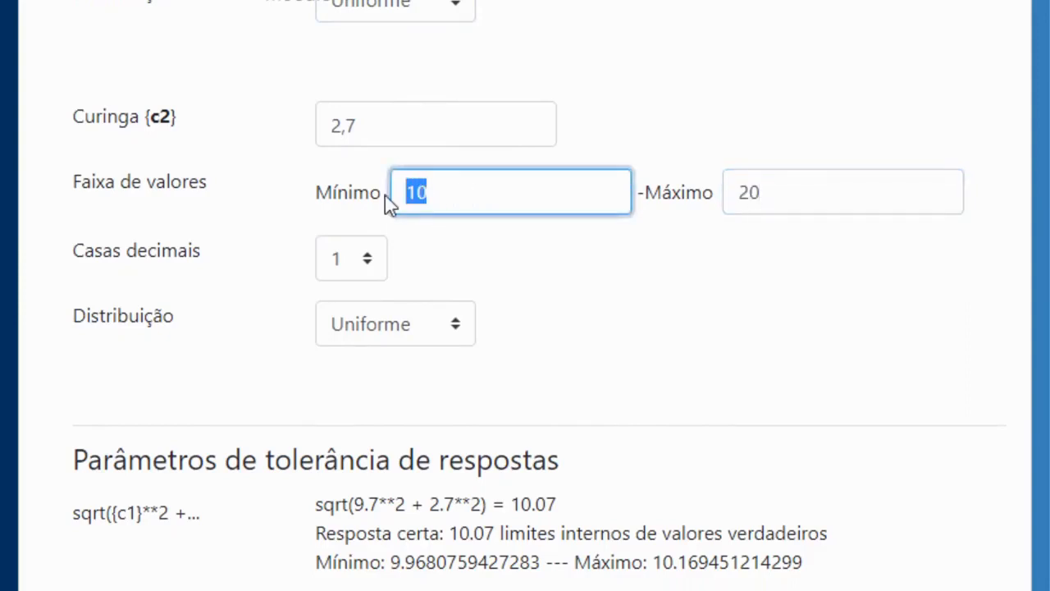
drag(797, 194, 675, 204)
drag(441, 197, 385, 199)
text(-10)
key(Tab)
text(0)
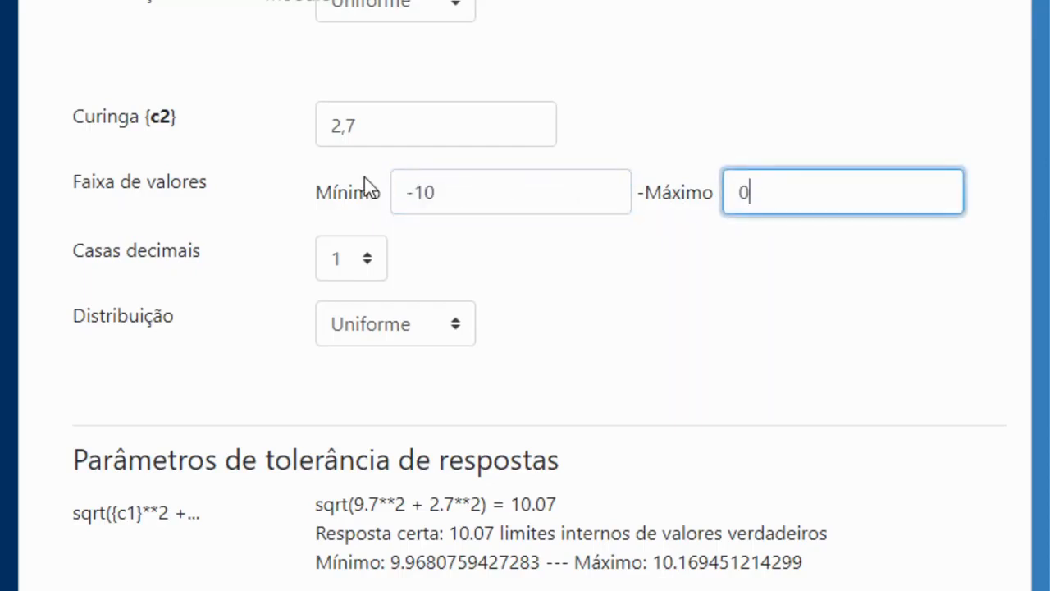
- Set the value range of wildcard {c2} to 10 through 20 with 0 decimal places
key(shift+Tab)
text(10)
key(Tab)
text(20)
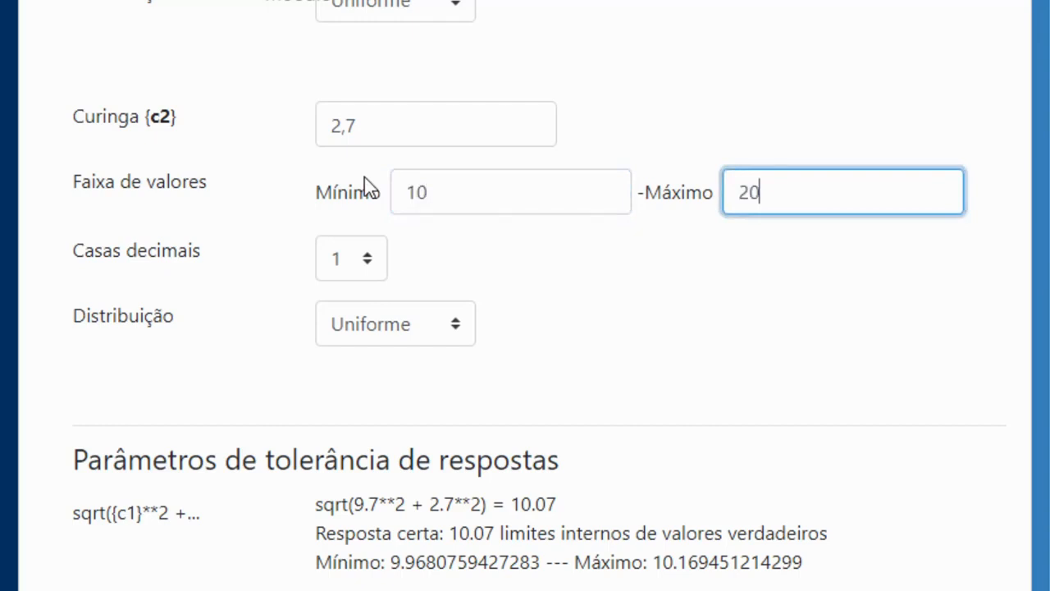
key(Tab)
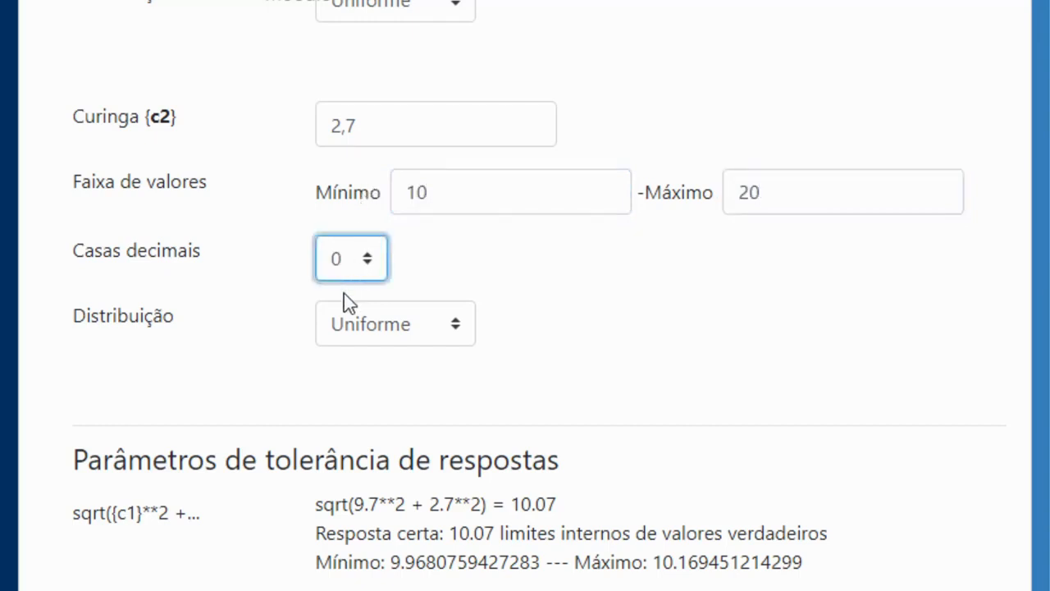
click(435, 279)
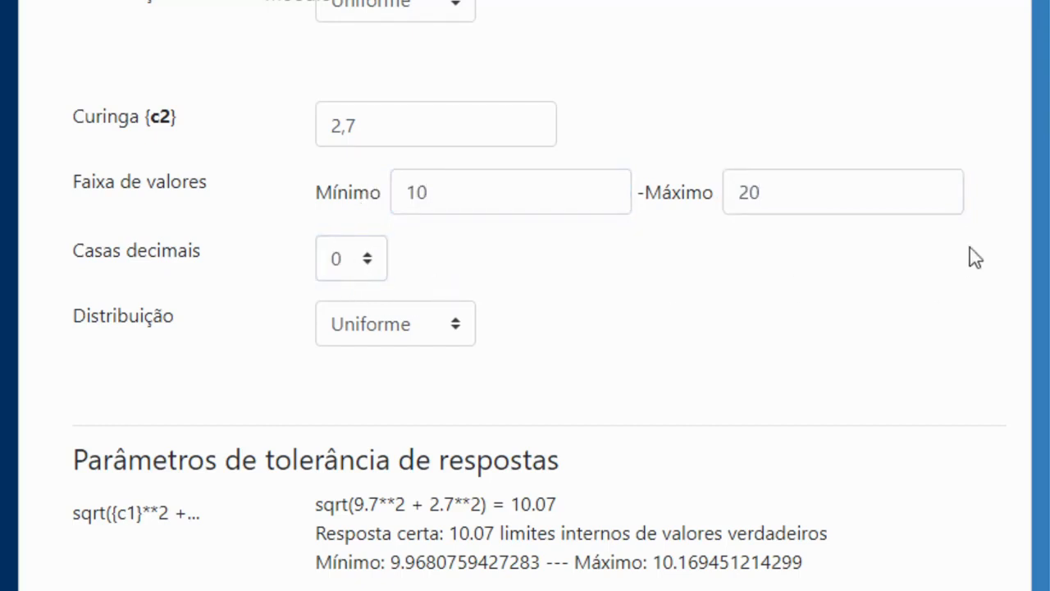
- Examine the sample hypotenuse calculation in the answer tolerance parameters, including the substituted wildcard values and the result
scroll(539, 295, down, 3)
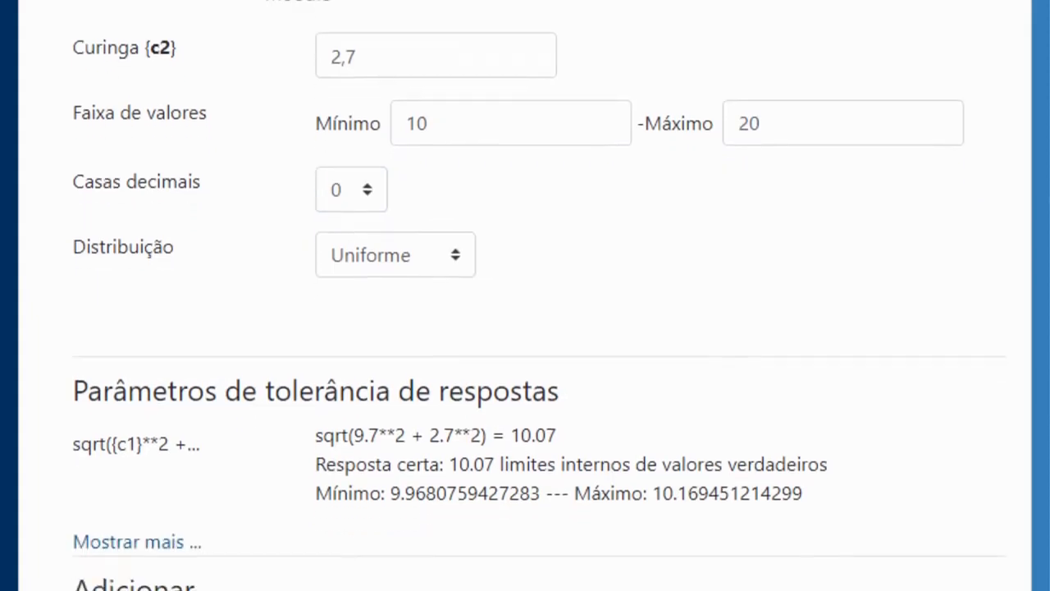
scroll(539, 296, down, 3)
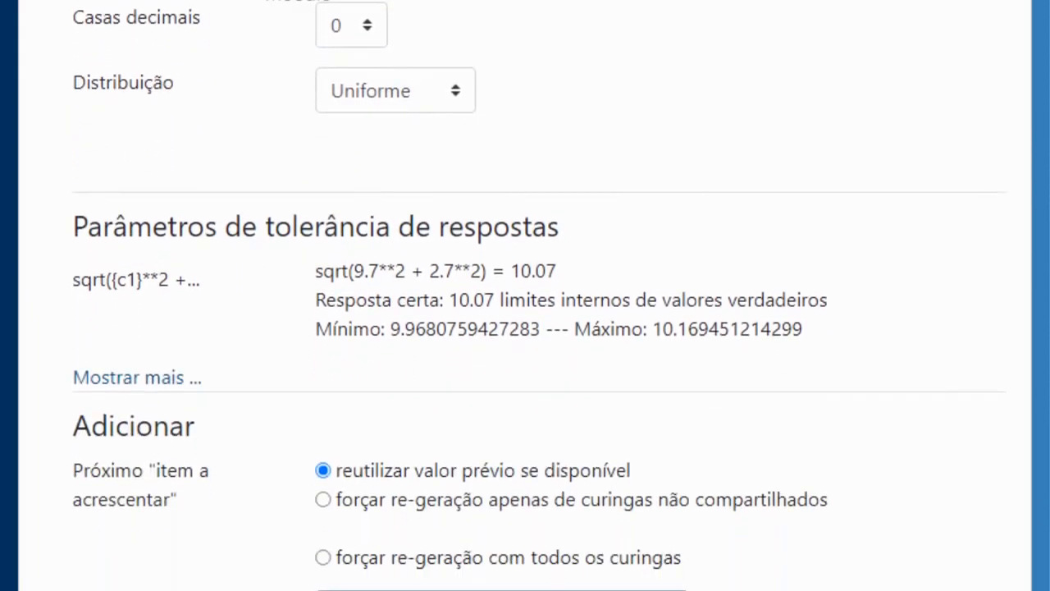
scroll(539, 296, down, 1)
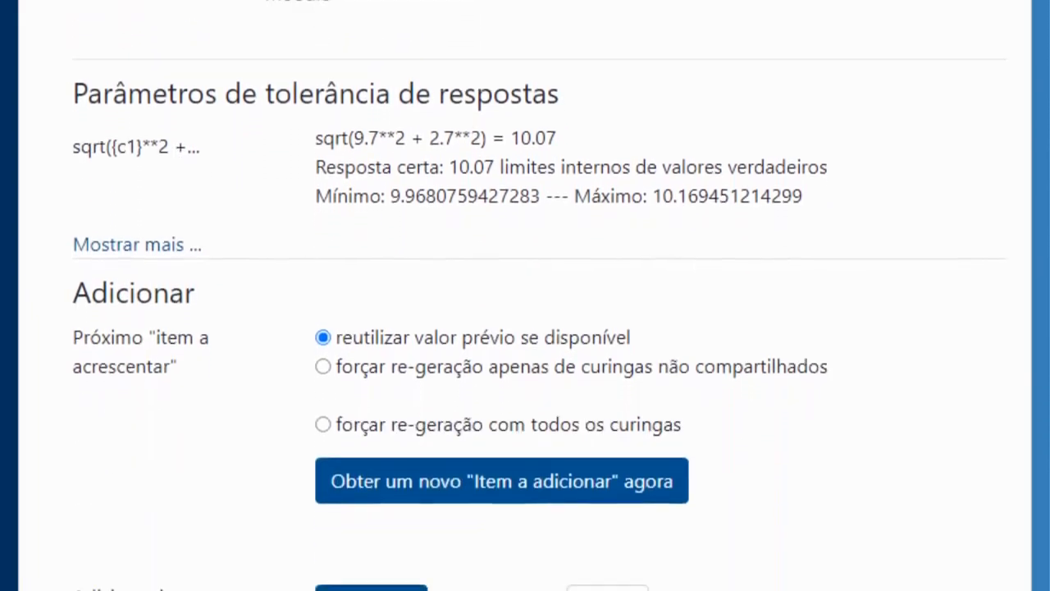
drag(380, 139, 353, 140)
drag(457, 138, 430, 138)
drag(557, 138, 512, 140)
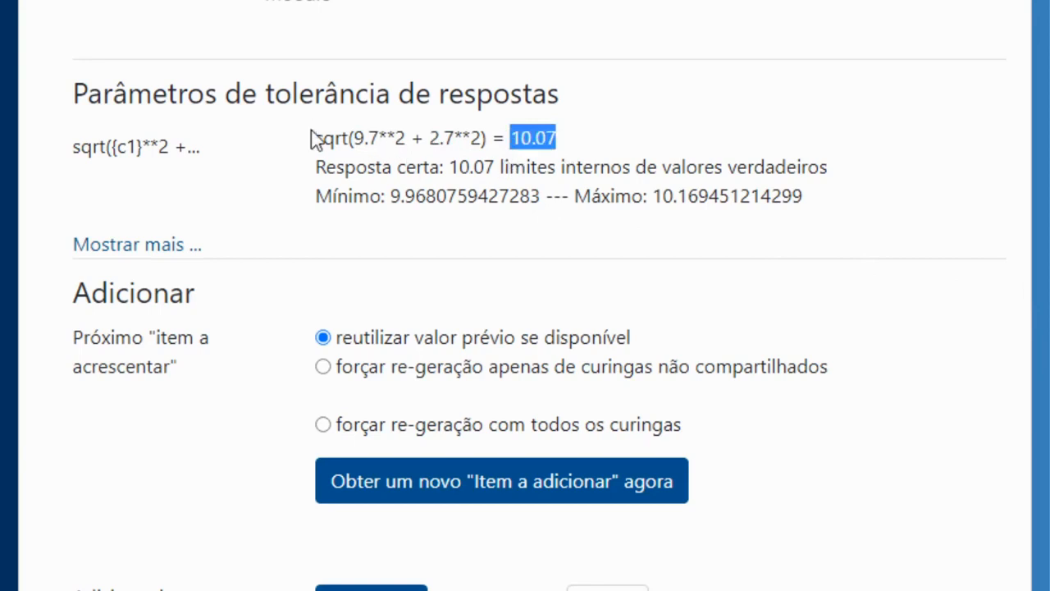
drag(317, 138, 563, 141)
click(565, 144)
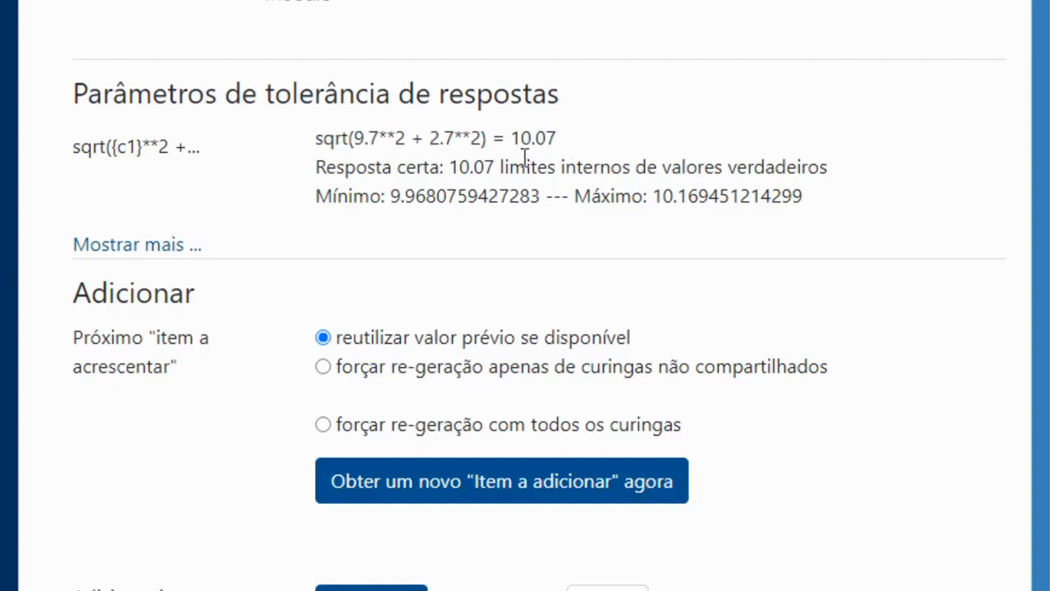
- Compare the minimum and maximum accepted answer limits with the sample's correct answer
drag(318, 196, 820, 204)
click(823, 205)
drag(390, 196, 542, 197)
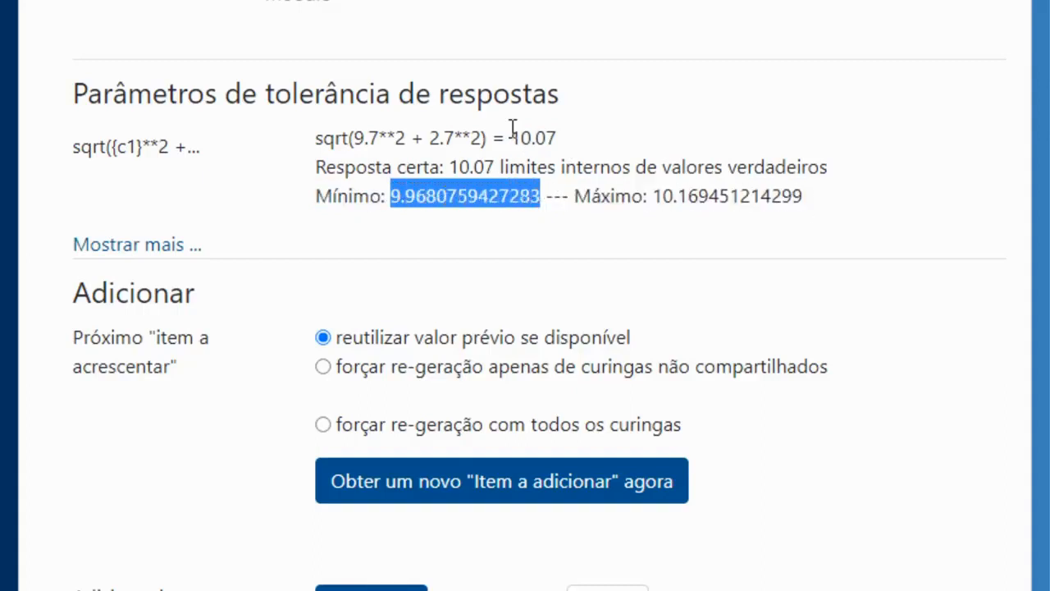
drag(513, 138, 559, 139)
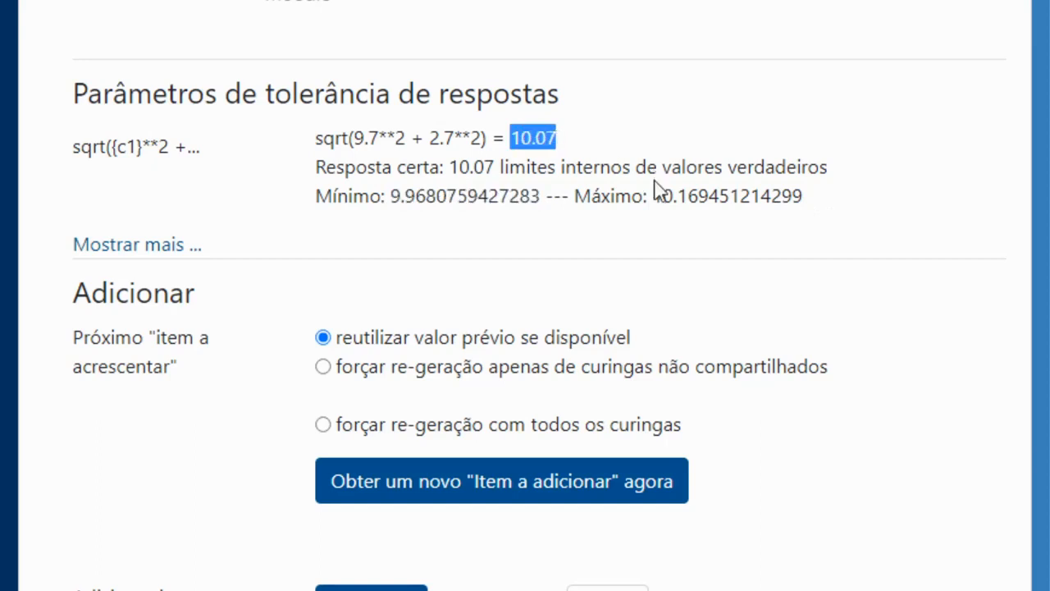
drag(653, 196, 809, 197)
drag(514, 138, 561, 141)
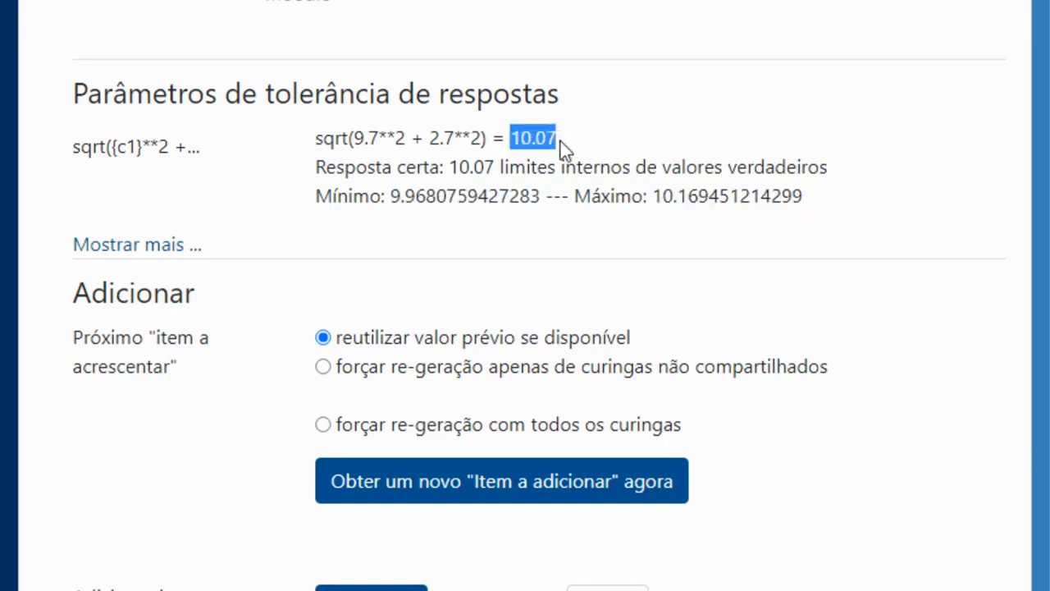
click(454, 167)
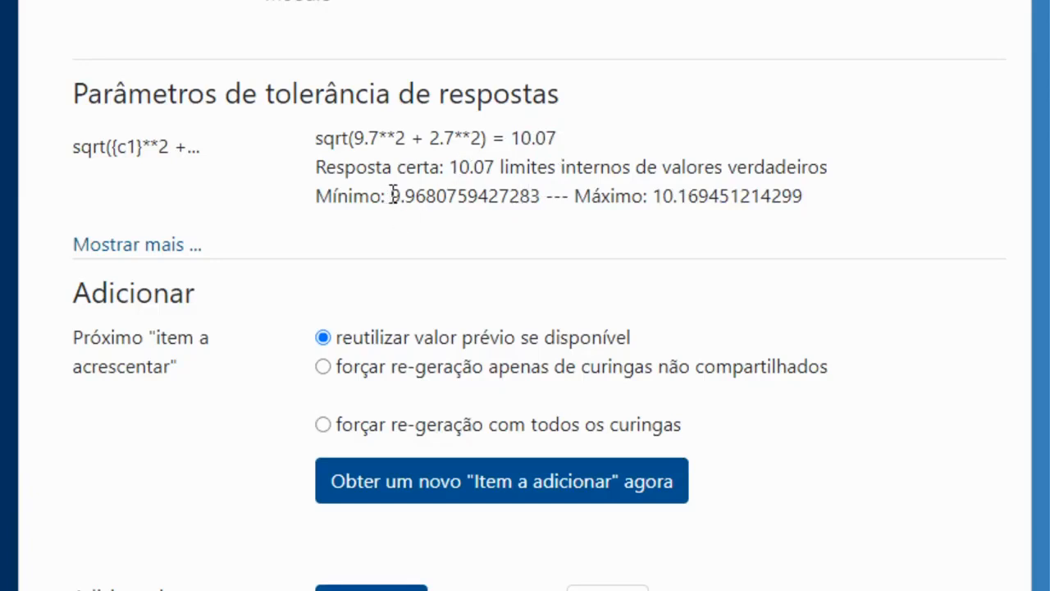
drag(391, 195, 798, 195)
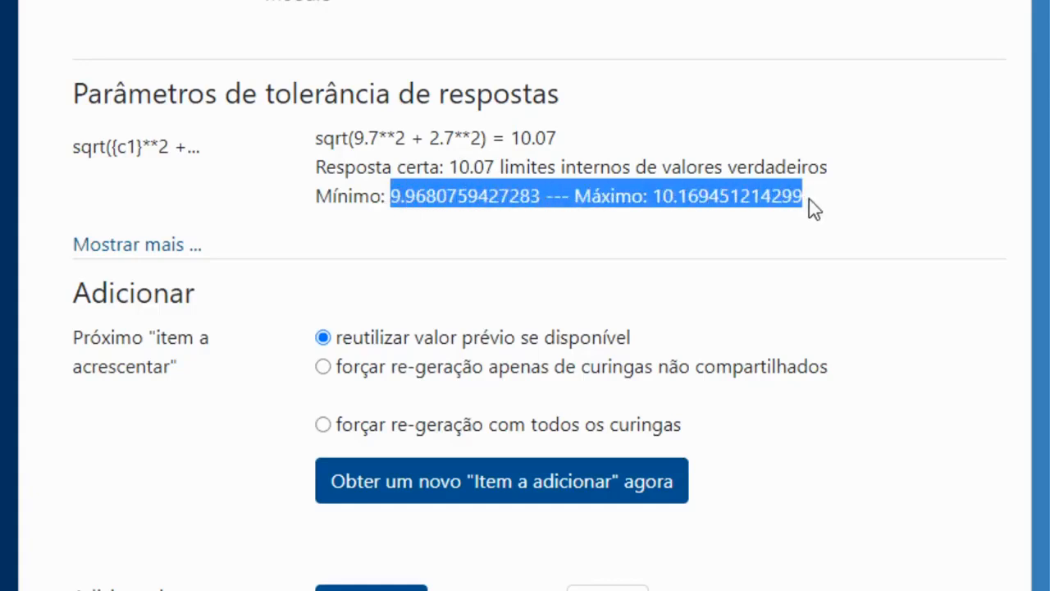
click(749, 169)
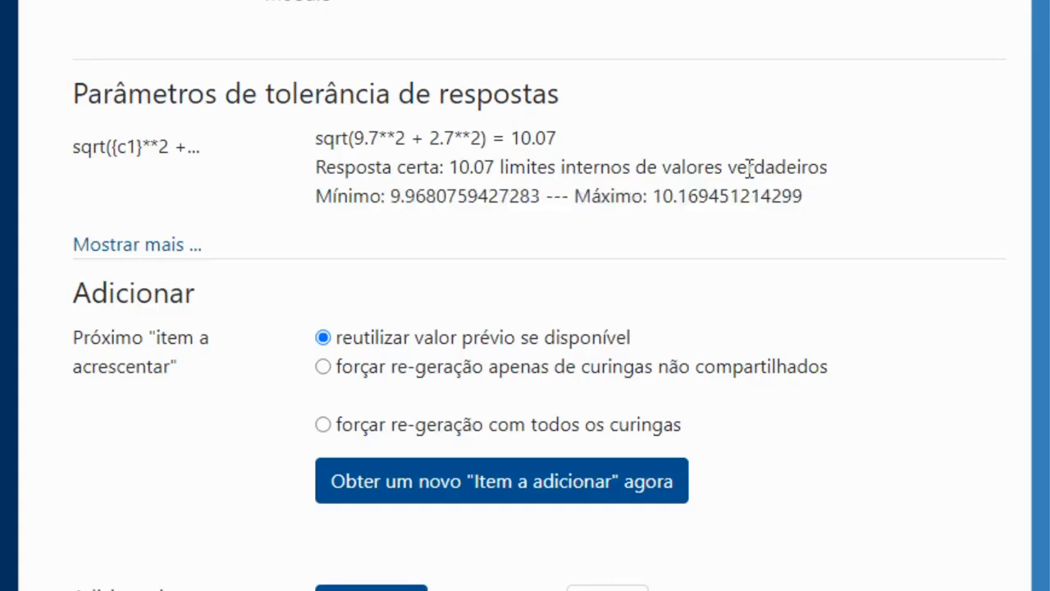
- Add 100 new sets of wildcard values to the question
scroll(964, 246, down, 2)
scroll(541, 322, down, 5)
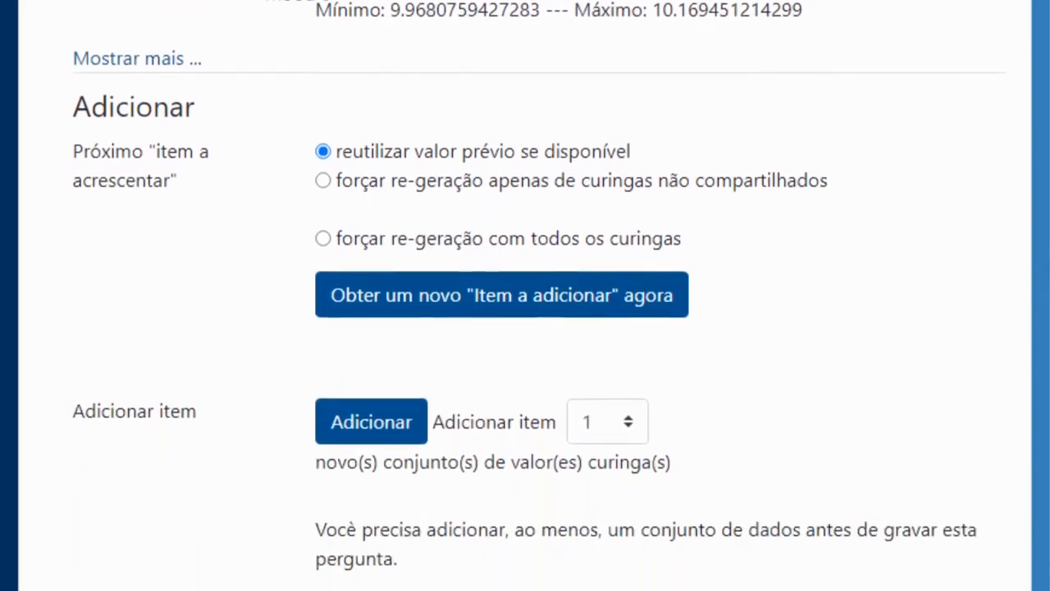
scroll(541, 322, down, 2)
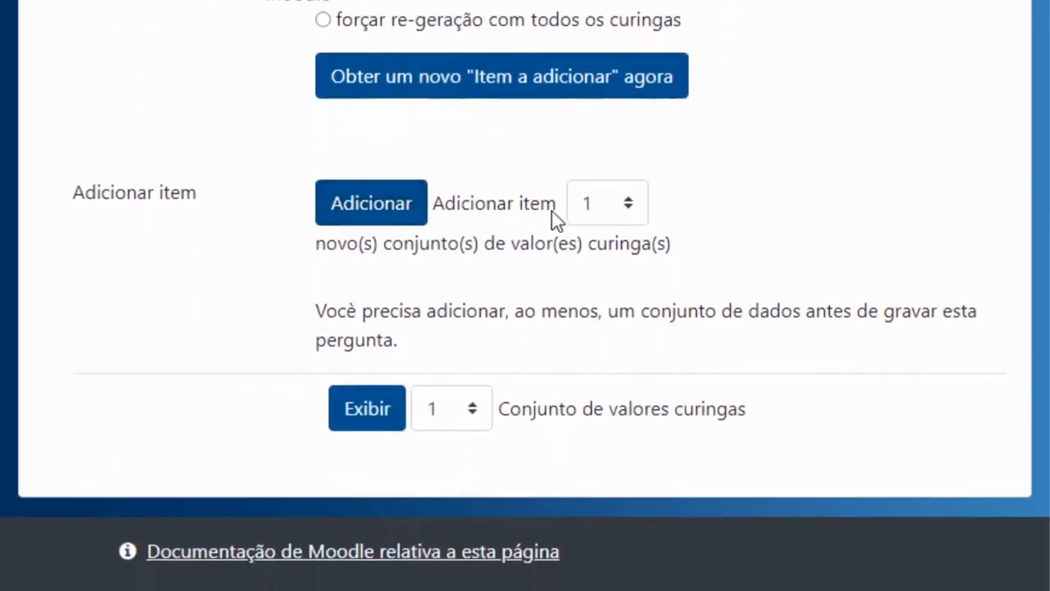
click(606, 216)
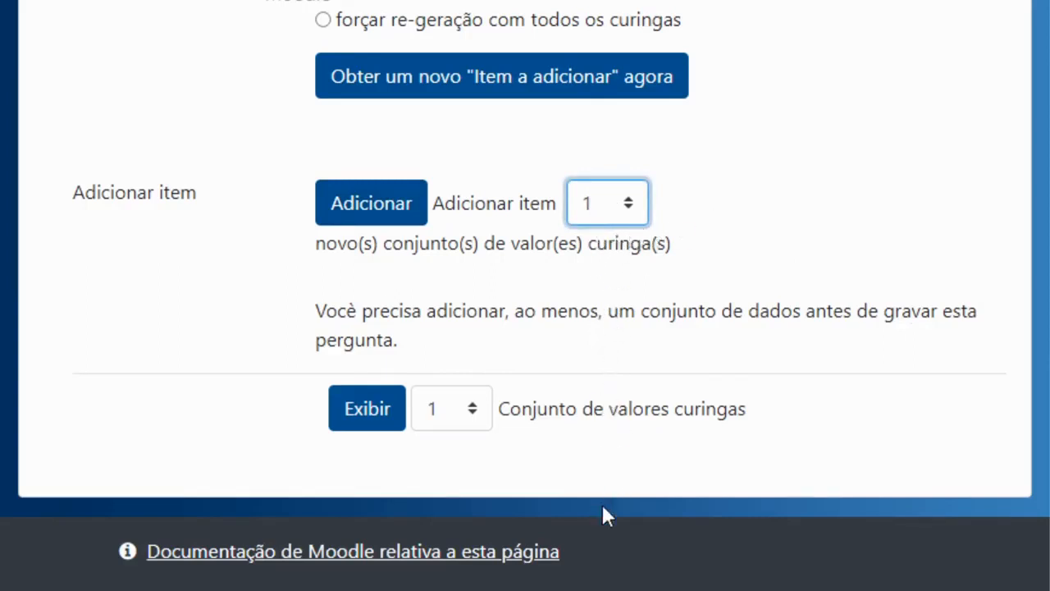
text(100)
click(472, 417)
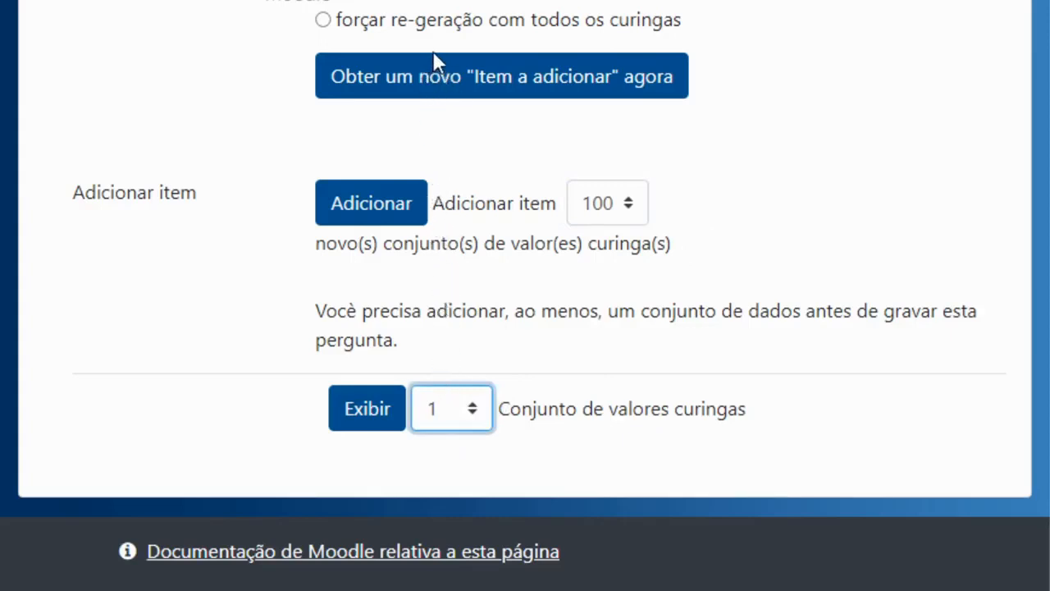
click(389, 216)
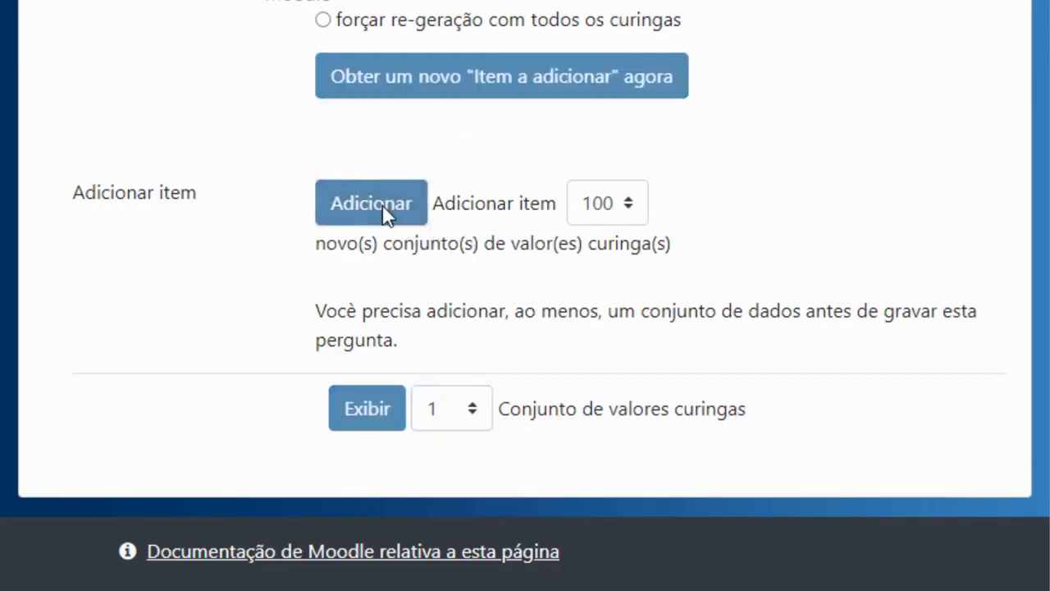
- Examine the values generated for wildcards {c1} and {c2} in set 100
scroll(526, 328, down, 10)
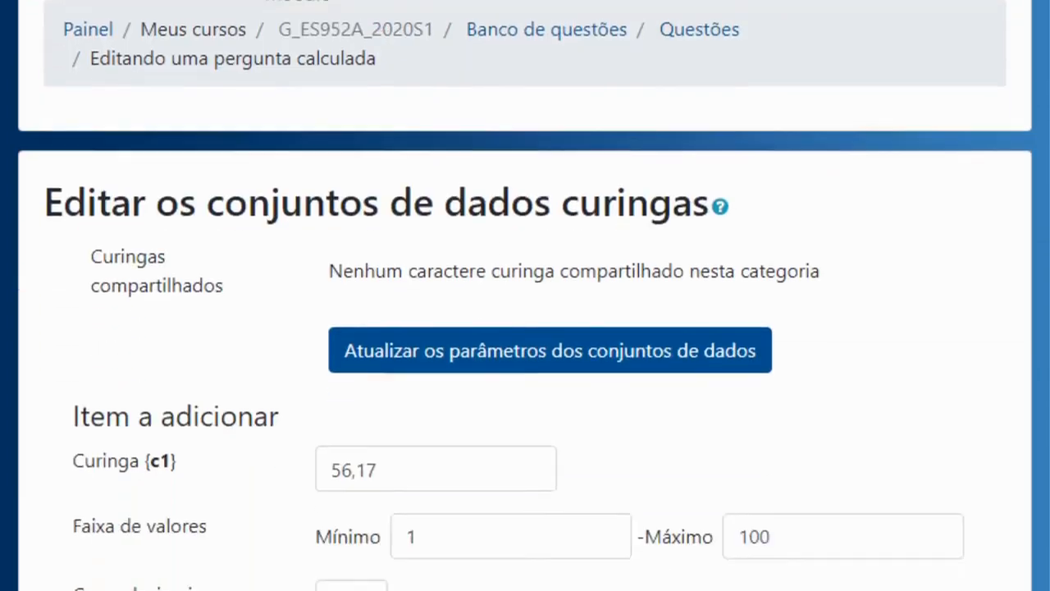
scroll(525, 329, down, 12)
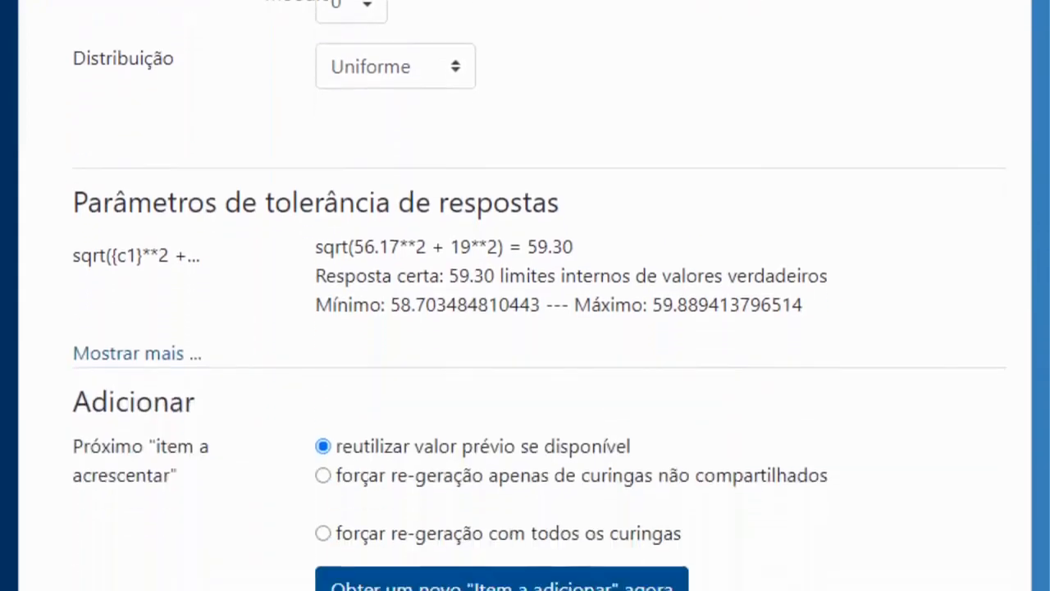
scroll(1037, 413, down, 1)
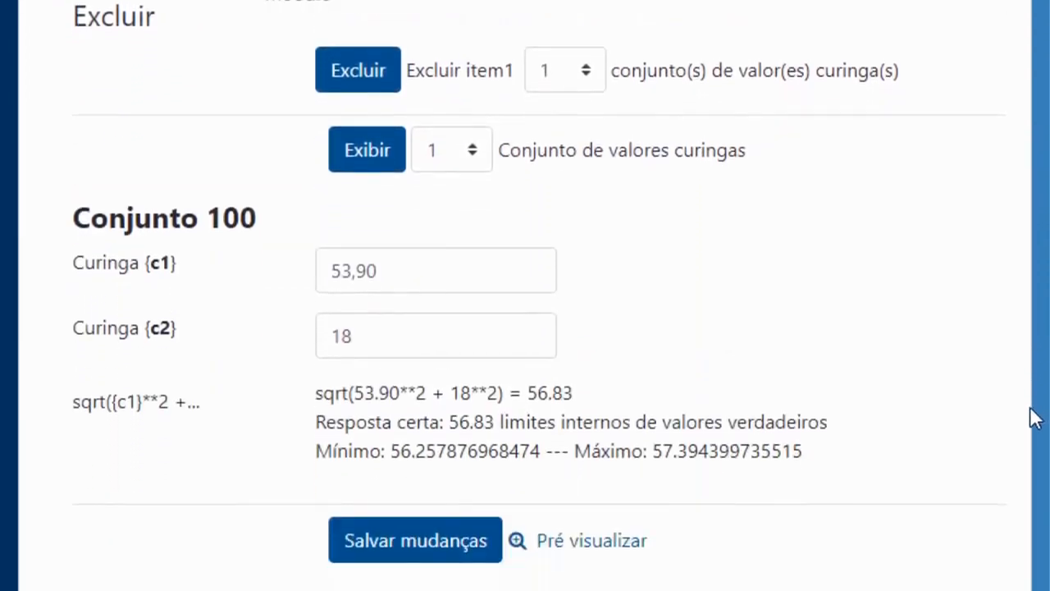
scroll(1037, 413, down, 1)
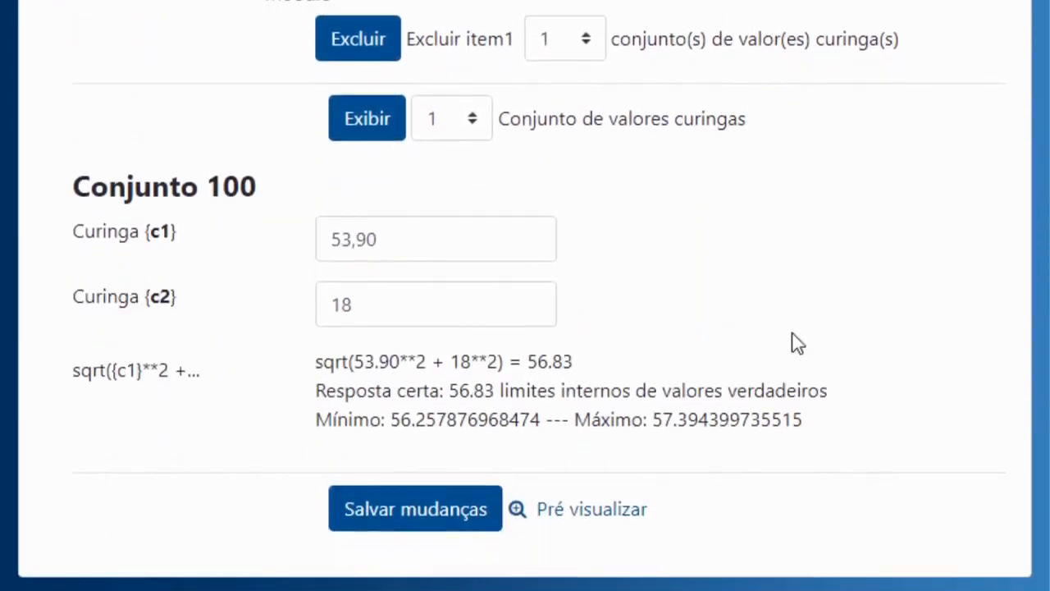
drag(403, 237, 324, 238)
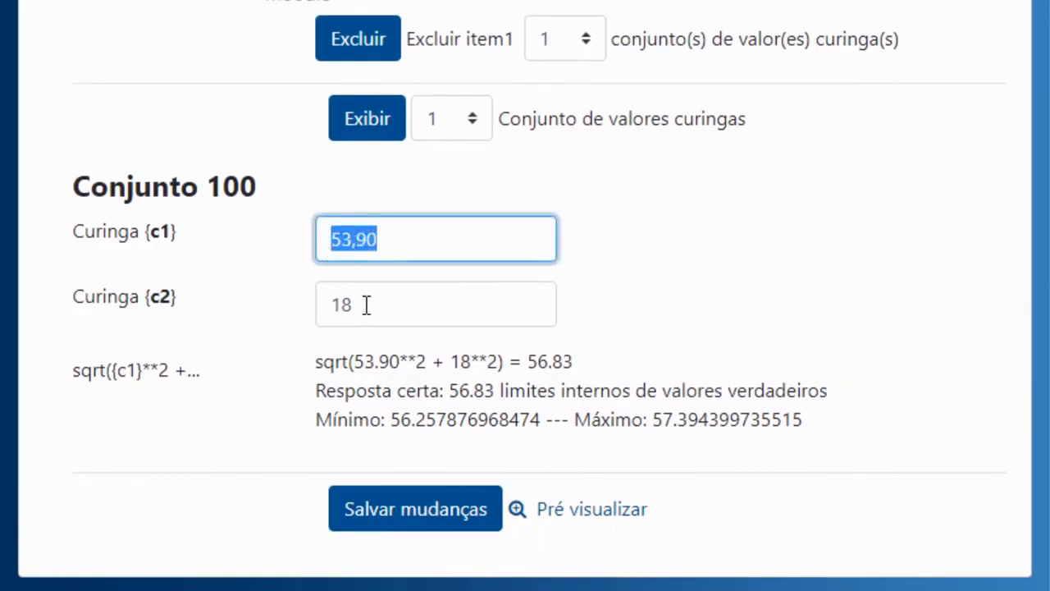
drag(366, 304, 323, 304)
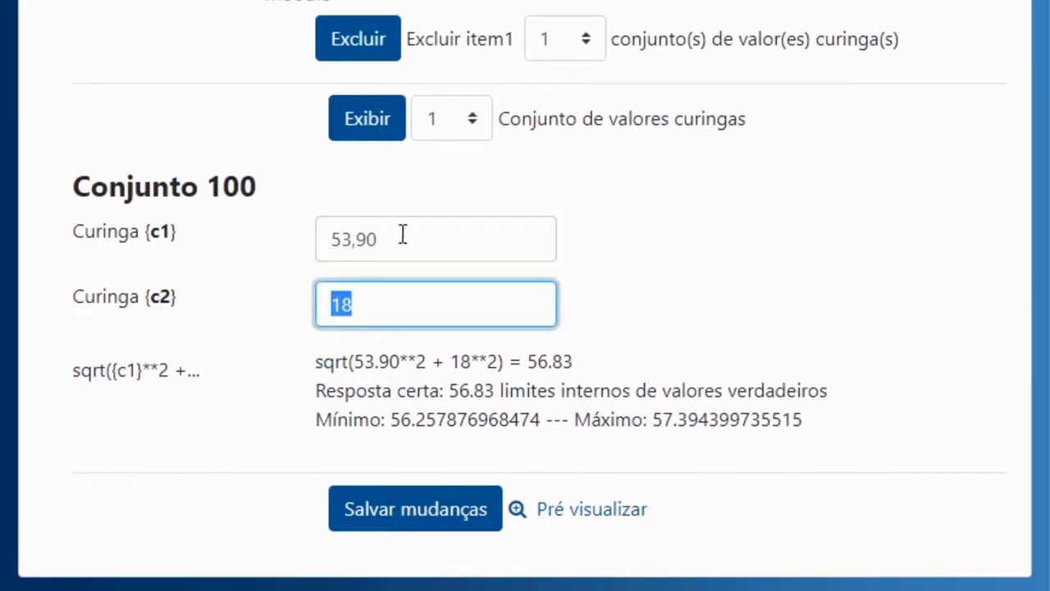
drag(403, 235, 327, 238)
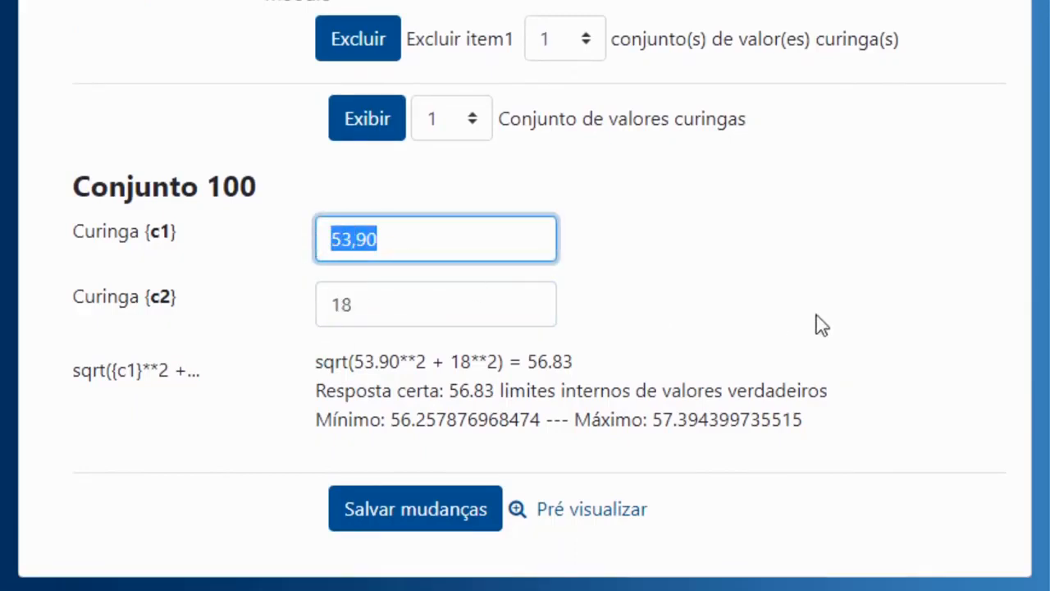
drag(366, 304, 325, 308)
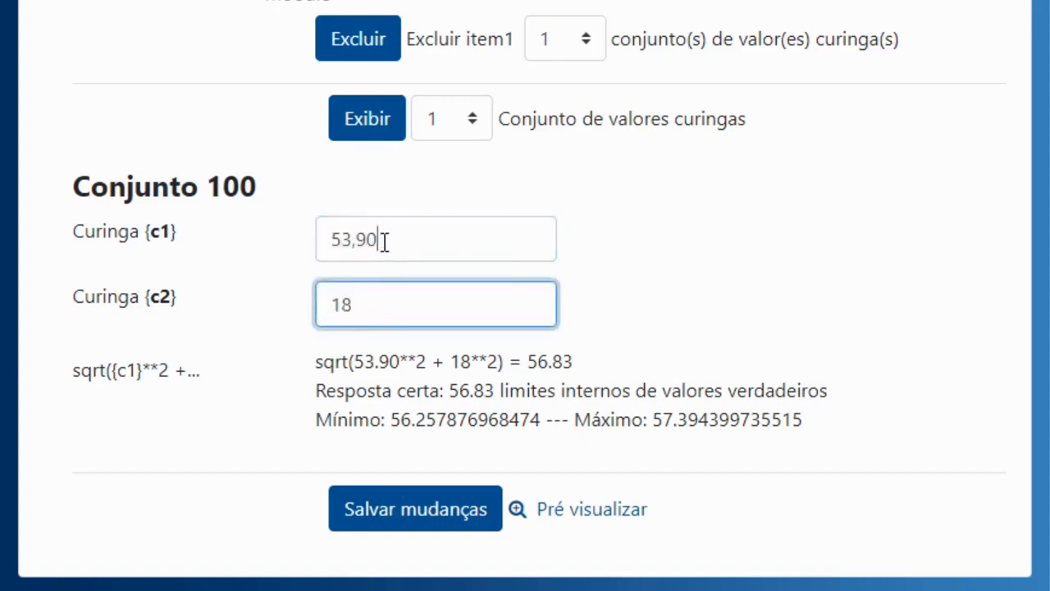
drag(383, 243, 332, 240)
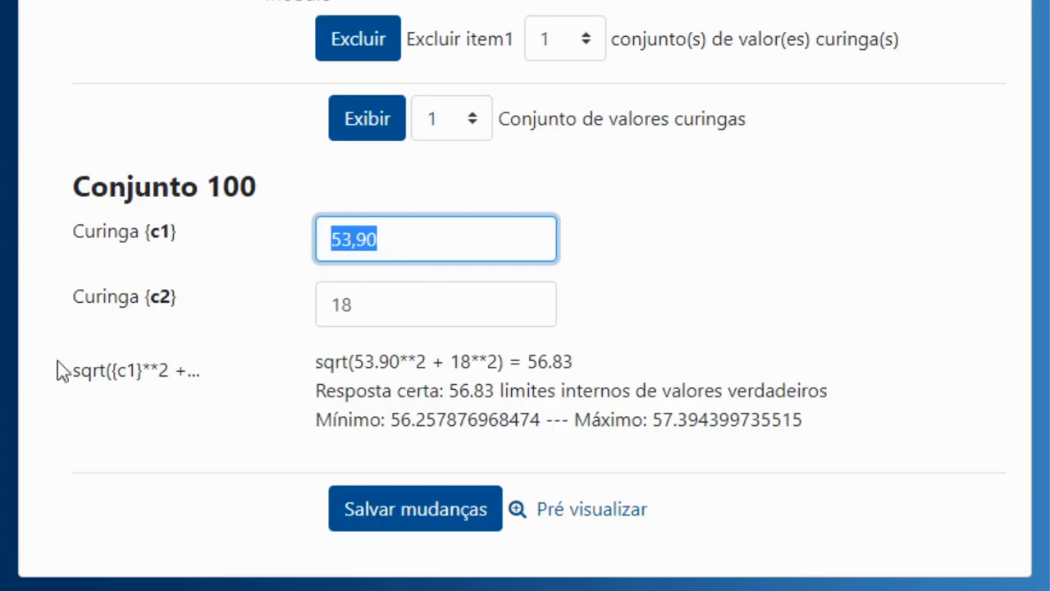
drag(350, 303, 329, 306)
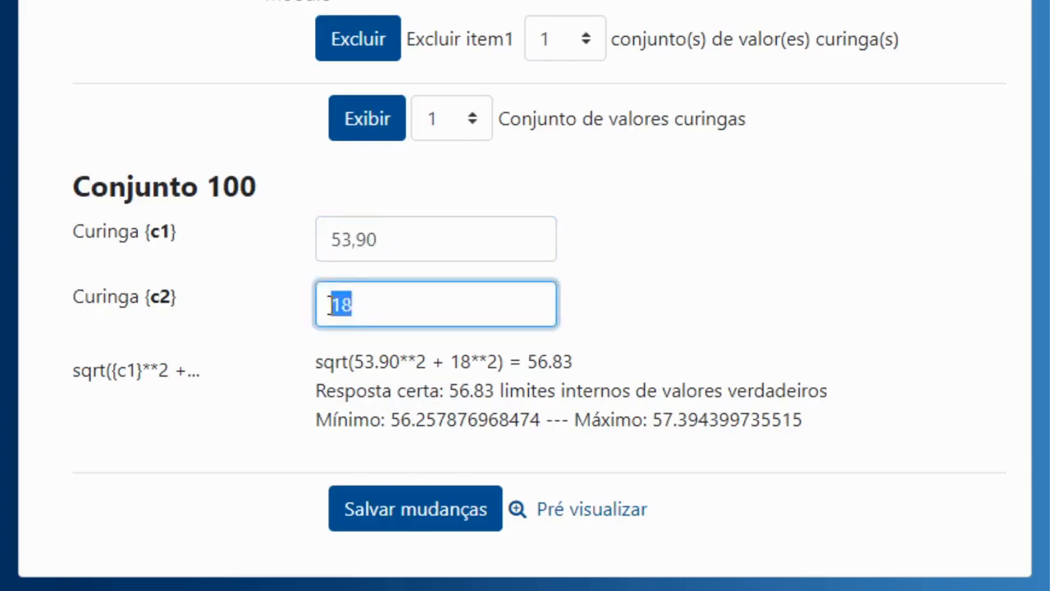
click(379, 303)
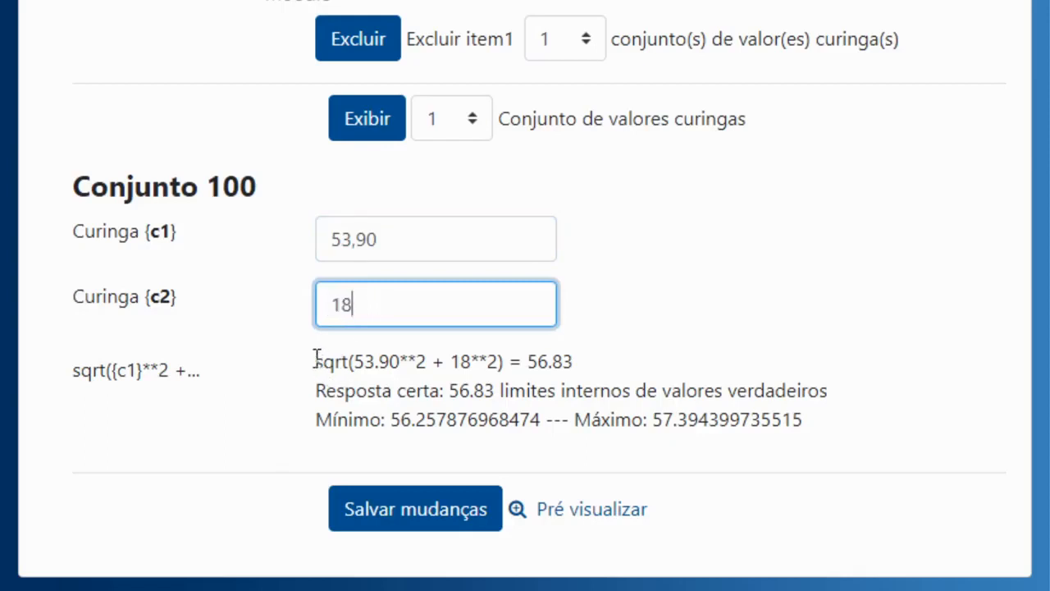
- Check the calculated answer and tolerance limits of set 100, and save the question's dataset changes
drag(316, 361, 505, 358)
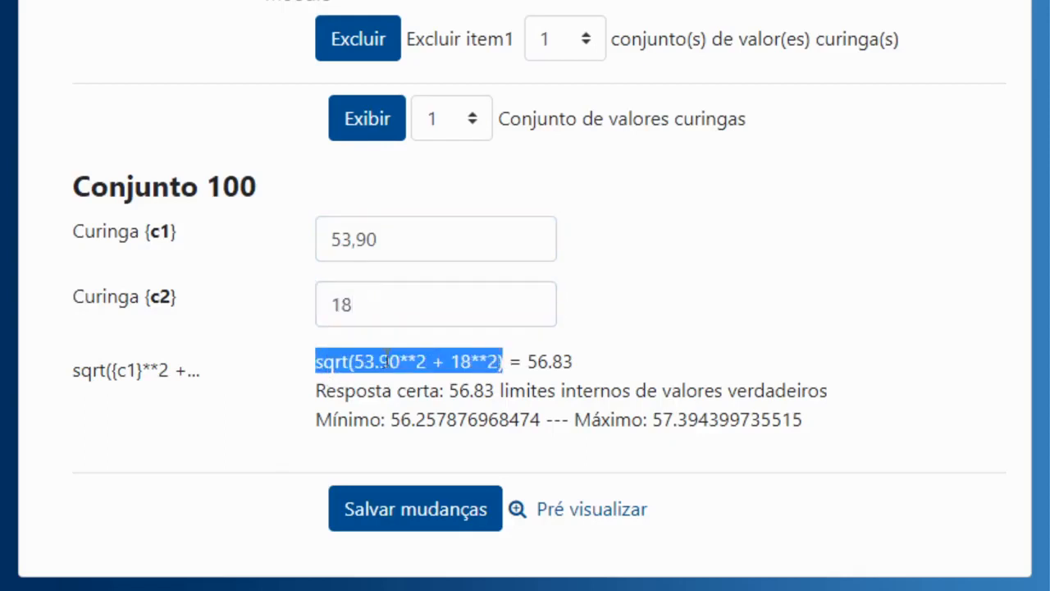
click(364, 361)
drag(354, 361, 576, 362)
drag(318, 420, 830, 434)
click(659, 394)
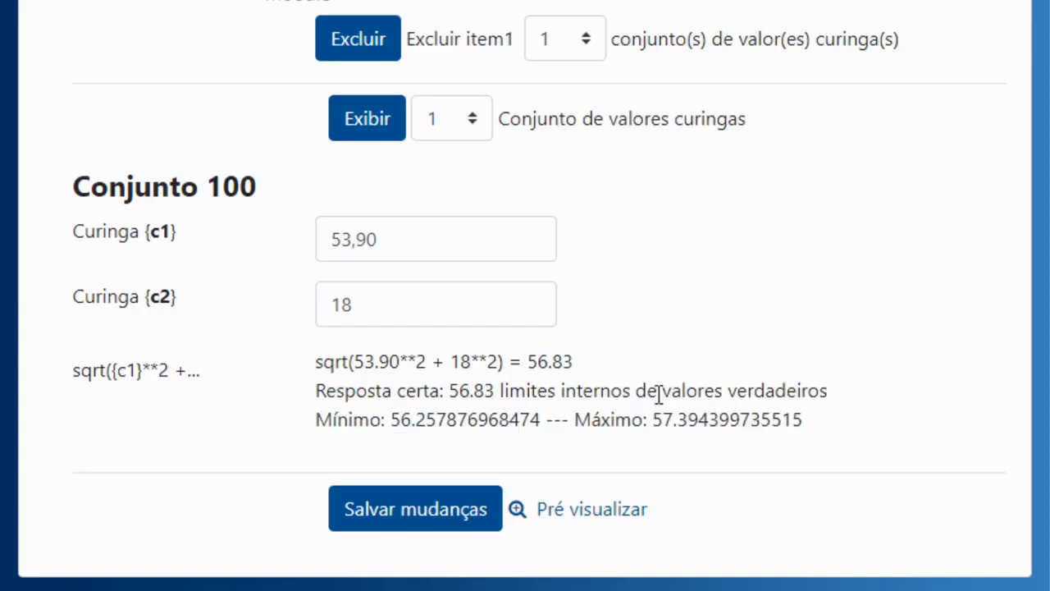
click(423, 511)
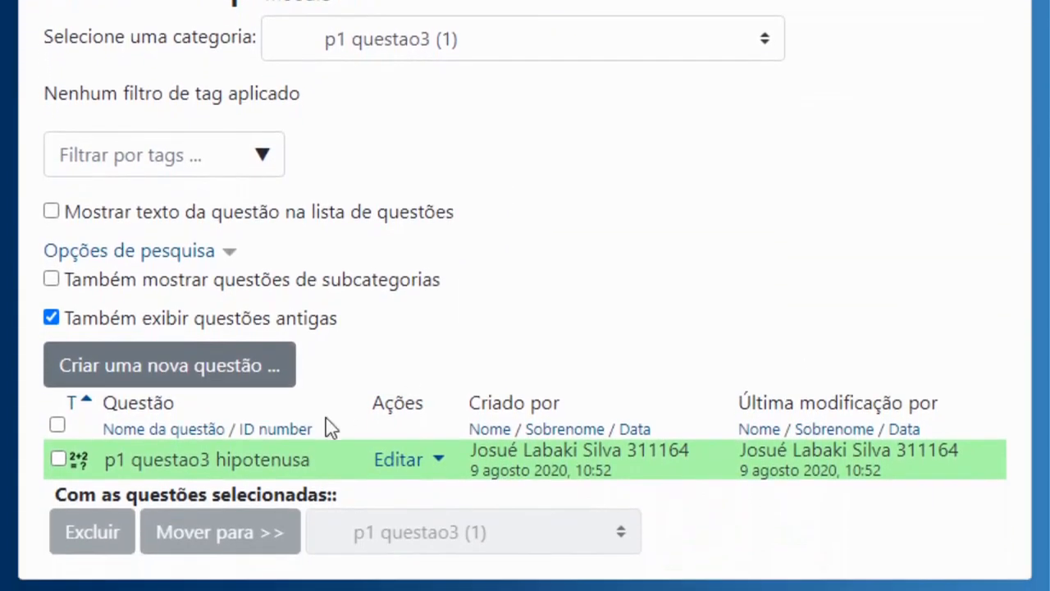
- Preview the p1 questao3 hipotenusa question and examine the cathetus values inserted in its statement
click(436, 472)
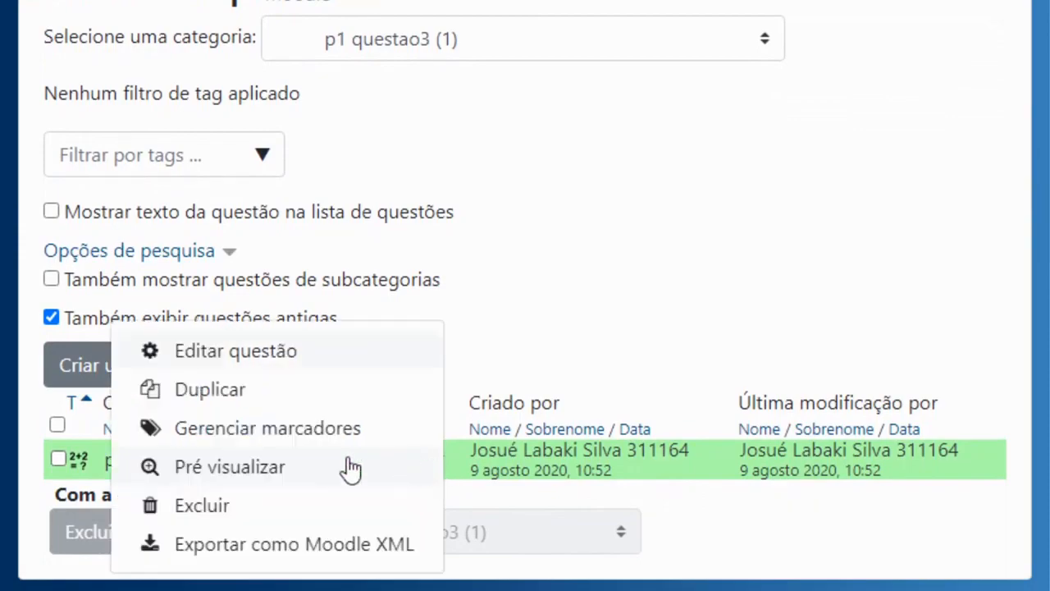
click(227, 467)
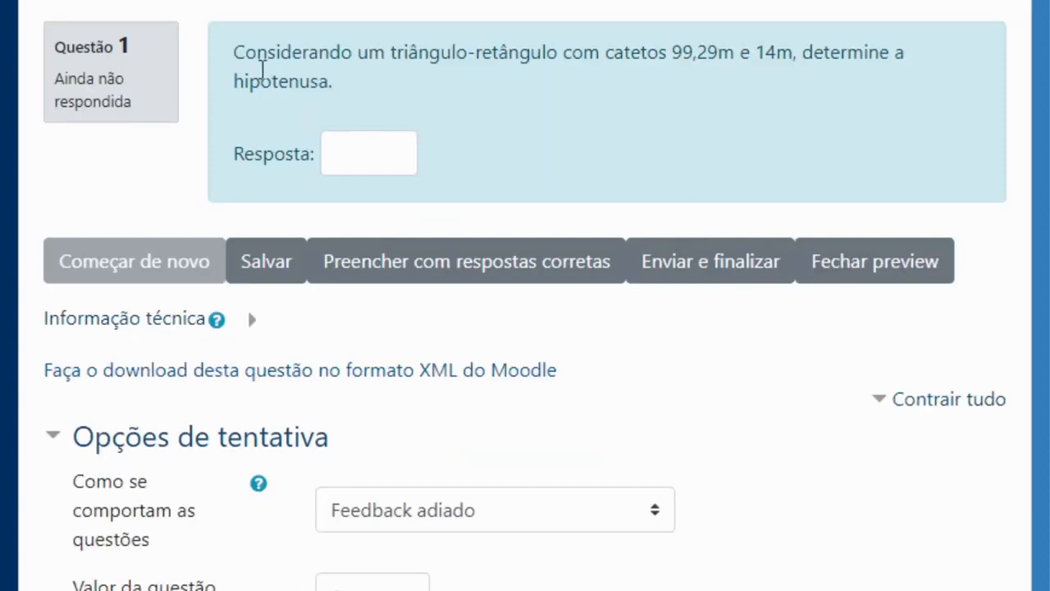
drag(236, 52, 356, 98)
click(380, 98)
drag(683, 51, 777, 53)
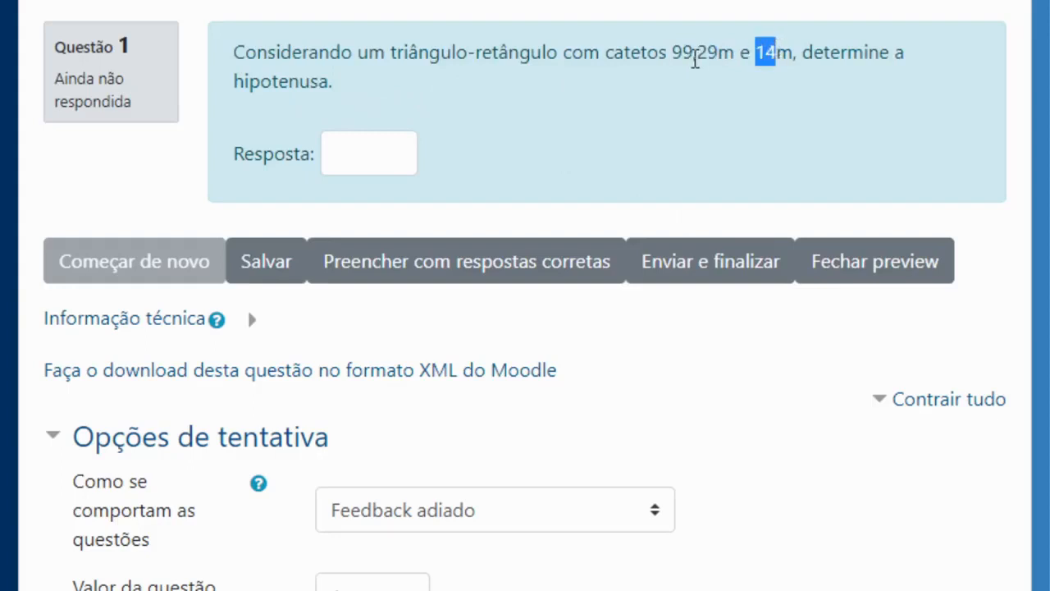
click(671, 58)
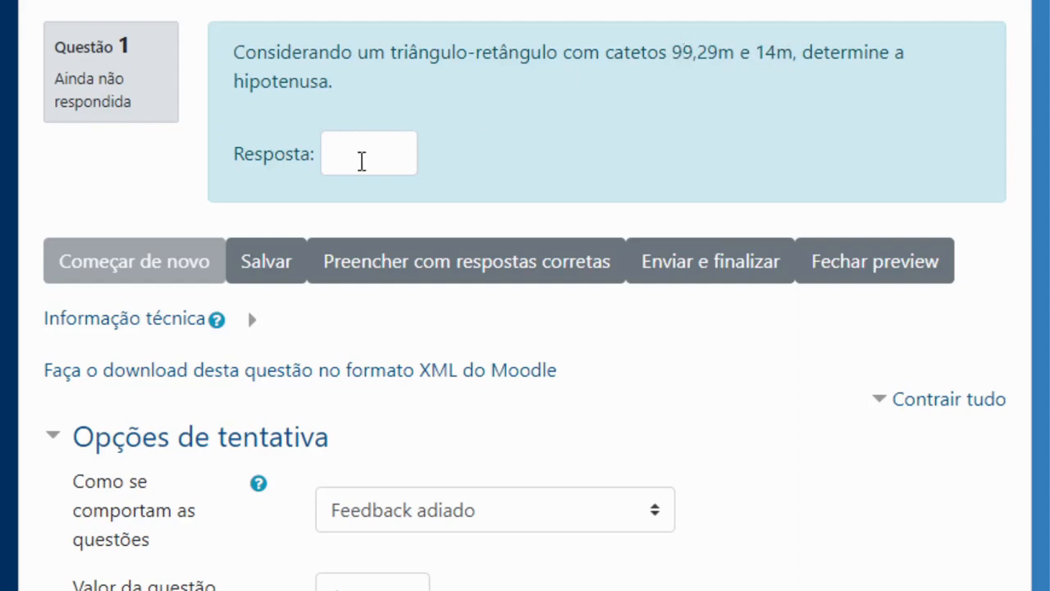
- Try 100 as the preview answer, replace it with the automatically filled correct answer, and close the preview
click(361, 161)
text(100)
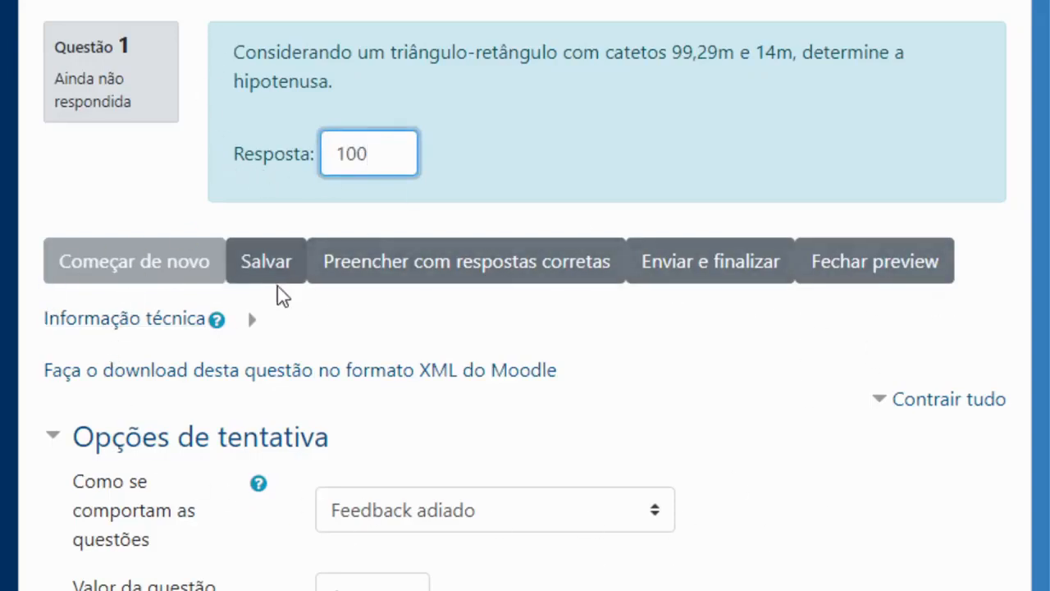
click(451, 264)
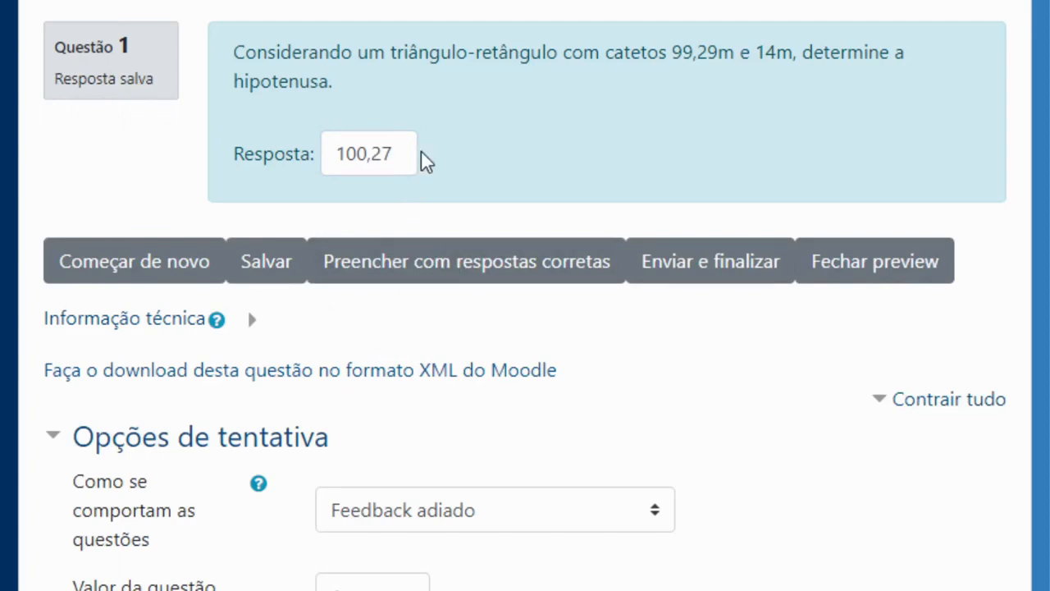
drag(403, 155, 335, 153)
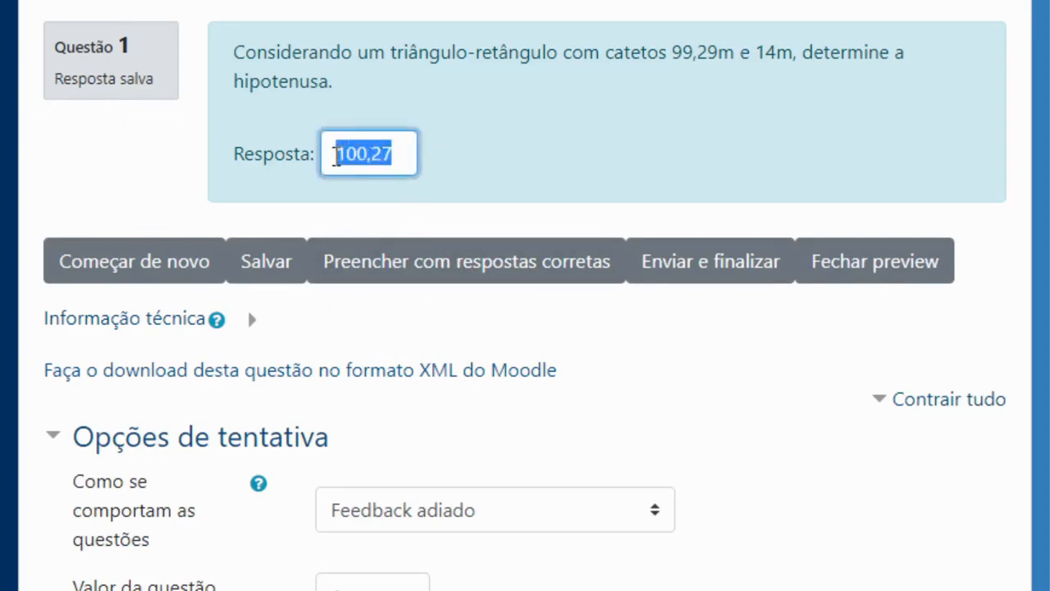
click(390, 152)
double_click(390, 152)
click(391, 153)
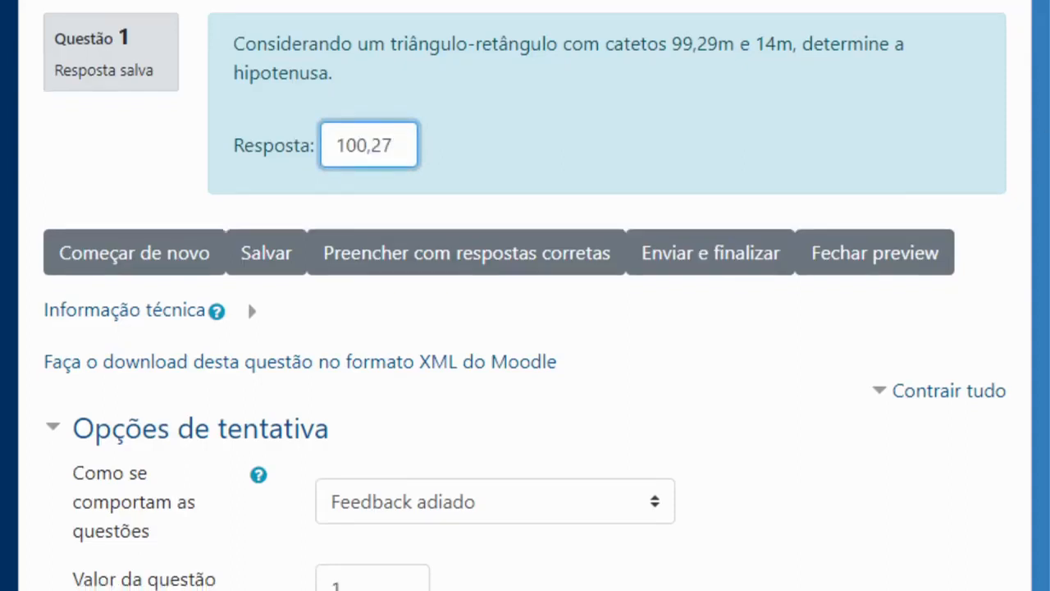
click(875, 260)
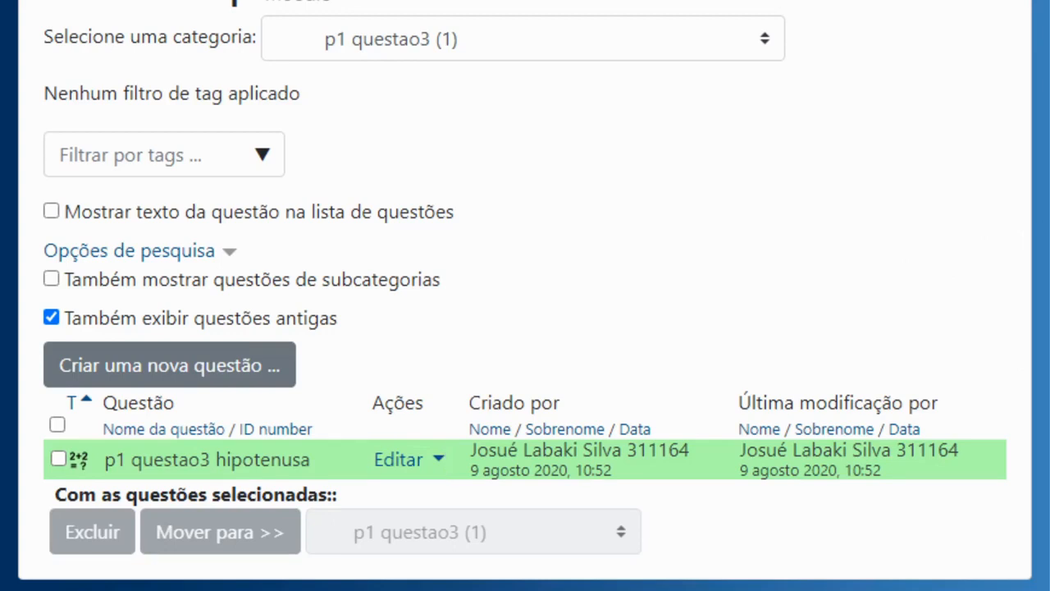
- List the primeira prova questions including subcategories, and review the full list under the category Padrão para G_ES952A_2020S1
click(463, 51)
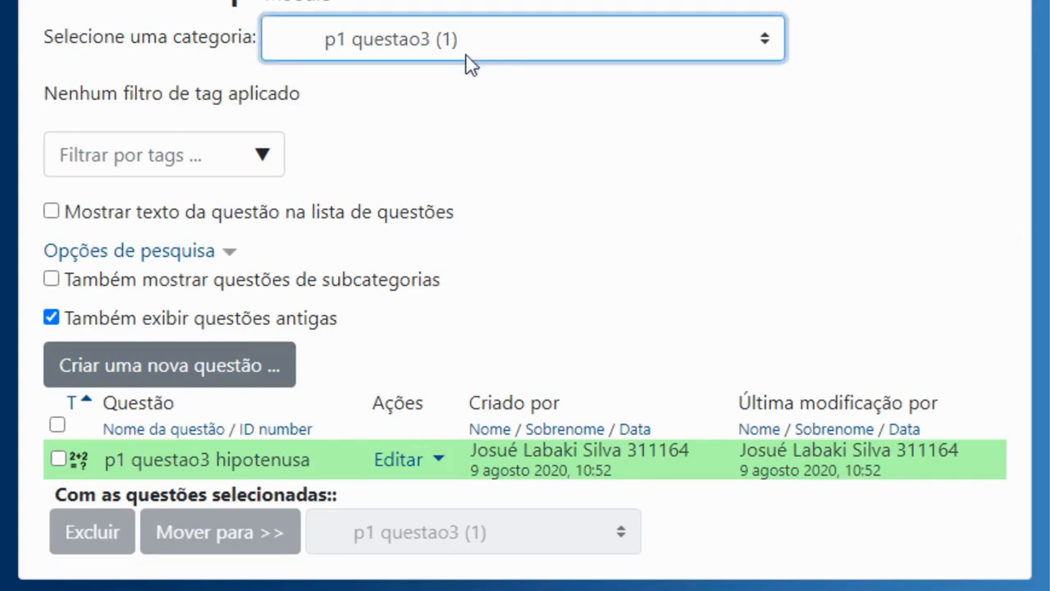
click(410, 157)
scroll(1041, 199, down, 3)
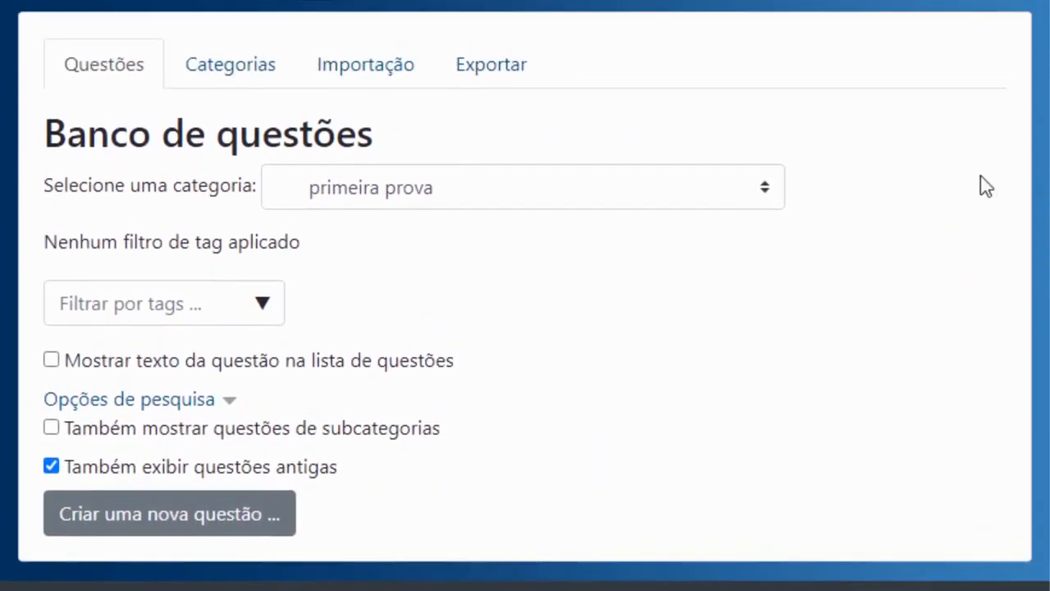
click(51, 427)
scroll(797, 375, down, 2)
scroll(197, 287, down, 5)
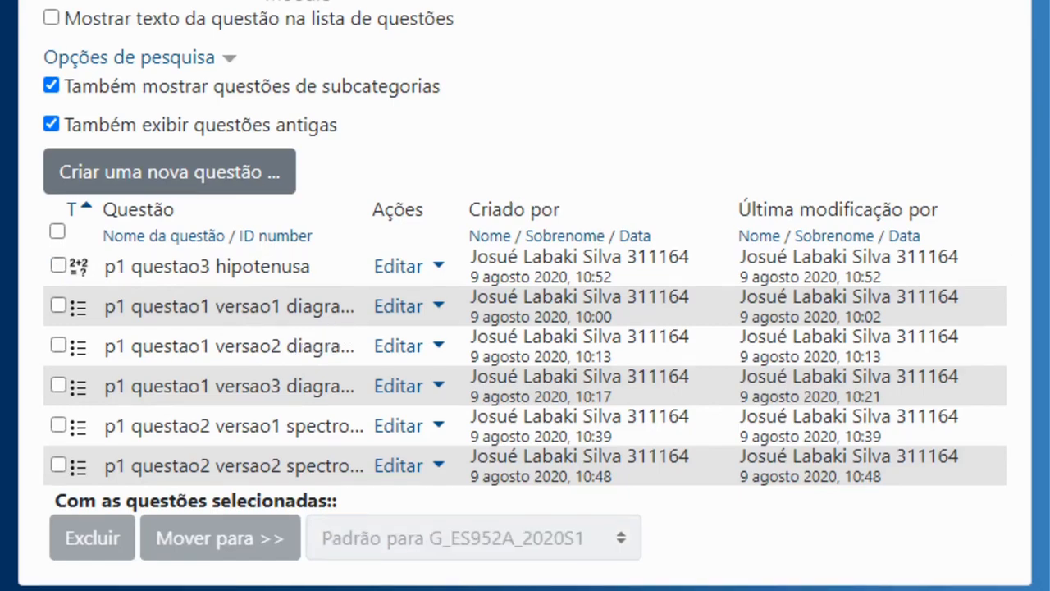
- Return to the G_ES952A_2020S1 course page and turn on editing
scroll(525, 328, up, 6)
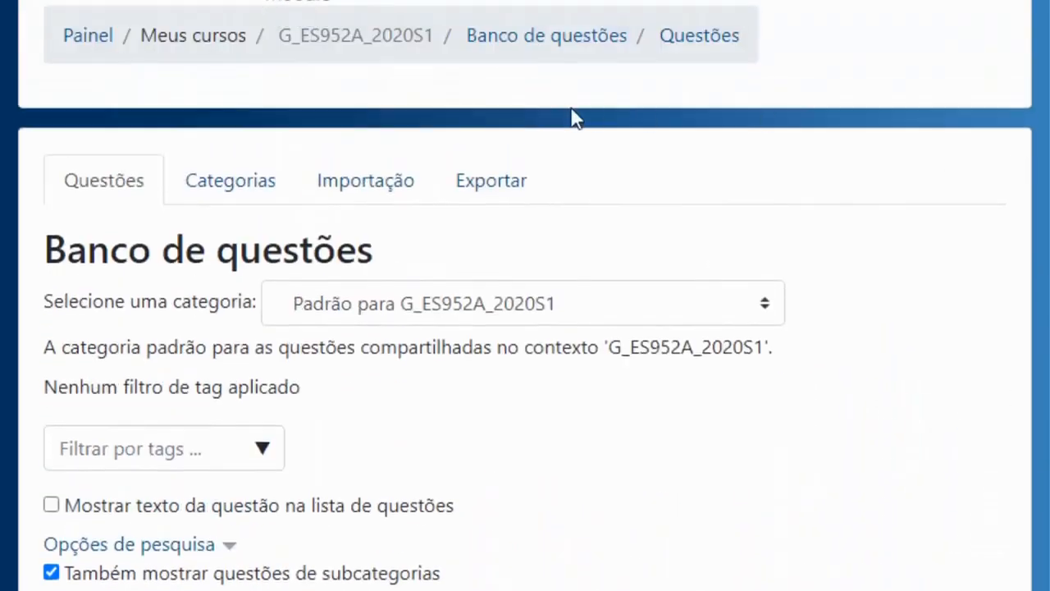
click(352, 40)
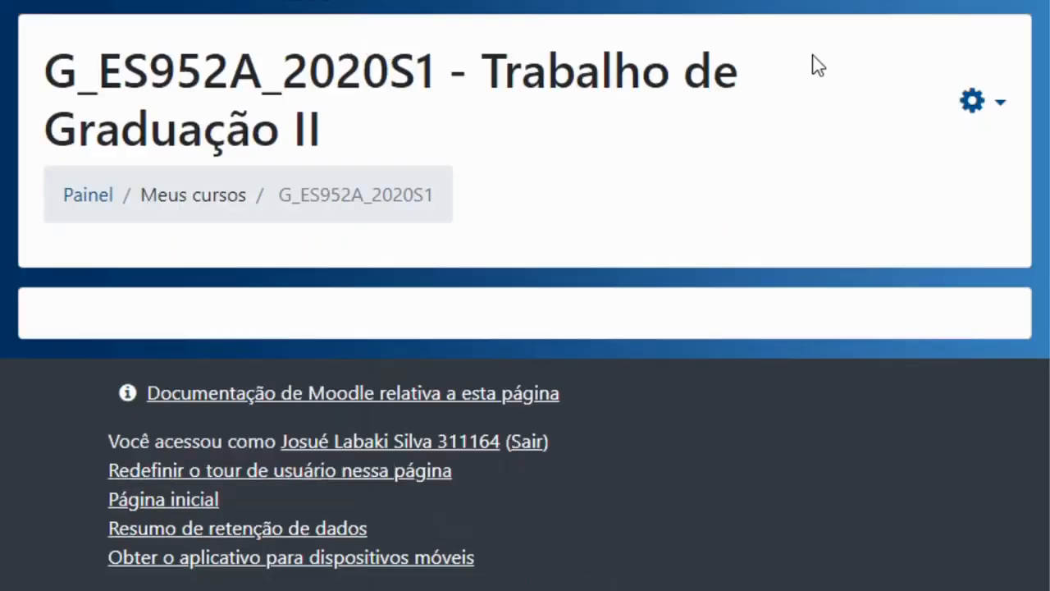
click(1001, 106)
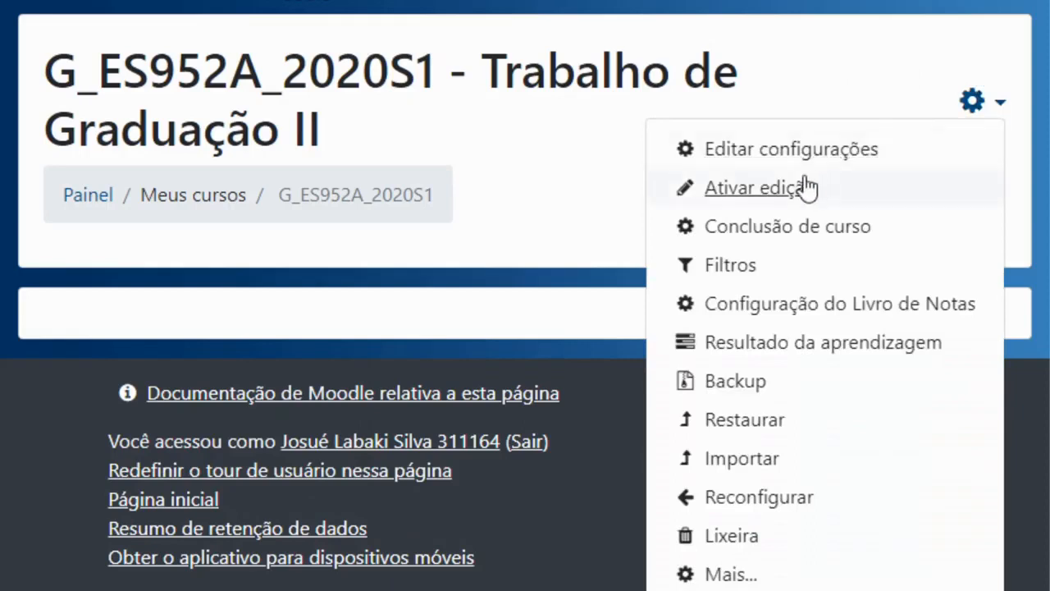
click(776, 190)
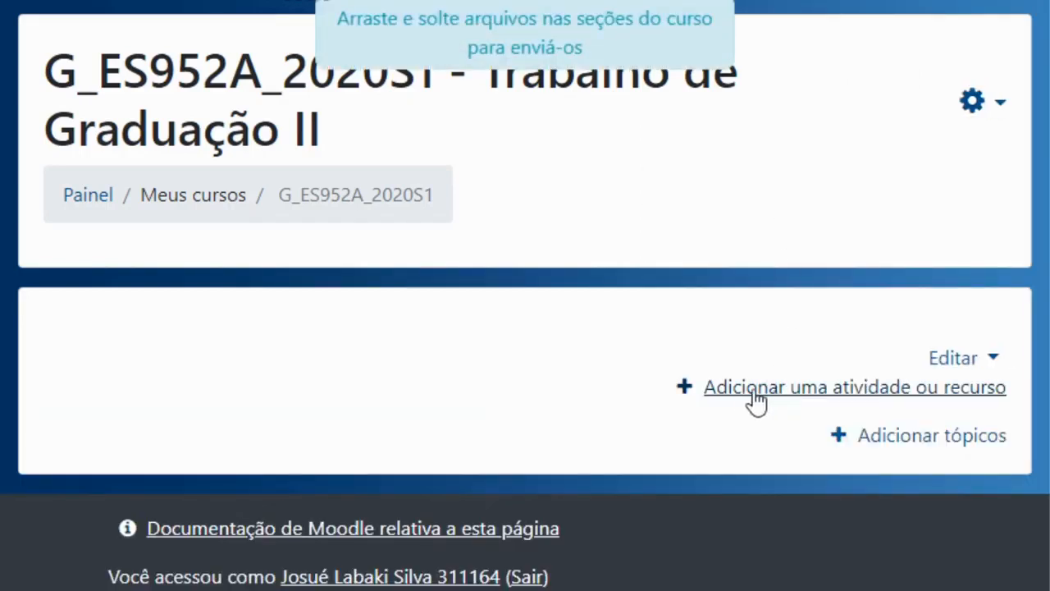
- Add a new Questionário activity to the course's empty section
click(788, 393)
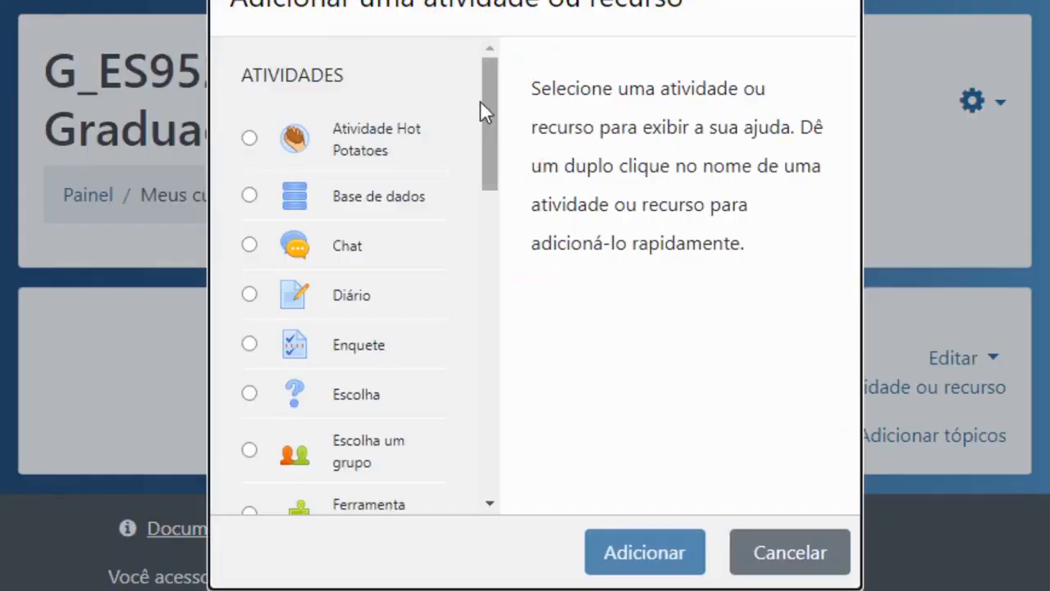
drag(496, 108, 476, 339)
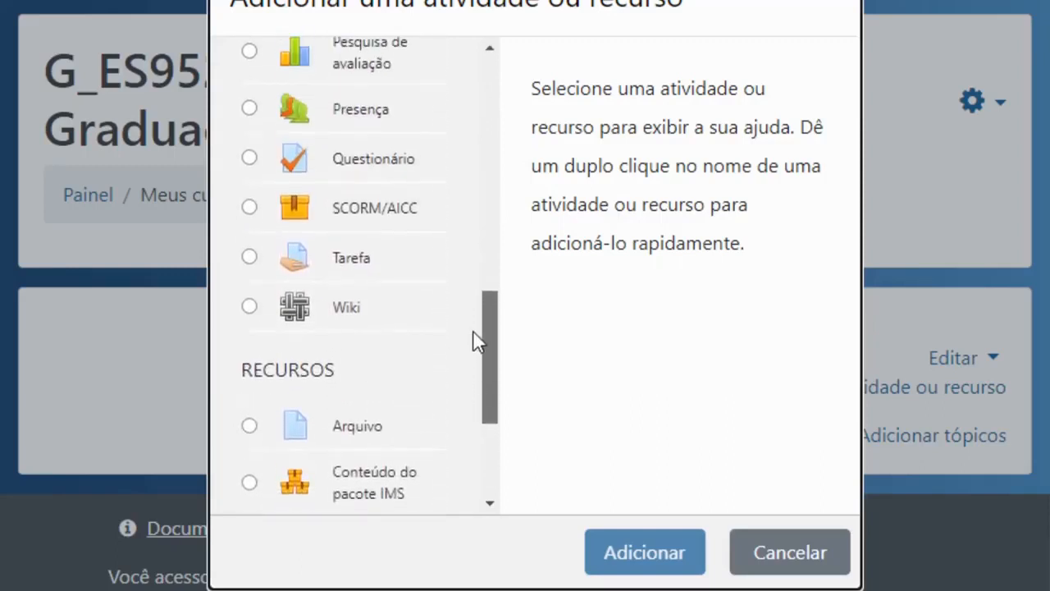
click(250, 168)
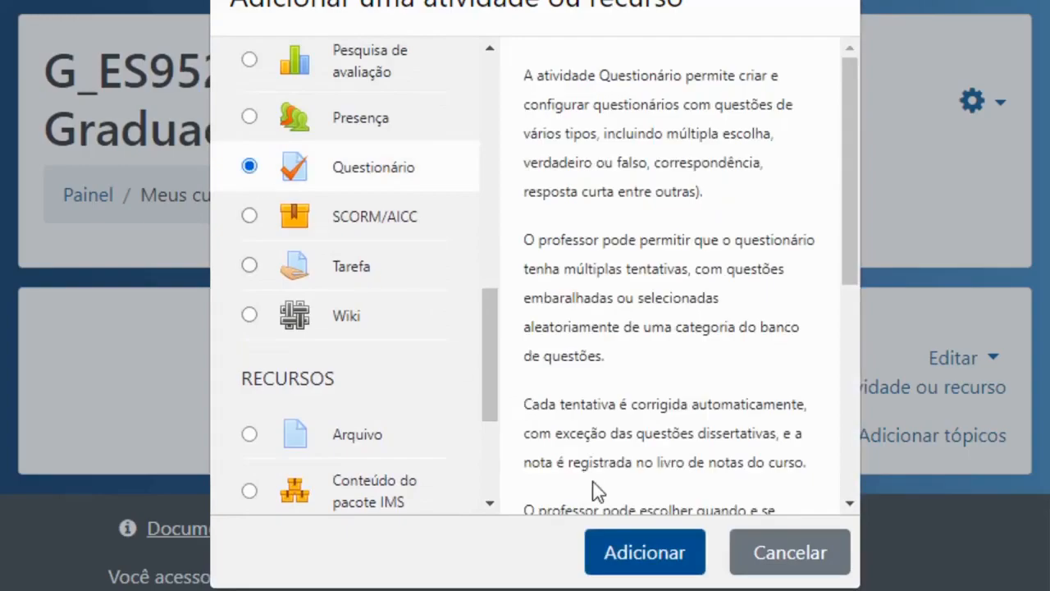
click(647, 552)
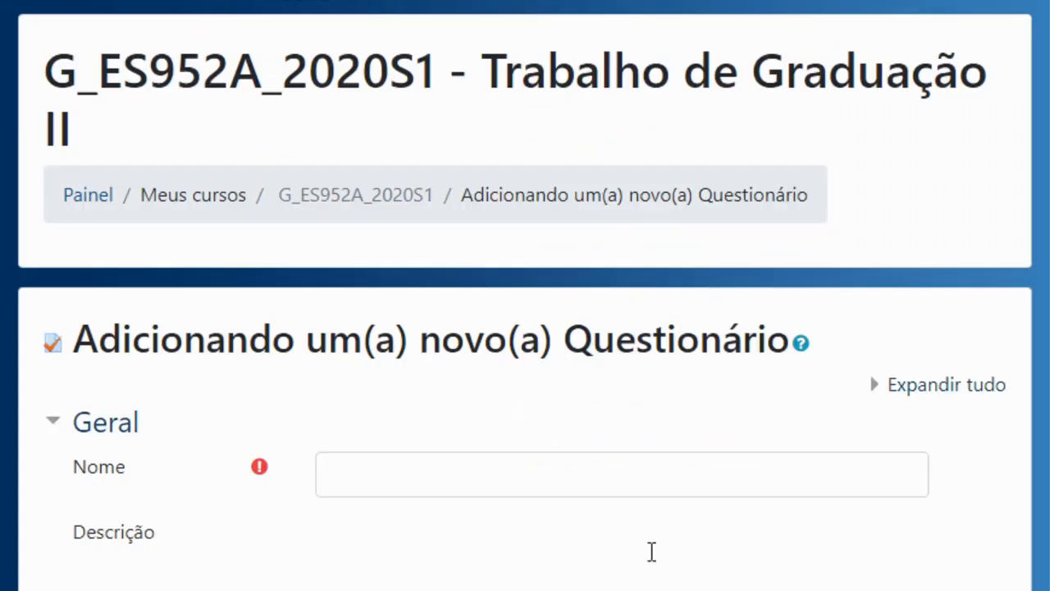
- Name the new quiz "Primeira prova"
scroll(648, 552, down, 3)
scroll(648, 328, down, 3)
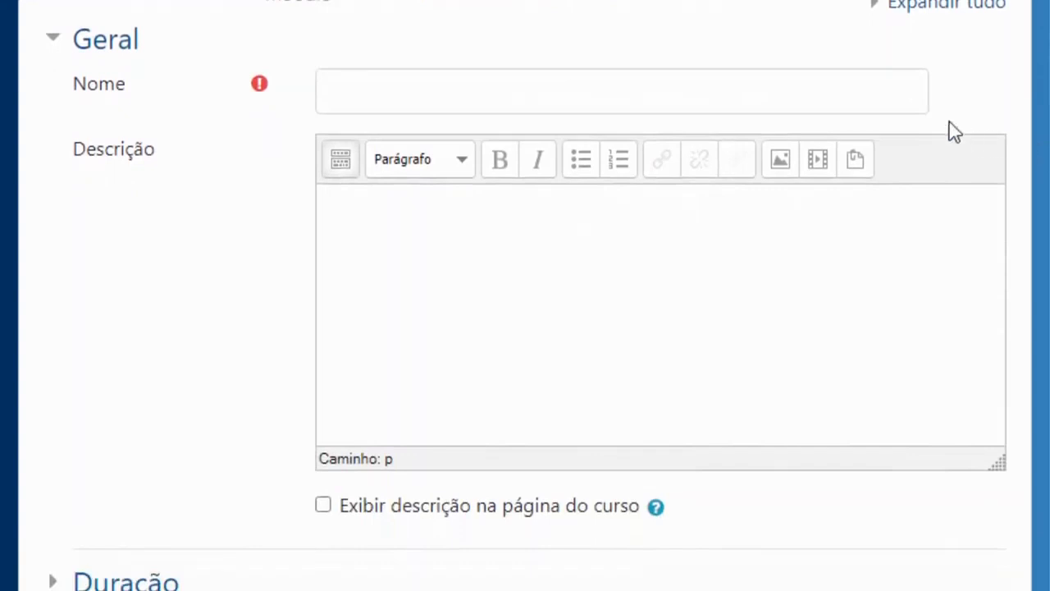
click(634, 90)
text(Primeira prova)
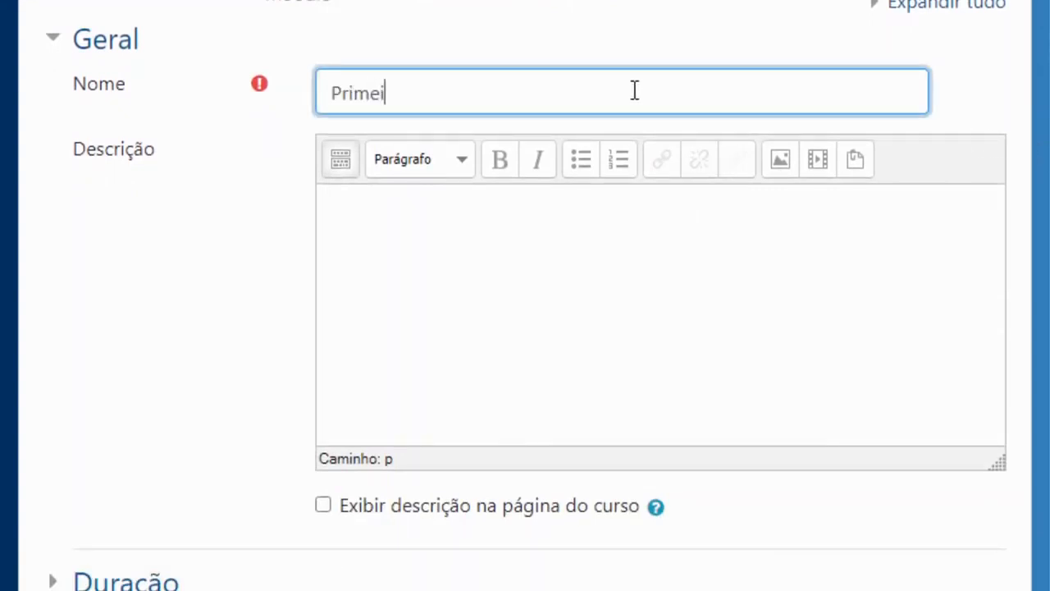
- Describe the quiz as "Bem-vindo. Você tem duas horas para resolver essa prova. Boa prova!" and show the description on the course page
click(511, 224)
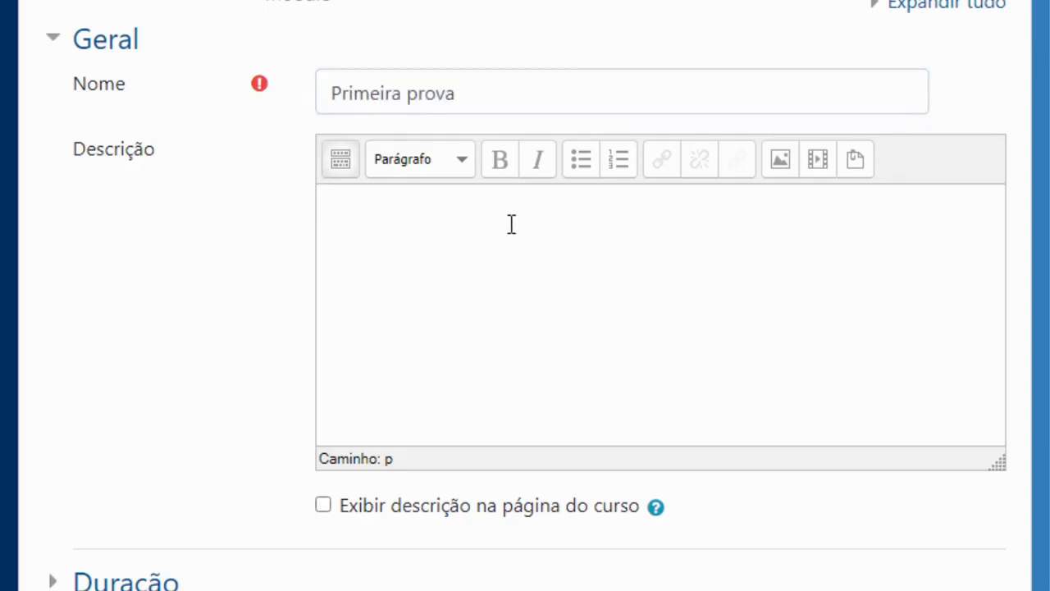
text(Bem-vindo. )
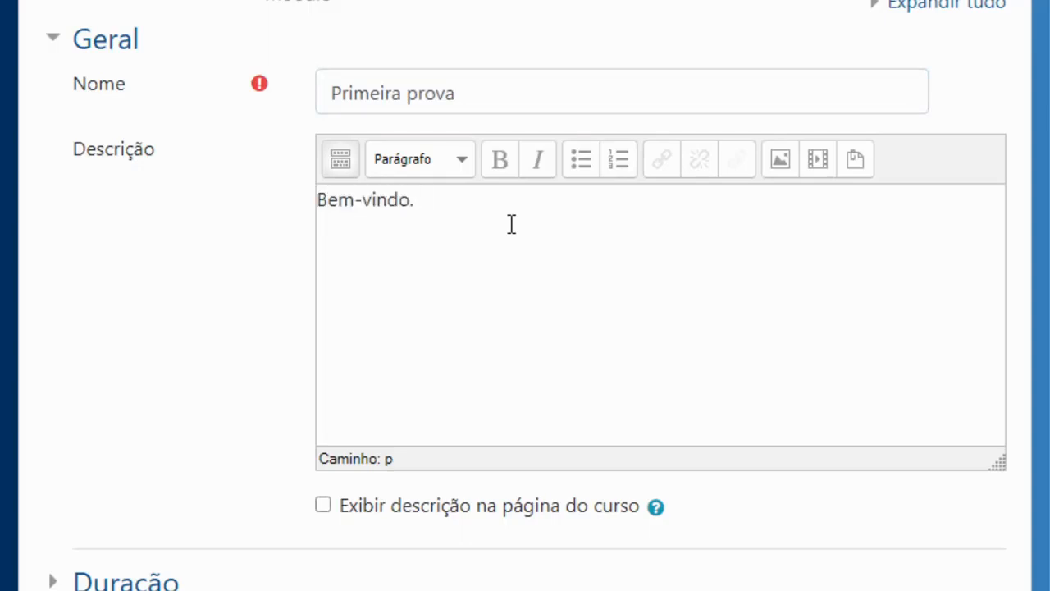
text(Você tem du)
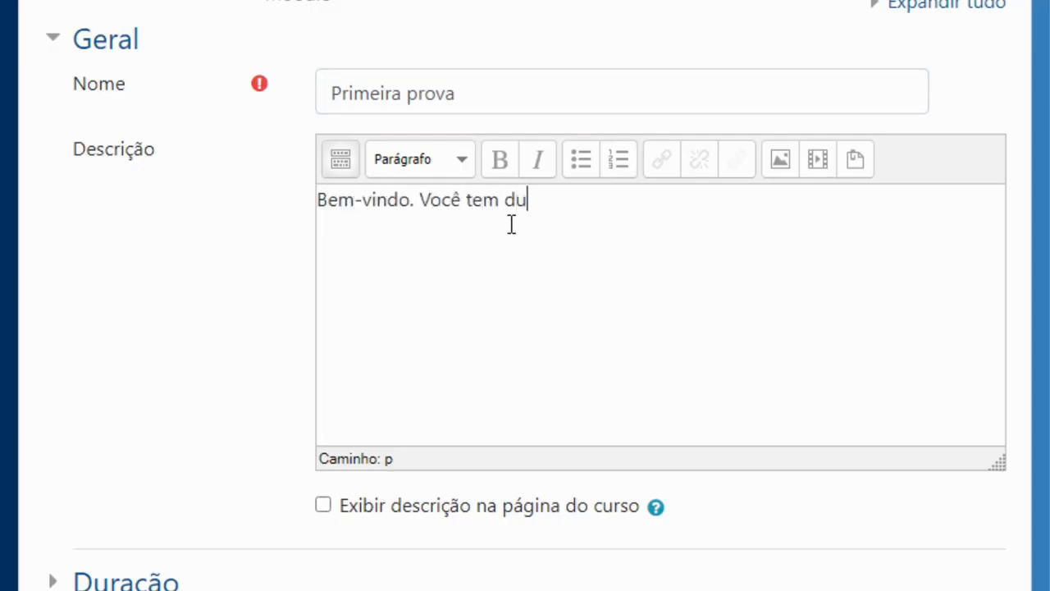
text(as horas para re)
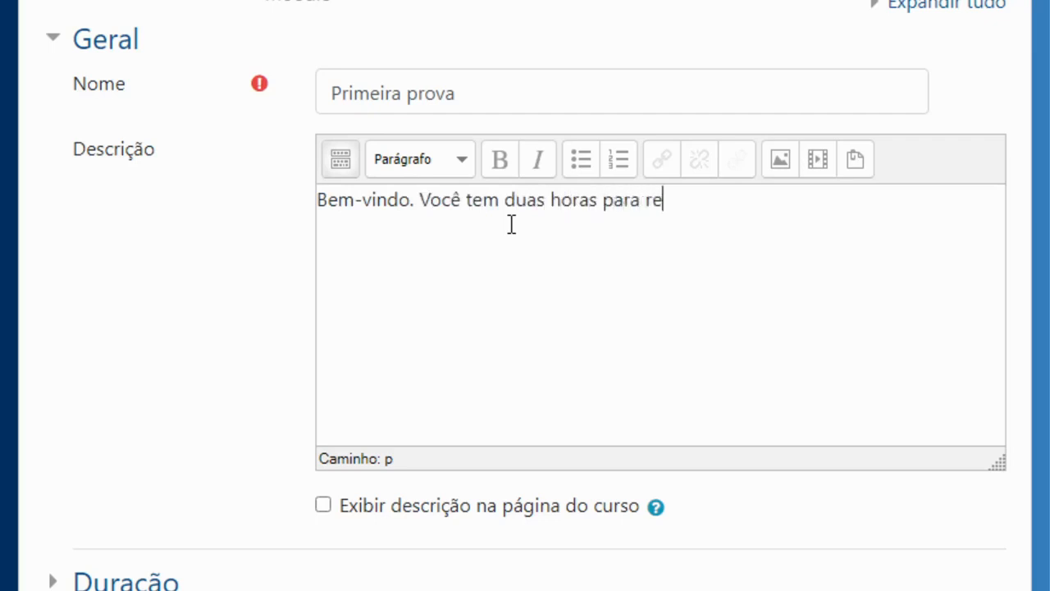
text(solver essa p)
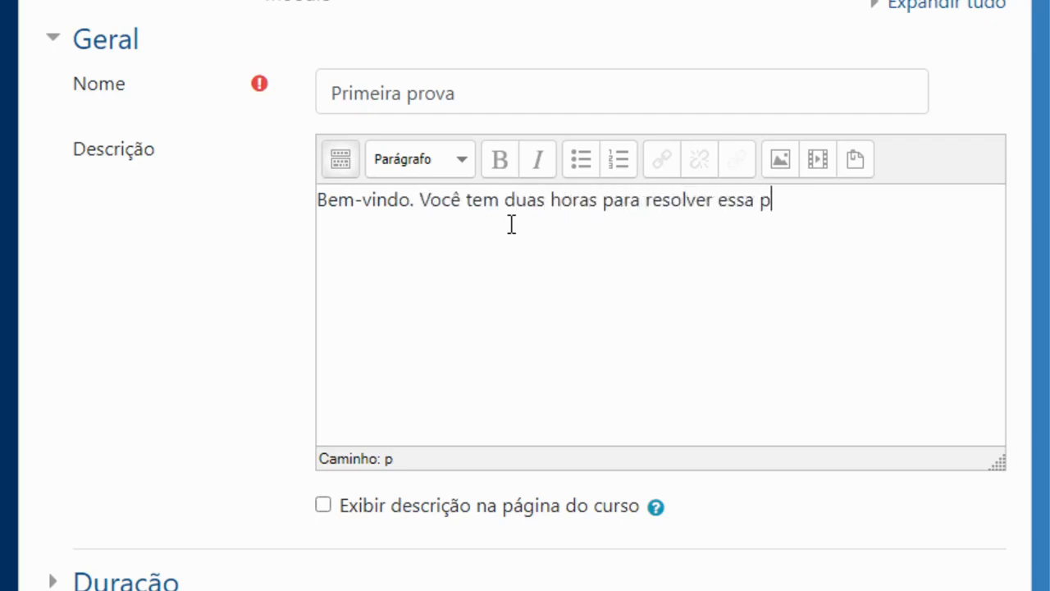
text(rova.)
key(Return)
text(Boa prova!)
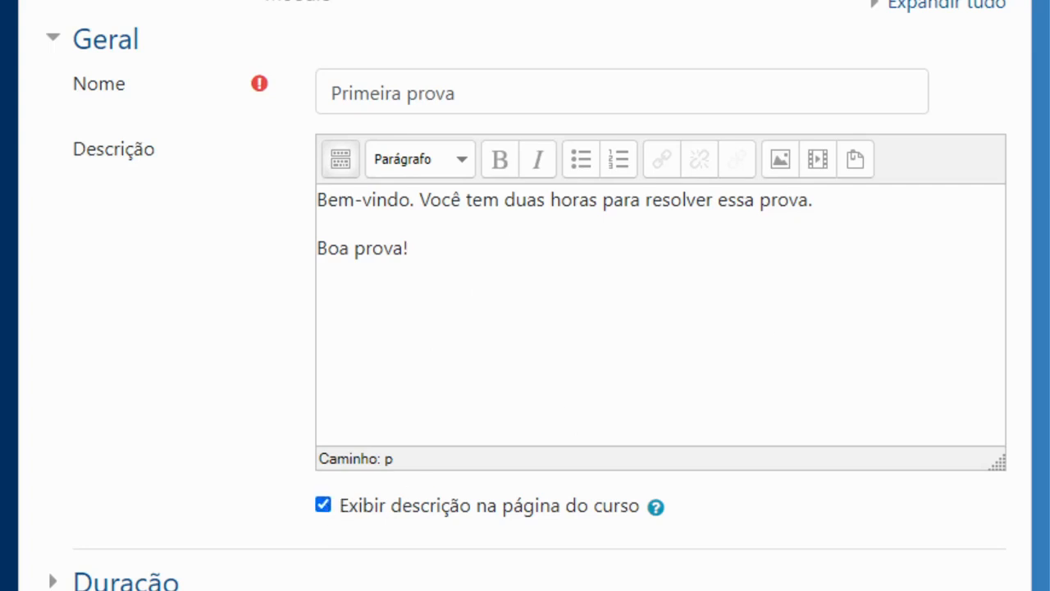
- Enable the quiz's opening date in the Duração settings and set it to 7 setembro 2020 at 14:00
scroll(1039, 176, down, 6)
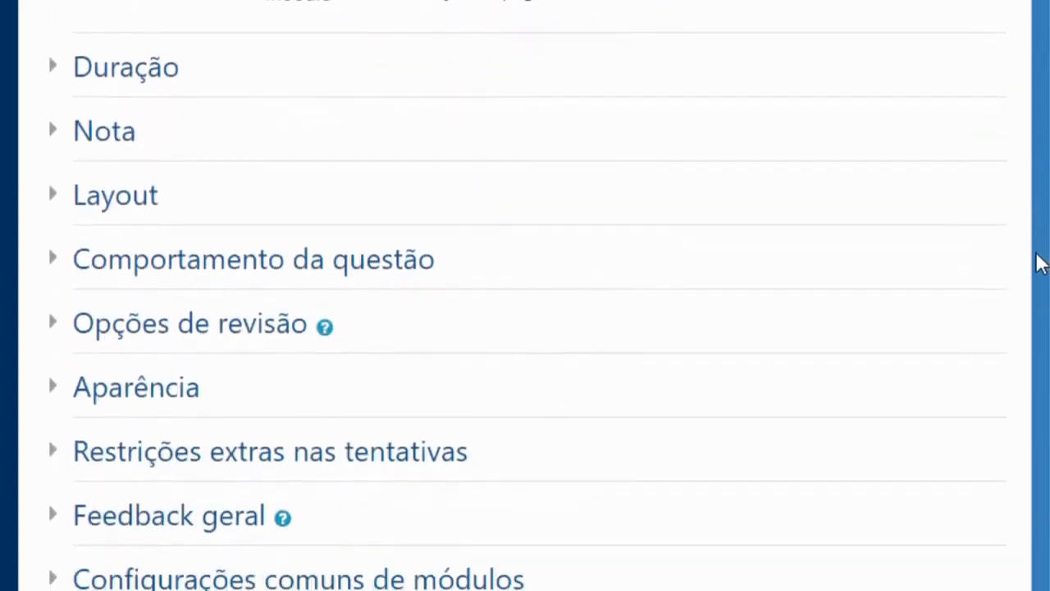
click(65, 59)
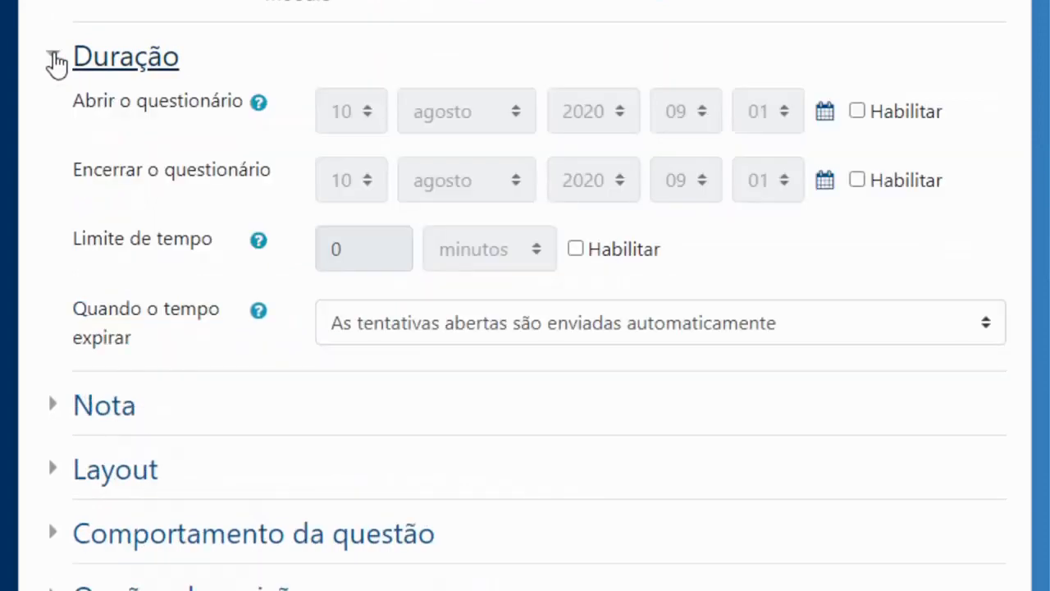
click(858, 112)
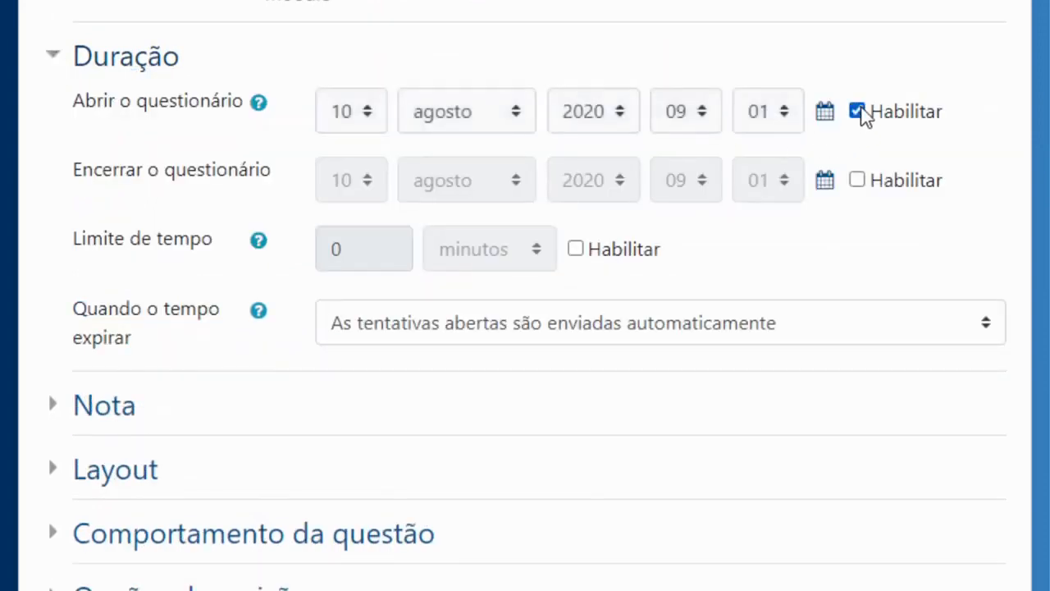
click(368, 121)
click(339, 310)
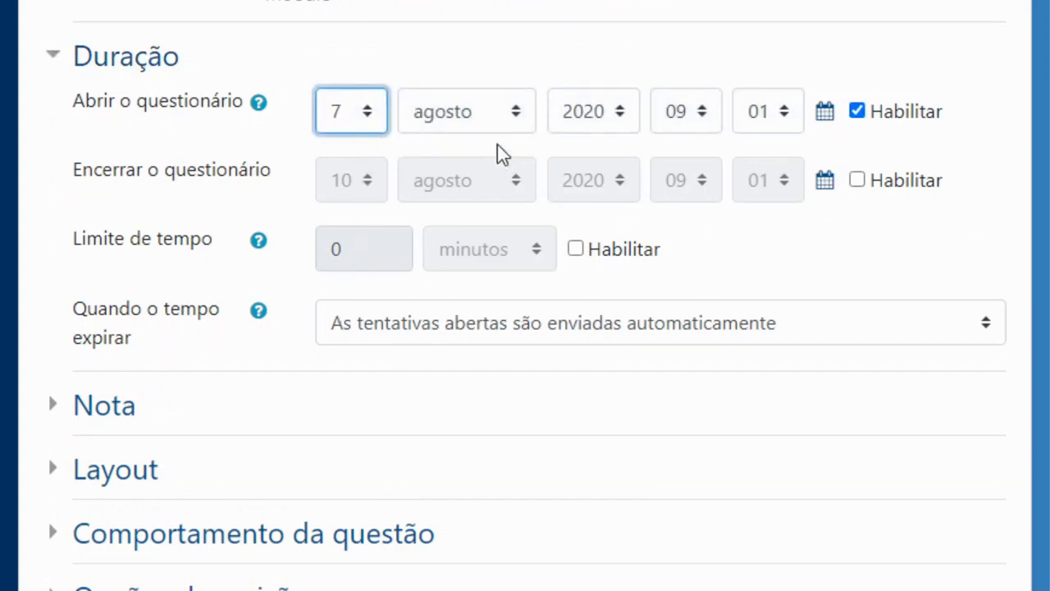
click(488, 124)
click(473, 361)
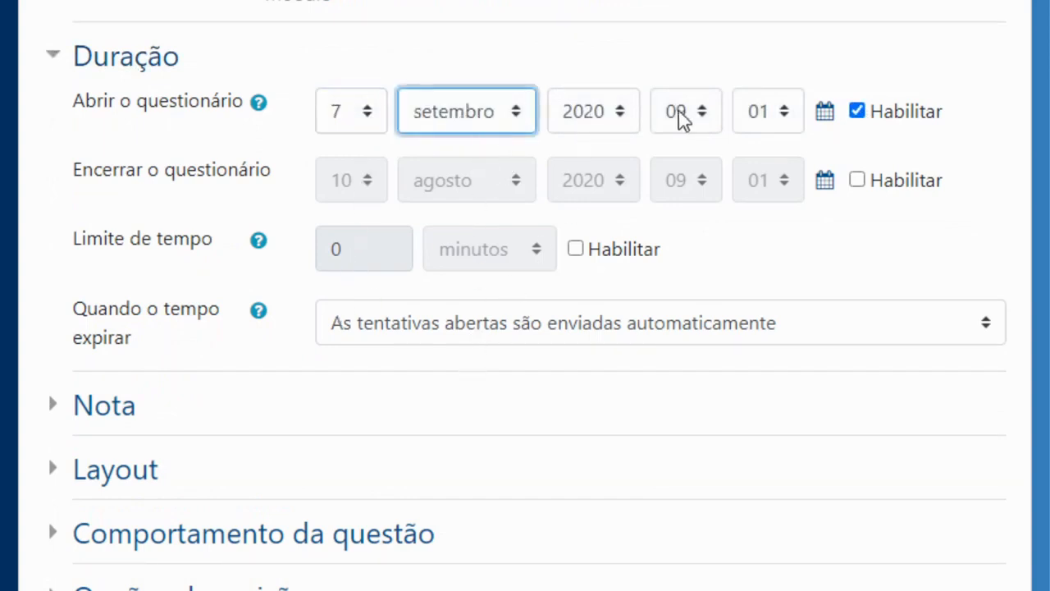
click(703, 121)
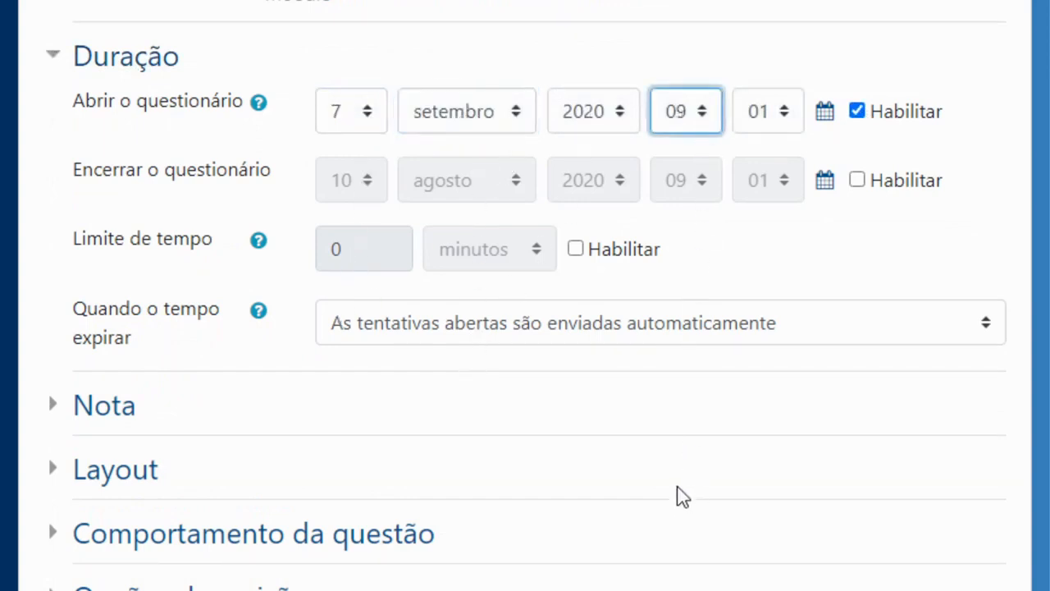
click(679, 518)
click(770, 113)
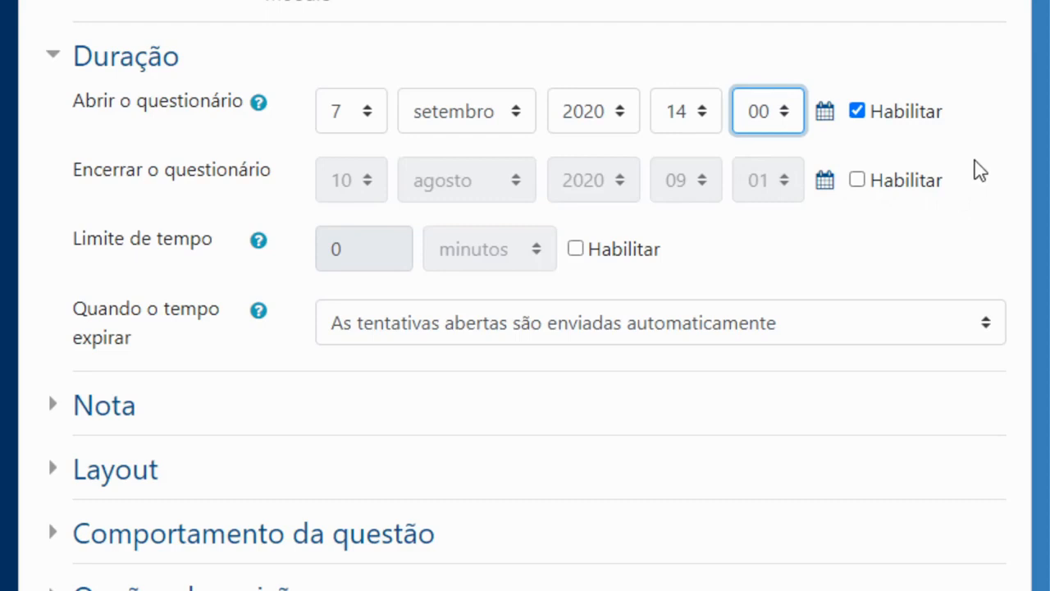
- Enable the quiz's closing date and set it to 7 setembro 2020 at 16:00, with open attempts submitted automatically when time expires
click(985, 115)
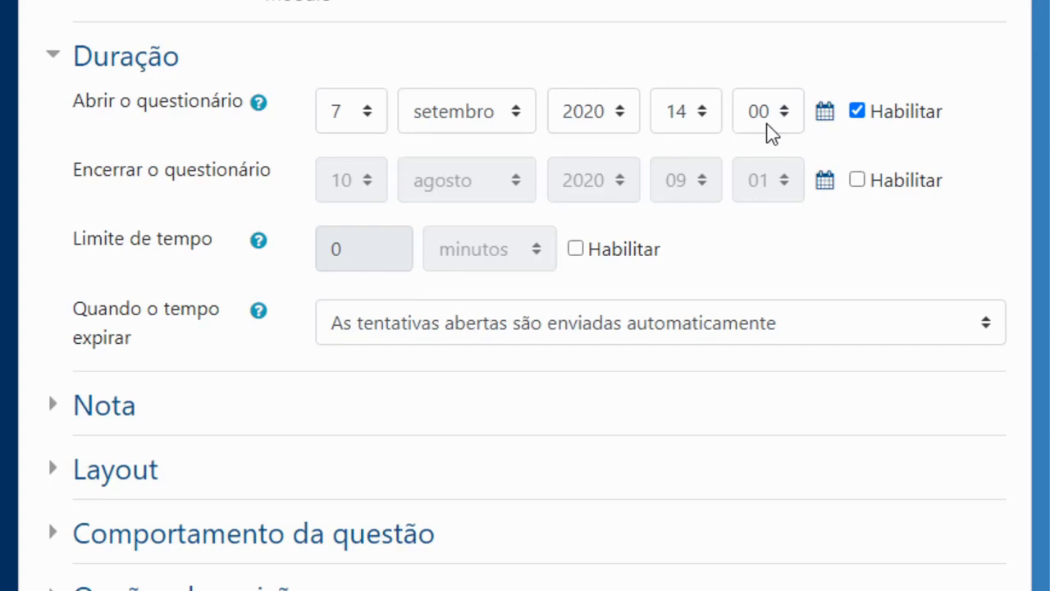
click(869, 189)
click(369, 194)
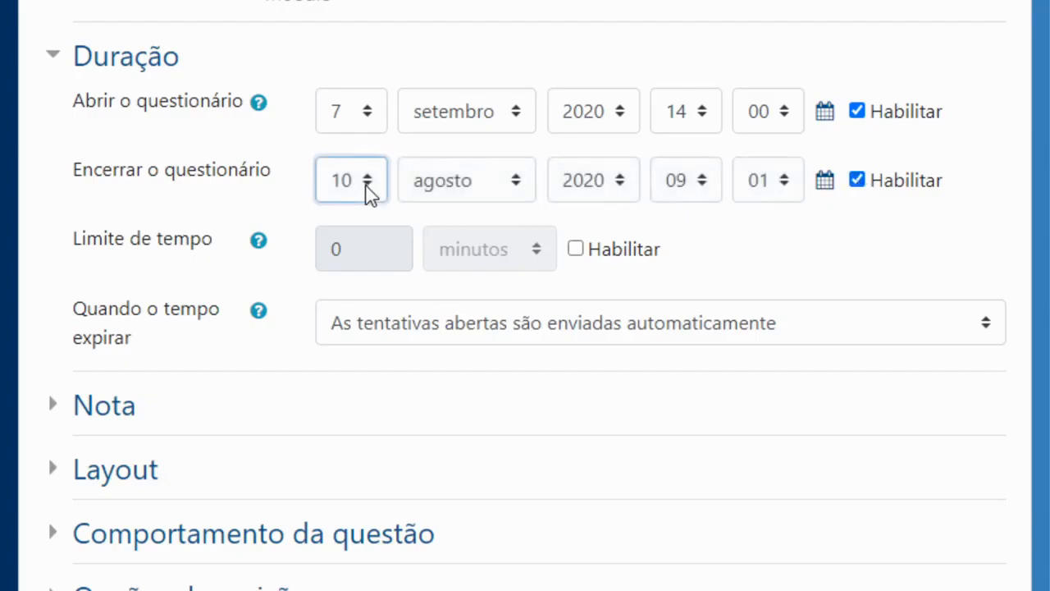
key(7)
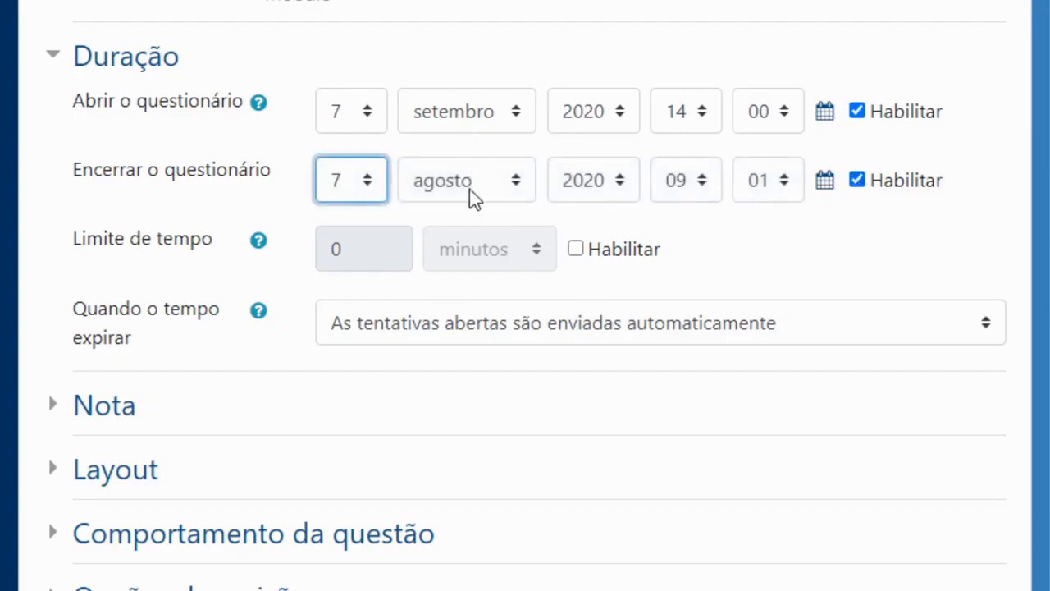
key(Tab)
key(s)
click(695, 184)
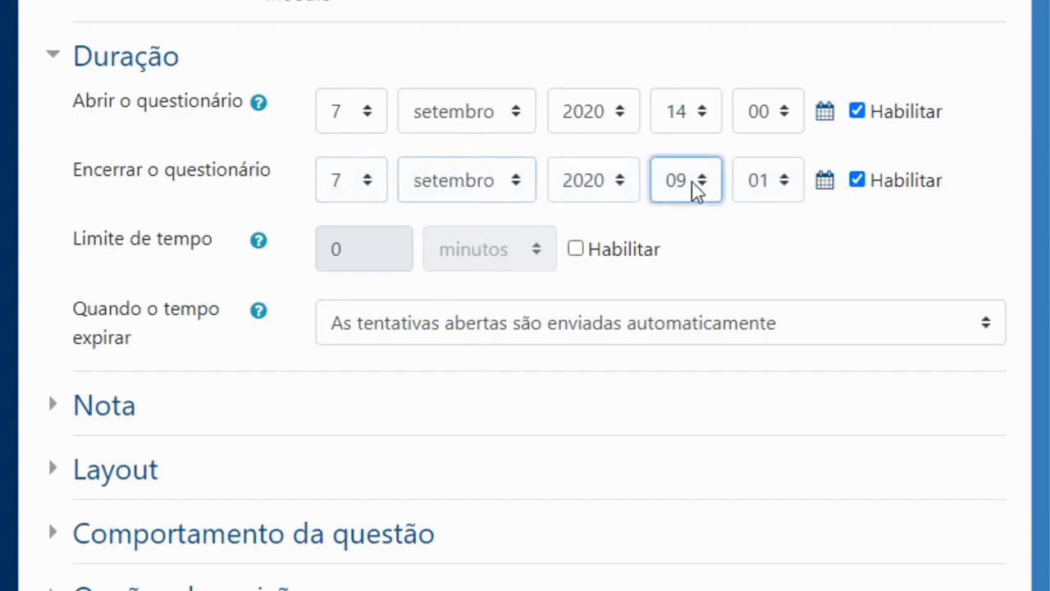
text(16)
key(Tab)
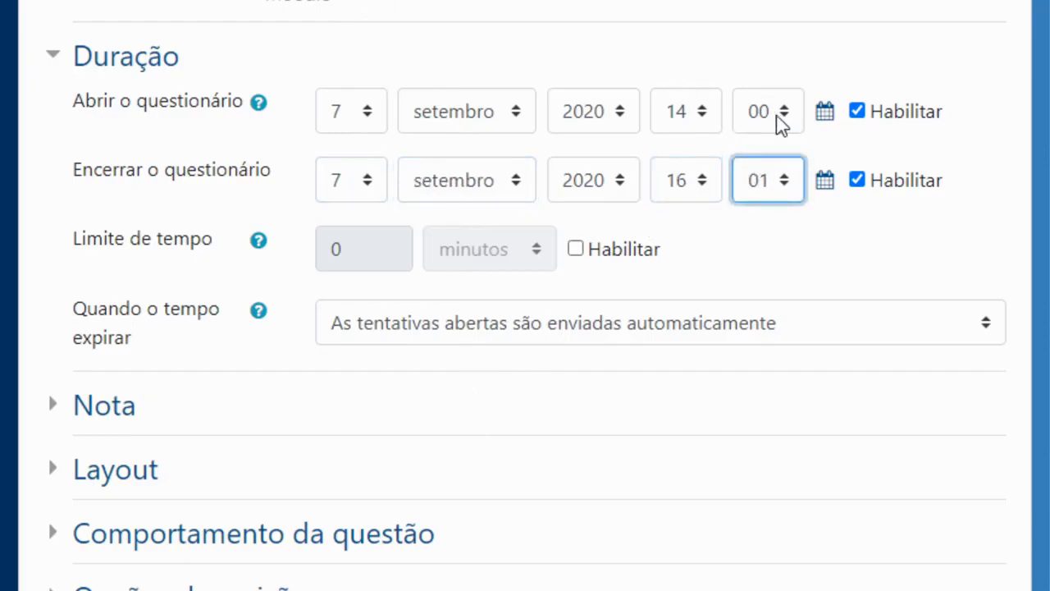
key(0)
click(984, 188)
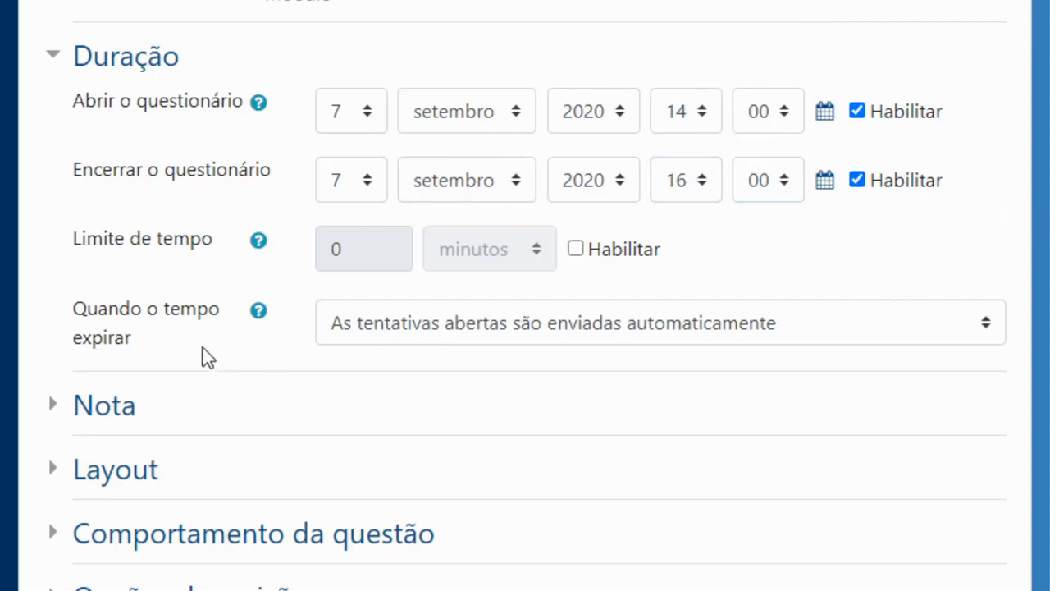
click(471, 337)
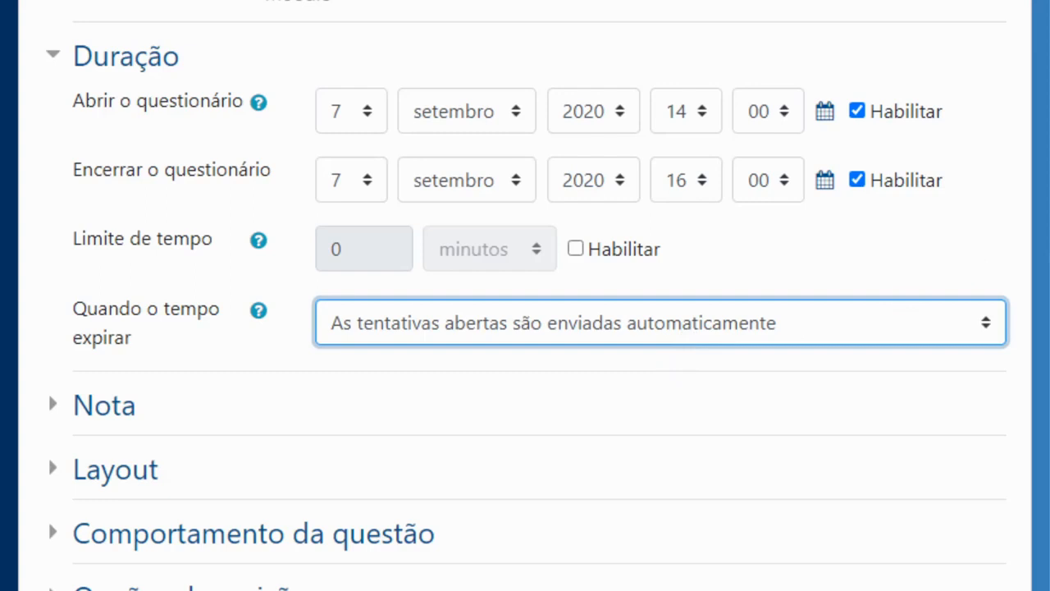
- Limit the quiz's Tentativas permitidas to 1 in the Nota settings
scroll(1038, 308, down, 5)
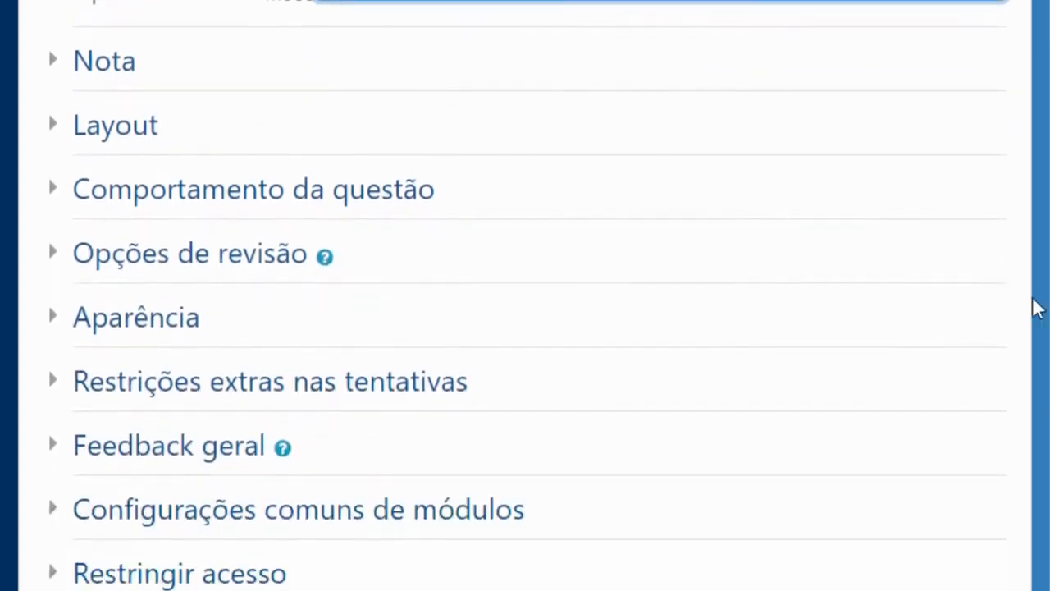
click(64, 60)
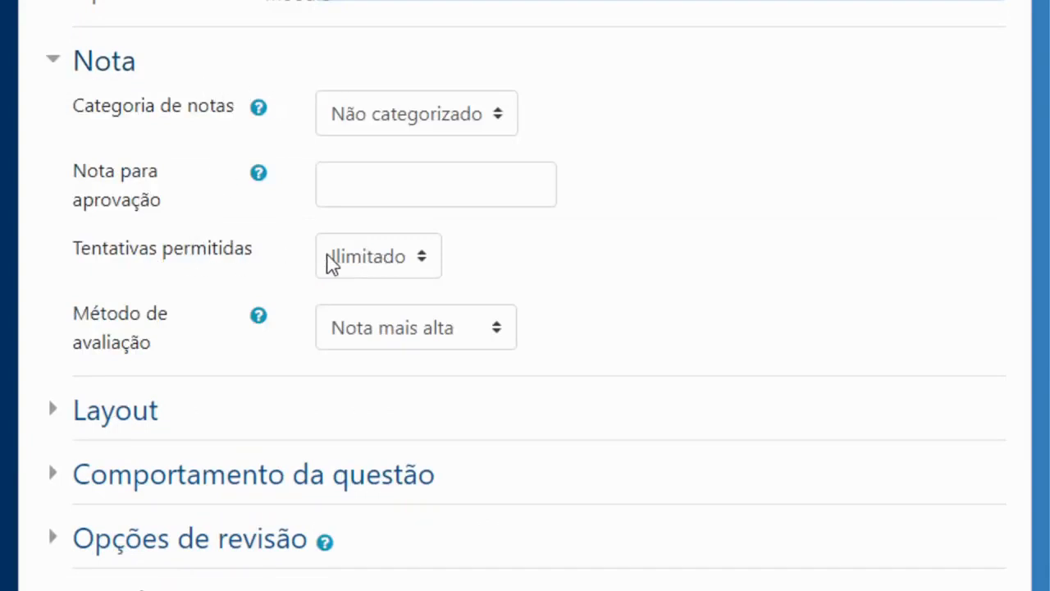
drag(79, 256, 246, 254)
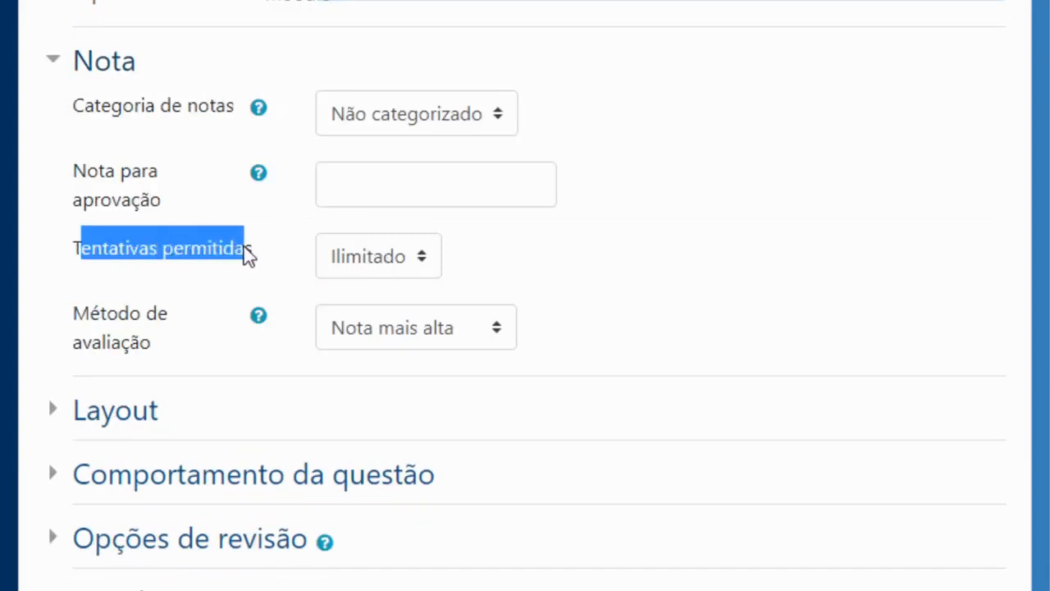
click(369, 257)
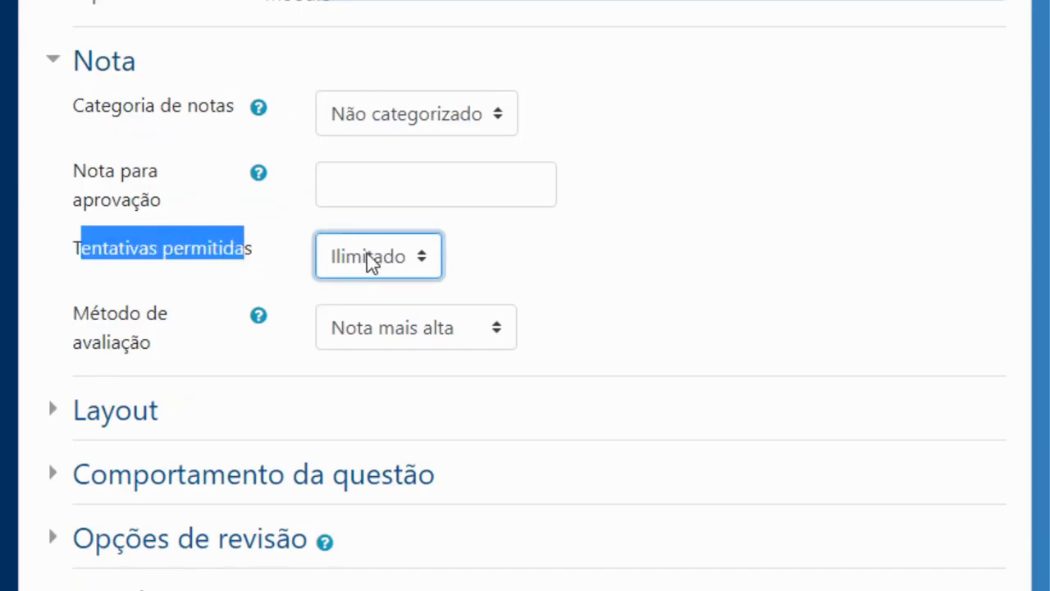
click(237, 253)
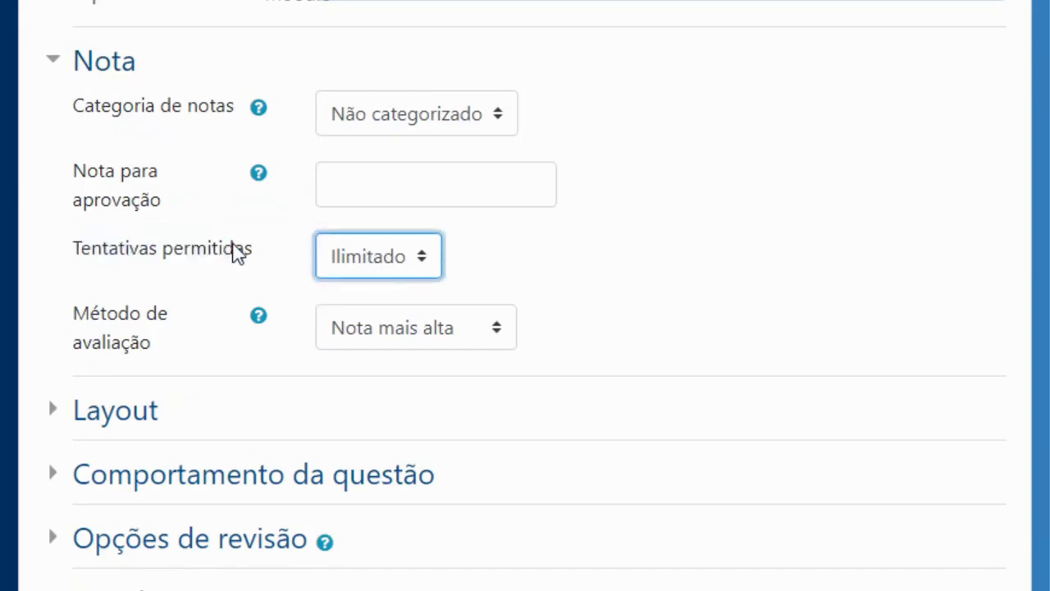
click(364, 257)
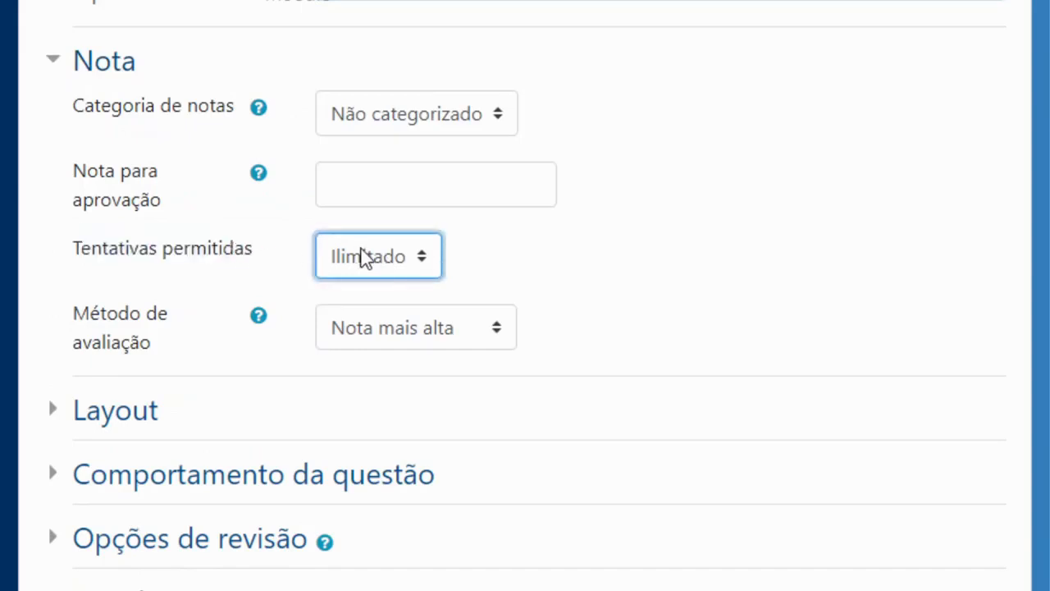
click(351, 331)
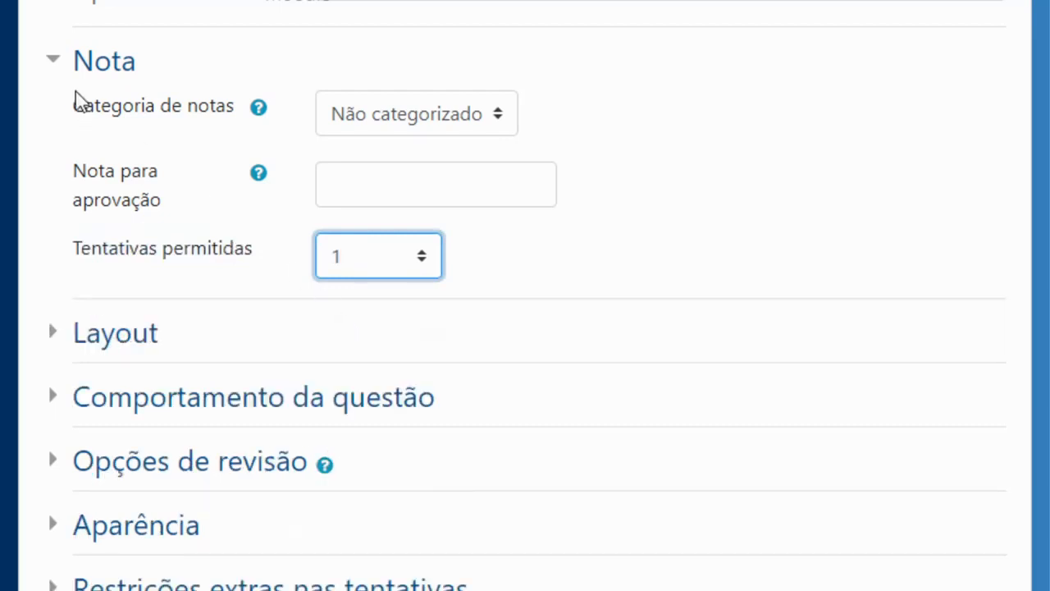
click(56, 75)
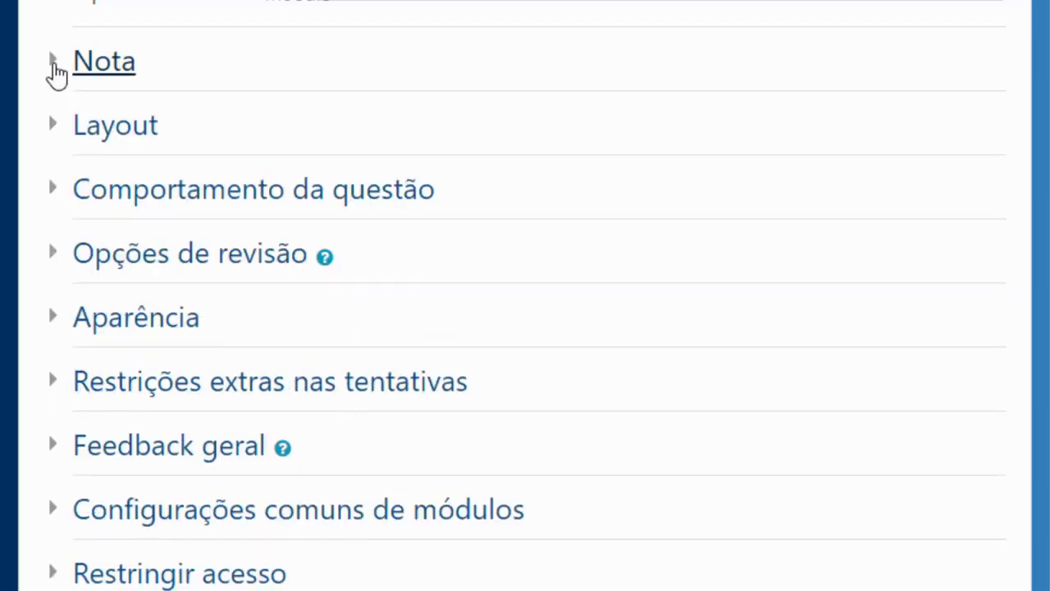
- Set the quiz layout to a new page for Cada pergunta with the Sequencial navigation method
click(58, 138)
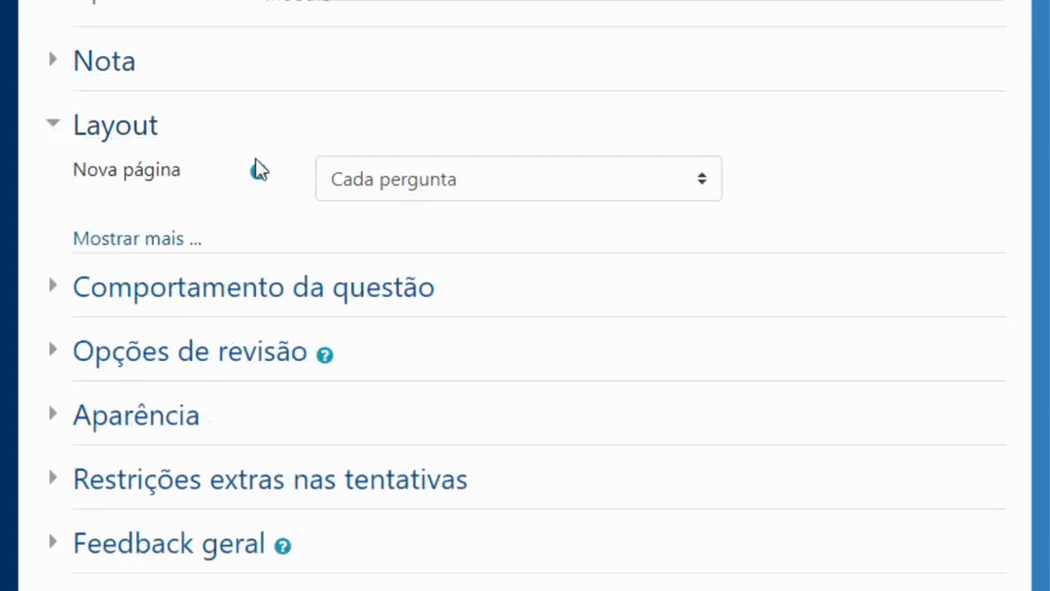
click(441, 180)
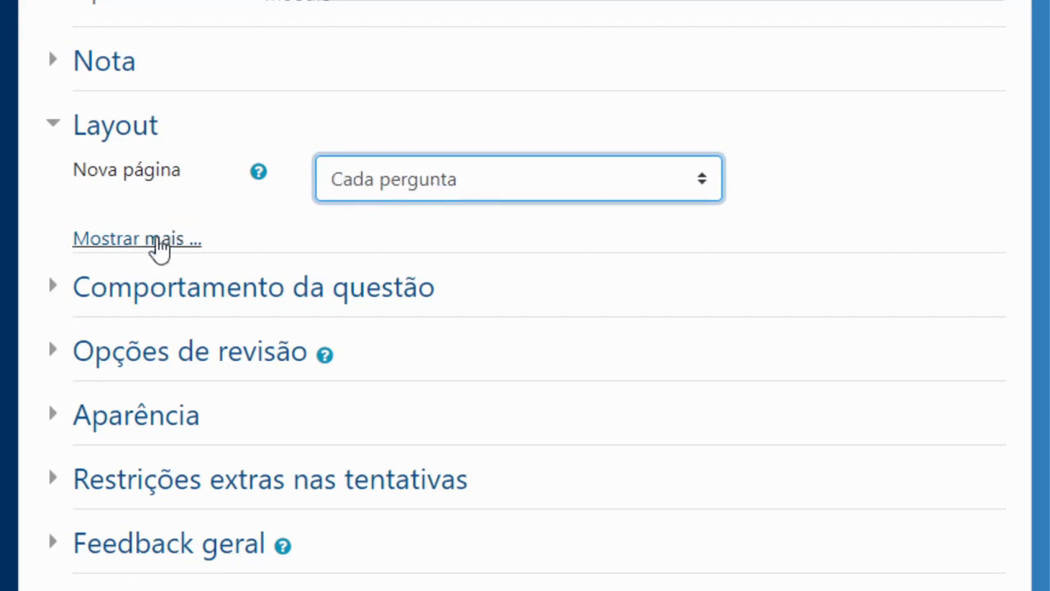
click(152, 241)
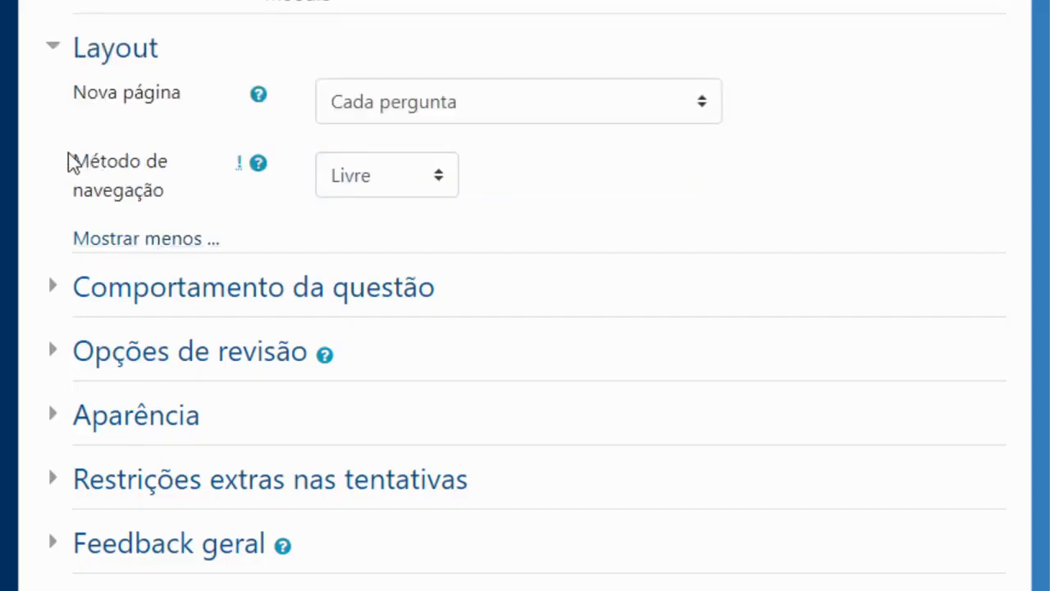
drag(77, 161, 168, 197)
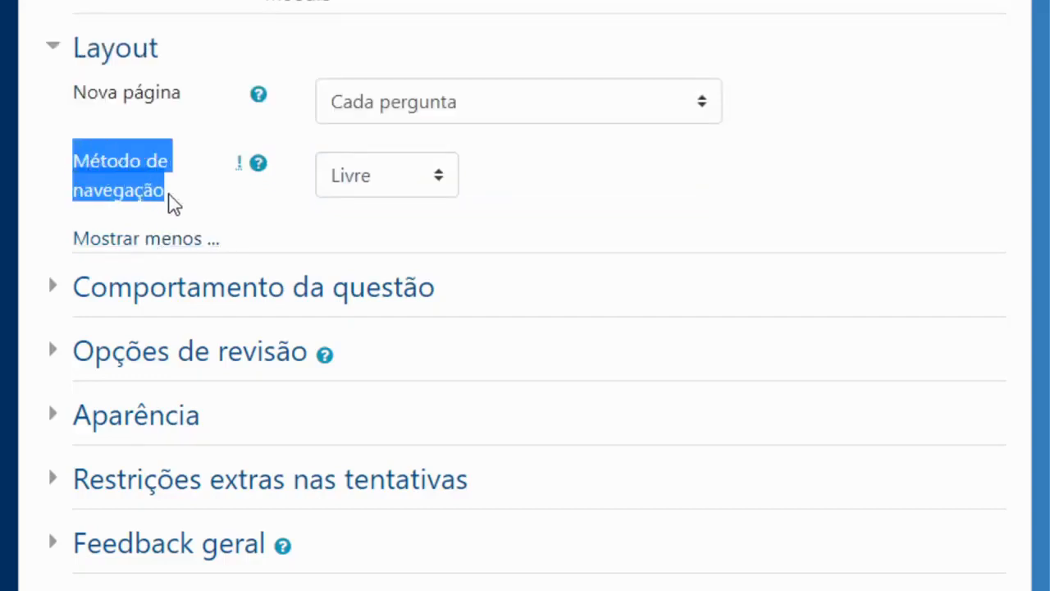
click(201, 194)
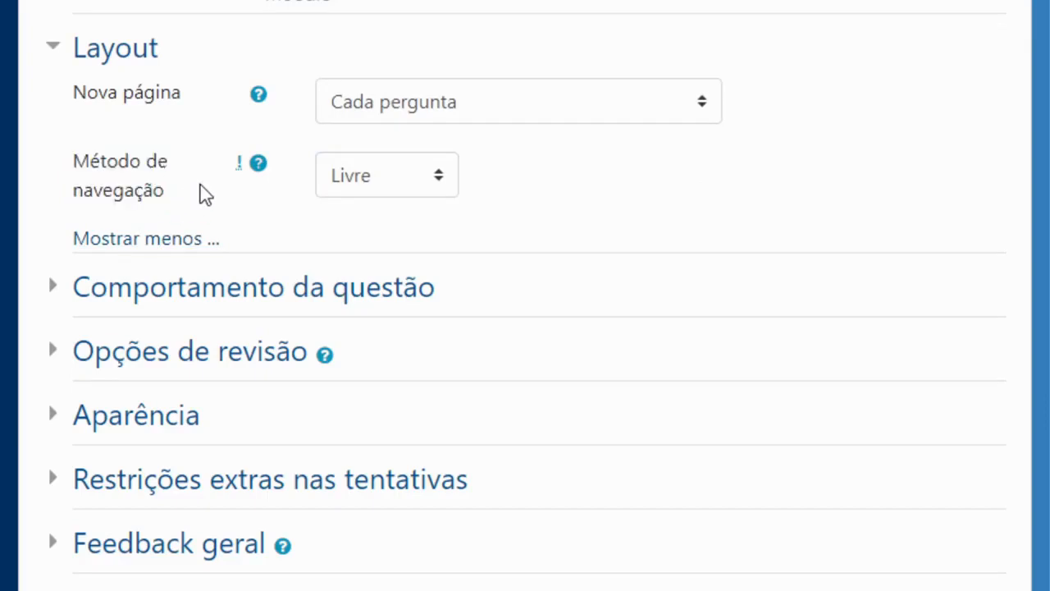
click(403, 189)
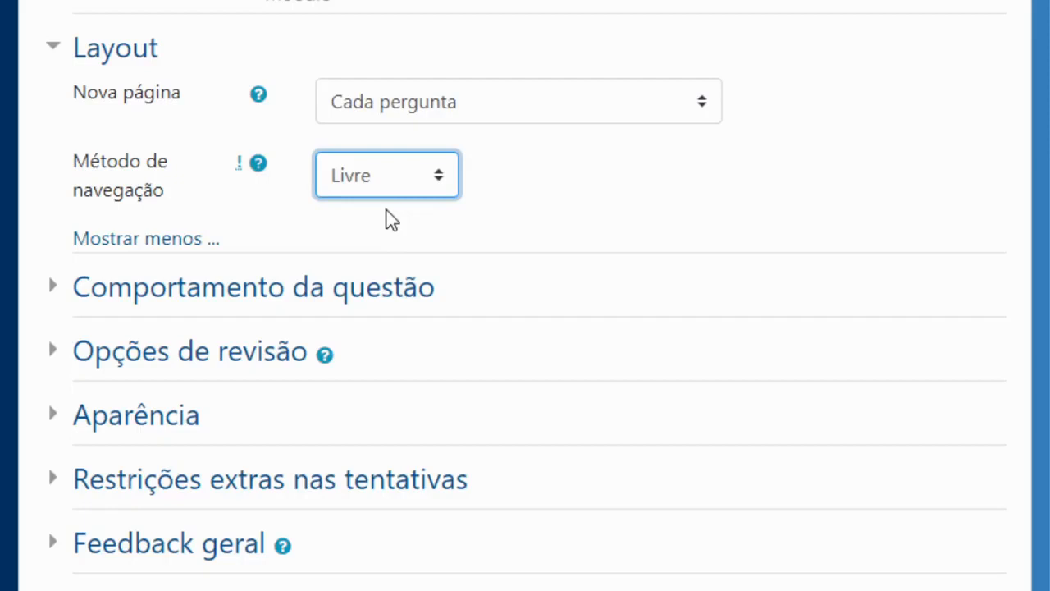
key(Down)
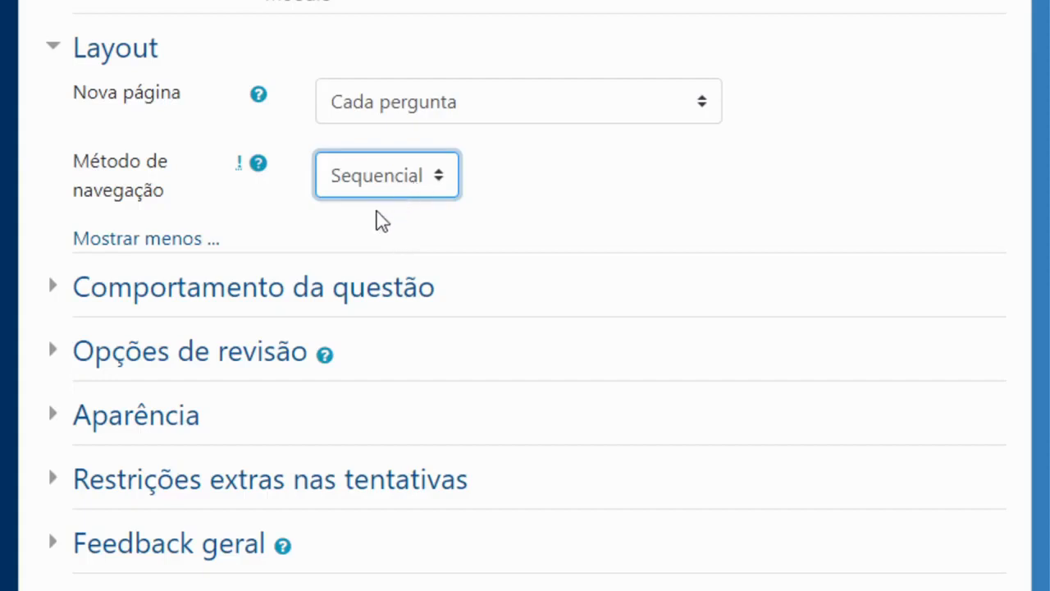
key(Up)
click(392, 245)
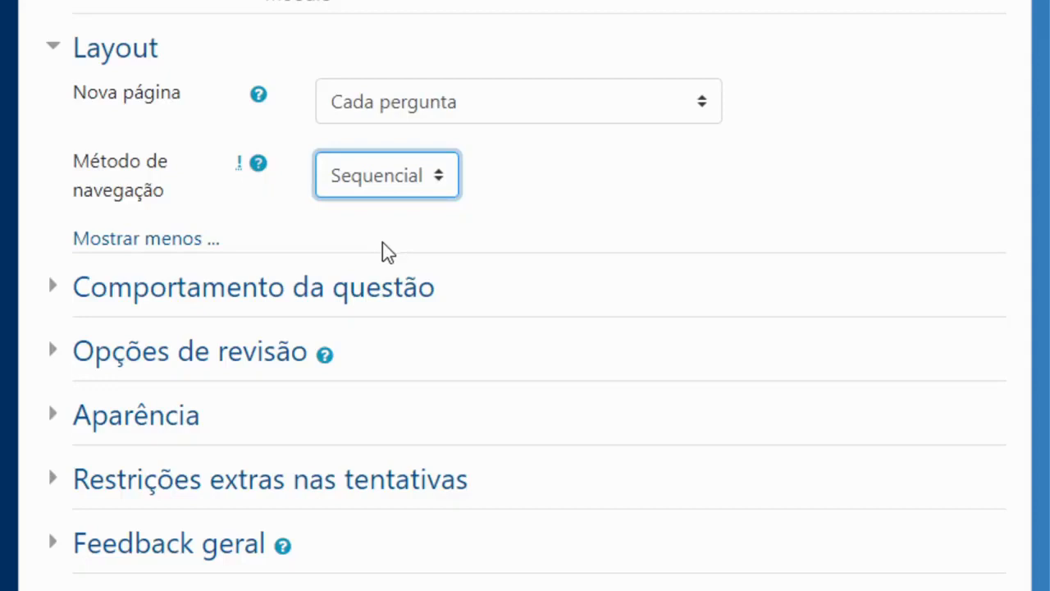
- Add the paragraph "Resolver na ordem em que as questões aparecem!" before "Boa prova!" in the quiz description
scroll(525, 295, up, 4)
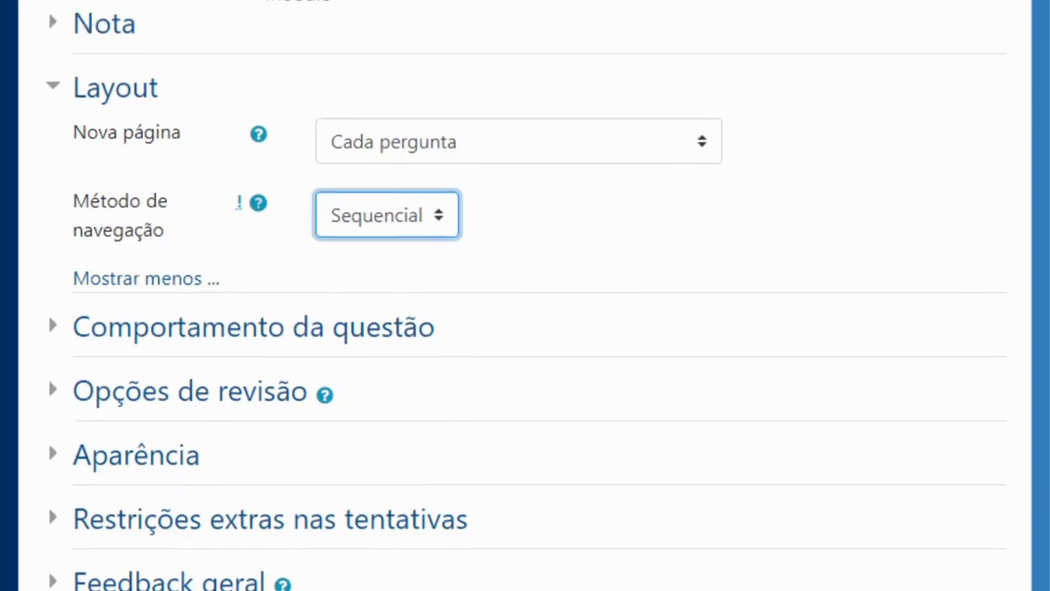
scroll(526, 295, up, 7)
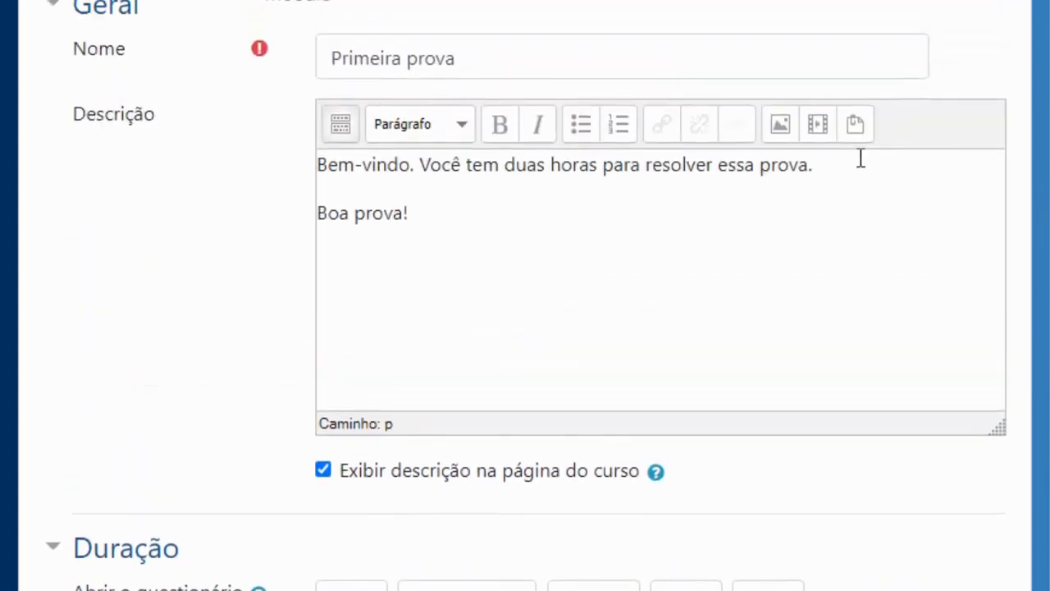
click(858, 161)
key(Return)
text(Resolv)
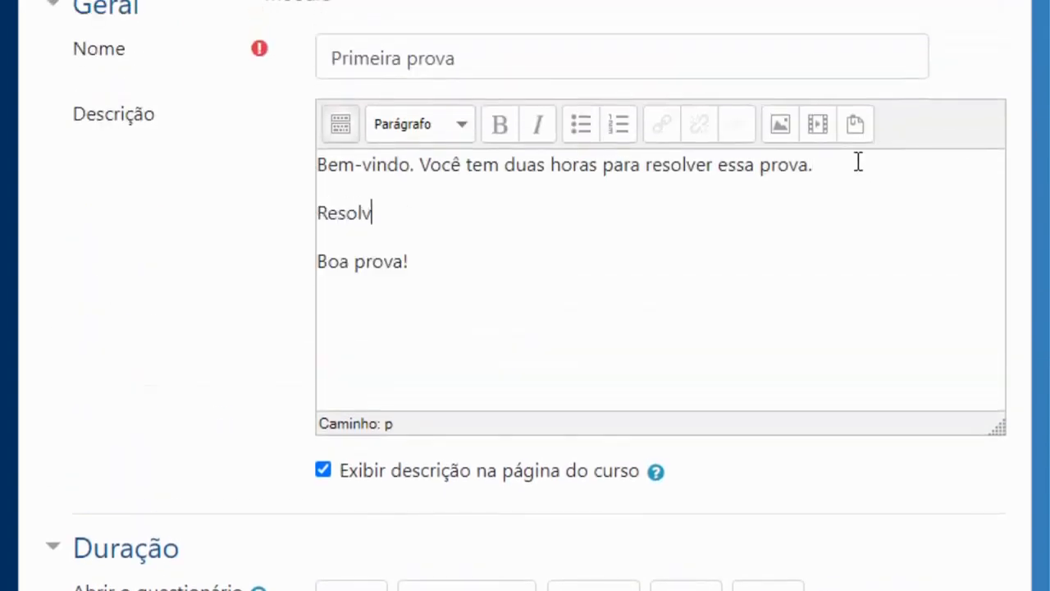
text(er na ordem em)
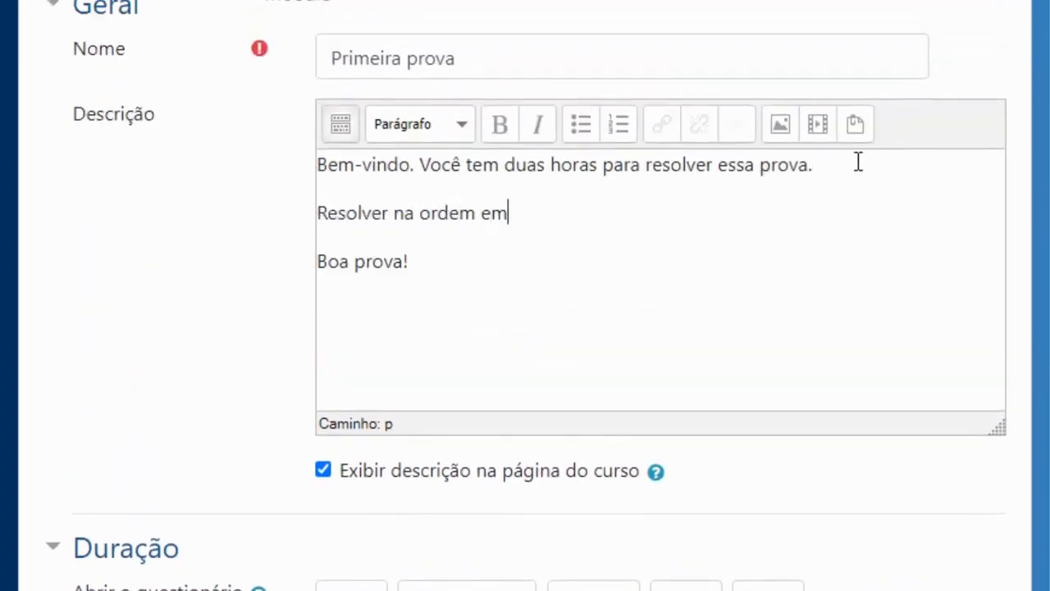
text( que as questões )
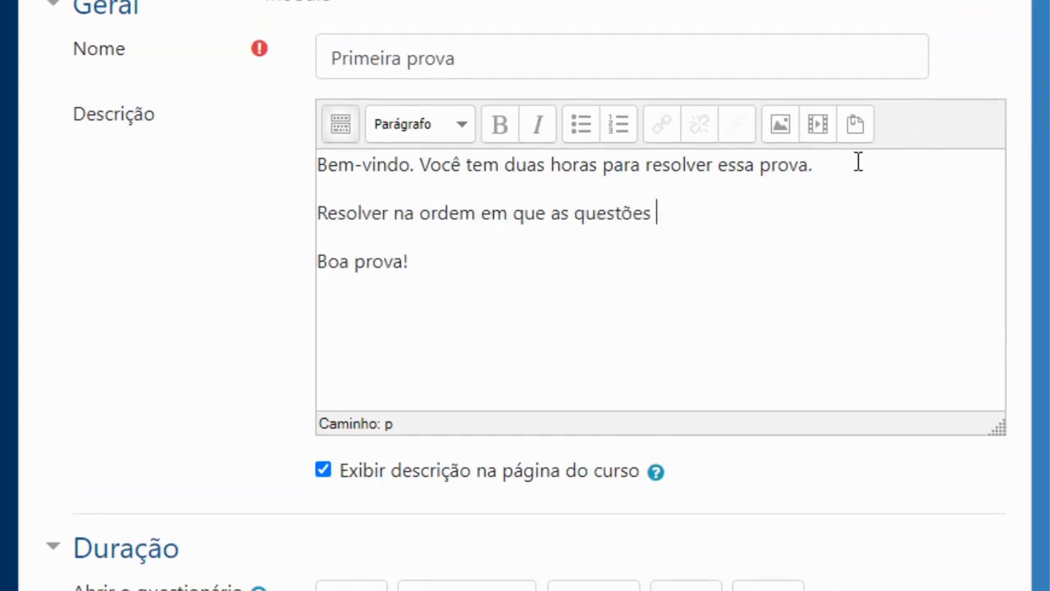
text(aparecem!)
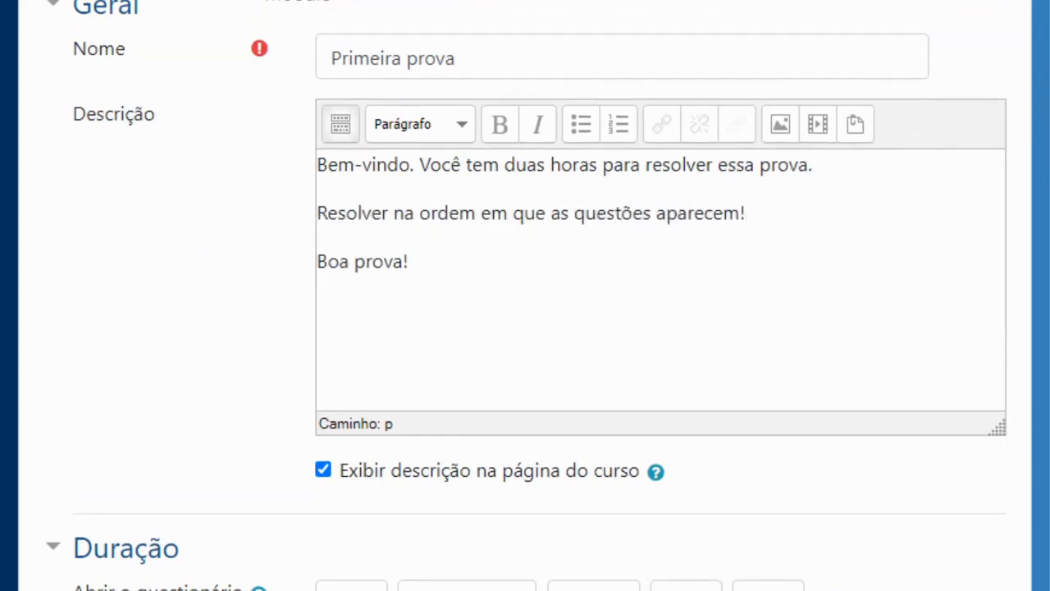
- Review the Misturar entre as questões setting under Comportamento da questão
drag(1047, 96, 1046, 335)
click(53, 70)
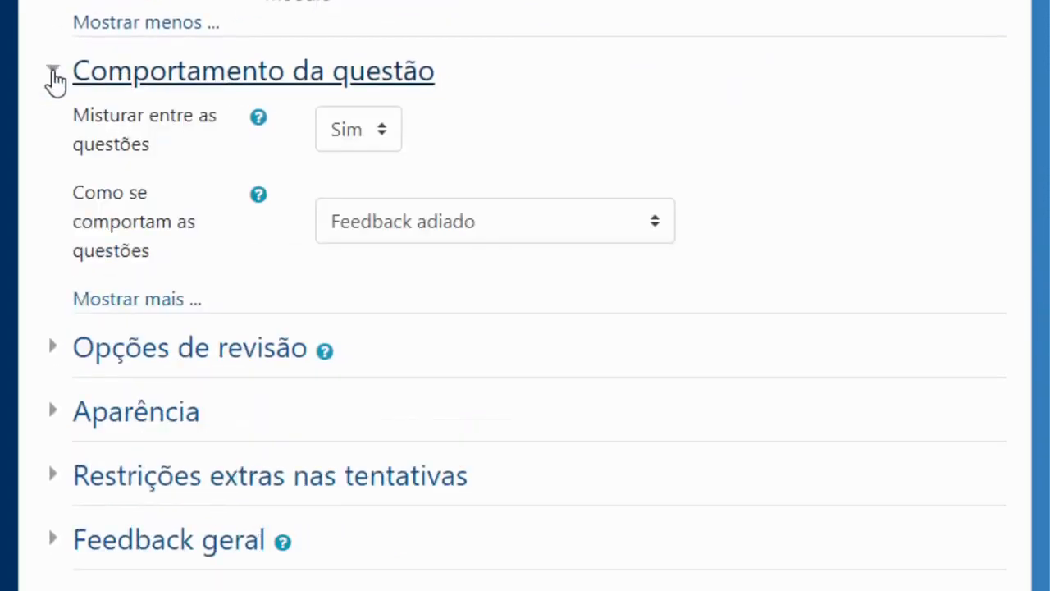
click(356, 130)
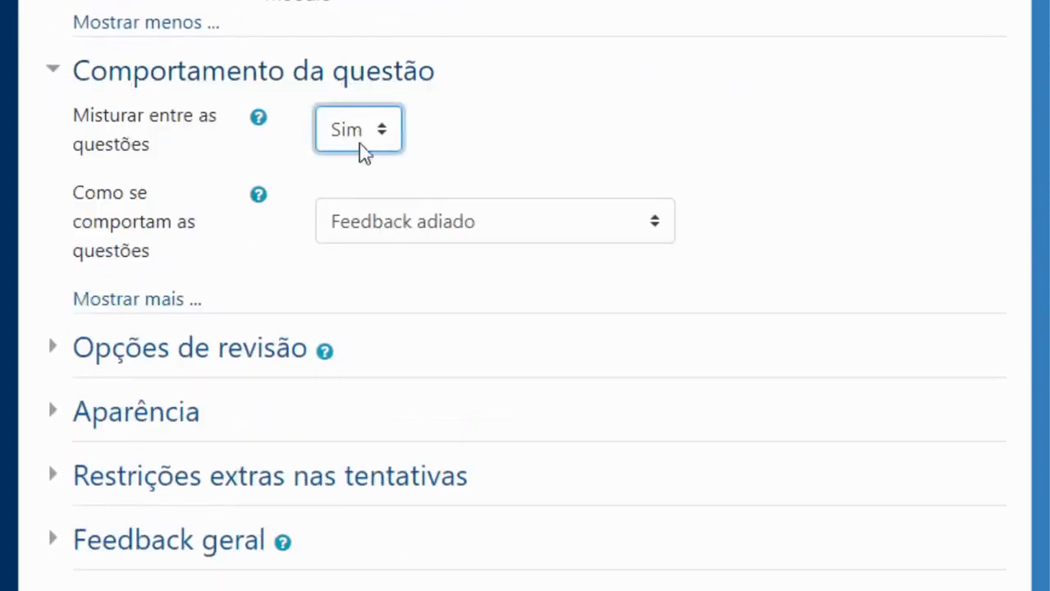
click(53, 72)
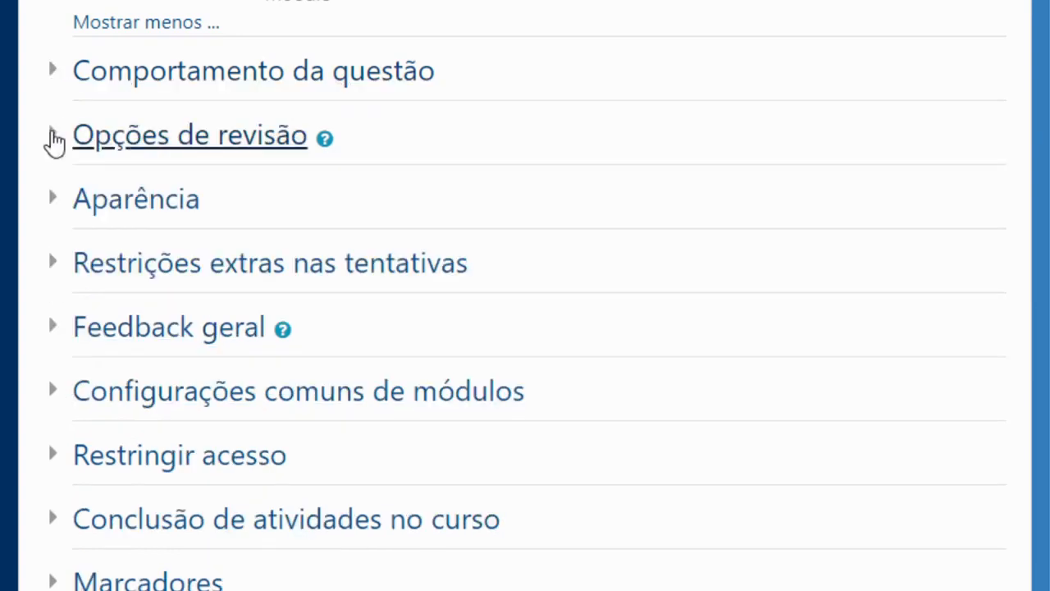
- Disable A tentativa, Notas and Feedback final for the Após a tentativa period in the quiz's Opções de revisão
click(53, 138)
click(503, 208)
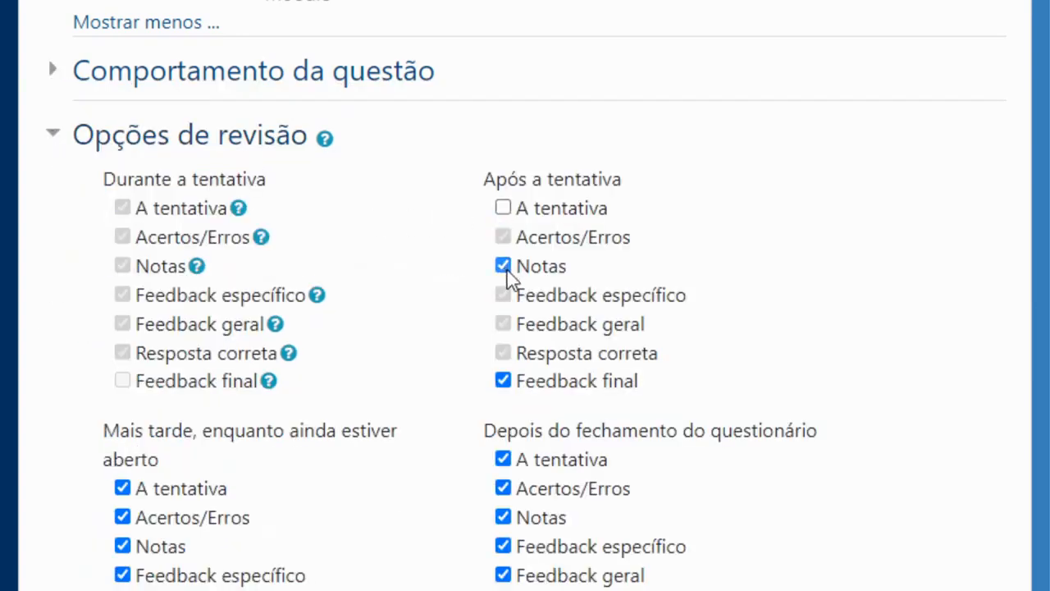
click(504, 266)
click(503, 381)
- Disable A tentativa, Notas and Feedback final for both the Mais tarde, enquanto ainda estiver aberto and Depois do fechamento do questionário periods
scroll(525, 328, down, 3)
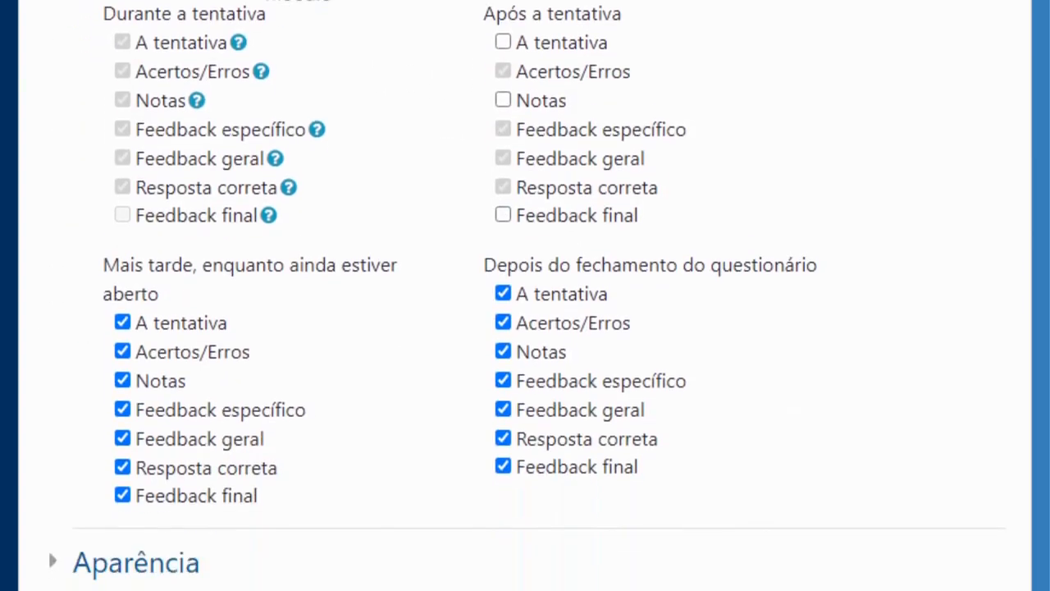
click(122, 269)
click(123, 327)
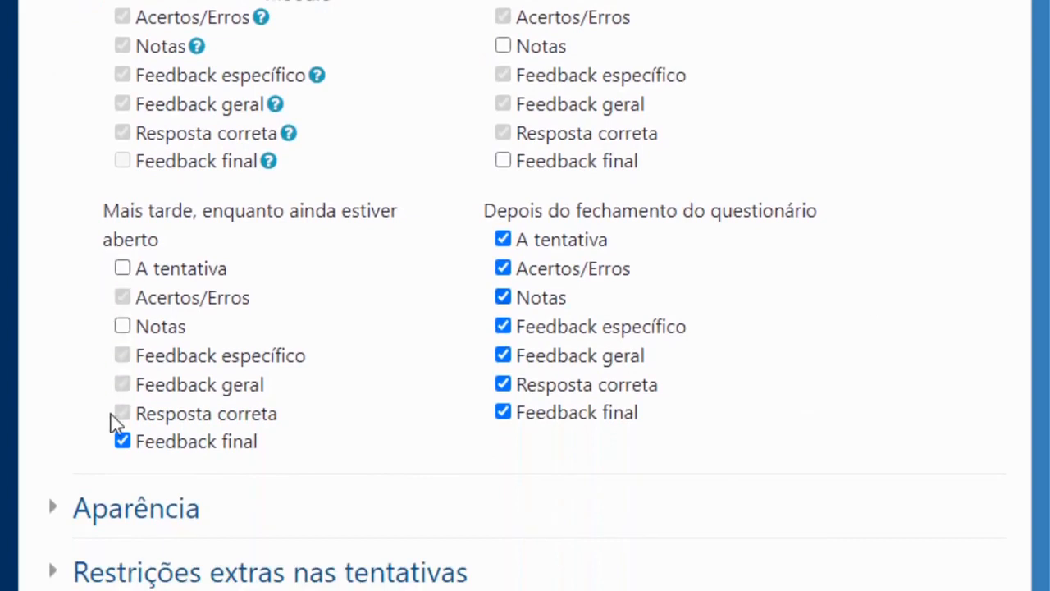
click(122, 441)
click(503, 240)
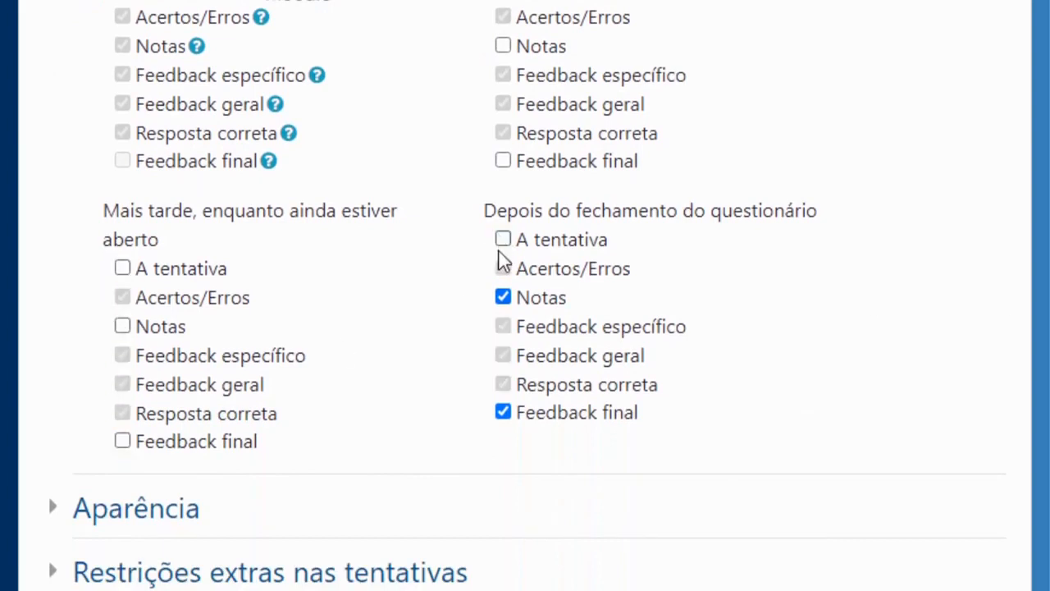
click(503, 297)
click(503, 412)
scroll(526, 296, up, 2)
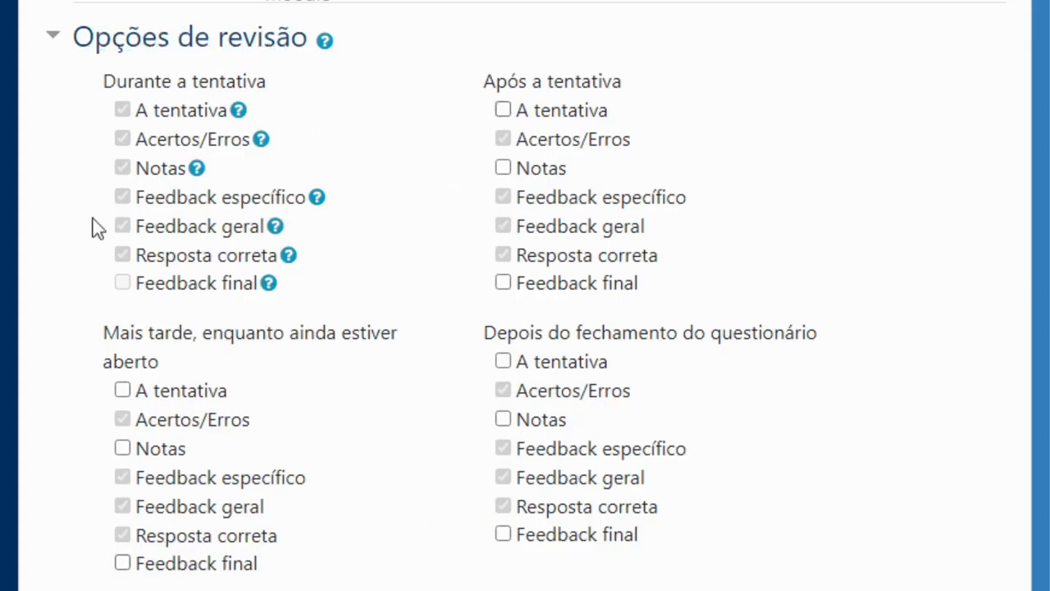
click(54, 43)
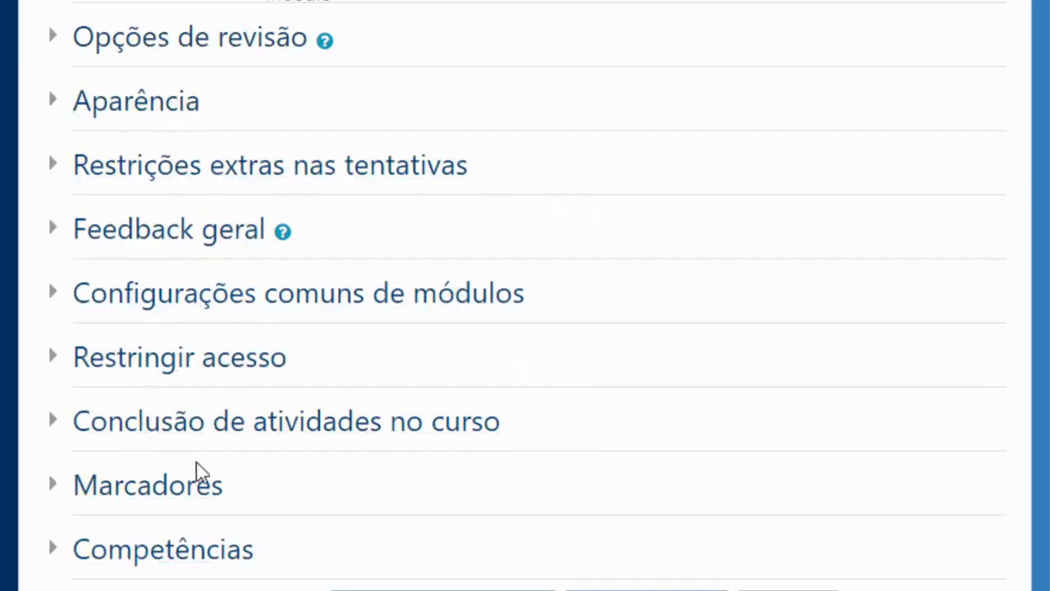
- Set Acompanhamento de Conclusão to Não indicar a conclusão de atividade, then save the quiz settings and display the quiz
click(54, 429)
scroll(1039, 276, down, 2)
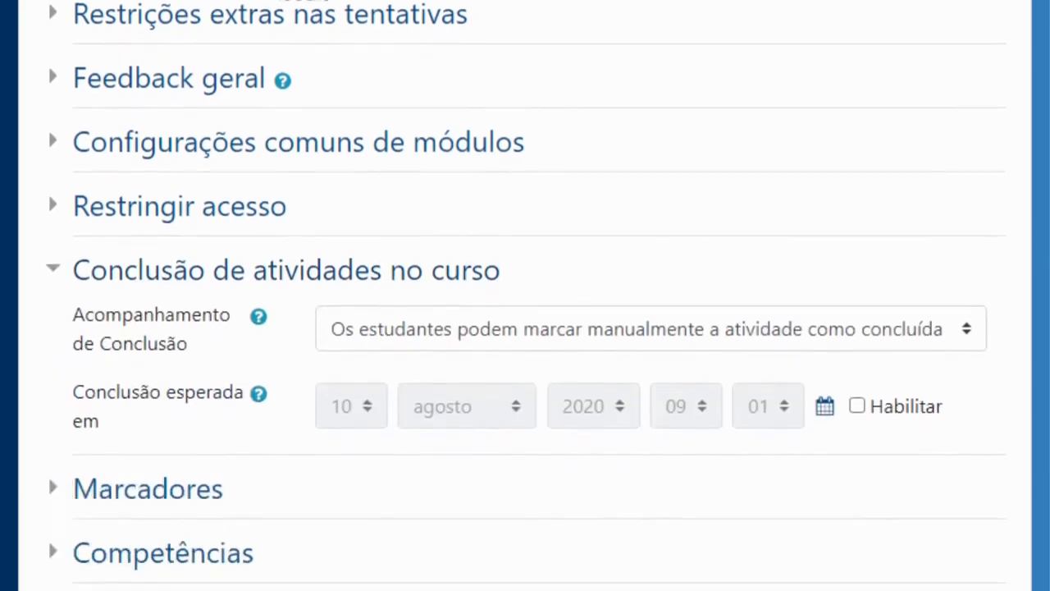
click(480, 343)
click(461, 371)
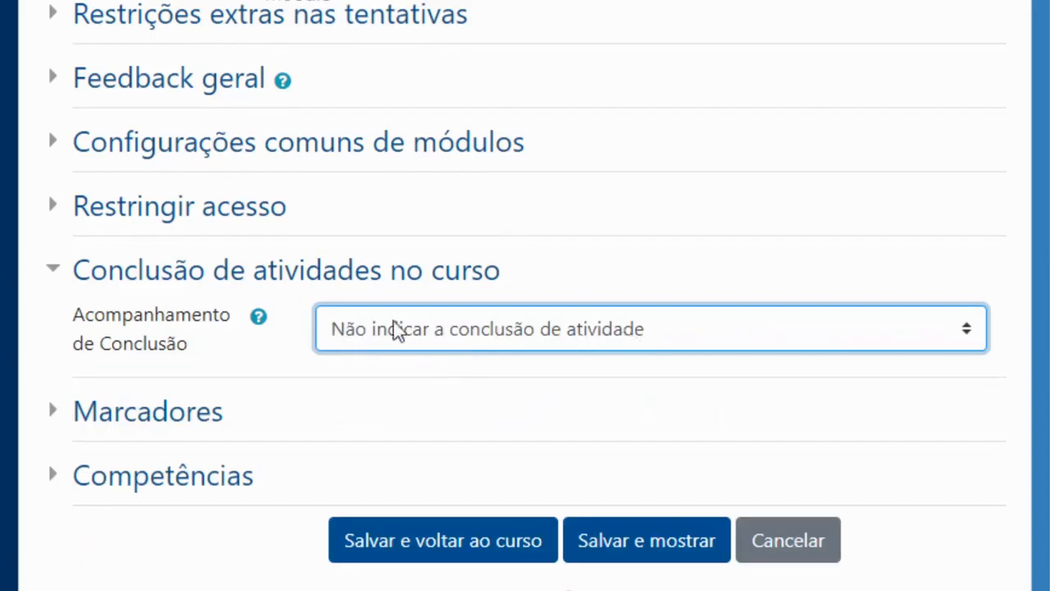
click(47, 271)
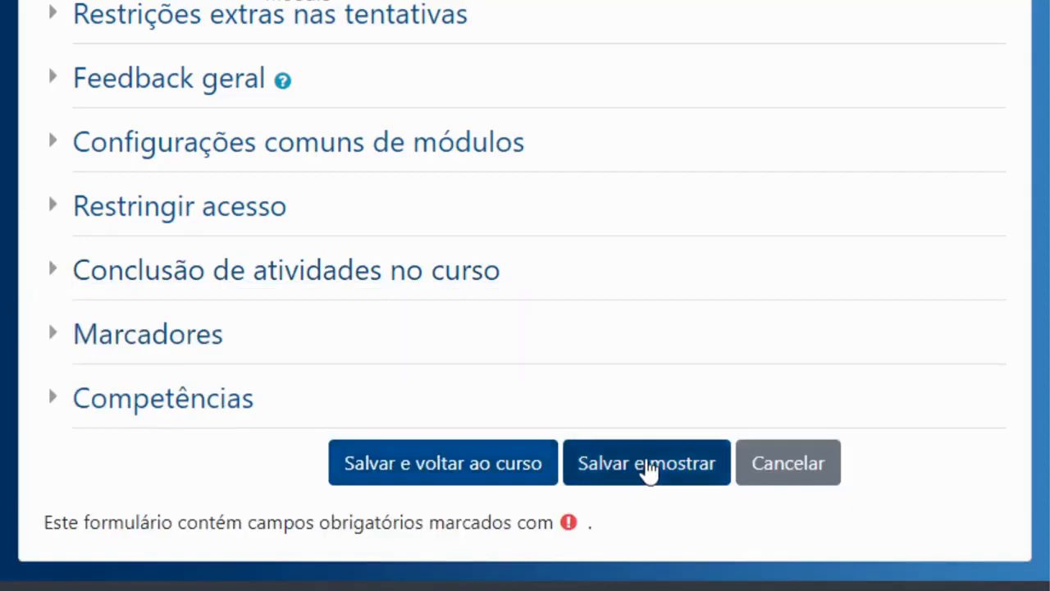
click(648, 464)
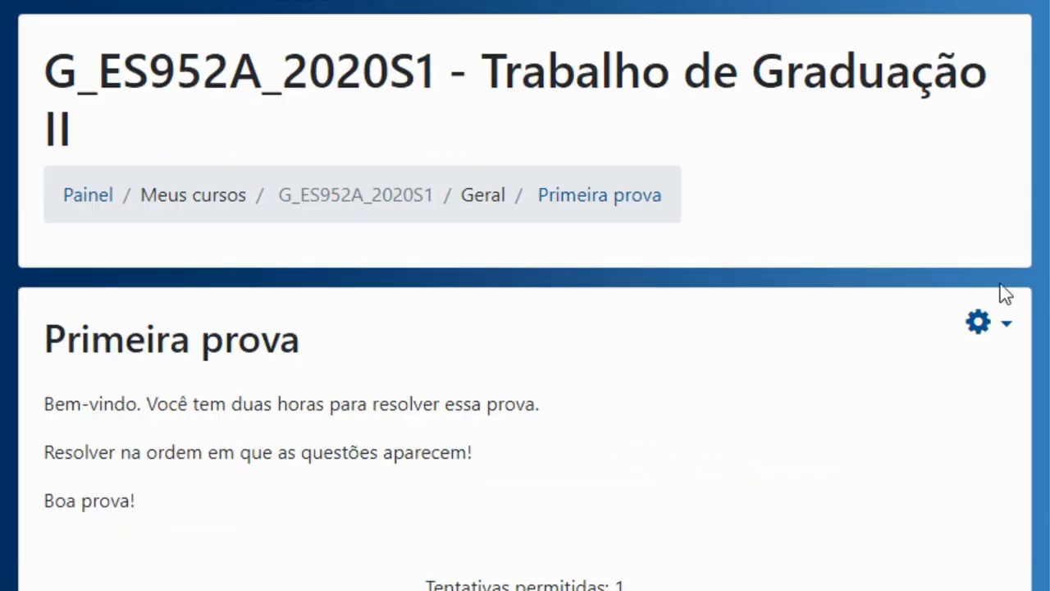
- Open the Primeira prova quiz for question editing and enable Misturar as questões
scroll(52, 110, down, 3)
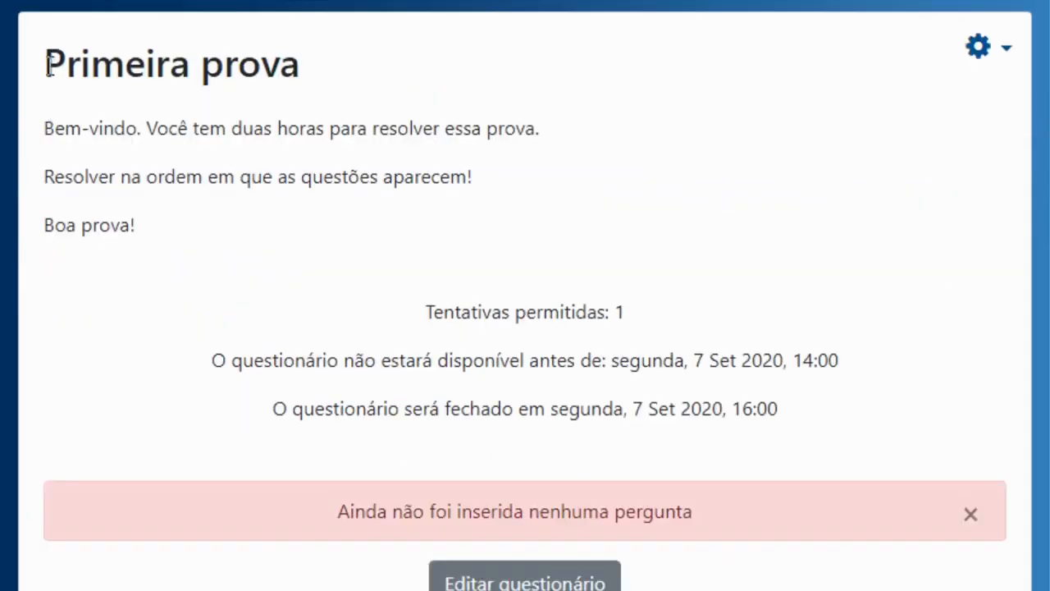
drag(48, 66, 176, 237)
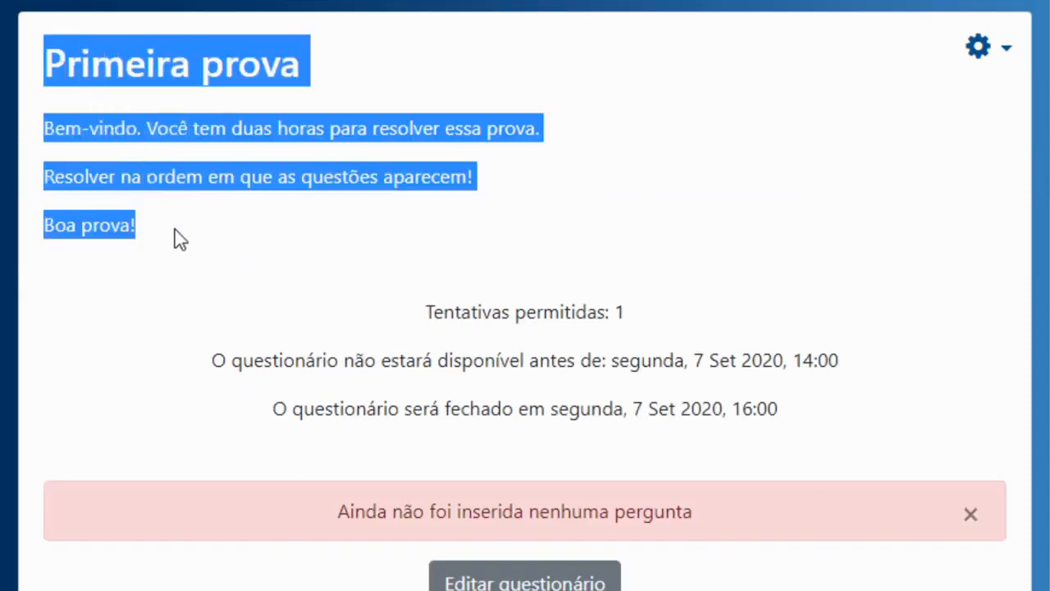
click(211, 228)
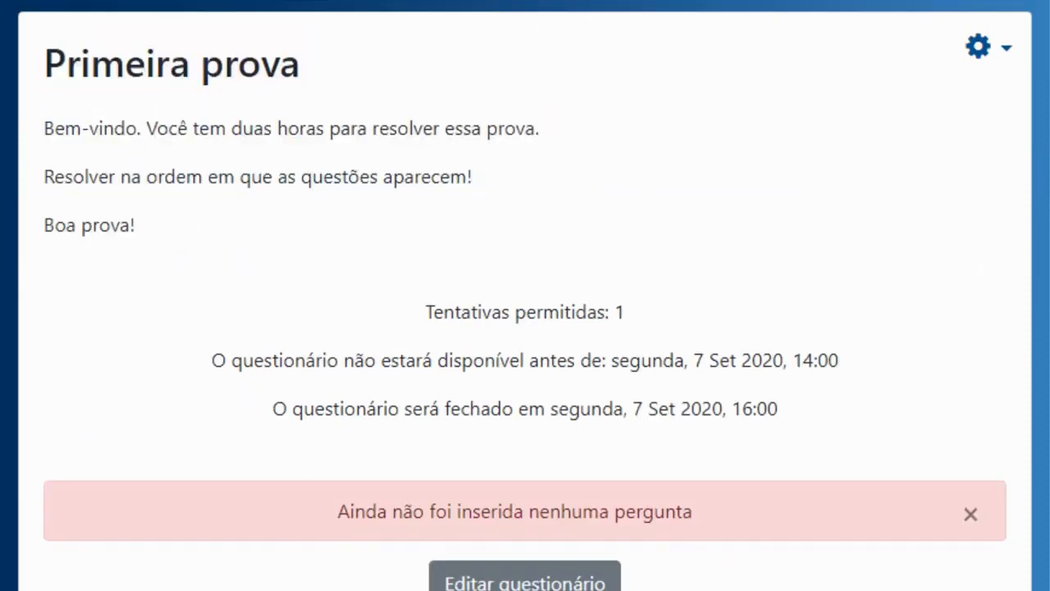
scroll(526, 295, down, 1)
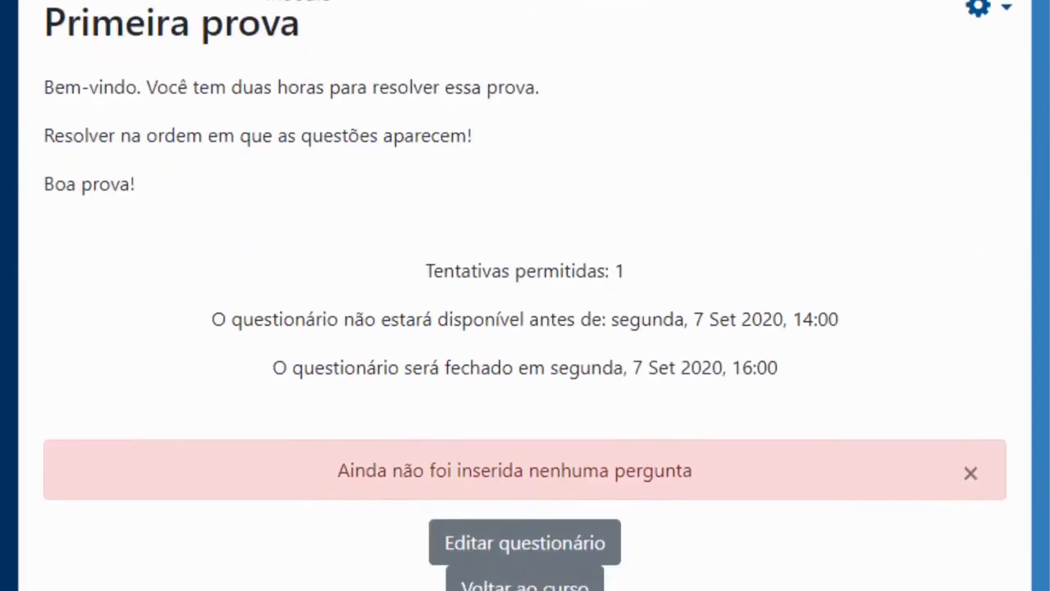
click(529, 525)
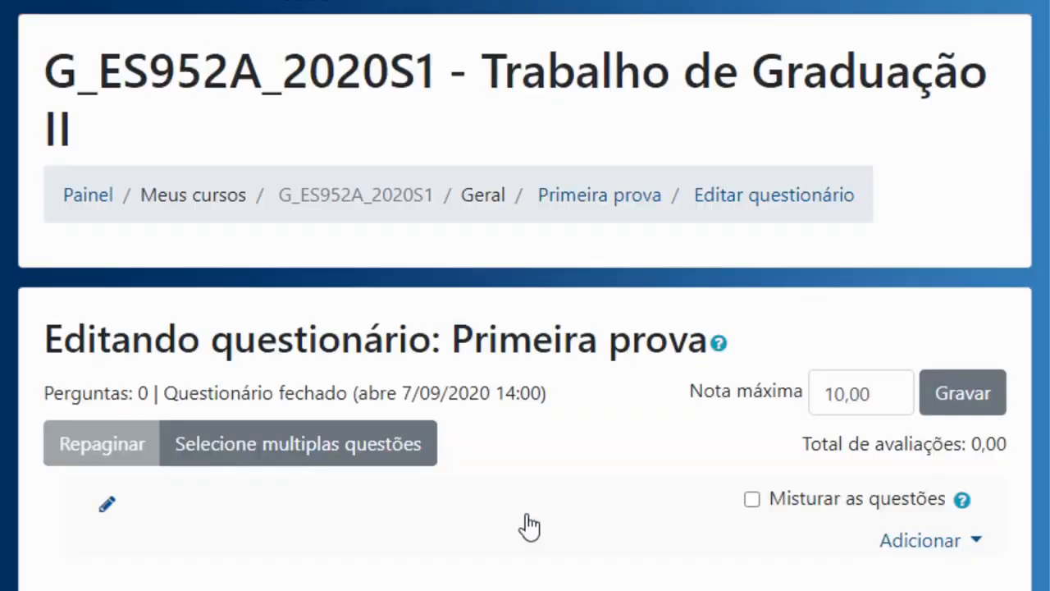
scroll(525, 295, down, 3)
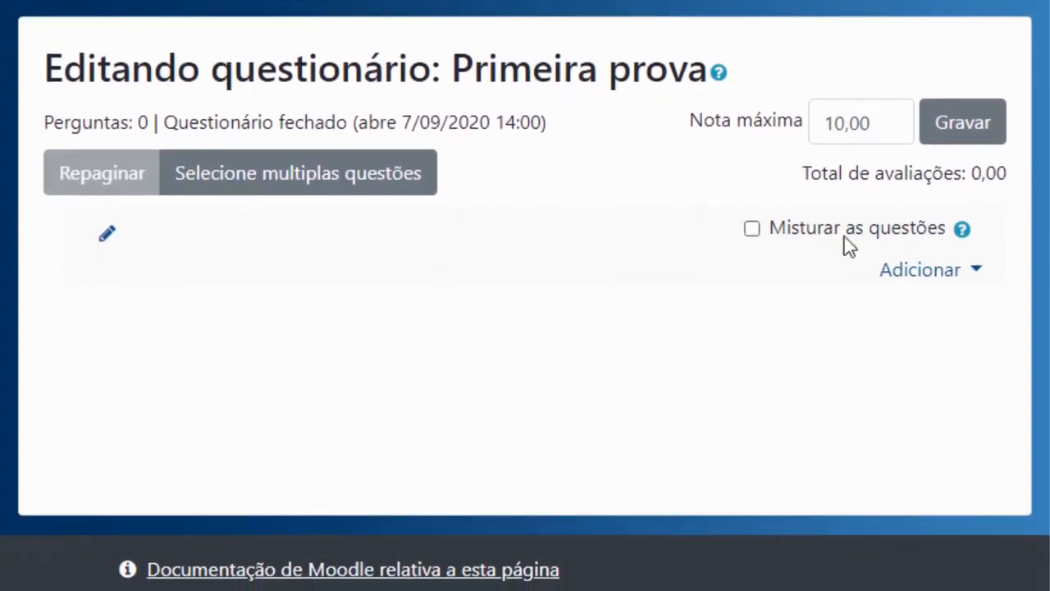
drag(874, 124, 818, 124)
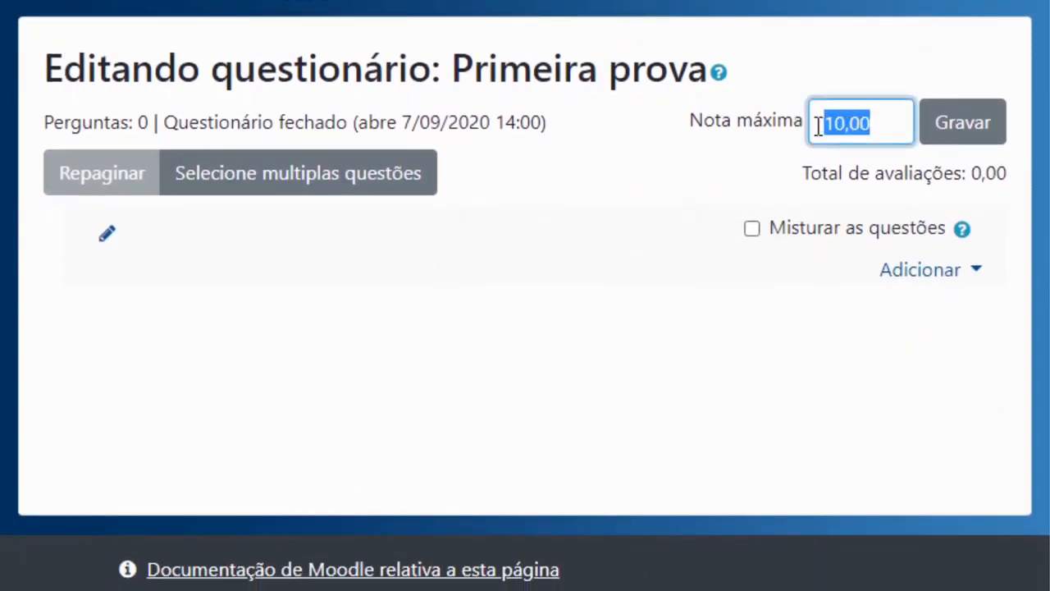
click(885, 120)
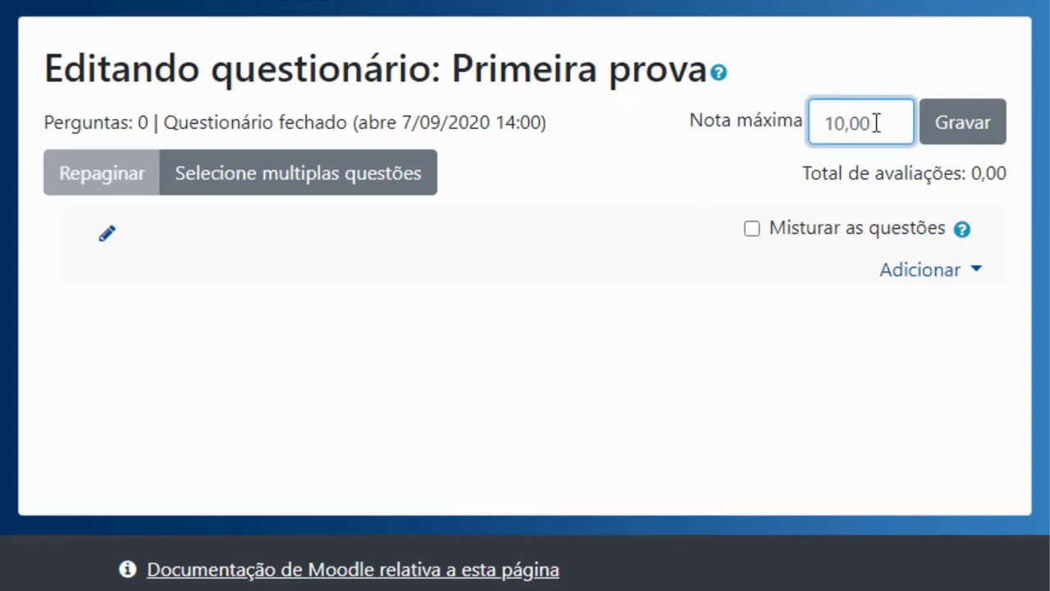
click(752, 229)
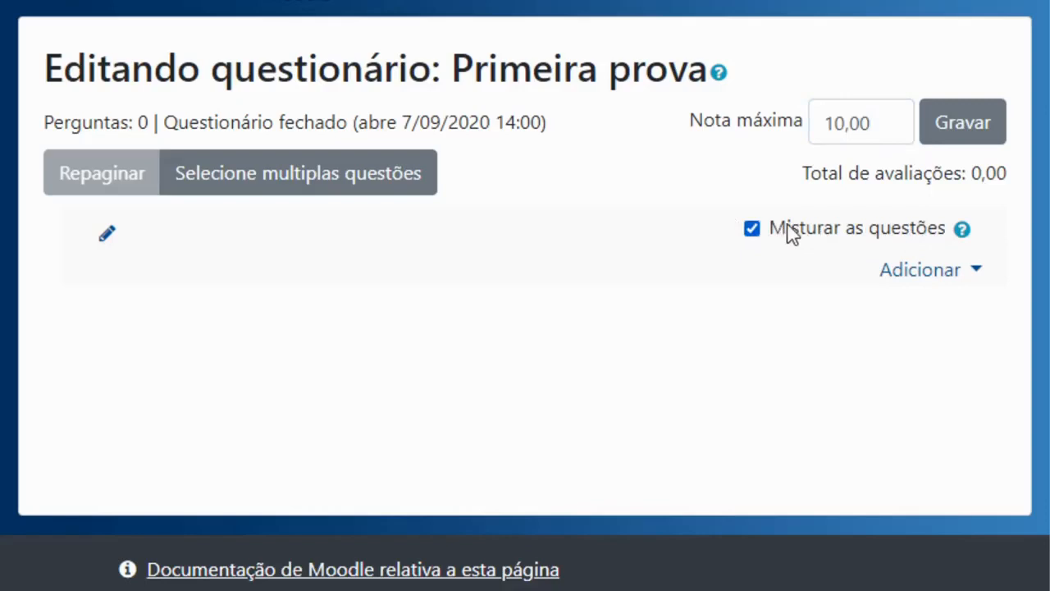
- Add one random question from the existing category p1 questao1 to the quiz
click(972, 274)
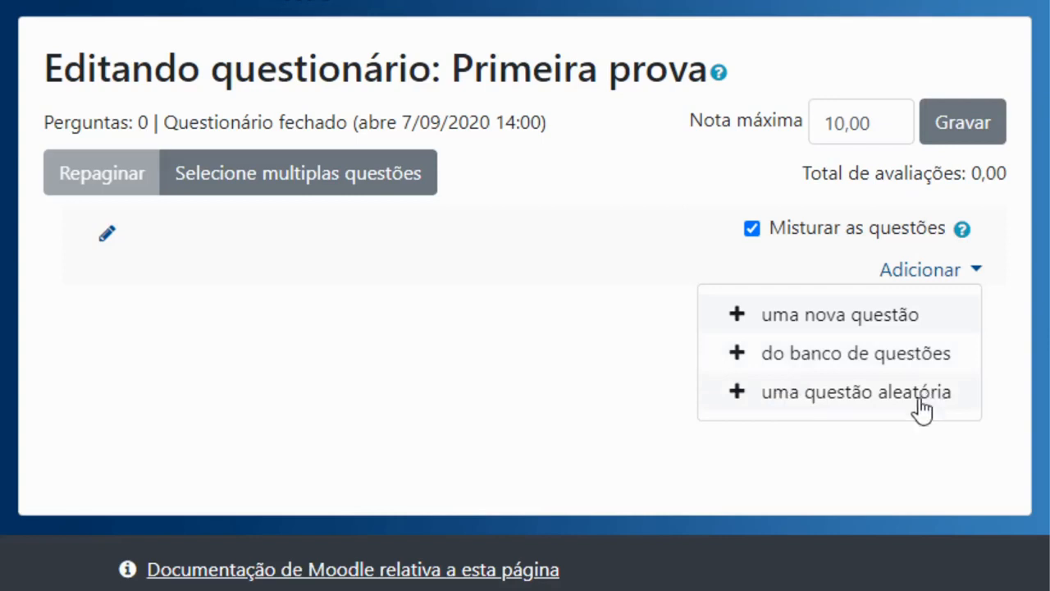
click(825, 395)
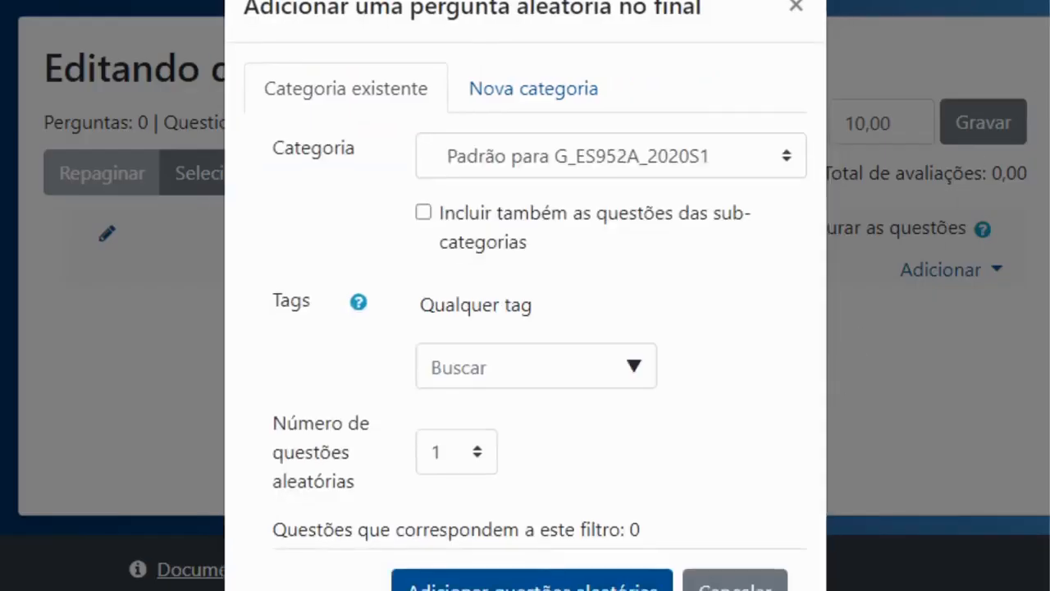
scroll(660, 220, down, 1)
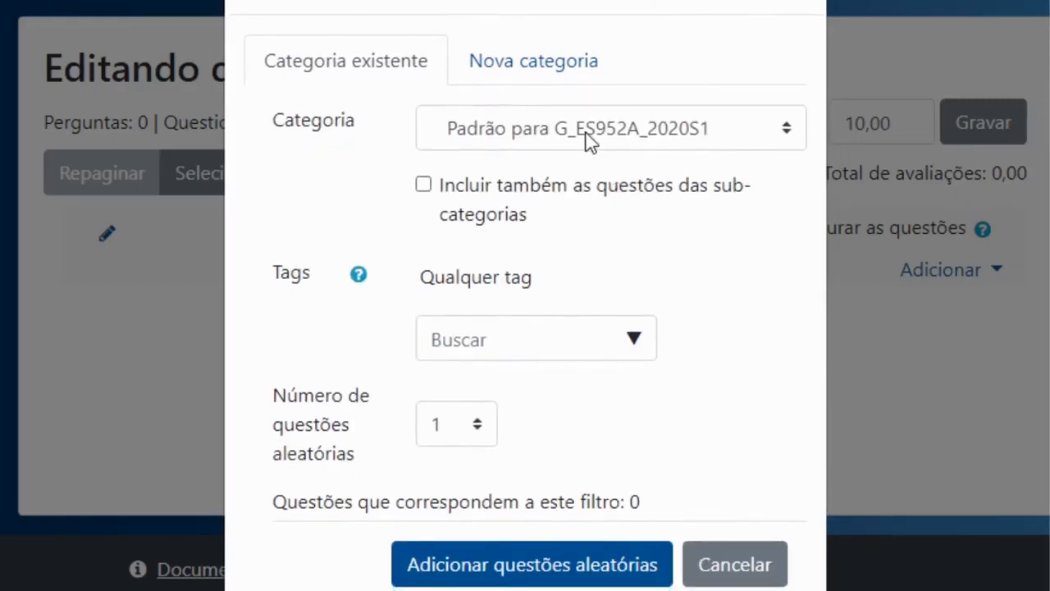
click(731, 131)
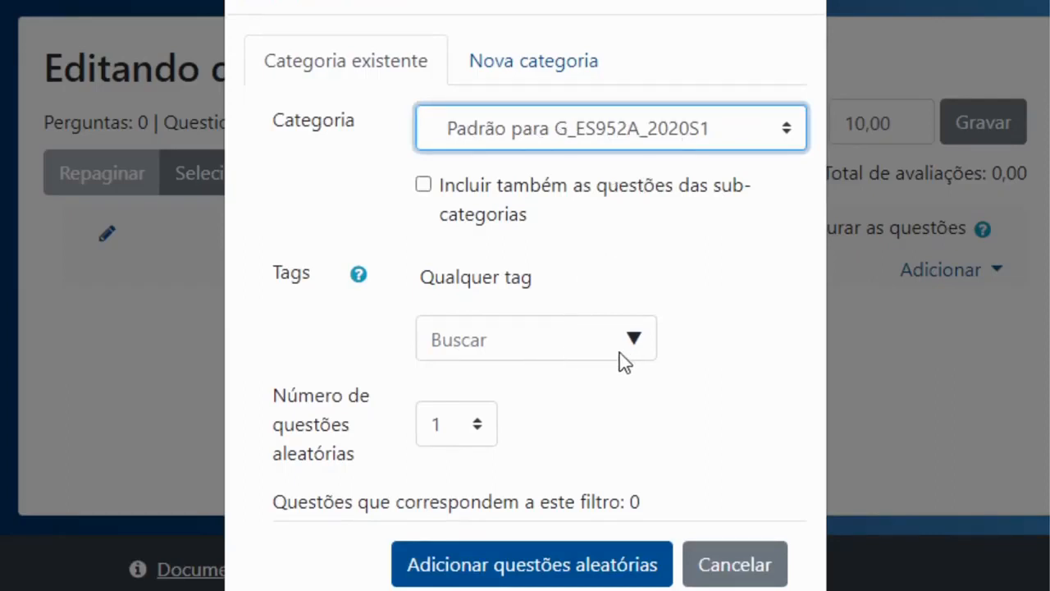
key(Down)
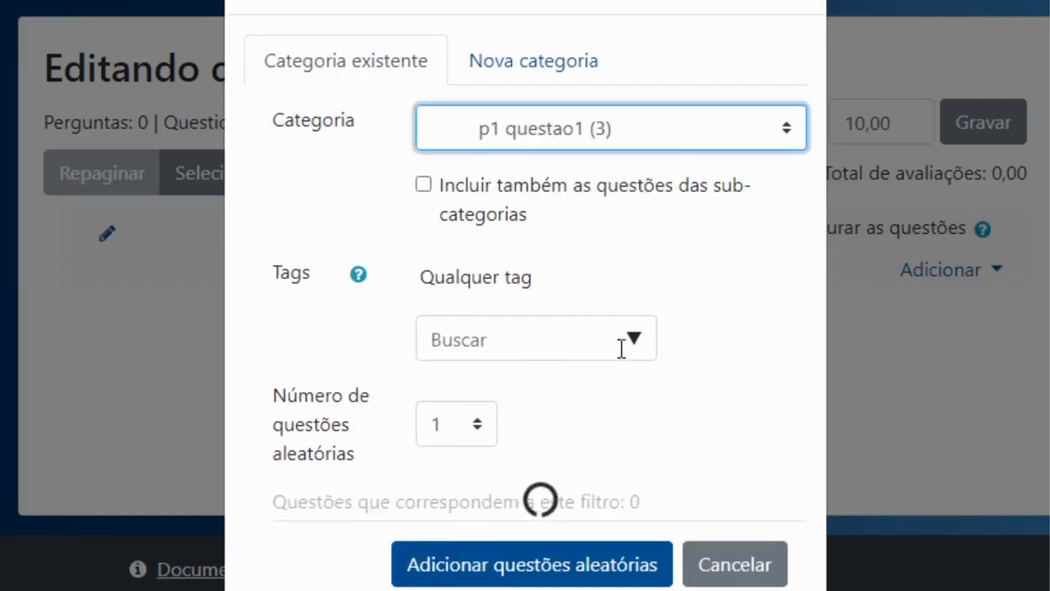
scroll(1046, 226, down, 2)
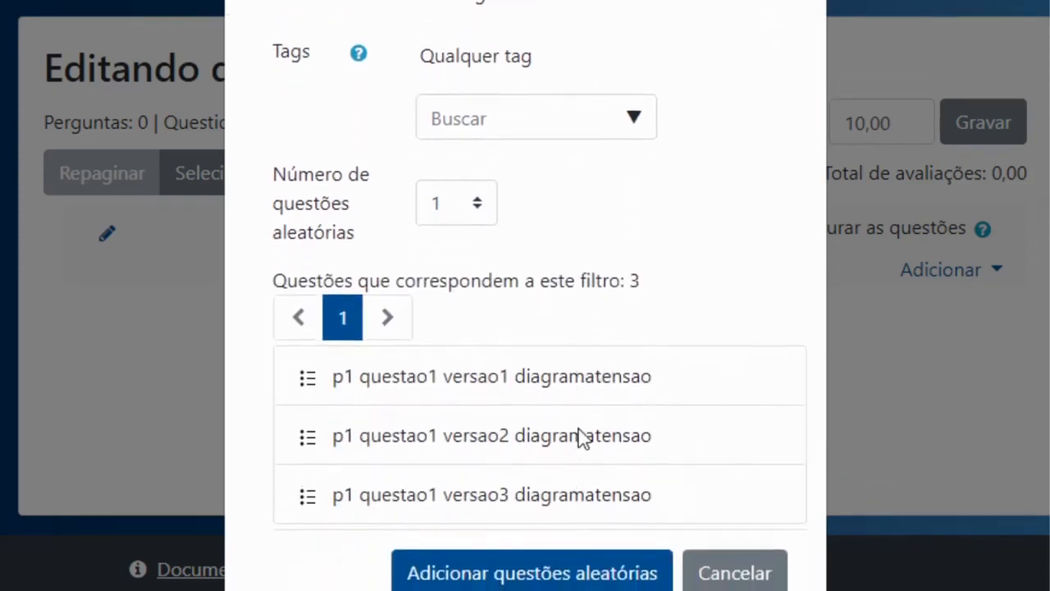
click(531, 574)
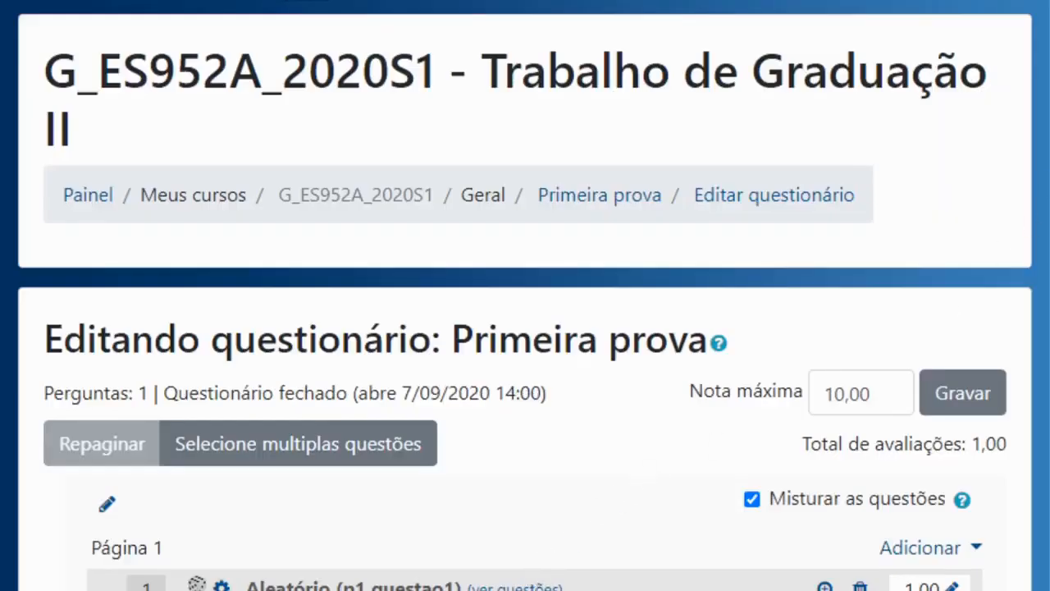
- Set the mark of the random p1 questao1 question to 2
scroll(525, 328, down, 3)
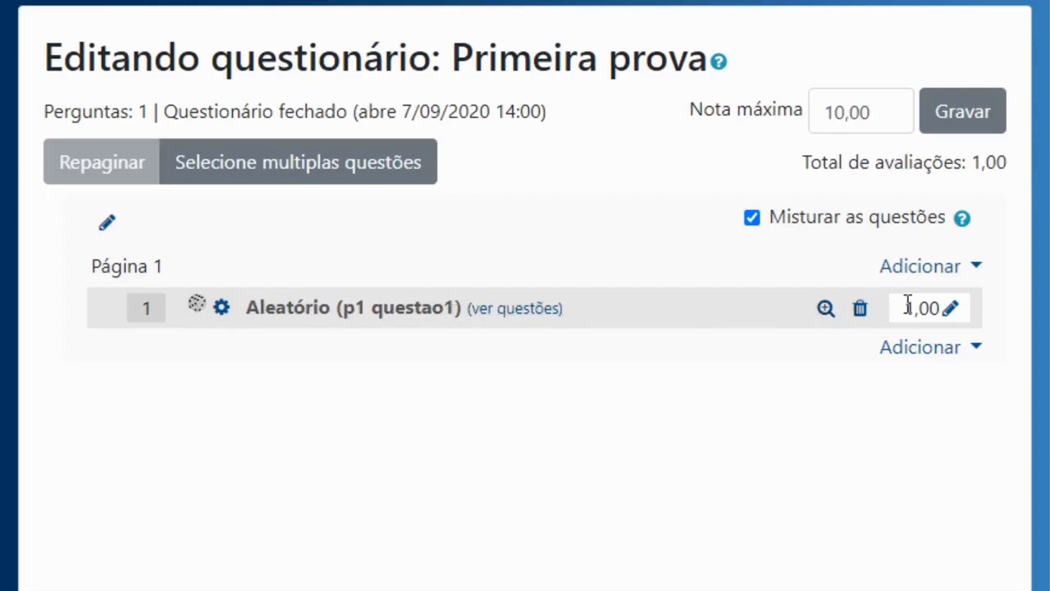
click(952, 311)
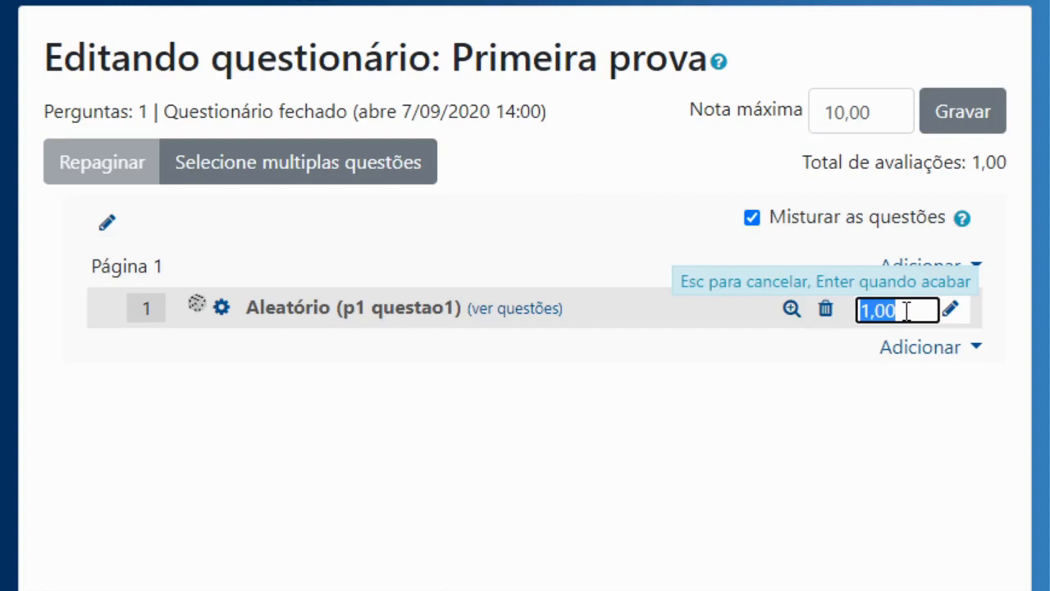
text(2)
key(Return)
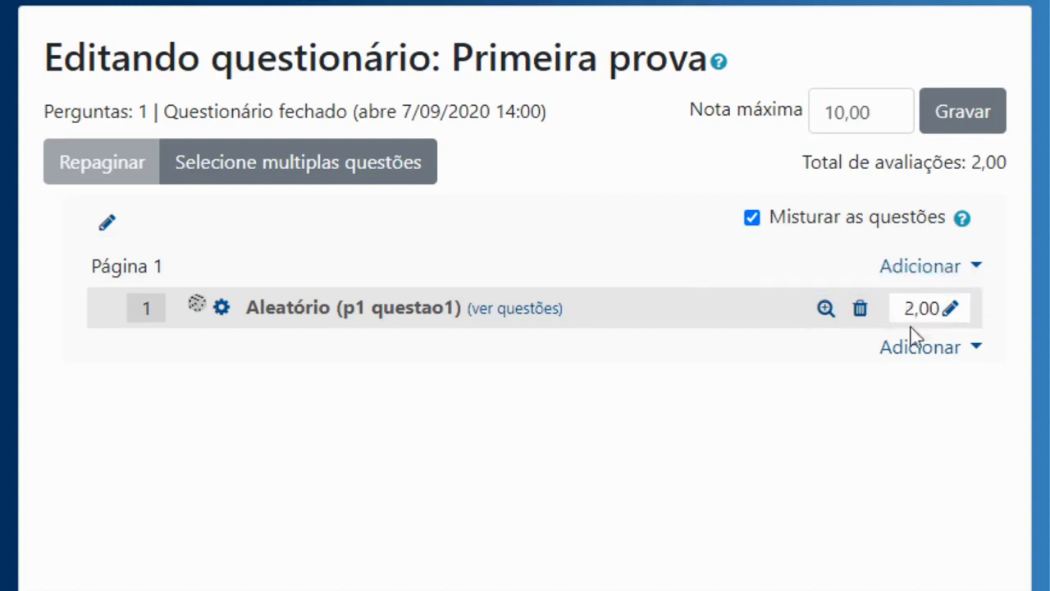
- Add one random question from the existing category p1 questao2 at the end of the quiz
click(957, 361)
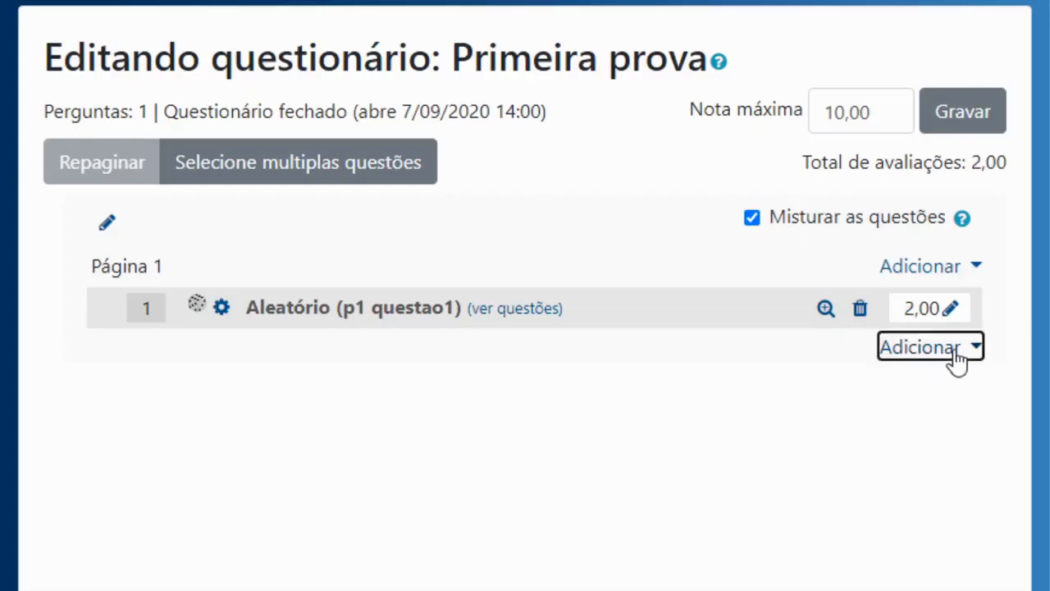
click(837, 480)
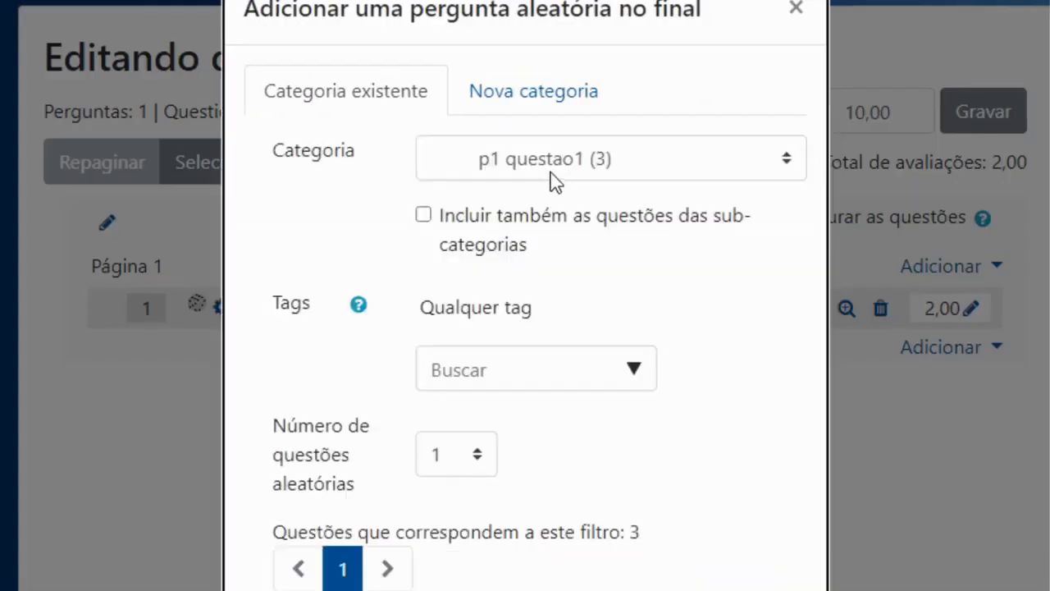
key(Down)
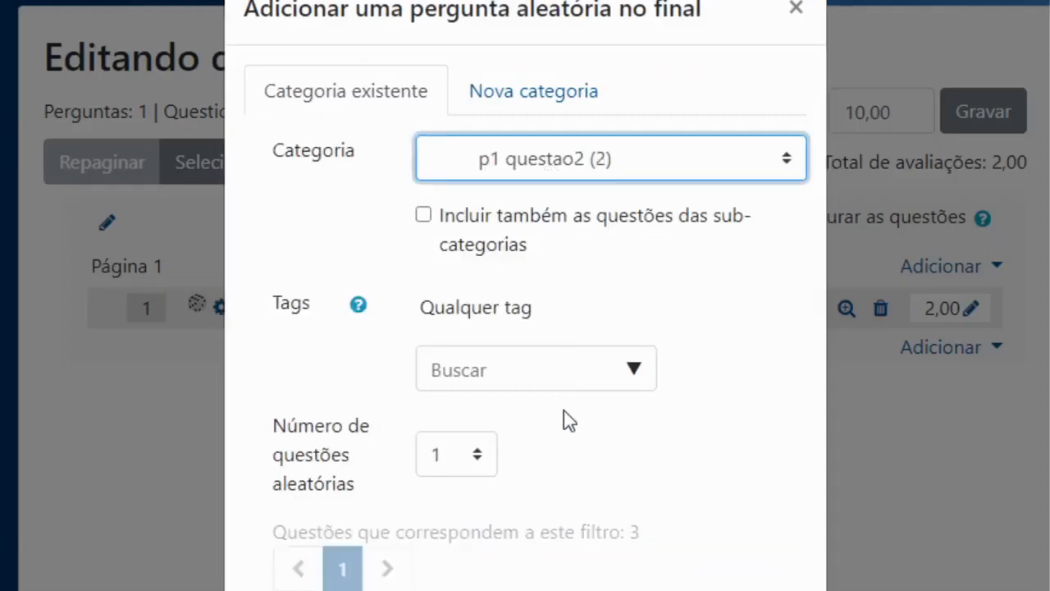
scroll(891, 424, down, 4)
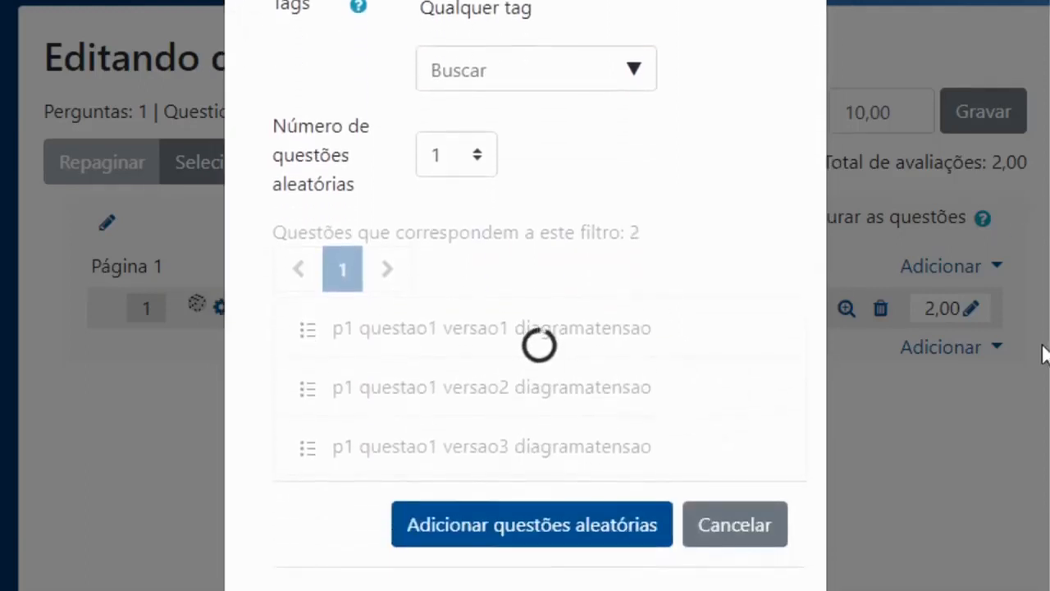
click(485, 502)
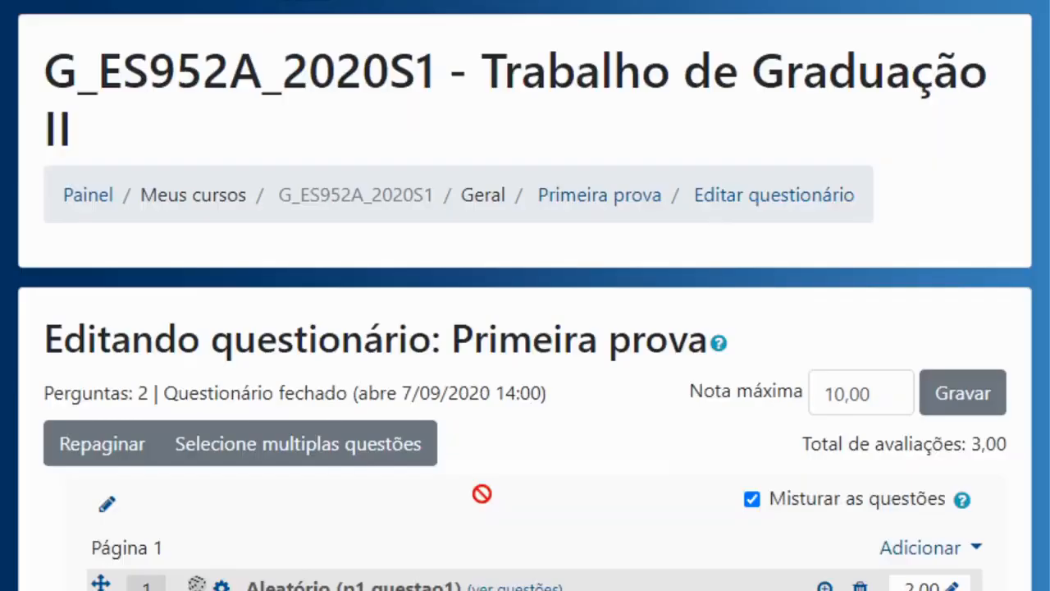
scroll(320, 295, down, 5)
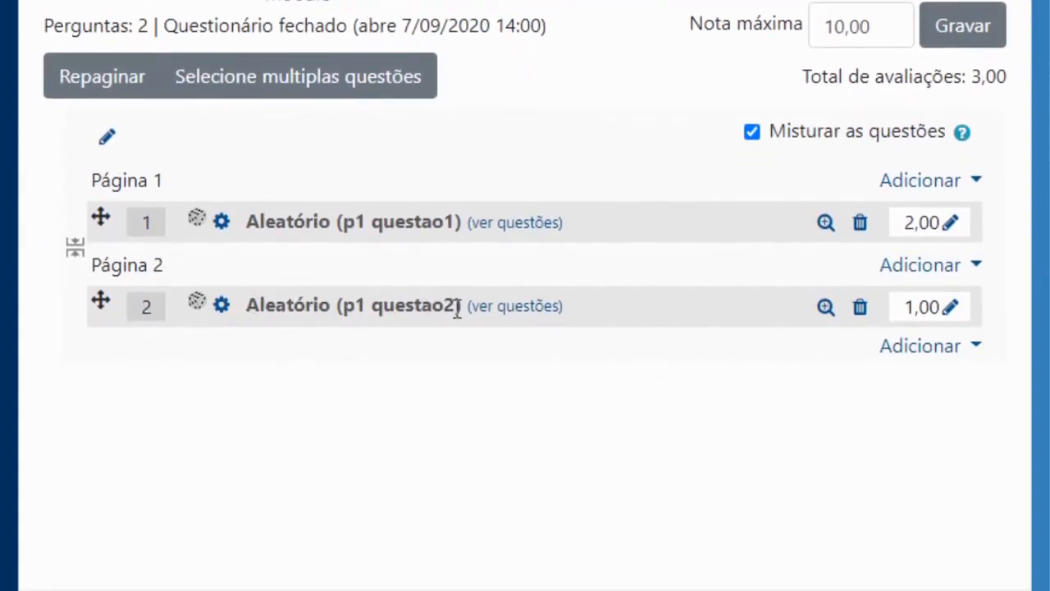
scroll(525, 296, down, 1)
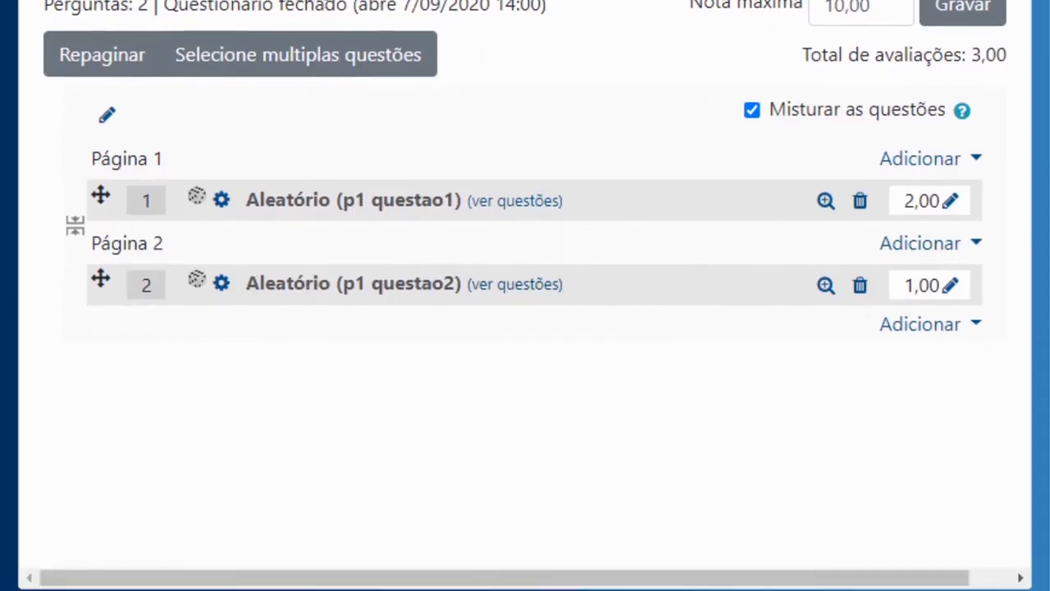
- Set the mark of the random p1 questao2 question to 3
click(949, 287)
text(3)
key(Return)
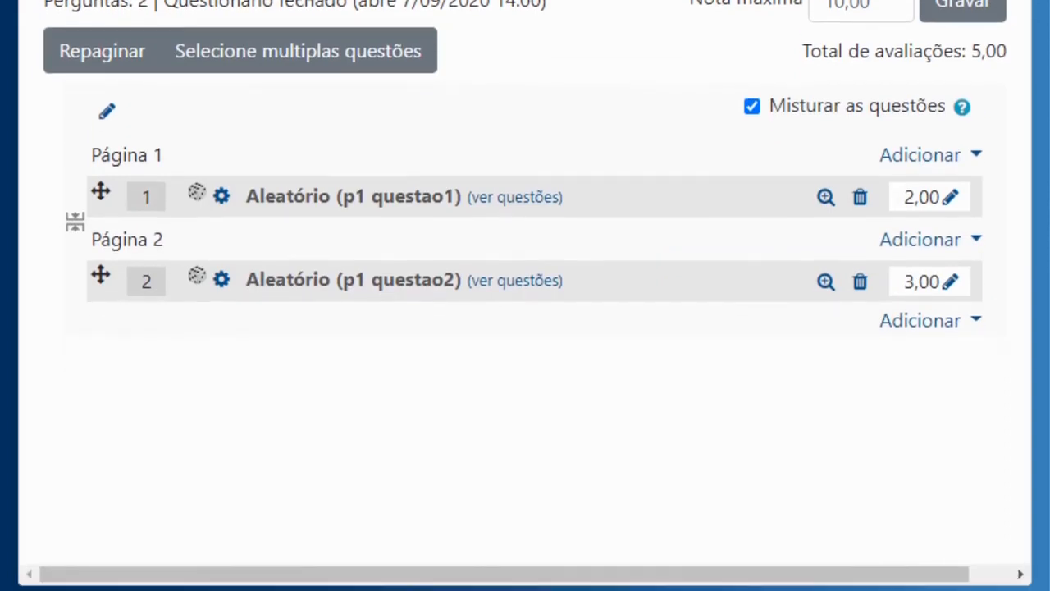
- Add one random question from the existing category p1 questao3 at the end of the quiz
click(943, 301)
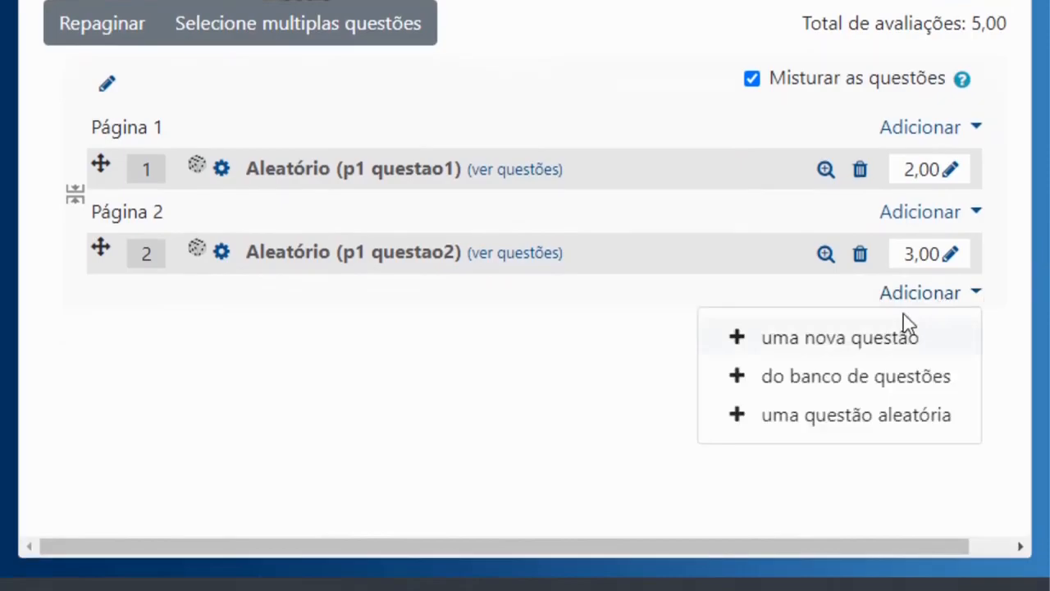
click(817, 413)
click(593, 171)
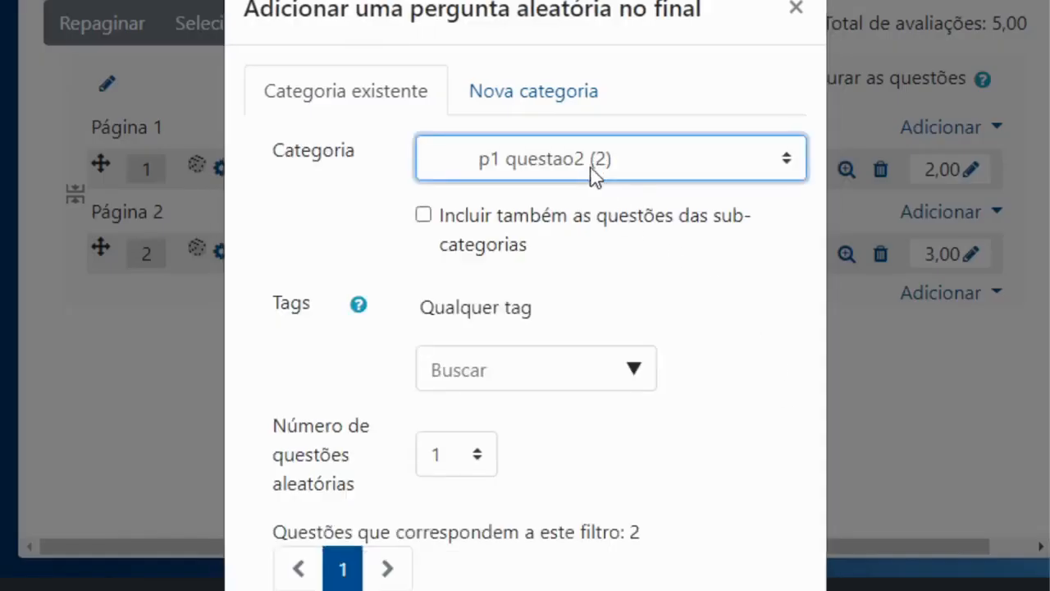
click(570, 443)
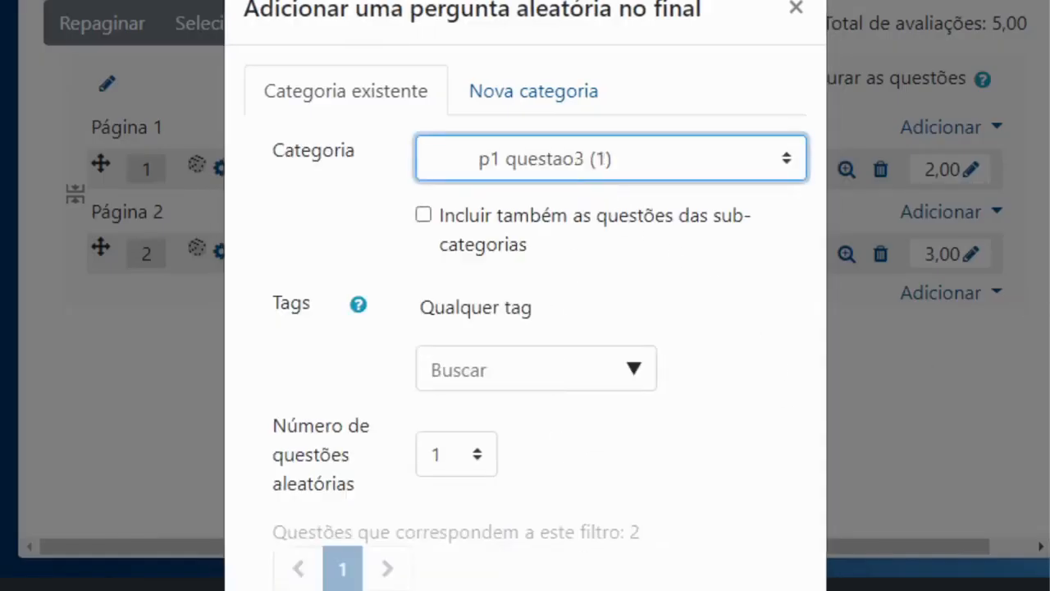
scroll(525, 328, down, 3)
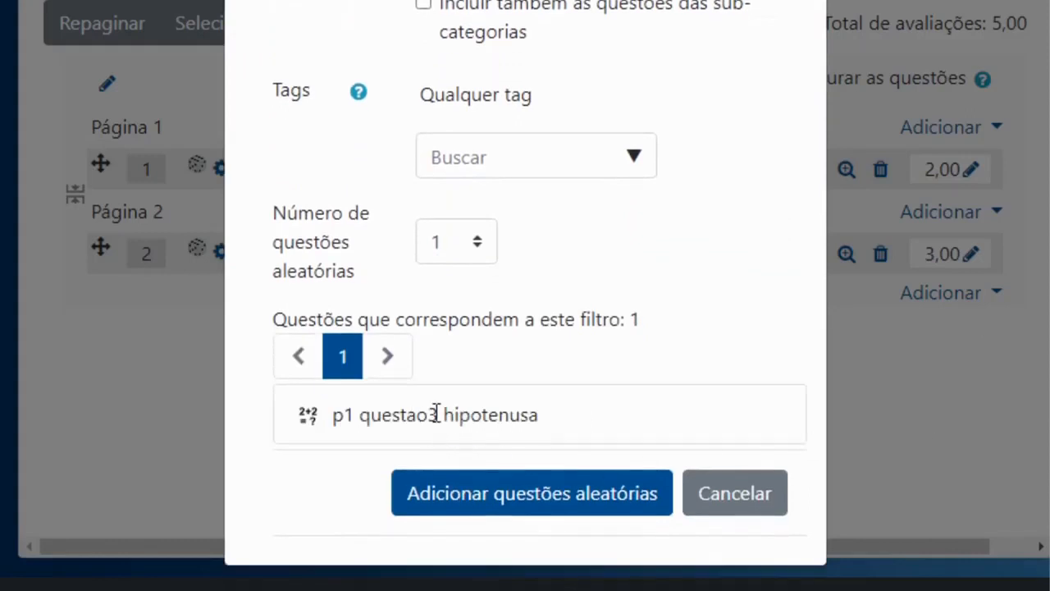
drag(544, 422, 418, 426)
click(476, 478)
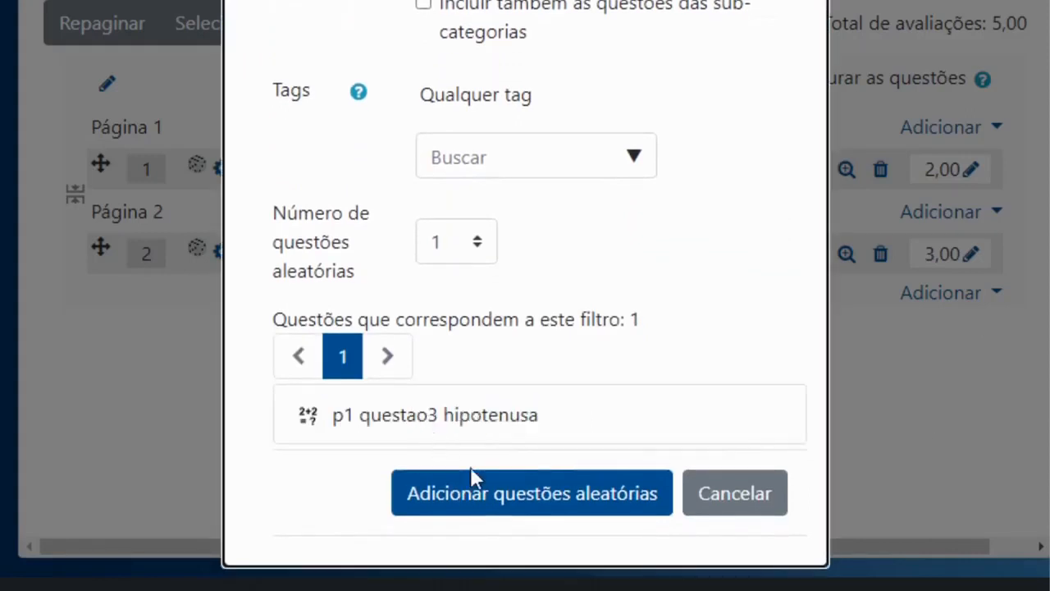
click(511, 490)
- Set the mark of the random p1 questao3 question to 5
scroll(811, 351, down, 2)
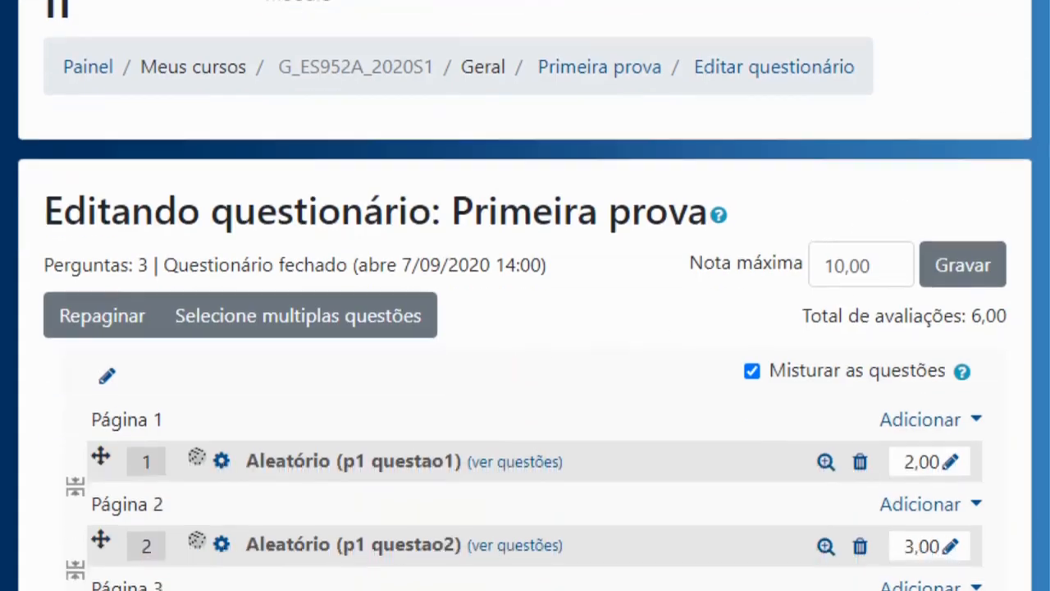
scroll(525, 329, down, 4)
click(952, 305)
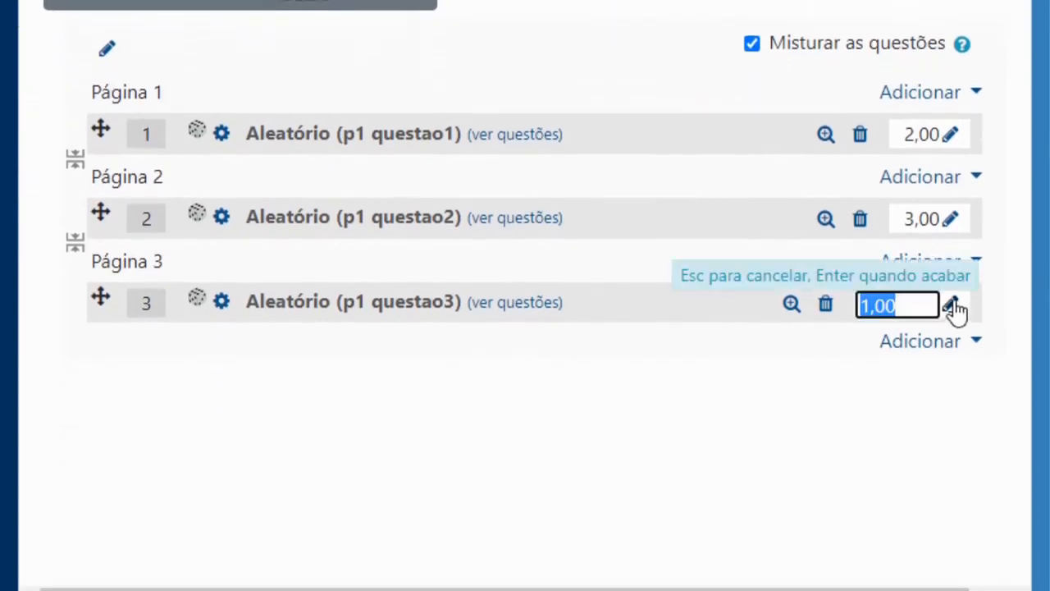
text(5)
key(Return)
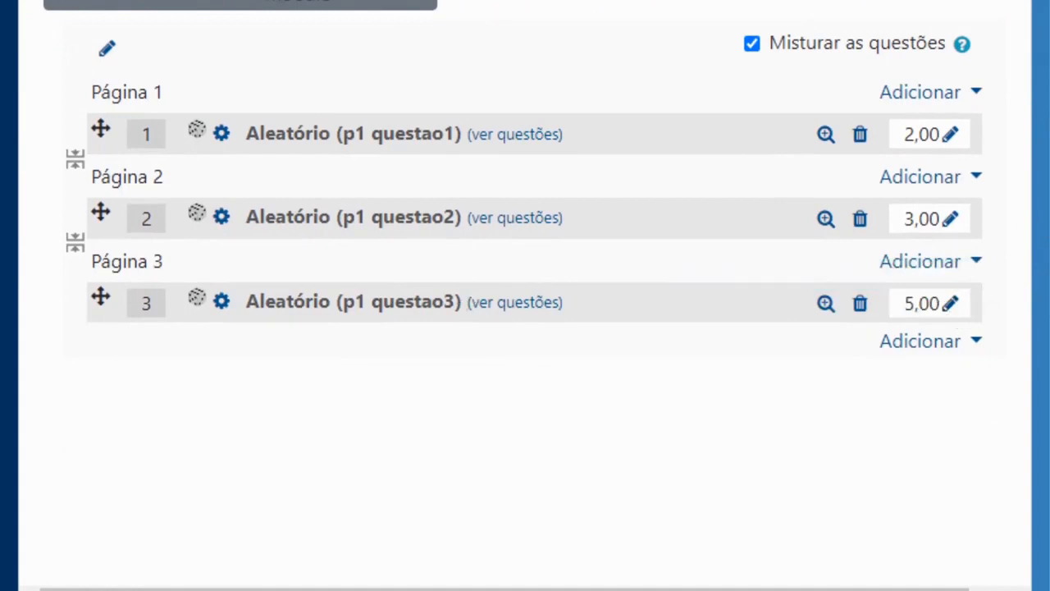
- Compare the total of the question marks with the quiz's maximum grade
scroll(1040, 227, up, 2)
scroll(525, 298, up, 2)
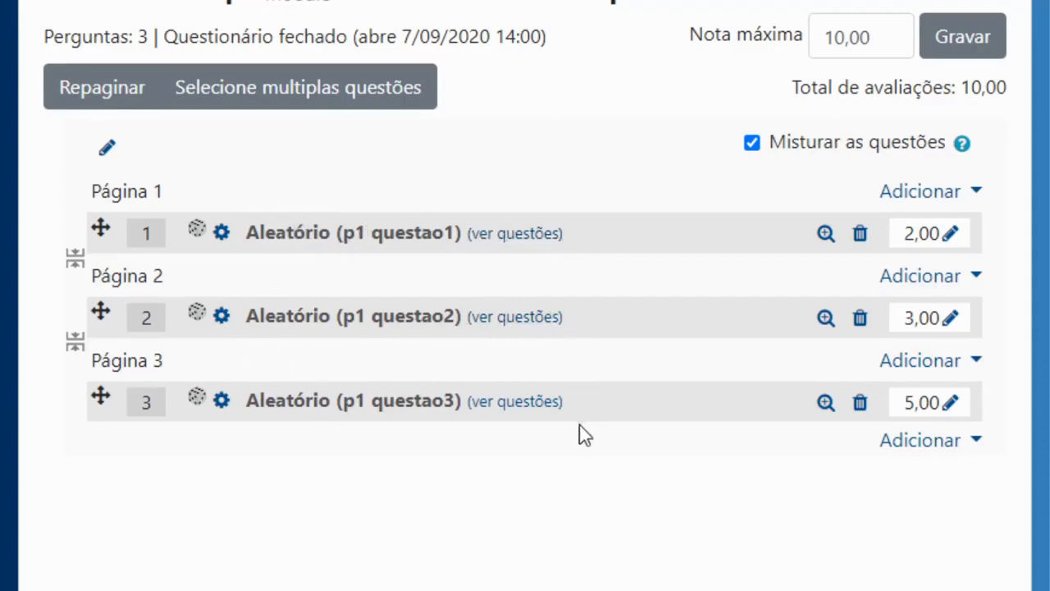
scroll(526, 329, up, 2)
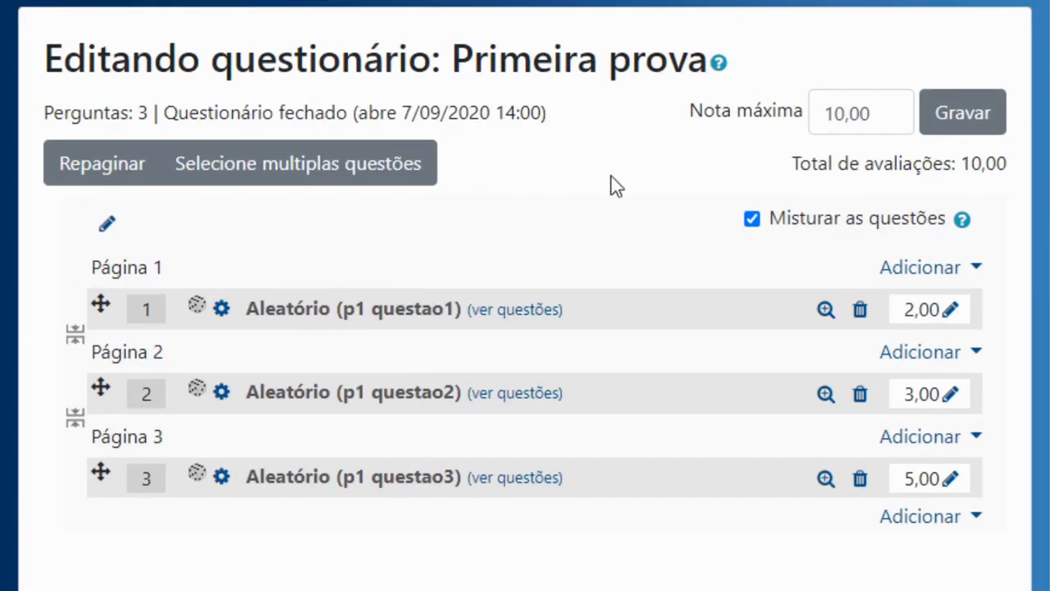
scroll(628, 168, up, 3)
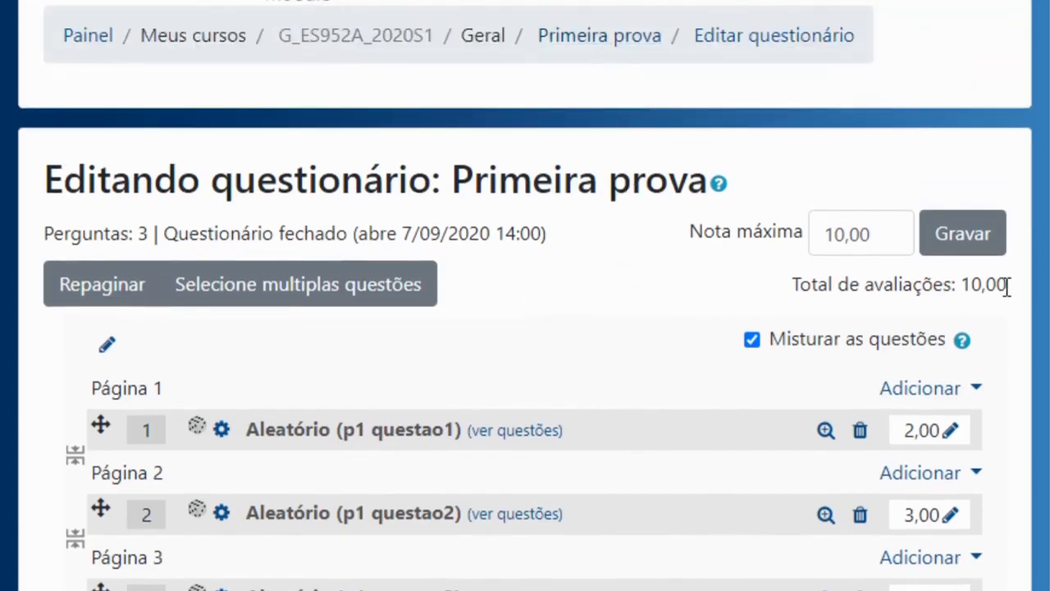
drag(1009, 287, 794, 295)
drag(886, 235, 813, 235)
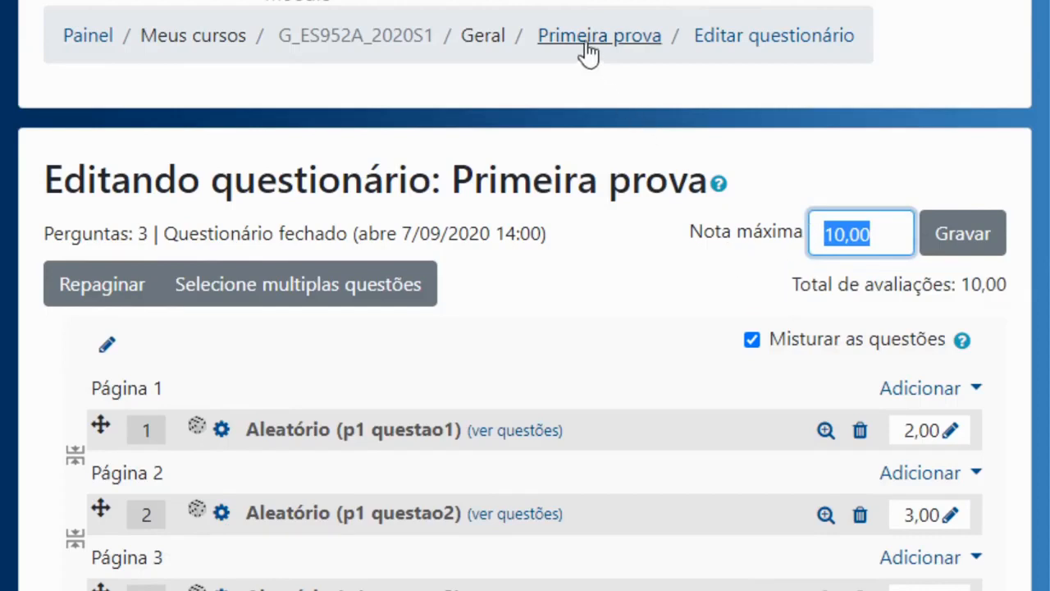
- Return to the G_ES952A_2020S1 course page and turn its editing mode off
click(333, 38)
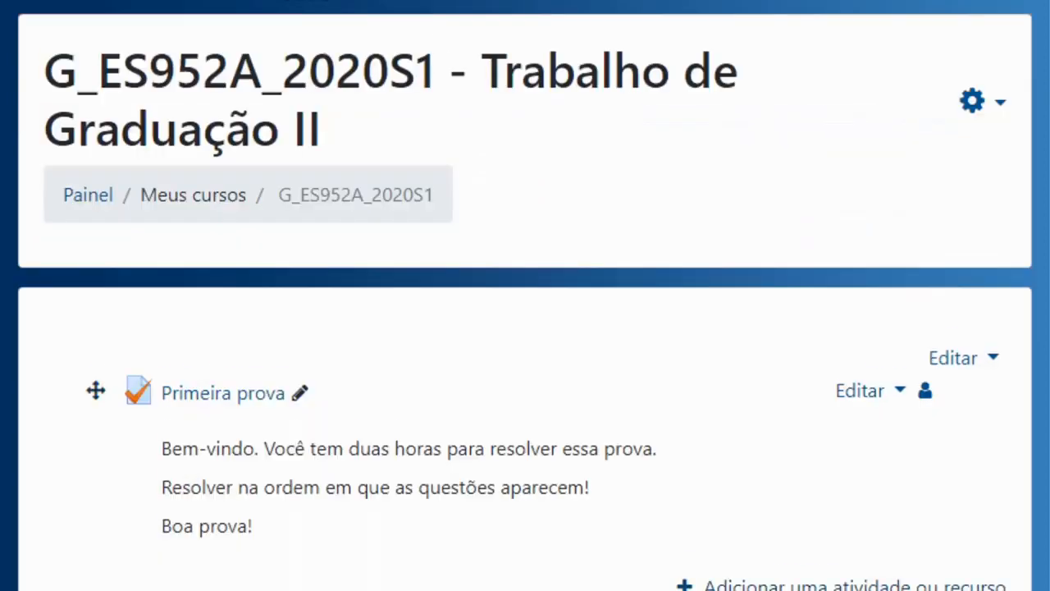
scroll(525, 295, down, 1)
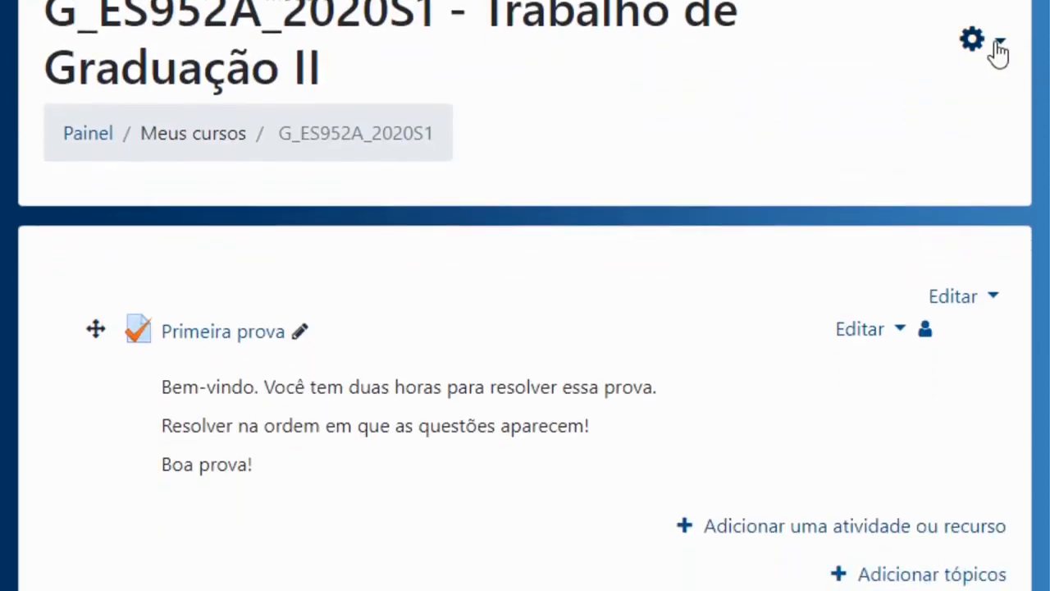
click(995, 41)
click(774, 126)
scroll(525, 295, down, 1)
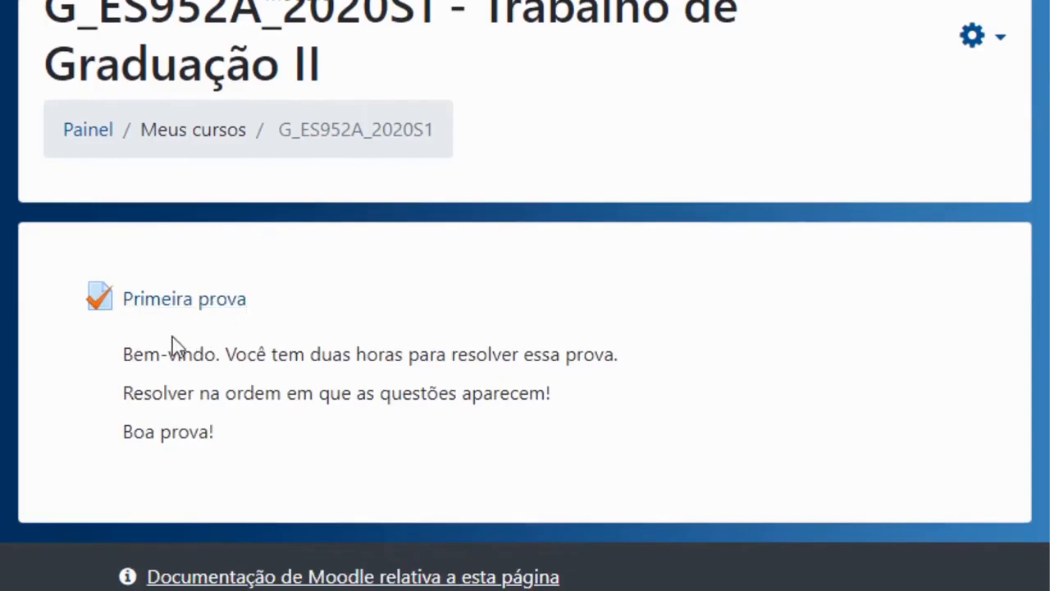
- Open the Primeira prova quiz from the course page and review its instructions and its opening and closing times
drag(124, 353, 215, 433)
click(262, 423)
scroll(525, 295, up, 1)
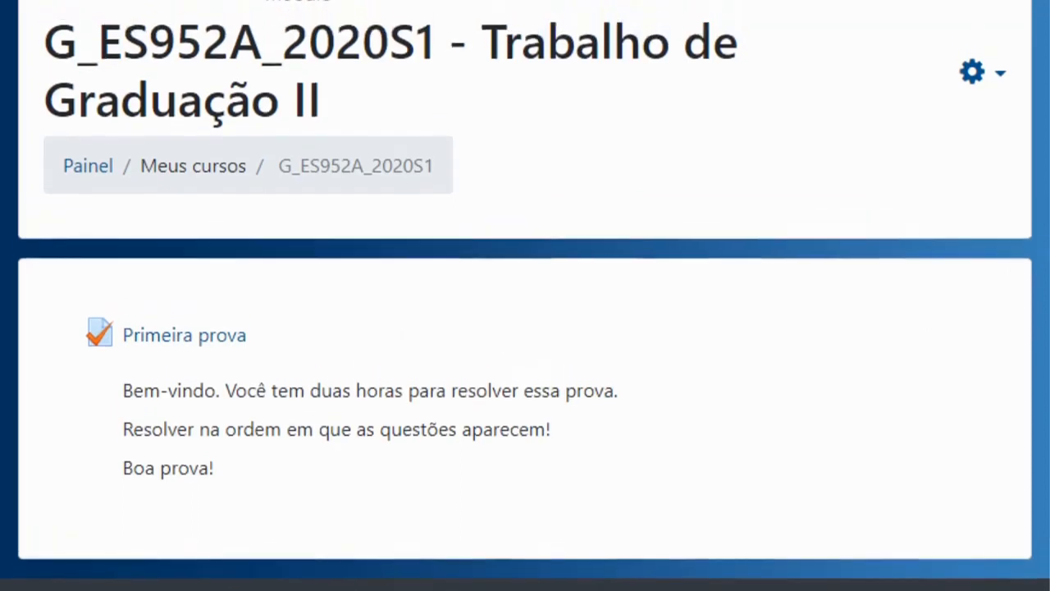
click(205, 336)
scroll(209, 345, down, 2)
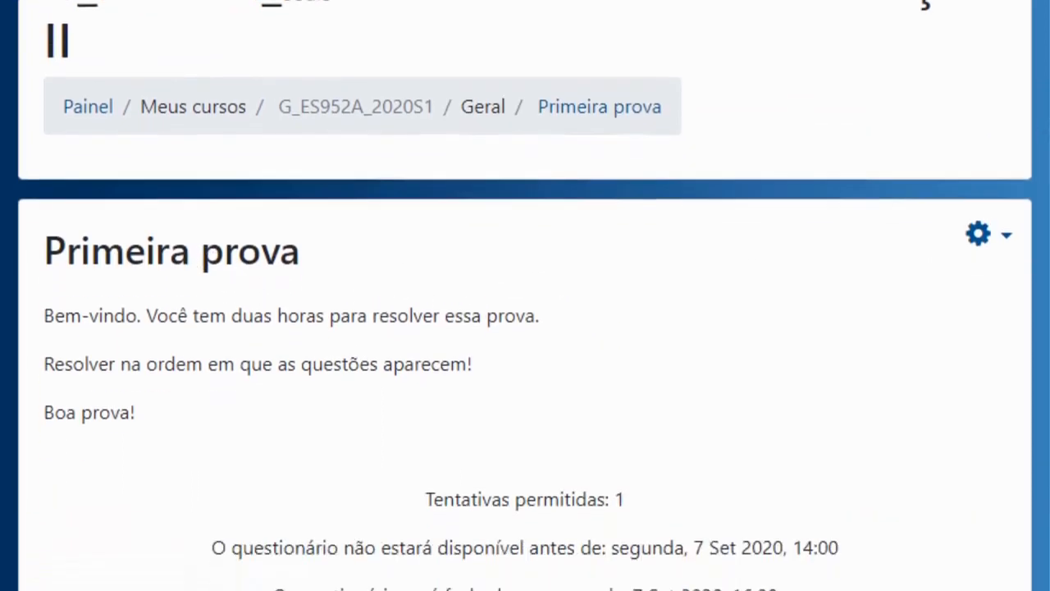
scroll(525, 295, down, 2)
scroll(862, 184, down, 2)
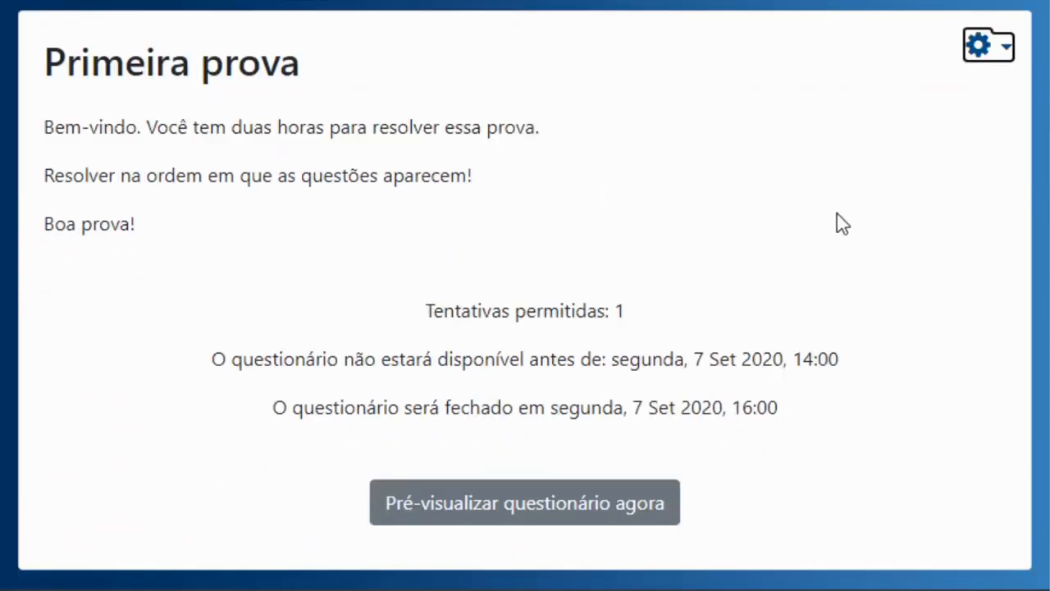
drag(213, 359, 853, 371)
drag(273, 408, 786, 430)
click(835, 405)
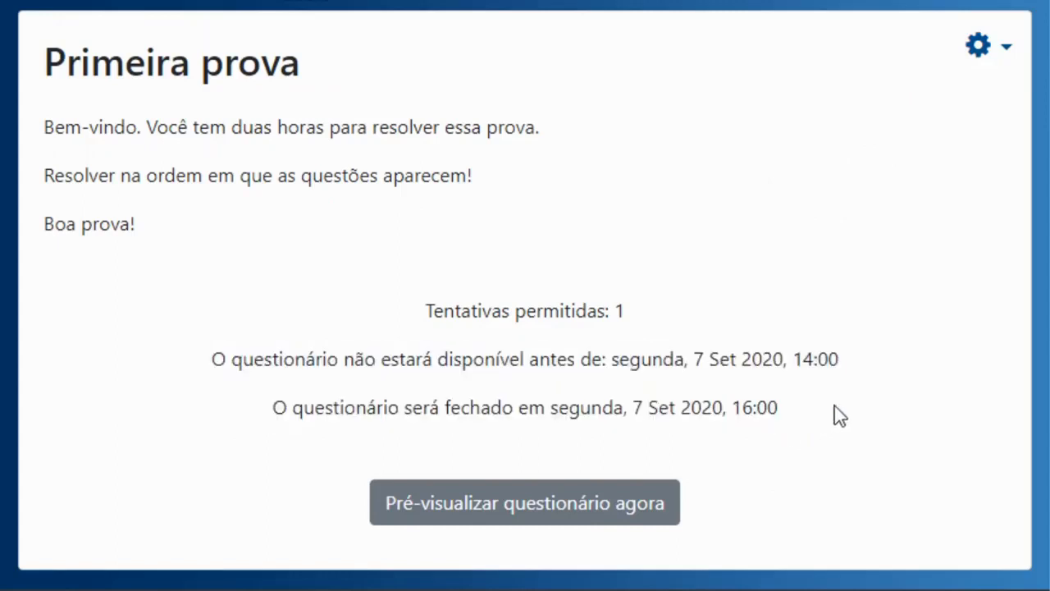
- Start a preview of the quiz and examine question 1's statement, answer options and mark
click(526, 510)
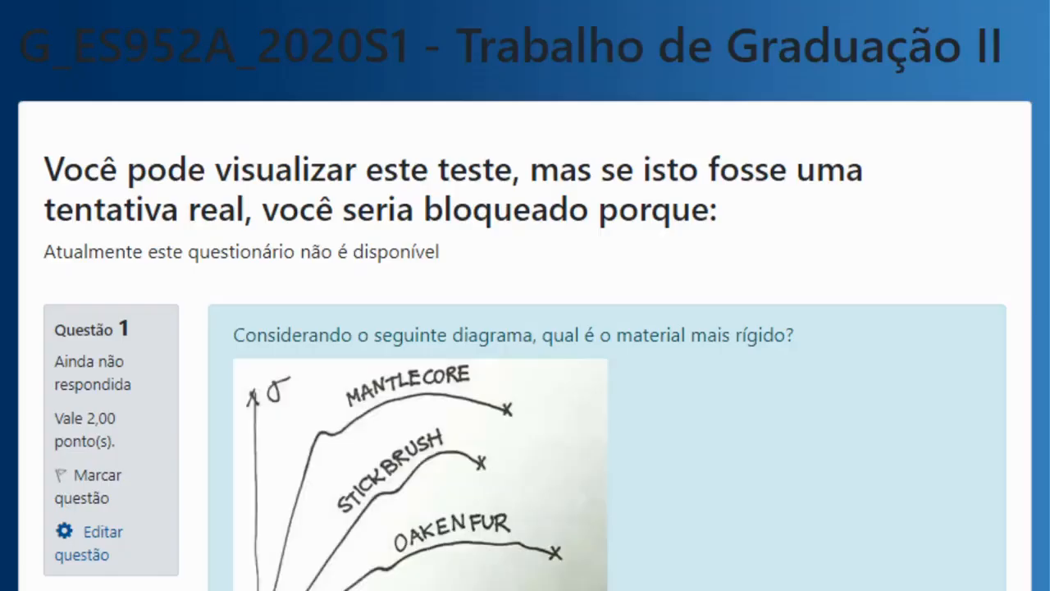
scroll(1047, 147, down, 3)
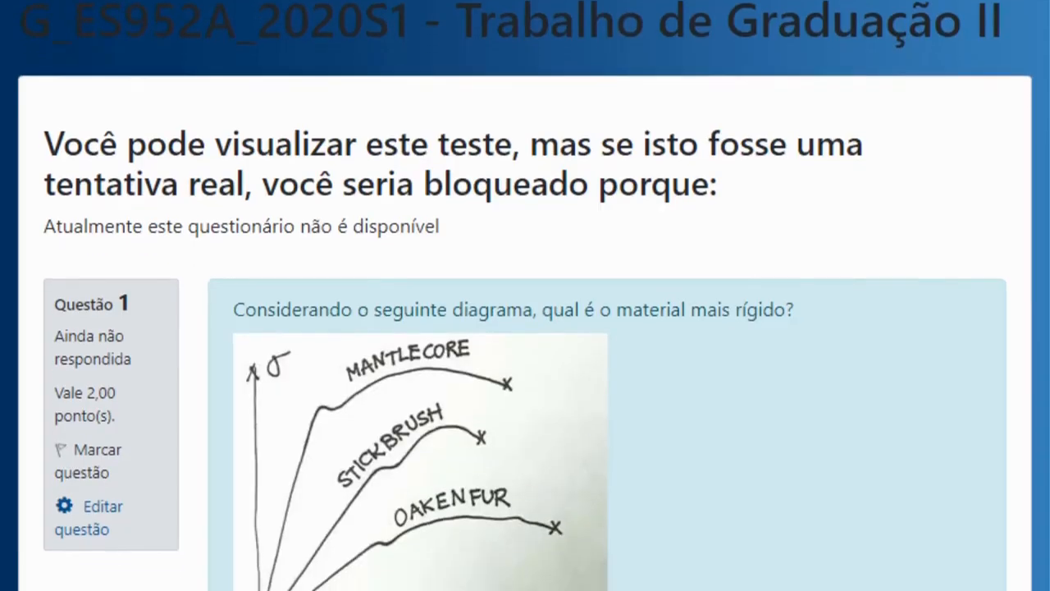
scroll(1048, 151, down, 1)
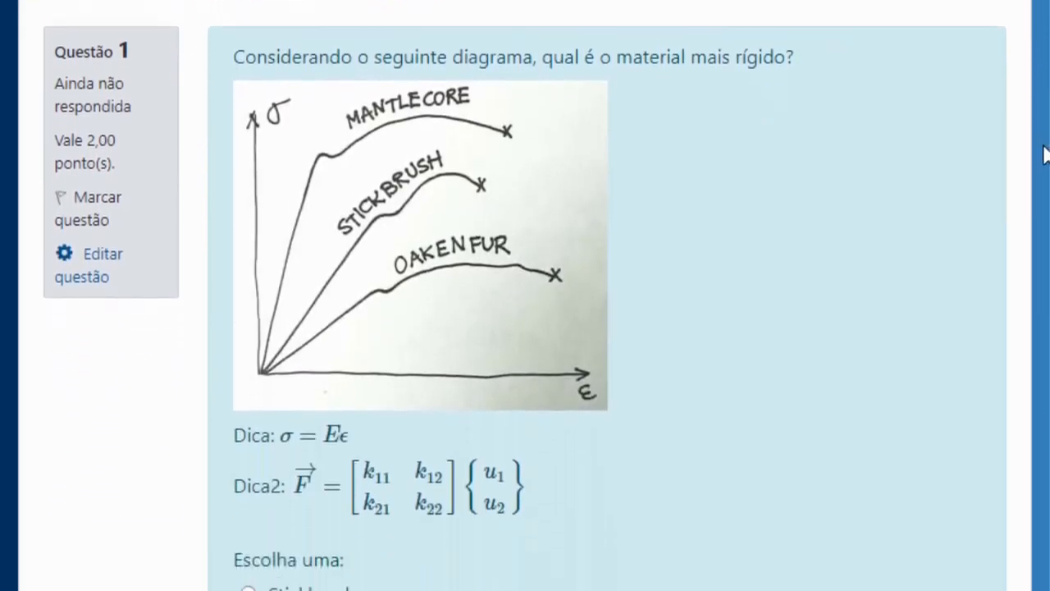
scroll(1042, 164, down, 3)
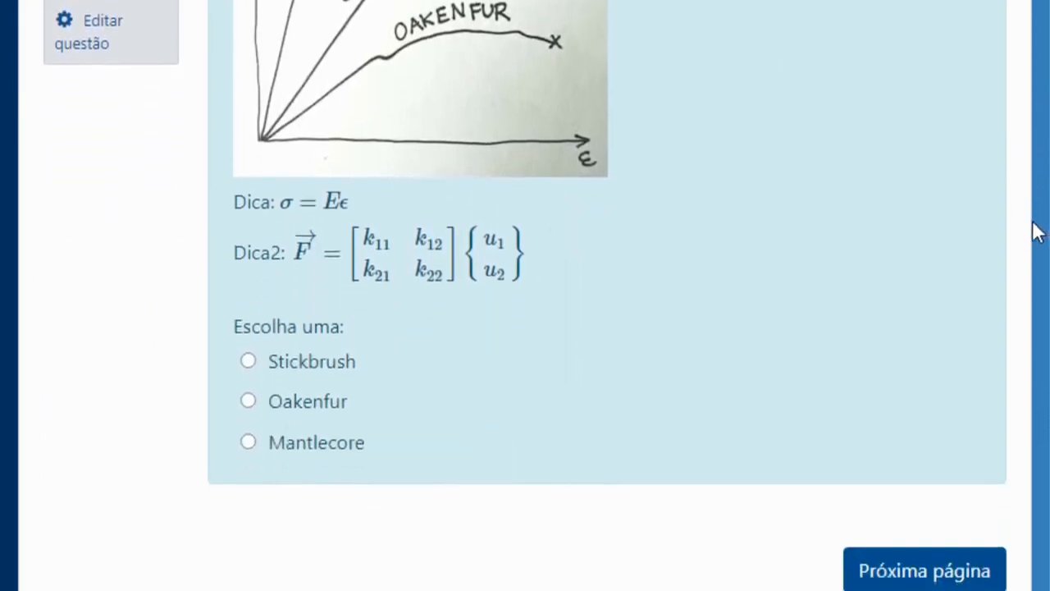
scroll(1040, 189, up, 3)
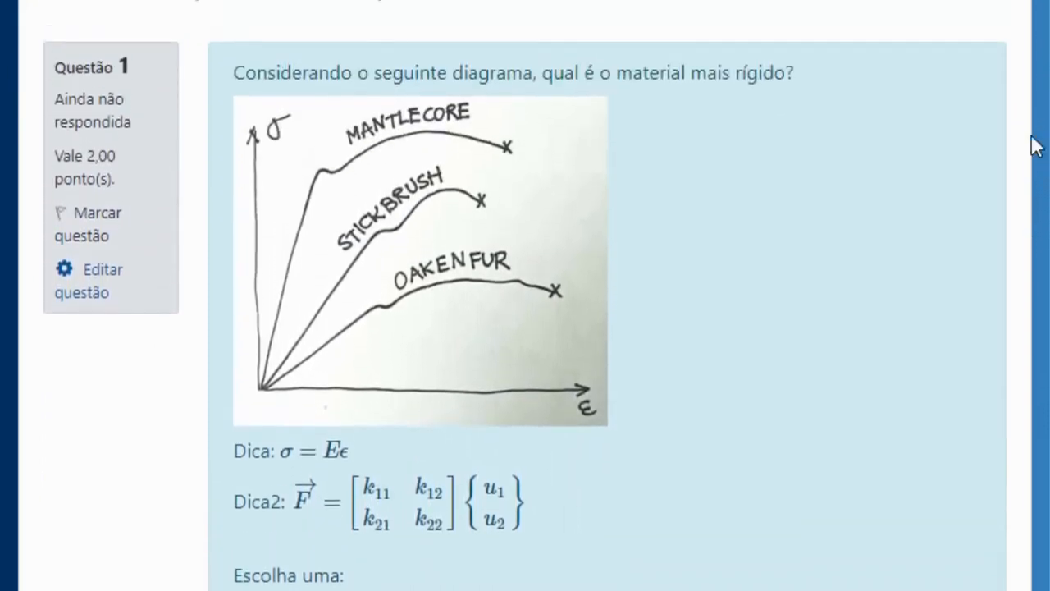
drag(541, 73, 799, 72)
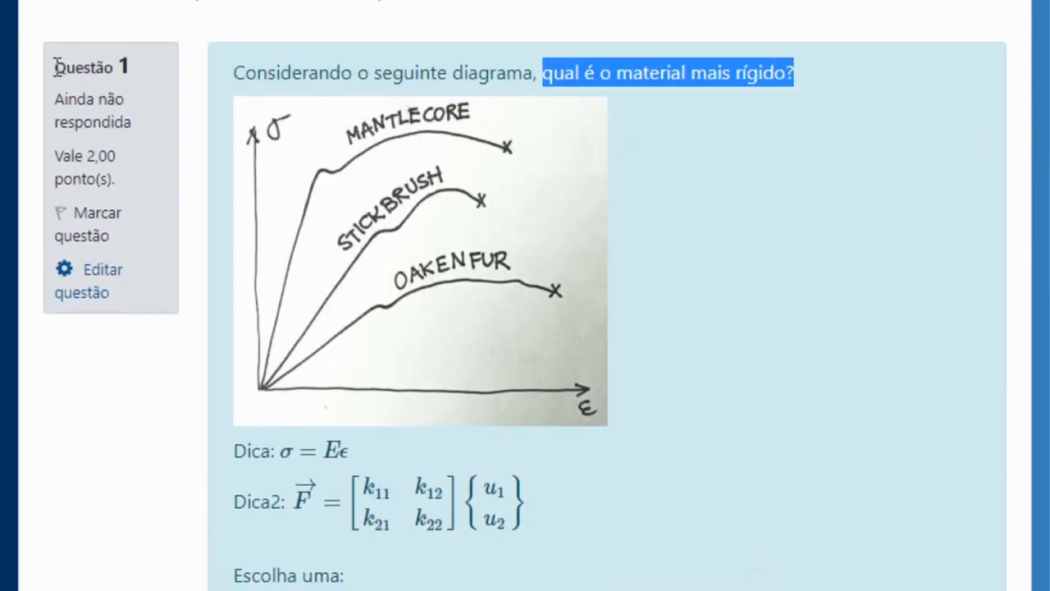
drag(54, 67, 140, 68)
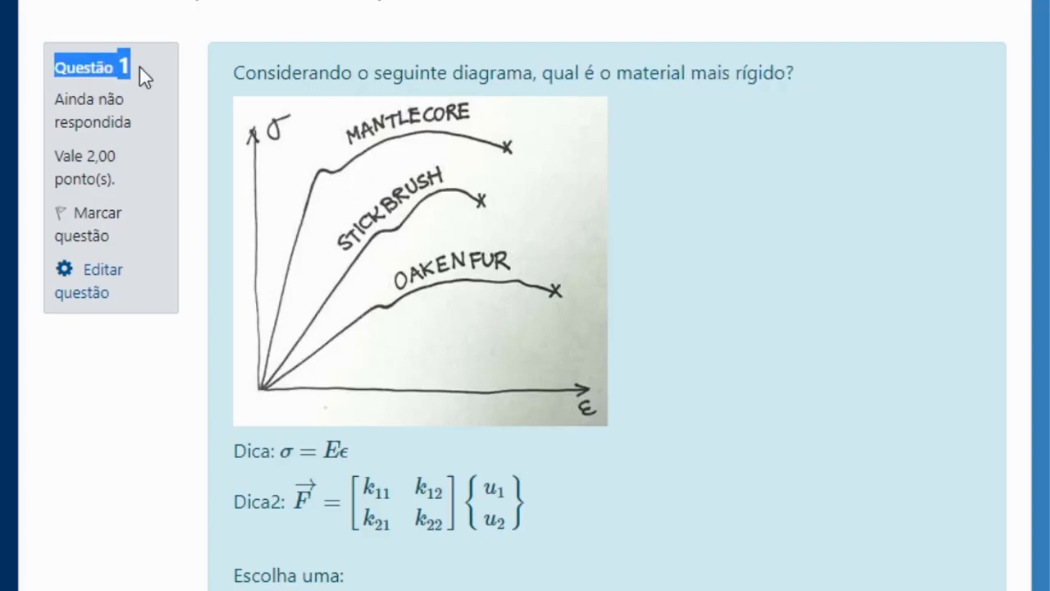
click(299, 77)
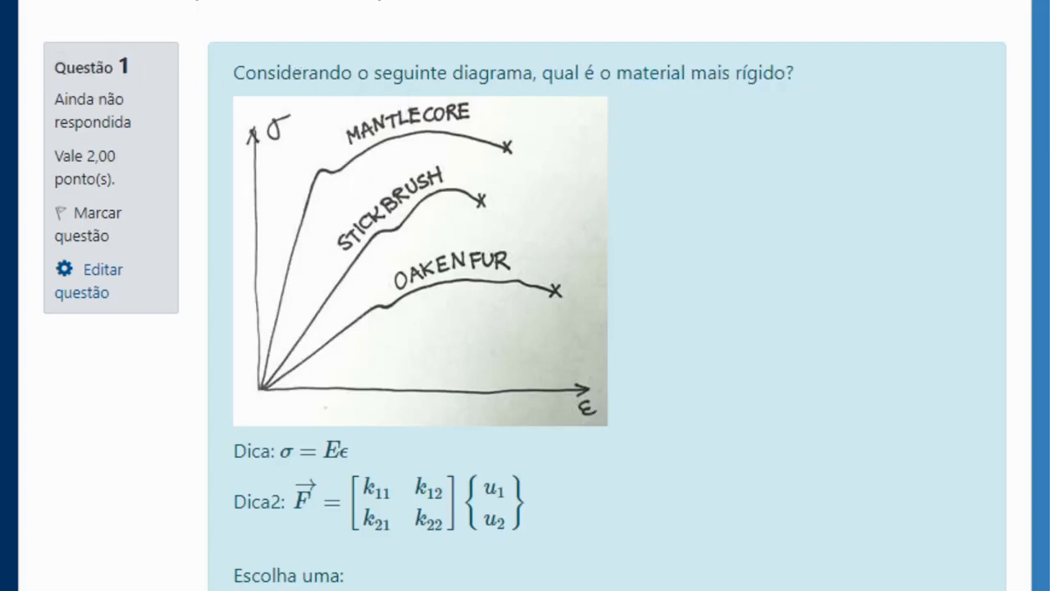
scroll(525, 307, down, 1)
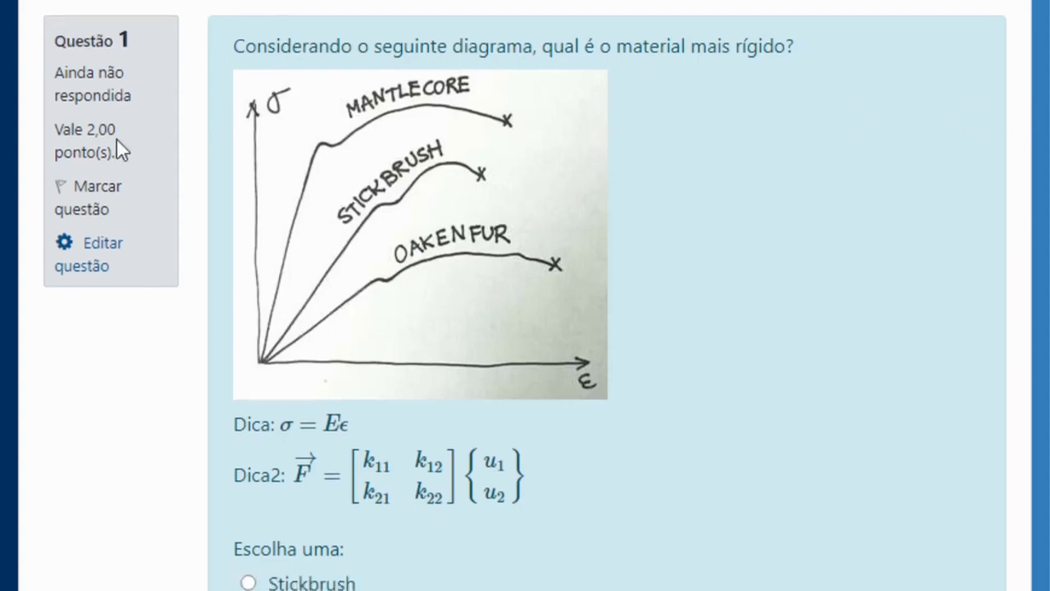
drag(58, 123, 120, 152)
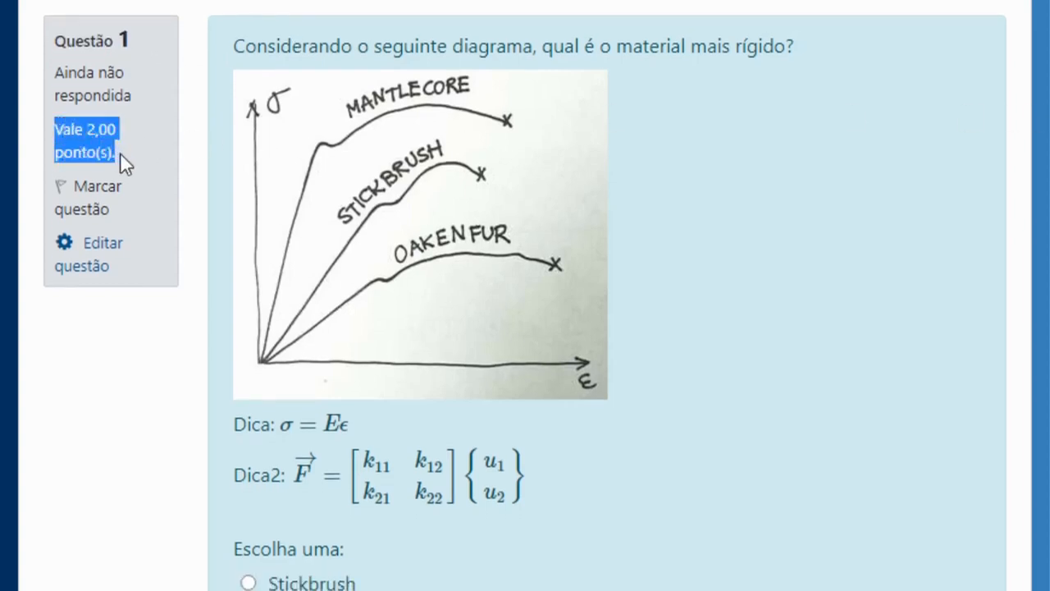
click(120, 153)
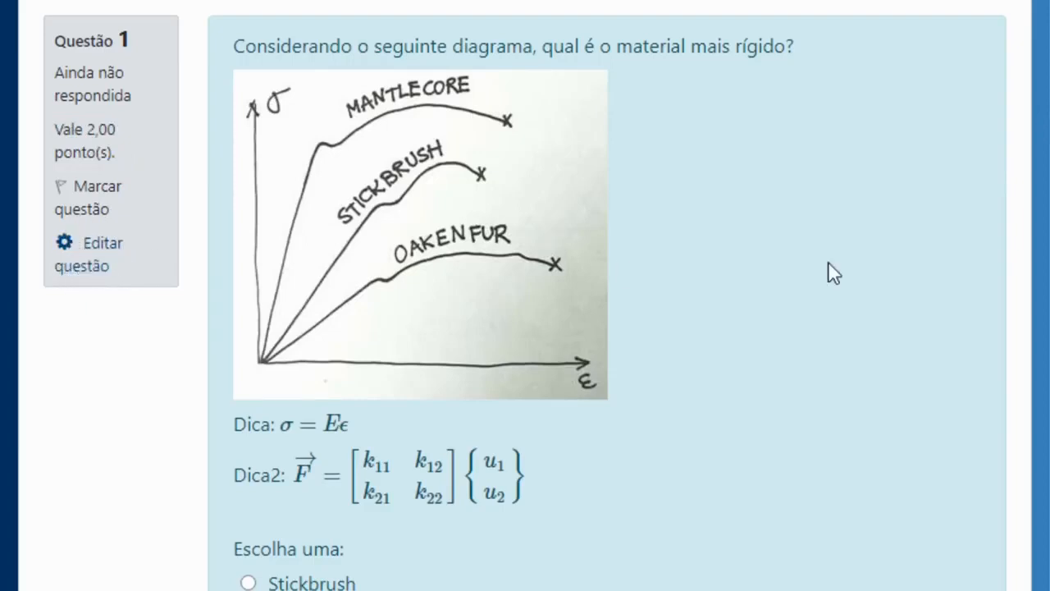
- Answer question 1 of the preview with Stickbrush and go on to the next question
scroll(582, 304, down, 3)
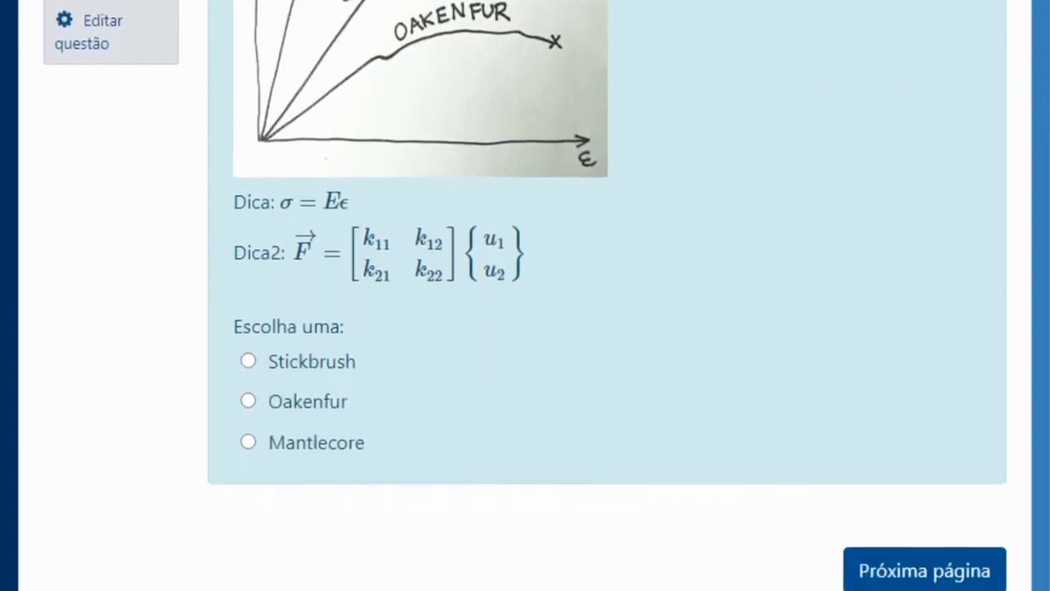
click(248, 351)
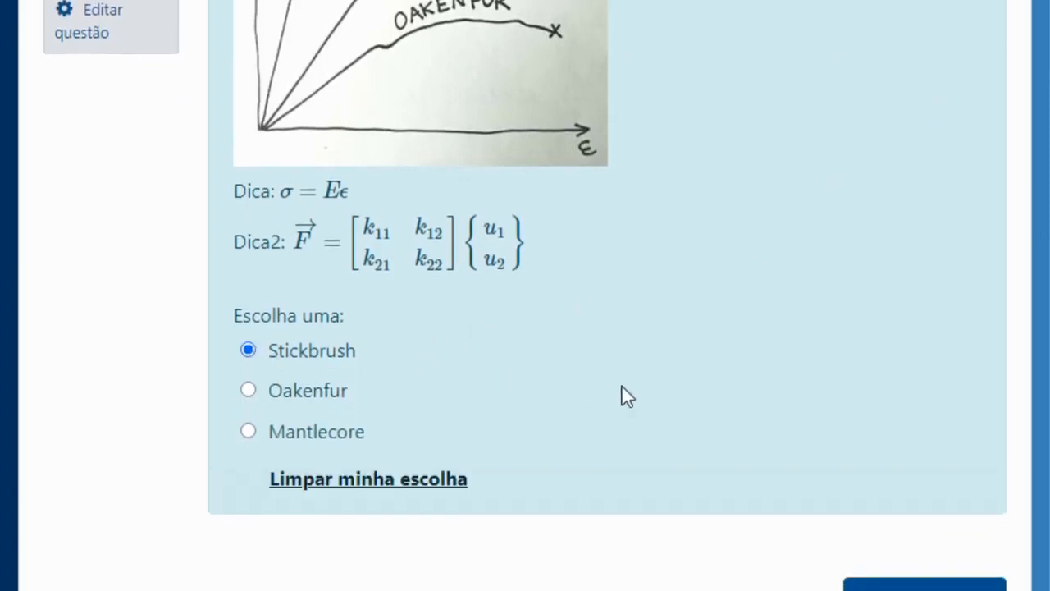
scroll(608, 295, down, 1)
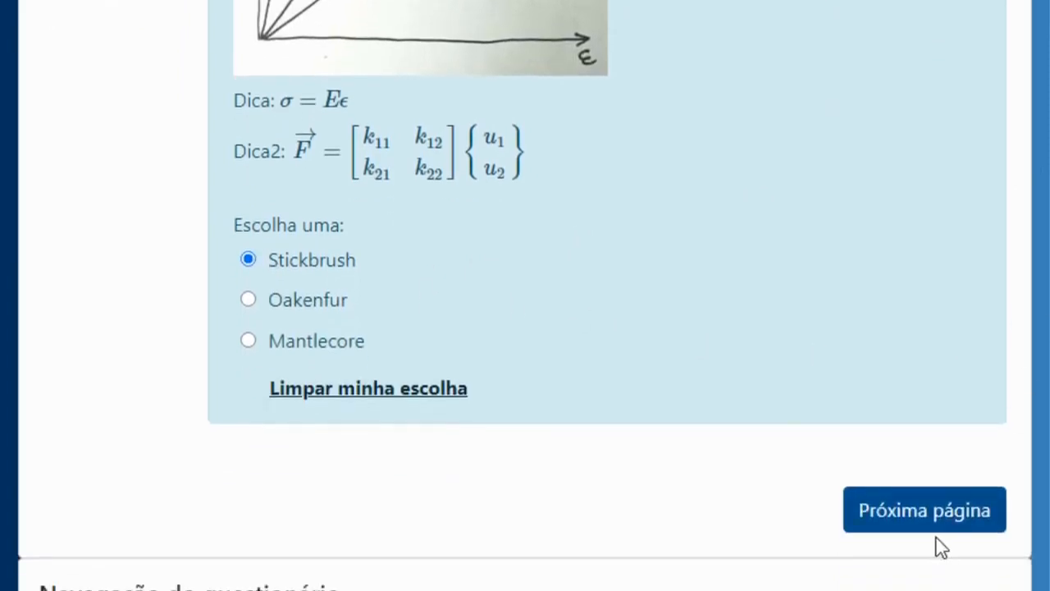
click(915, 512)
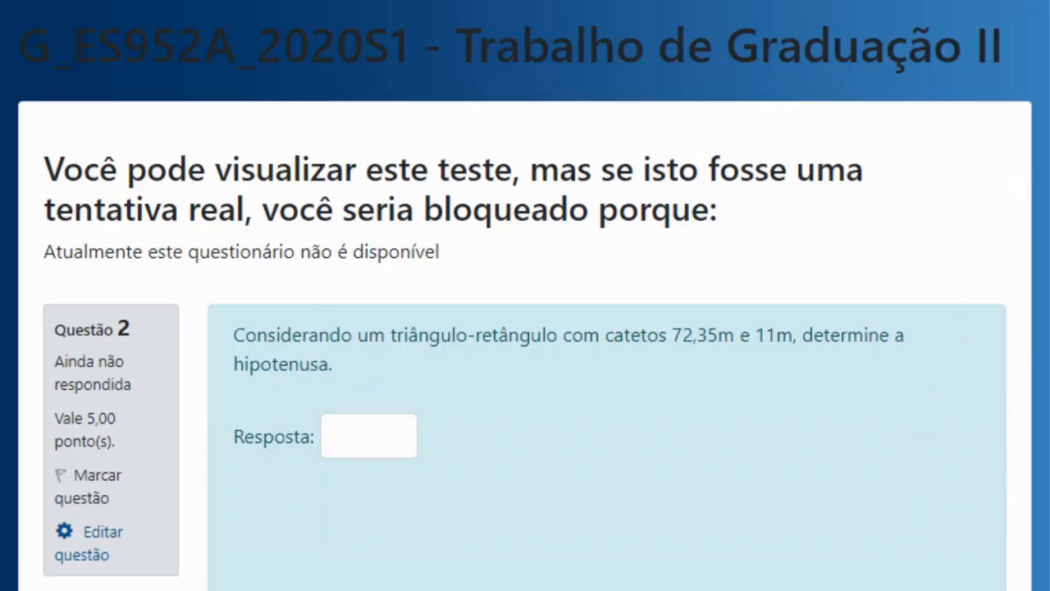
- Answer question 2 of the preview, the triangle's hypotenuse, with 100 and go on to the next question
scroll(1008, 230, down, 3)
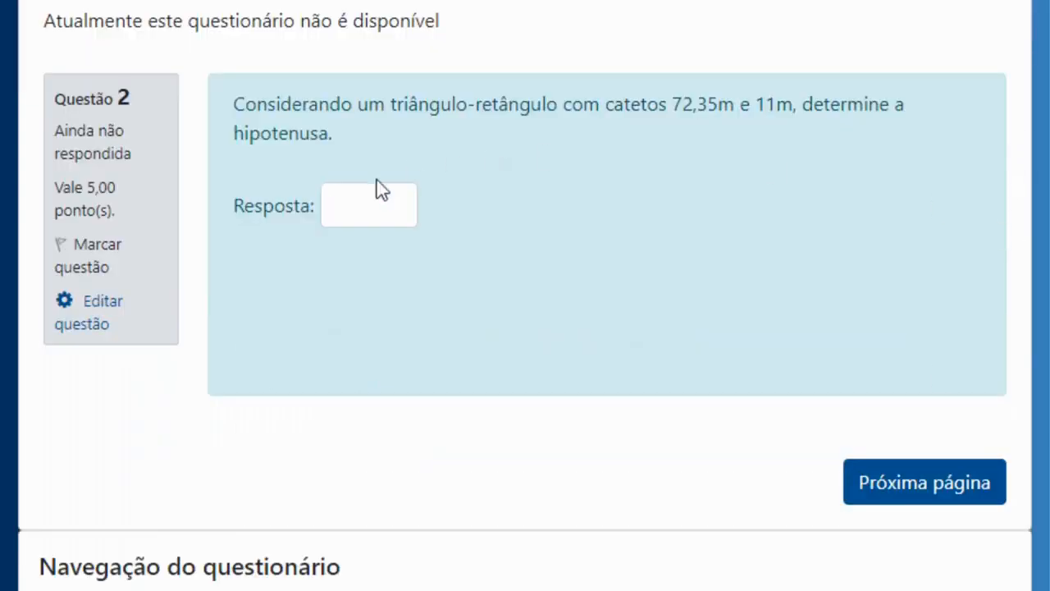
click(363, 213)
text(100)
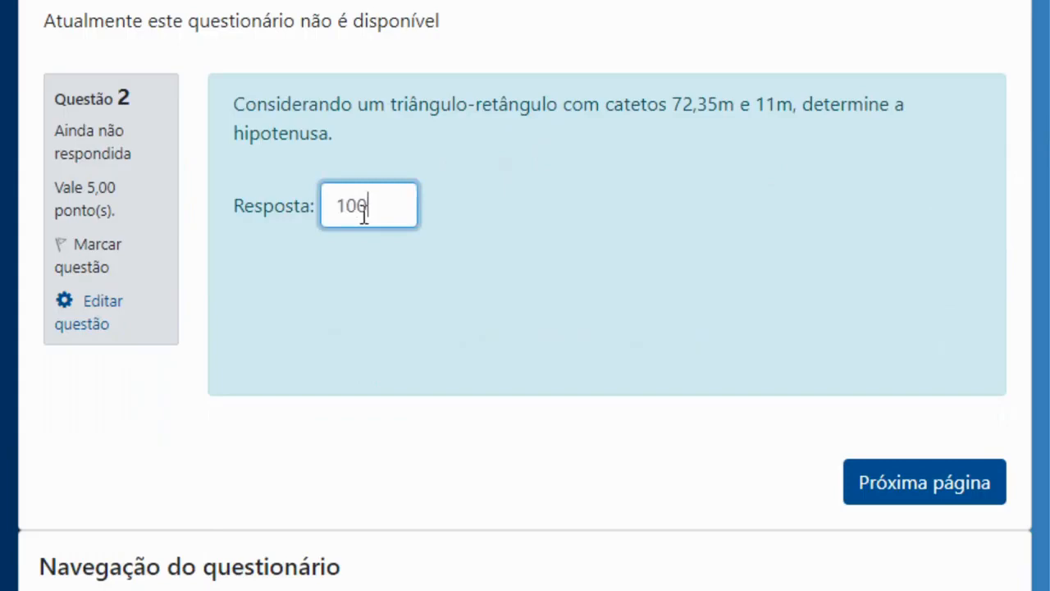
click(906, 496)
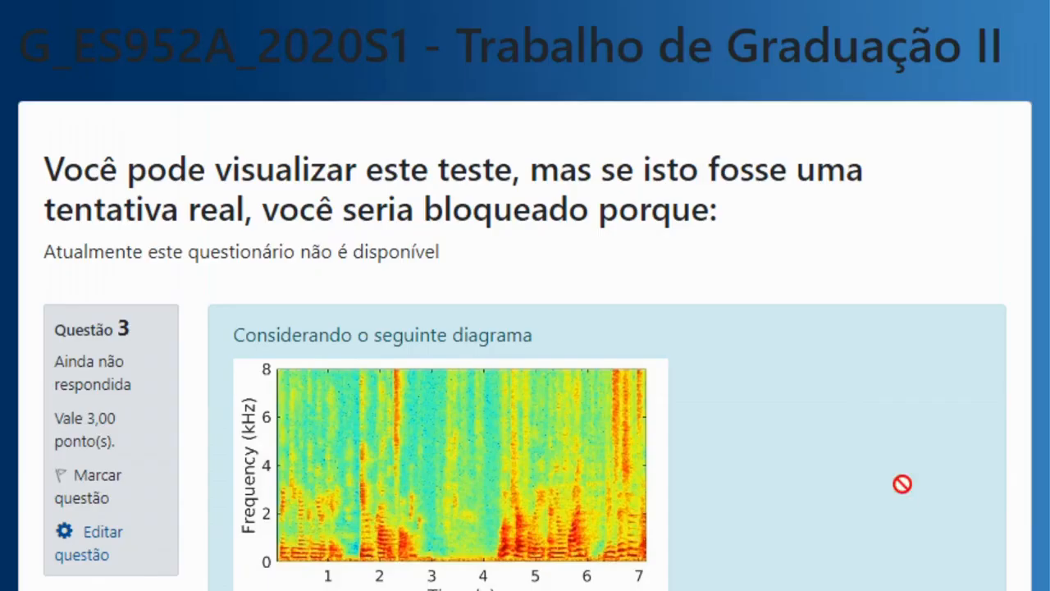
- Finish the preview attempt from question 3 and submit all answers, confirming the submission
scroll(223, 333, down, 6)
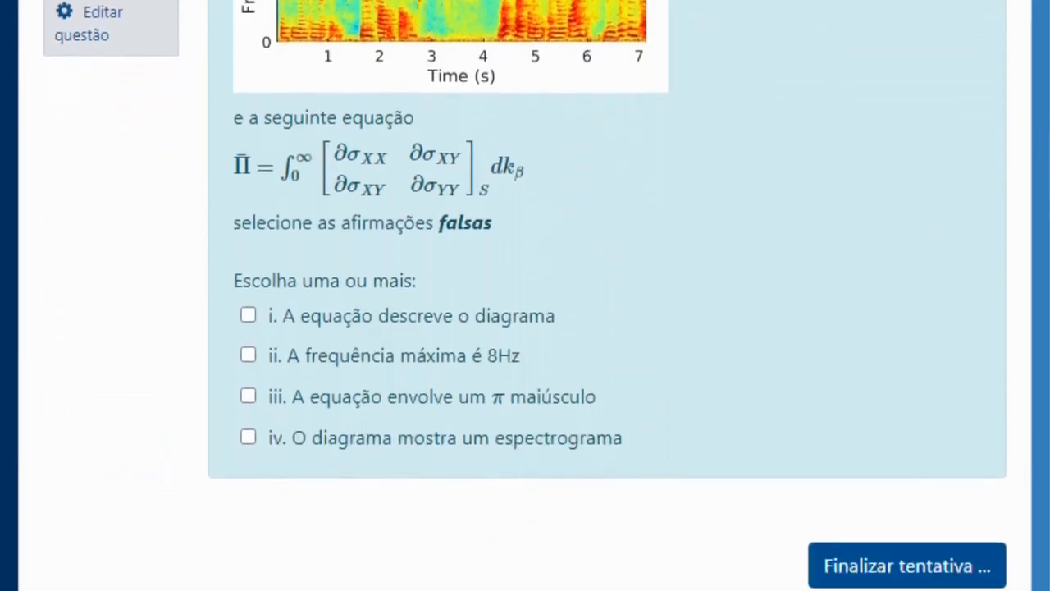
click(900, 564)
scroll(568, 184, down, 3)
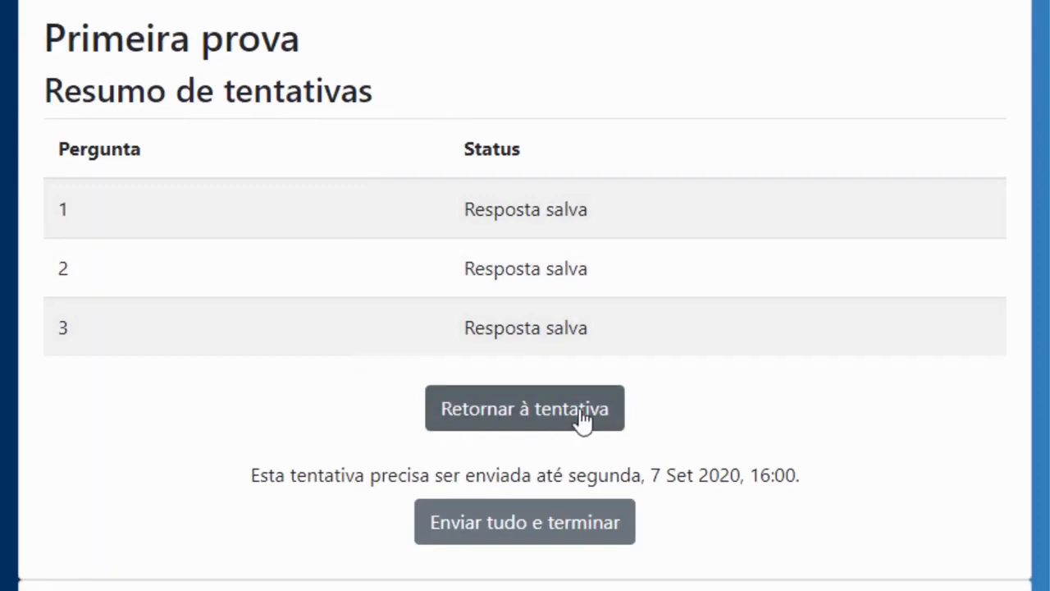
click(518, 530)
click(516, 443)
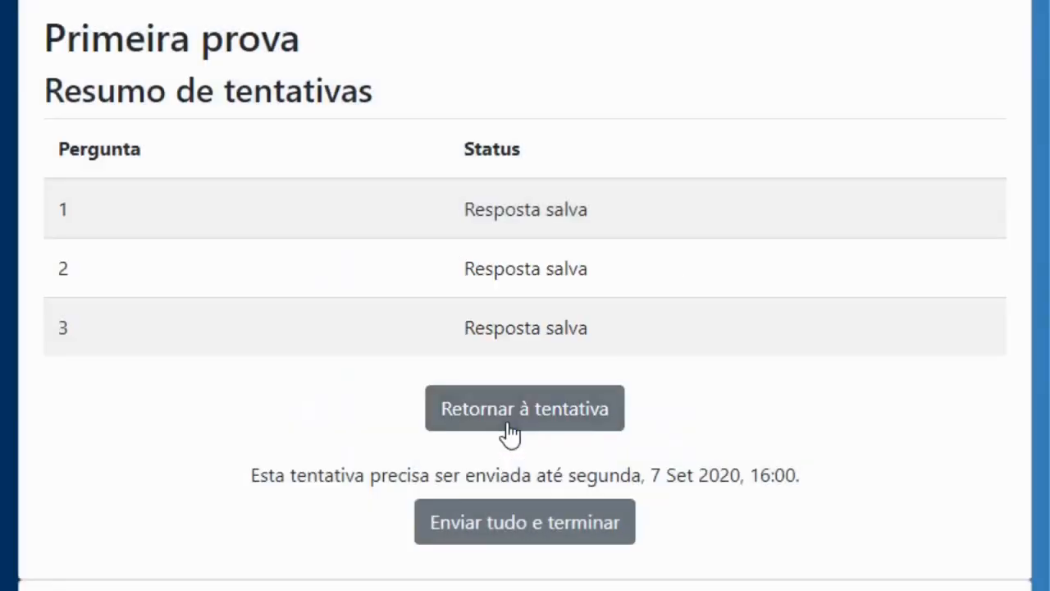
- Review the submitted attempt's times and answered questions, and return to the Primeira prova quiz page
scroll(525, 328, down, 9)
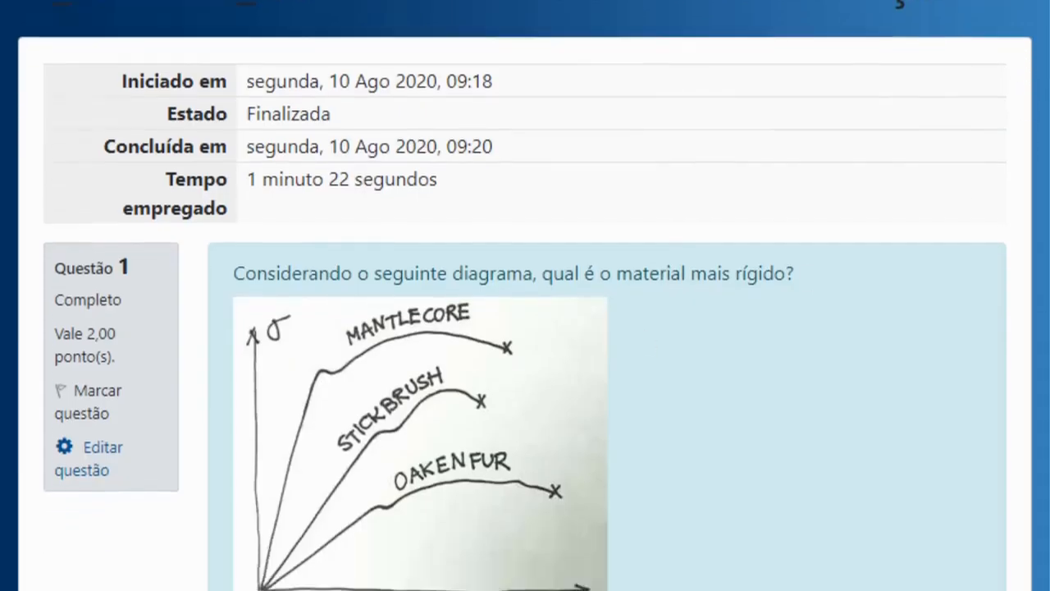
scroll(1042, 312, down, 12)
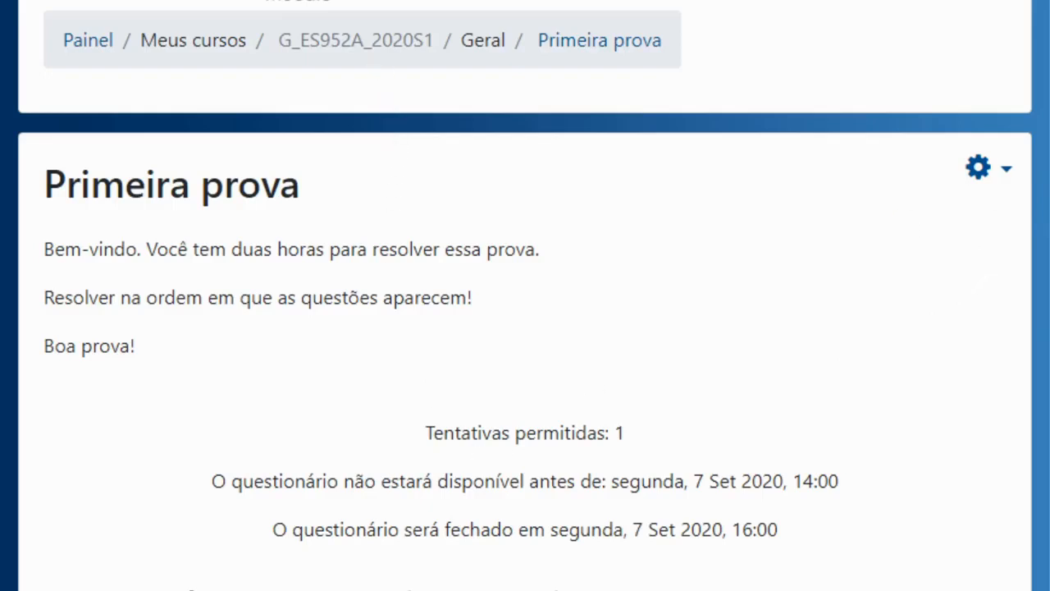
scroll(623, 111, up, 1)
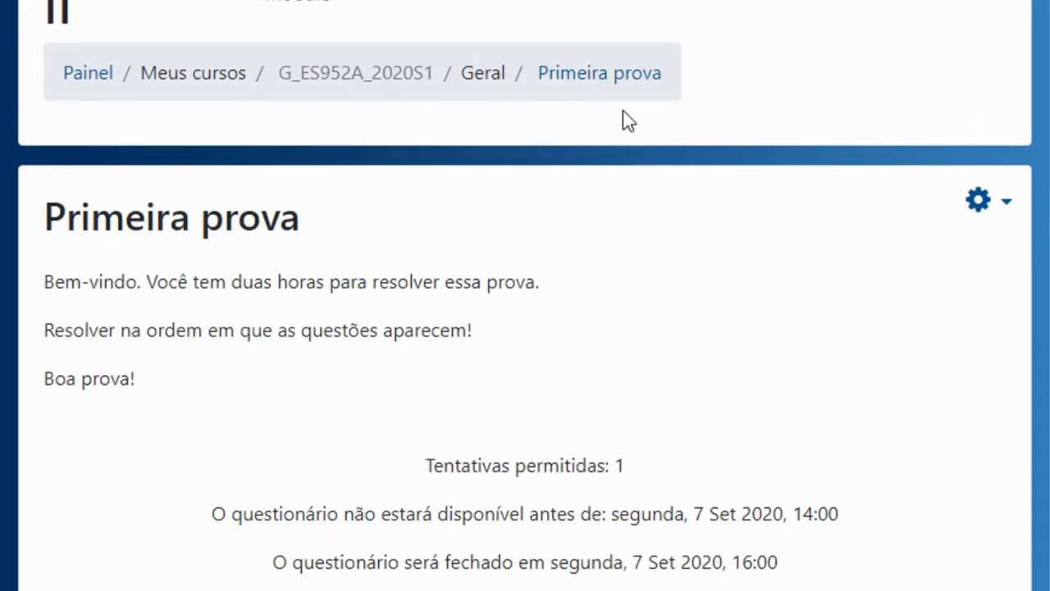
- Reopen Primeira prova from the course page, open its results report, and examine the report options and attempts list
click(339, 75)
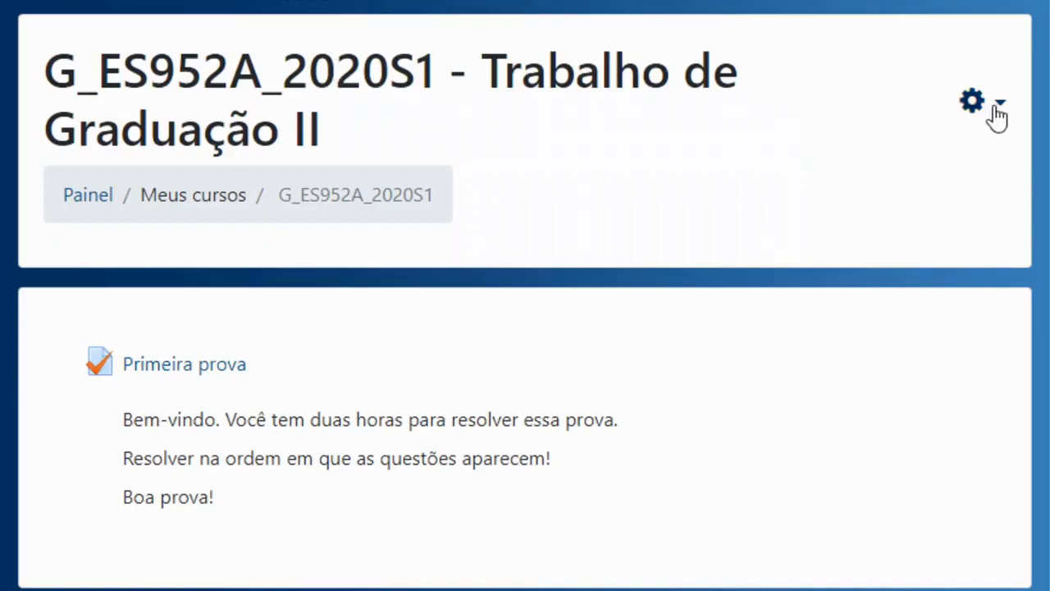
click(196, 367)
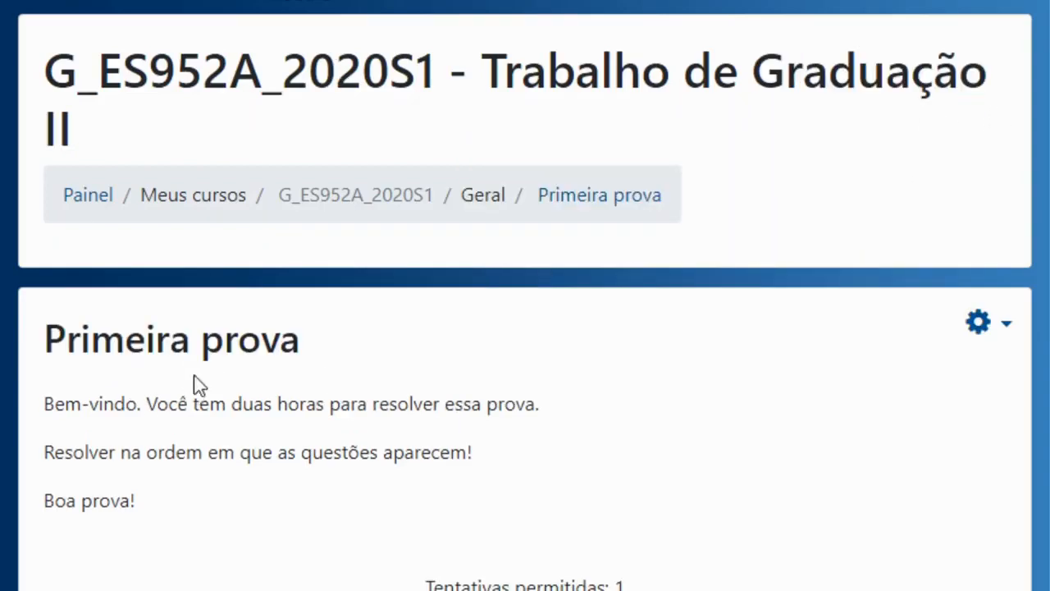
click(998, 332)
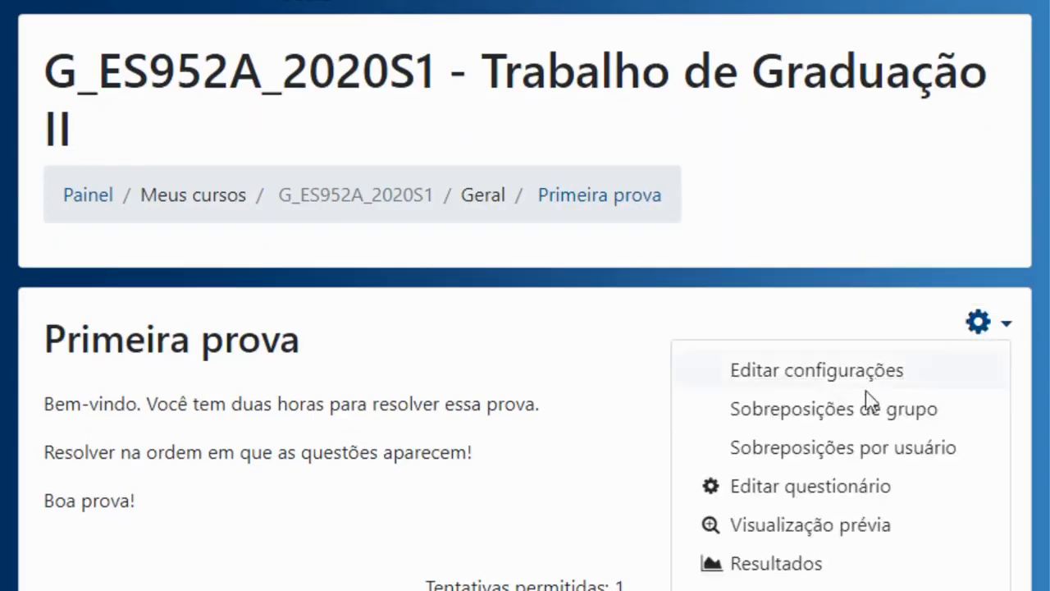
click(776, 566)
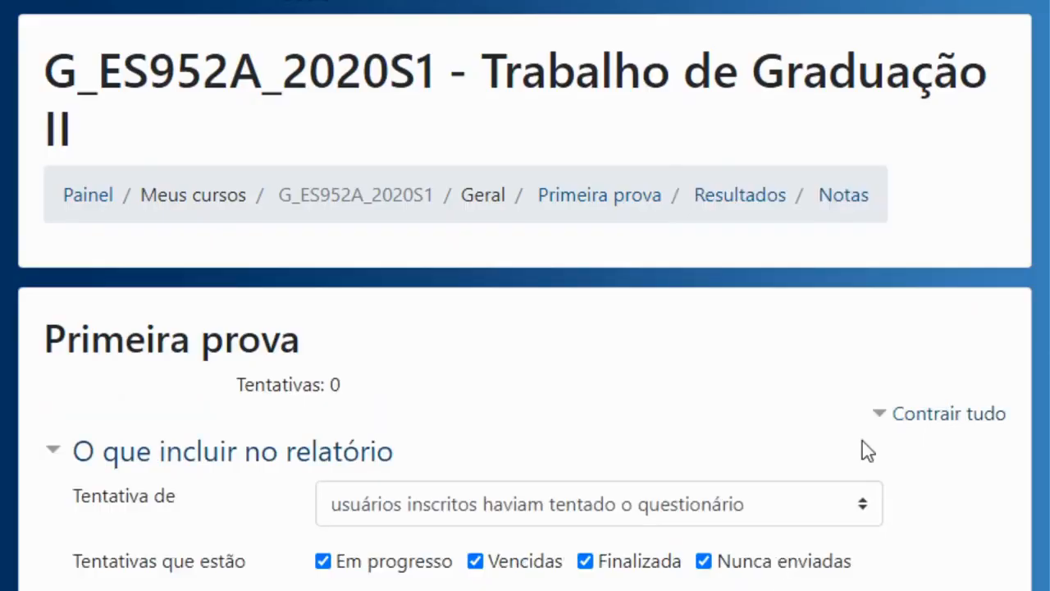
scroll(1045, 299, down, 8)
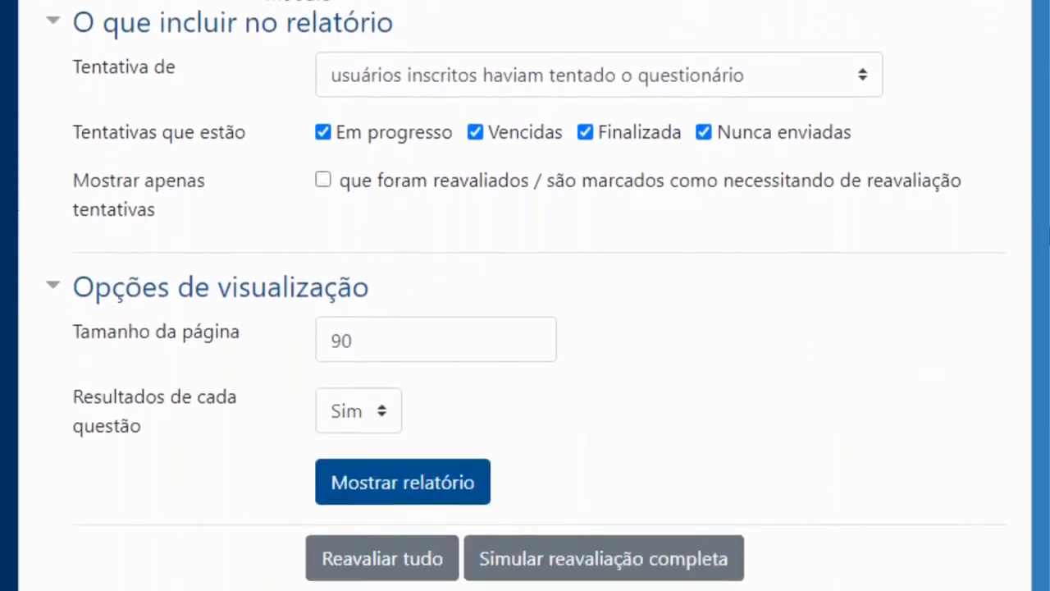
scroll(1045, 300, down, 3)
scroll(1044, 328, up, 5)
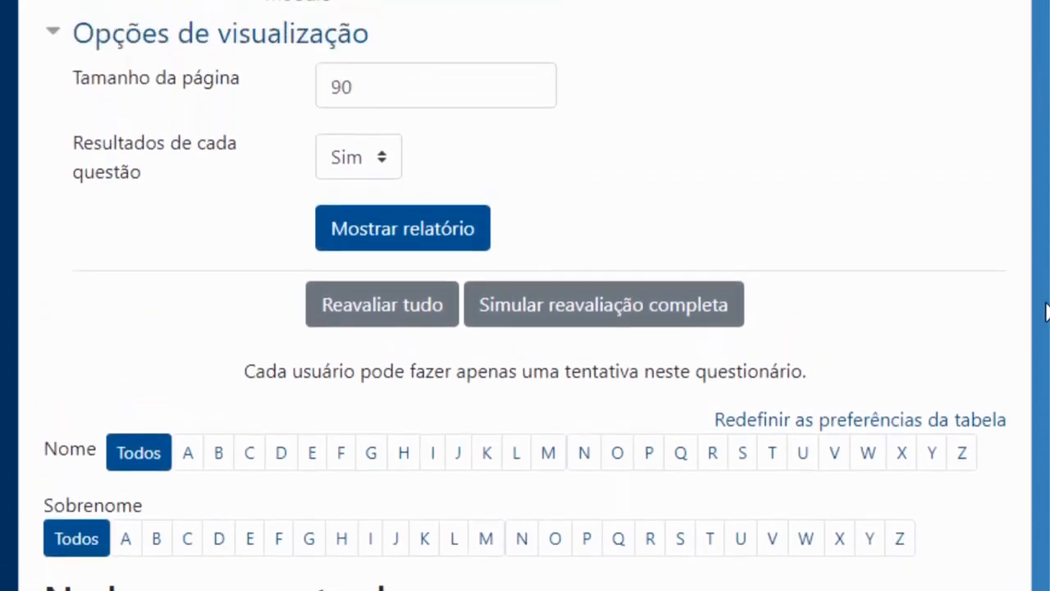
scroll(192, 373, down, 4)
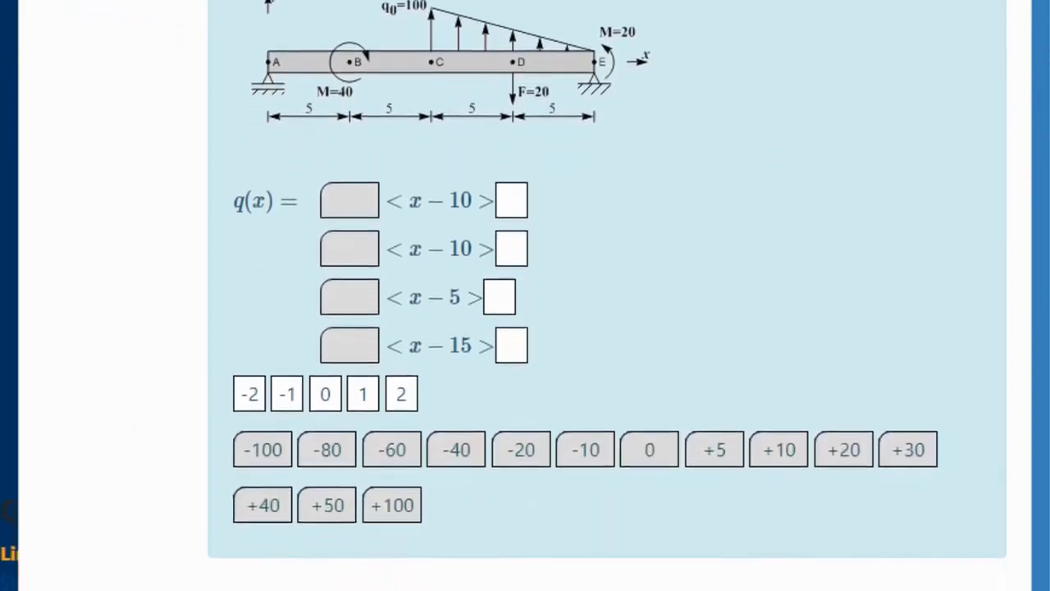
- Fill the four q(x) terms in order with coefficients -10, -60, -80, 0 and exponents -2, 0, 2, 0
drag(347, 475, 353, 328)
drag(389, 479, 355, 281)
drag(325, 425, 511, 374)
drag(398, 424, 496, 331)
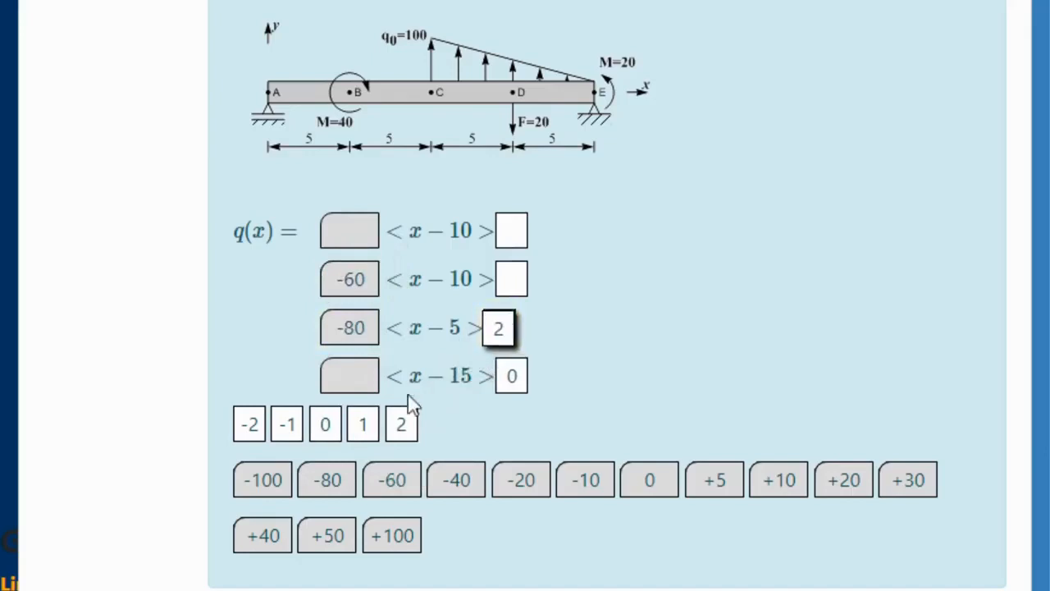
drag(325, 425, 510, 281)
drag(584, 476, 350, 232)
drag(646, 472, 348, 378)
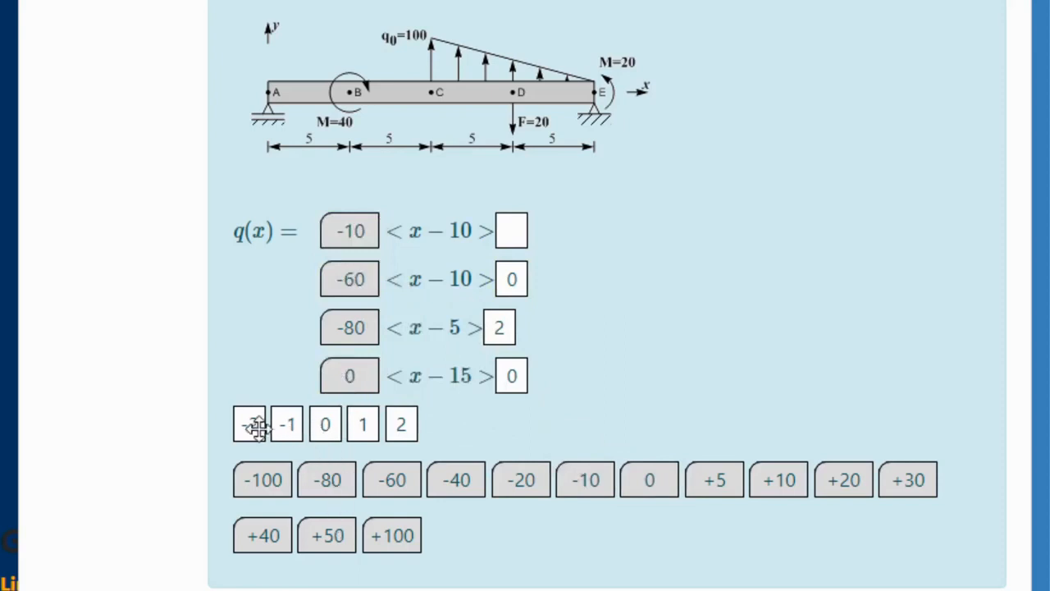
drag(256, 426, 500, 230)
- Fill the combined system's boundary conditions: M_Z(0) = +M, V_Y(L/2) = 0, M_Z(L/2) = ? and M_Z(L) = +M
drag(455, 457, 536, 274)
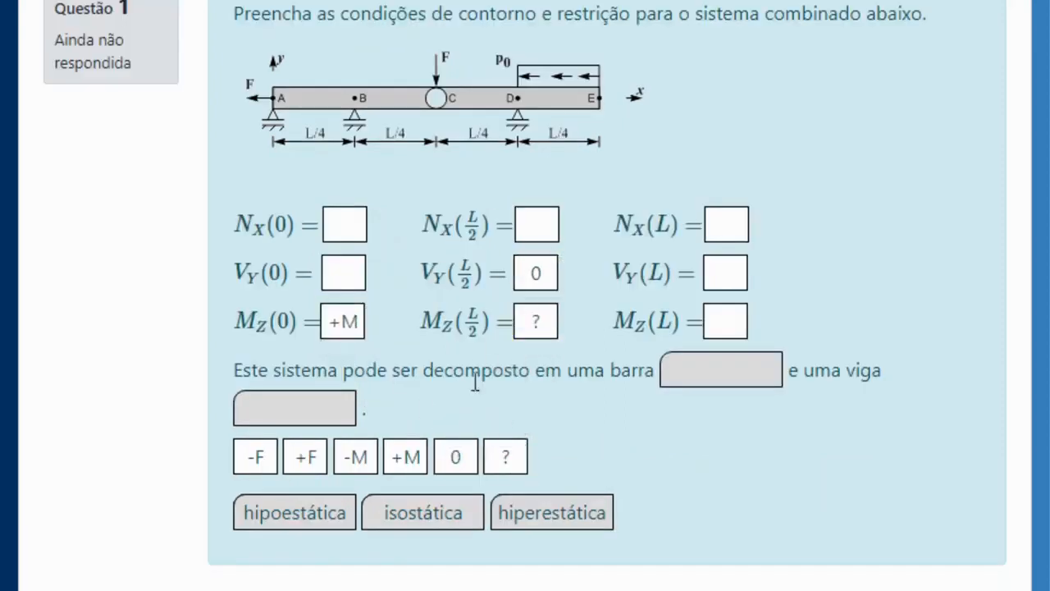
drag(414, 456, 726, 320)
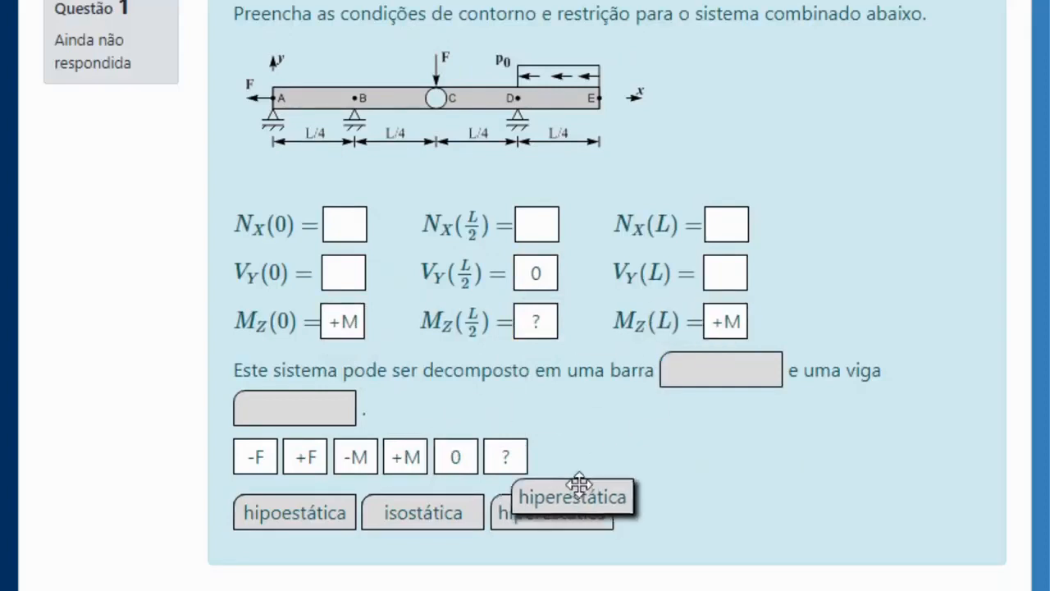